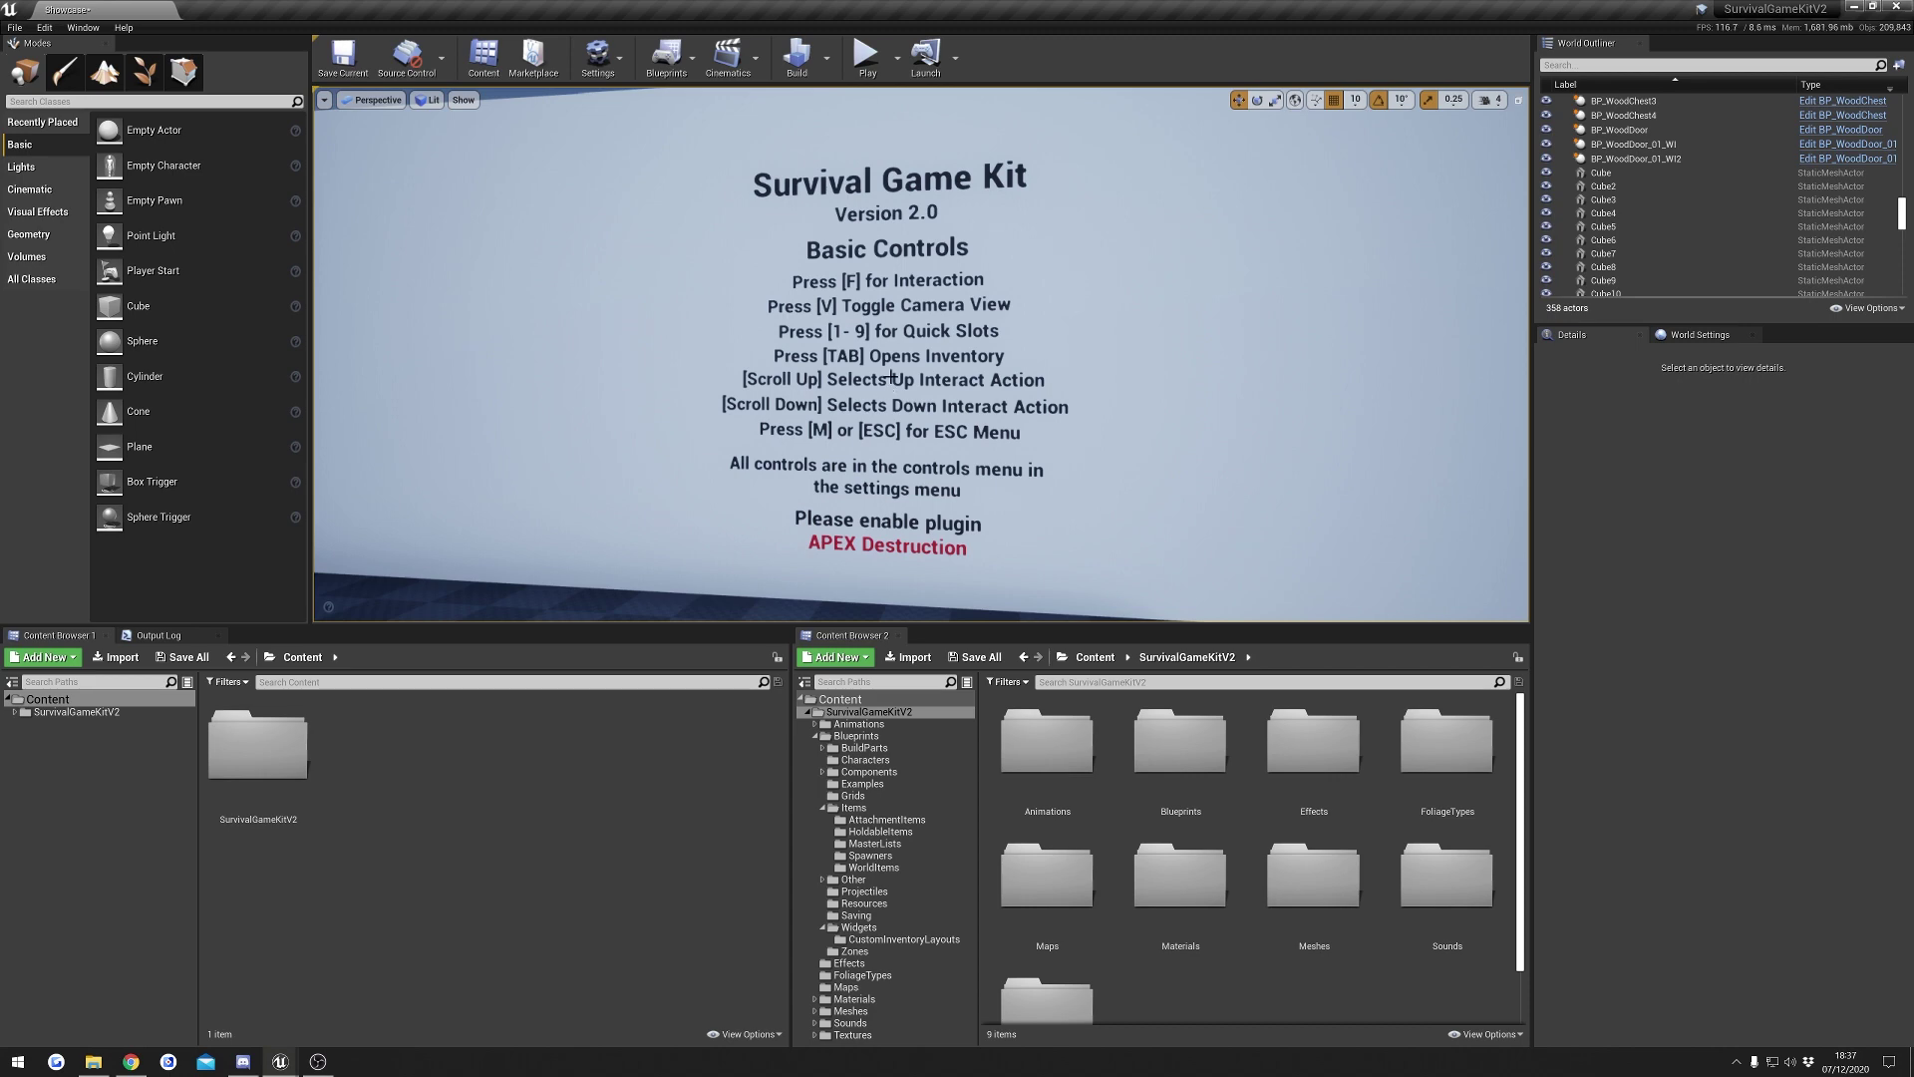
right_click_drag(886, 390, 808, 413)
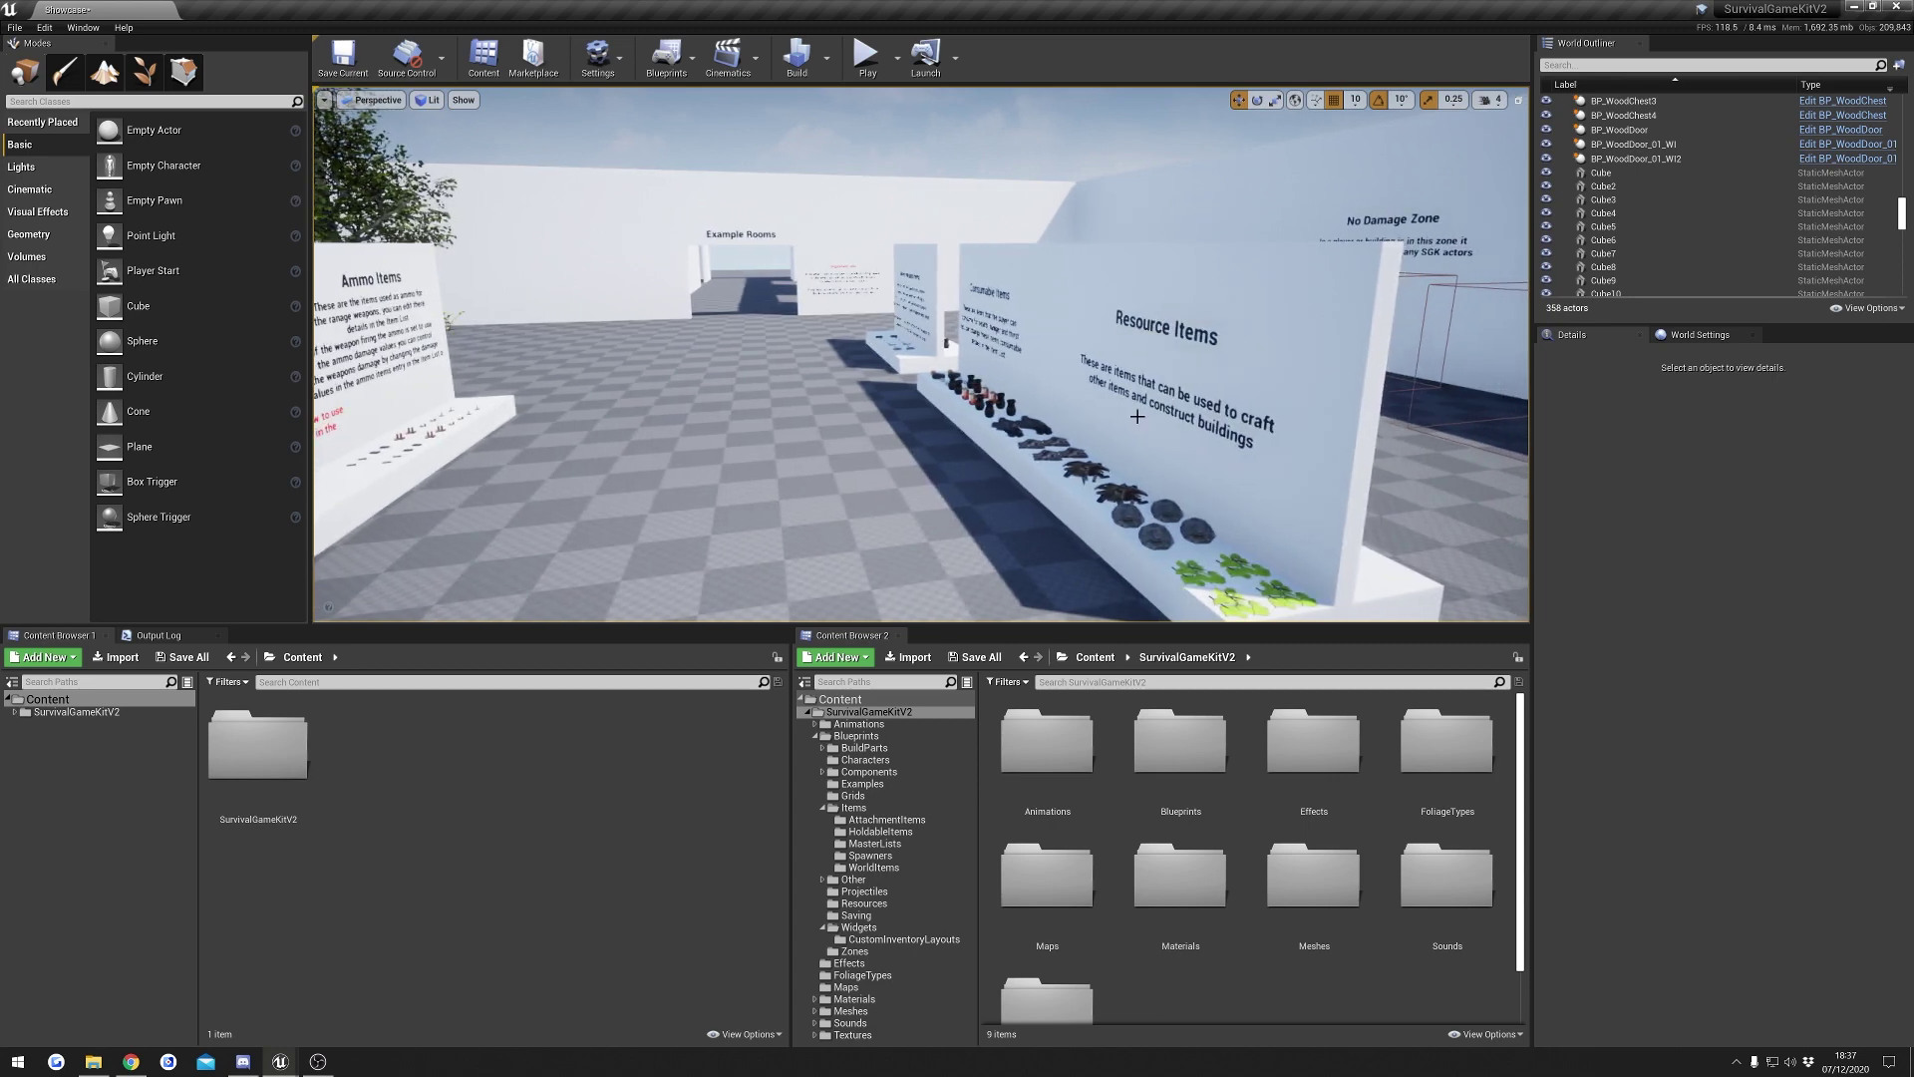
scroll(1138, 416, "down", 5)
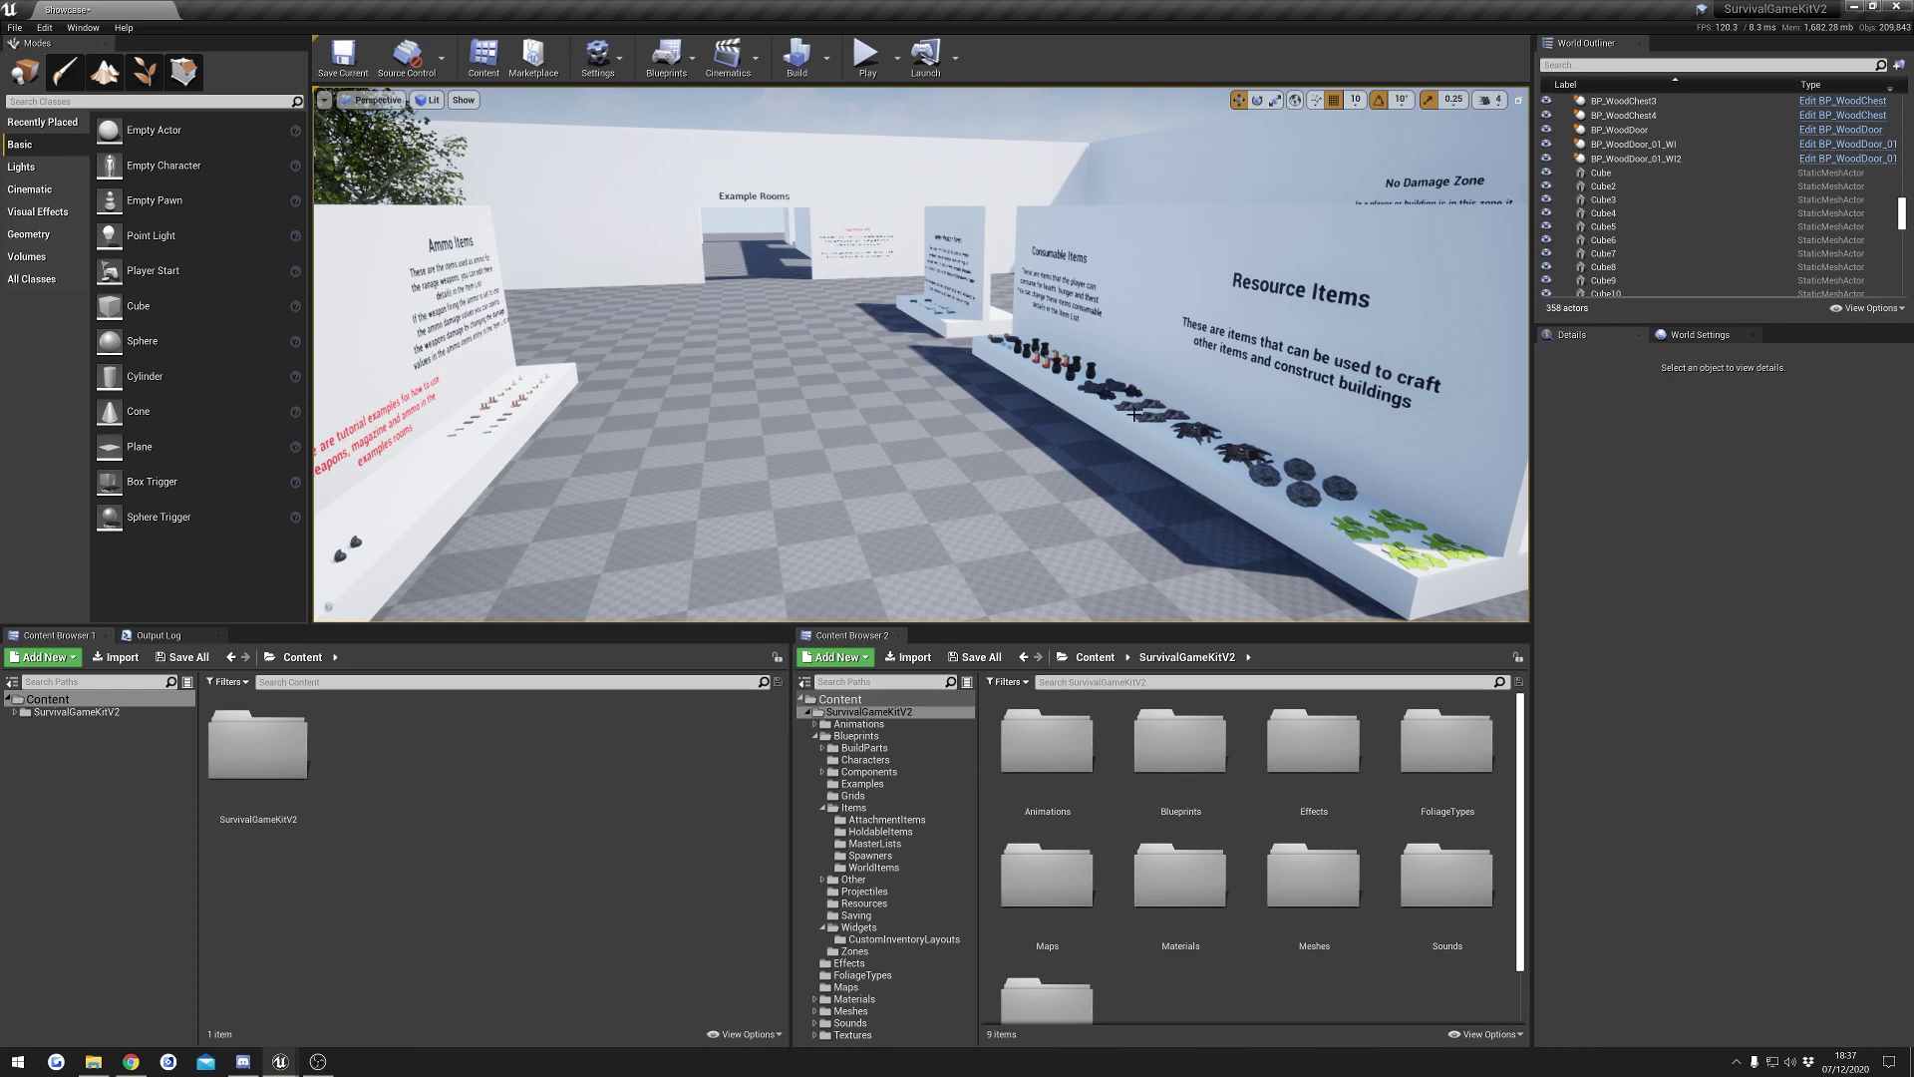
left_click_drag(1135, 414, 1059, 513)
left_click_drag(727, 351, 802, 402)
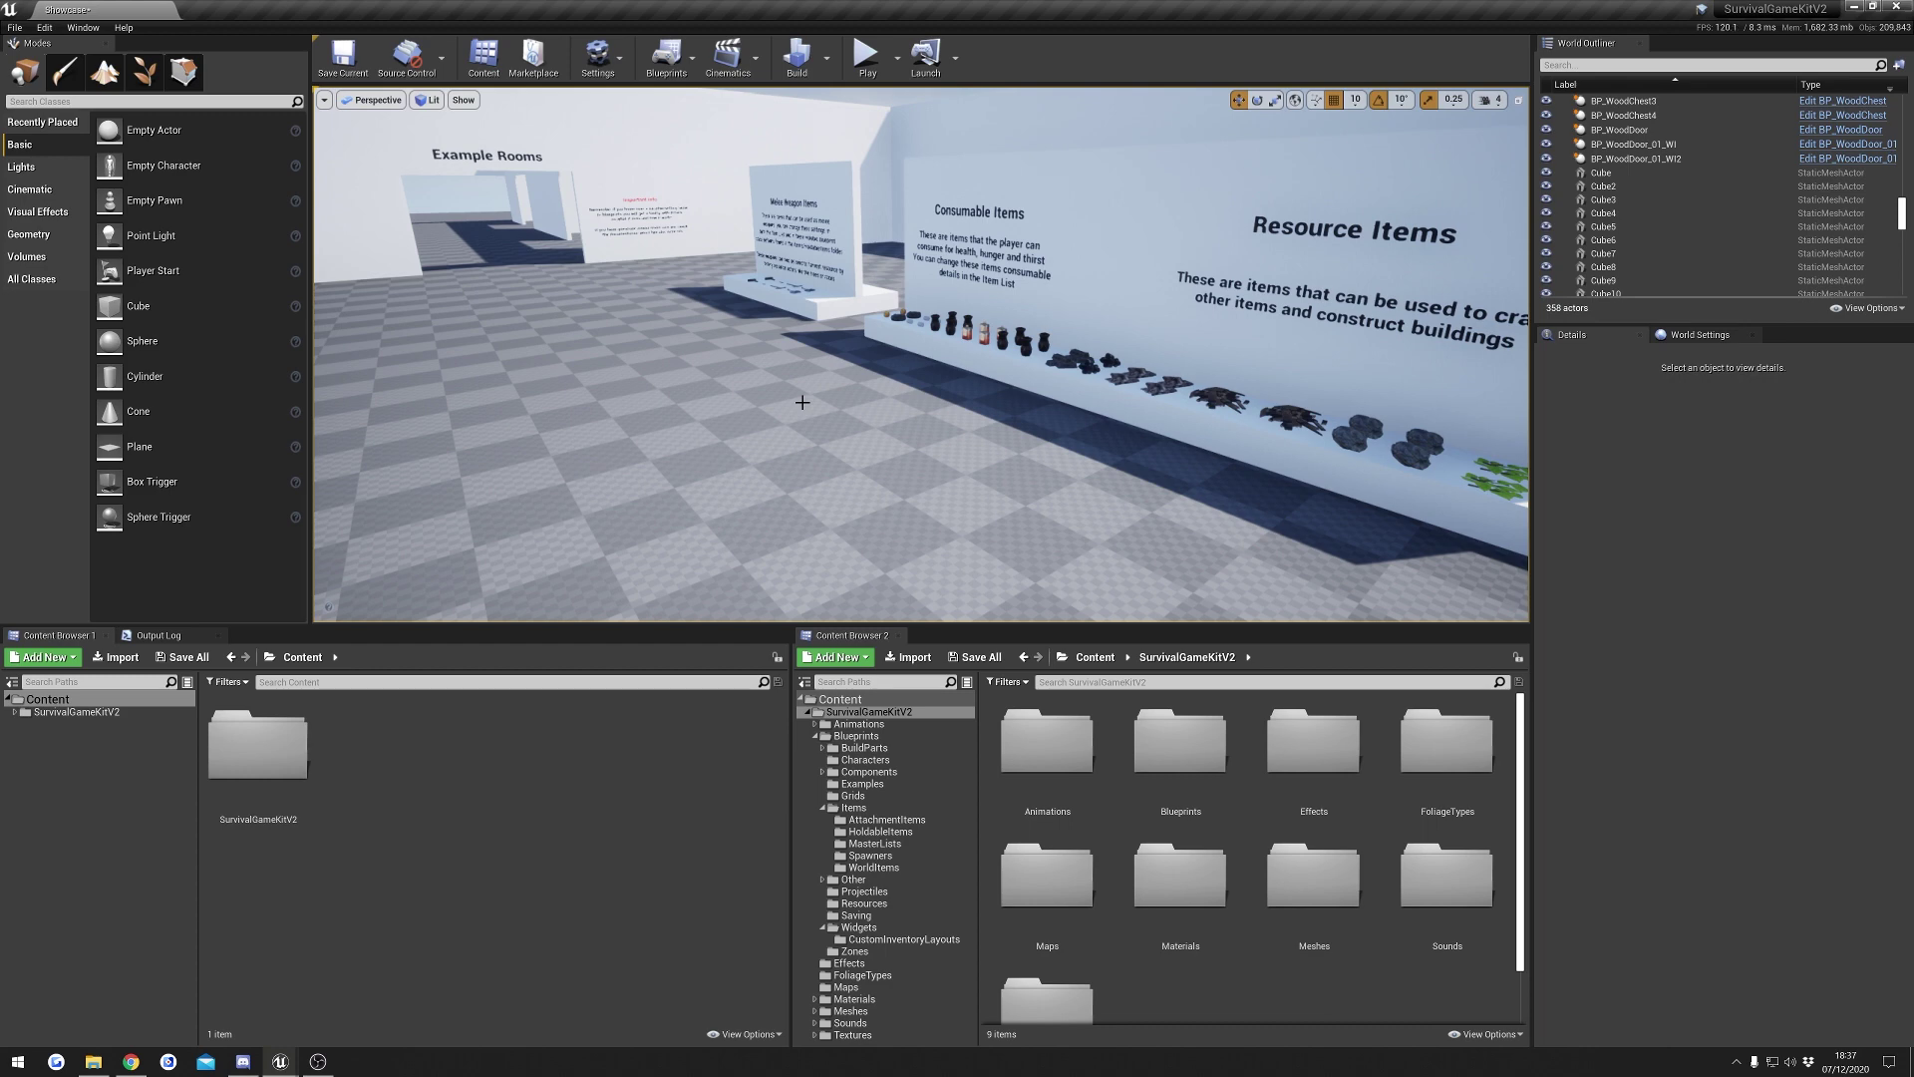
left_click_drag(802, 402, 1015, 321)
left_click_drag(985, 421, 972, 419)
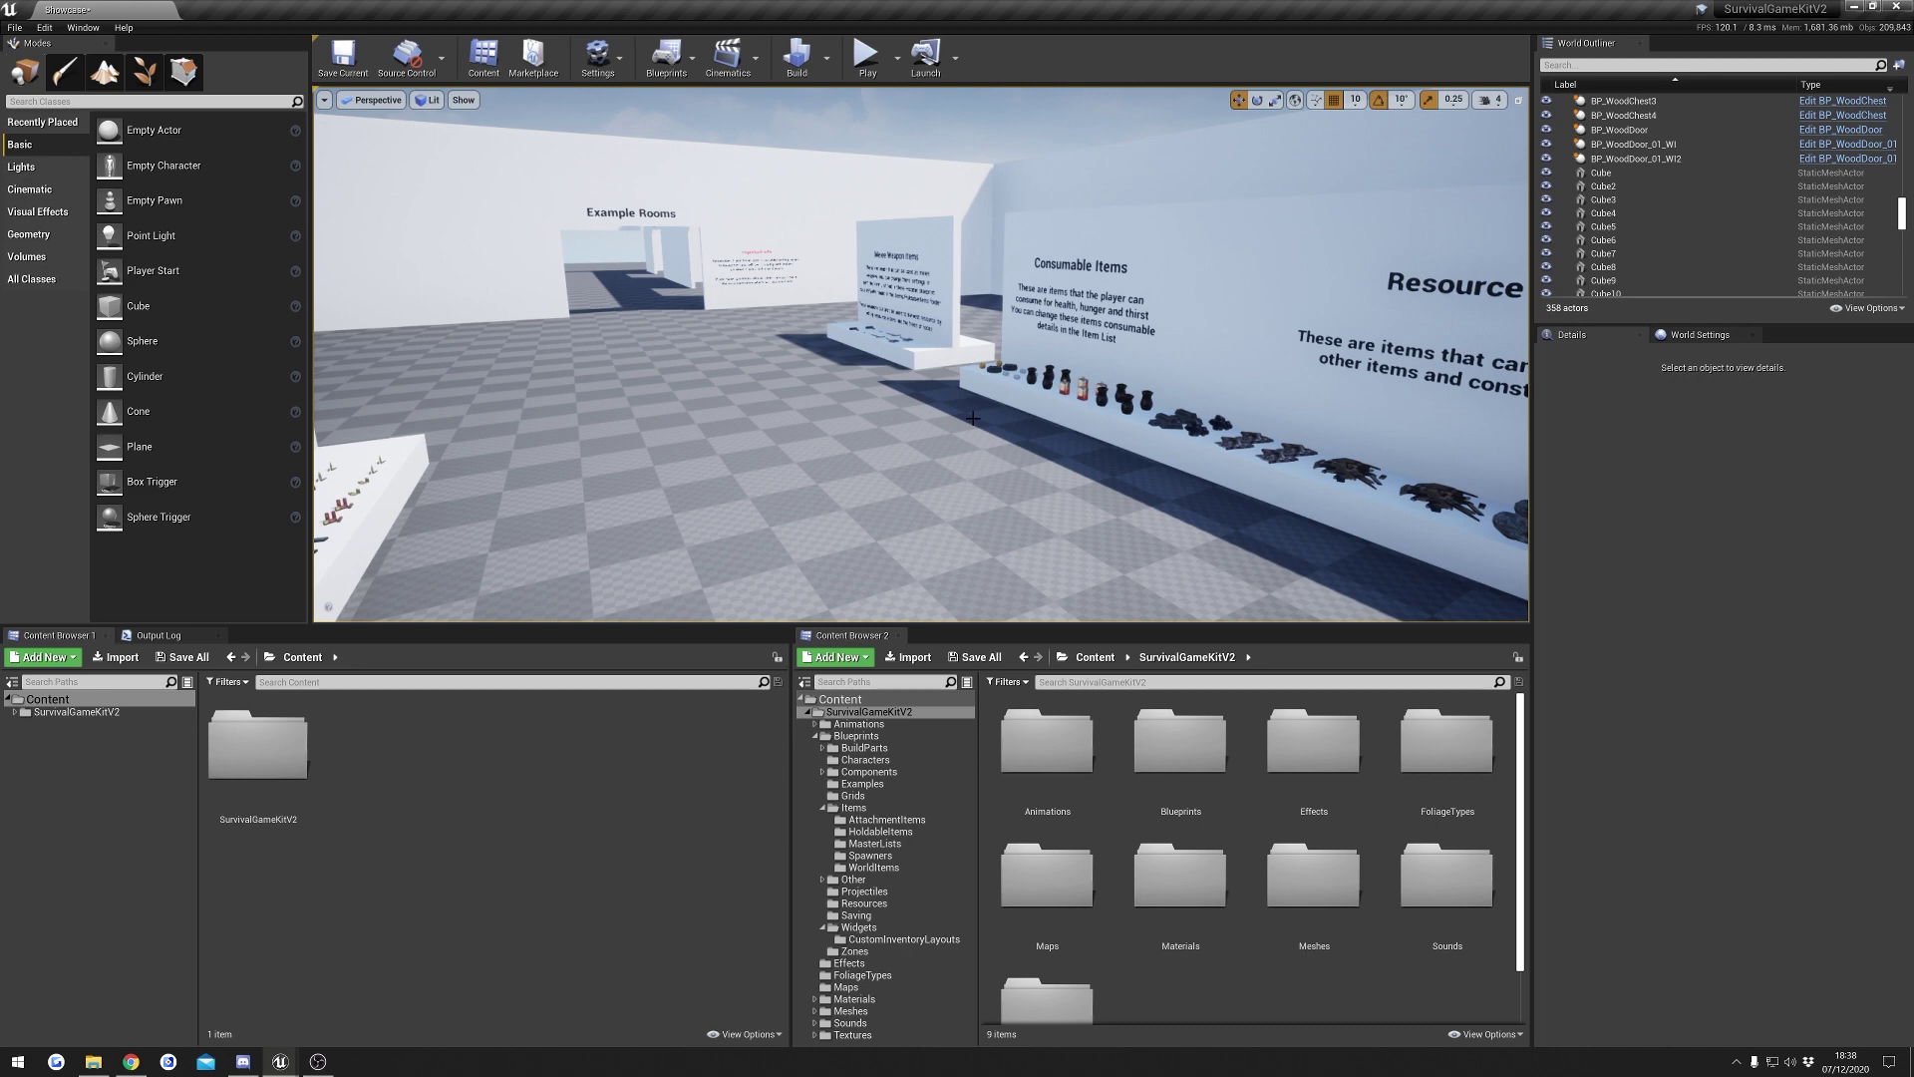
left_click_drag(928, 424, 871, 423)
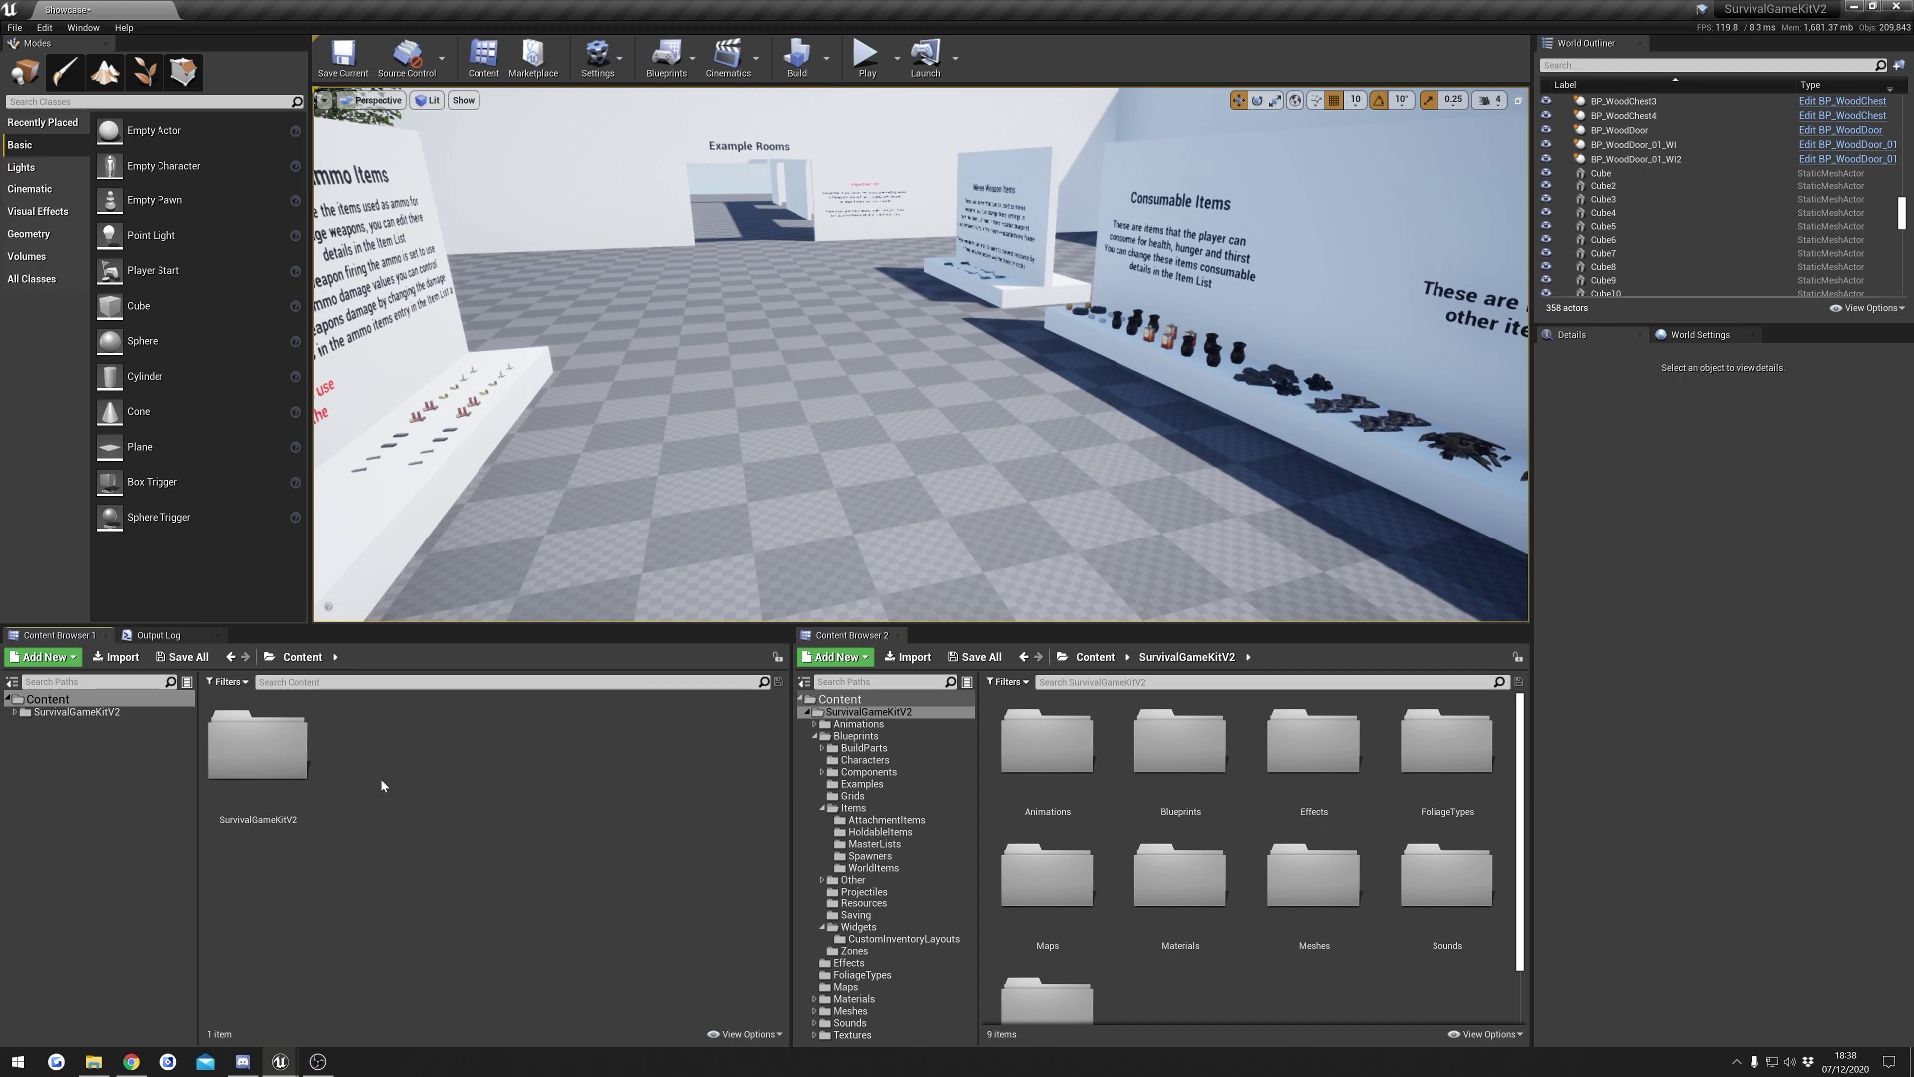
- Open the ItemList data table from SurvivalGameKitV2/Blueprints/Items and view the Resource_IronBar row's details
double_click(246, 764)
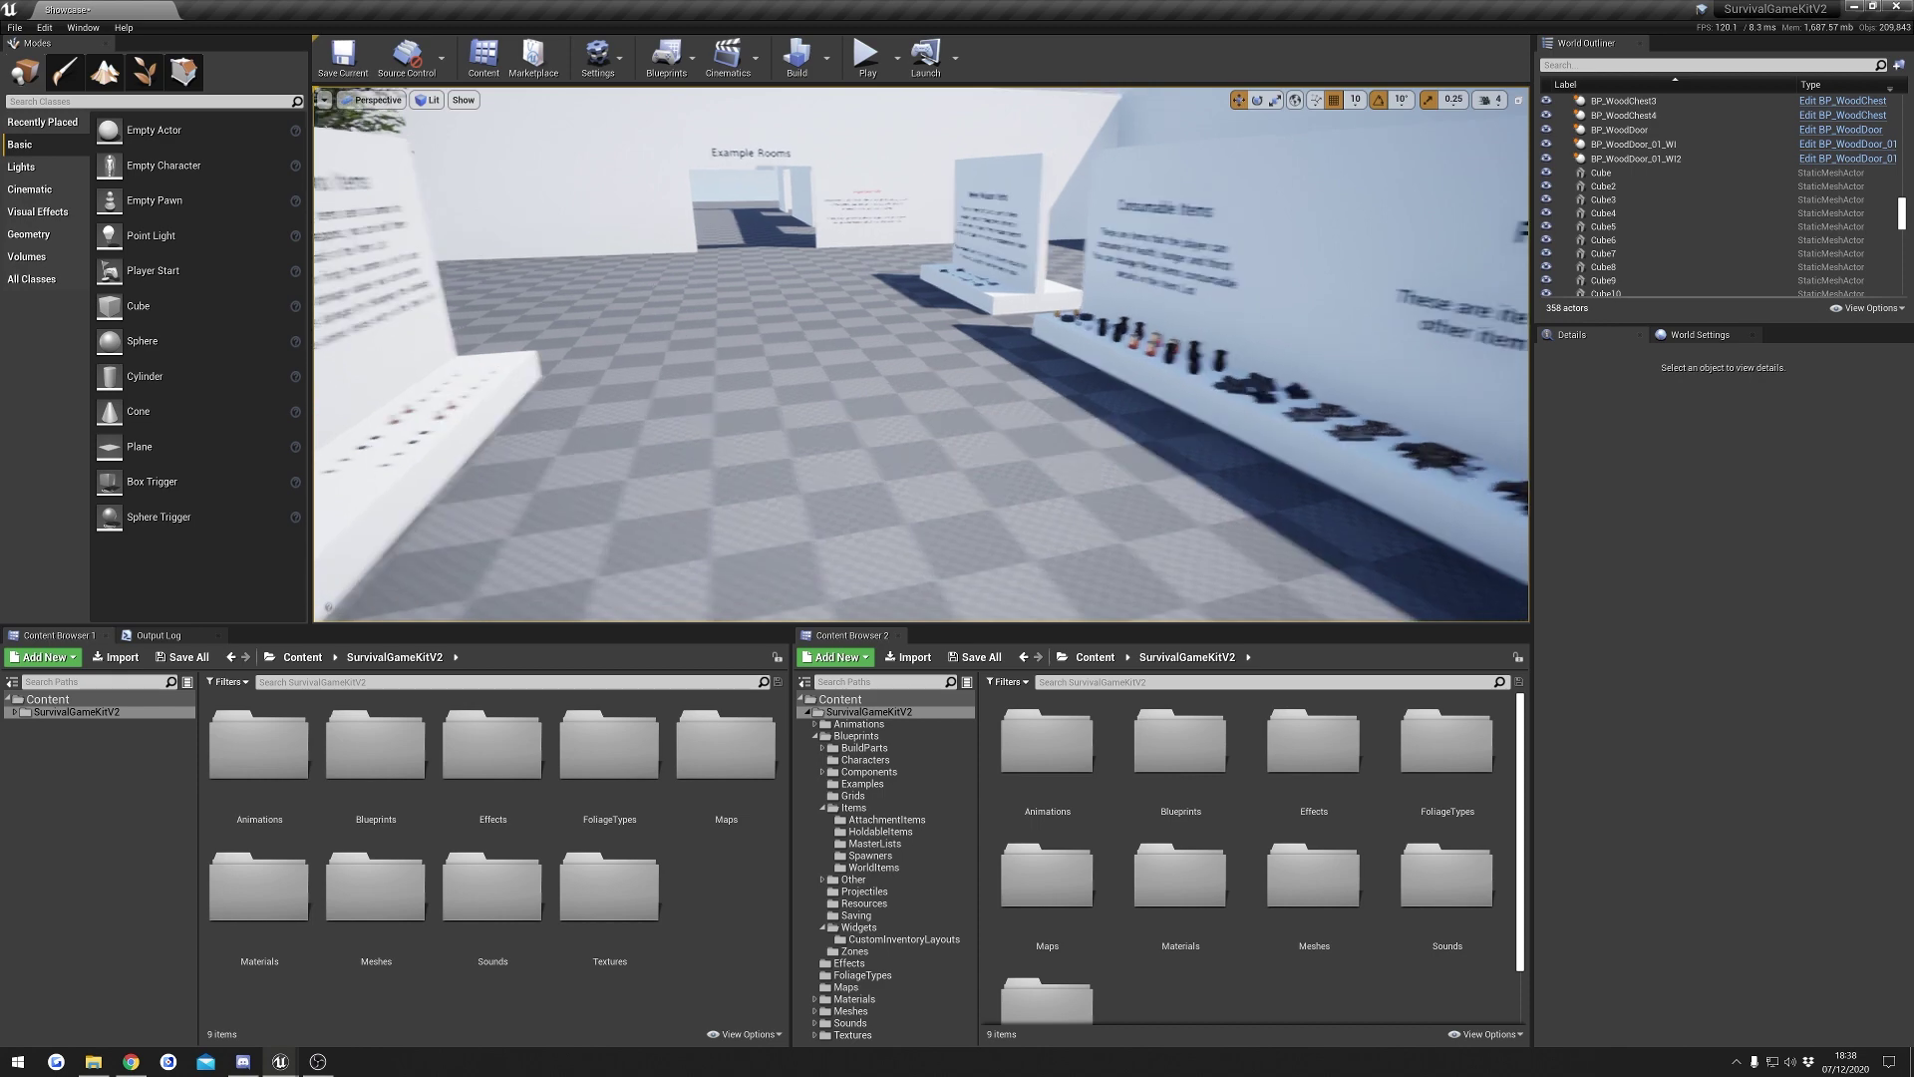
left_click(372, 814)
double_click(371, 814)
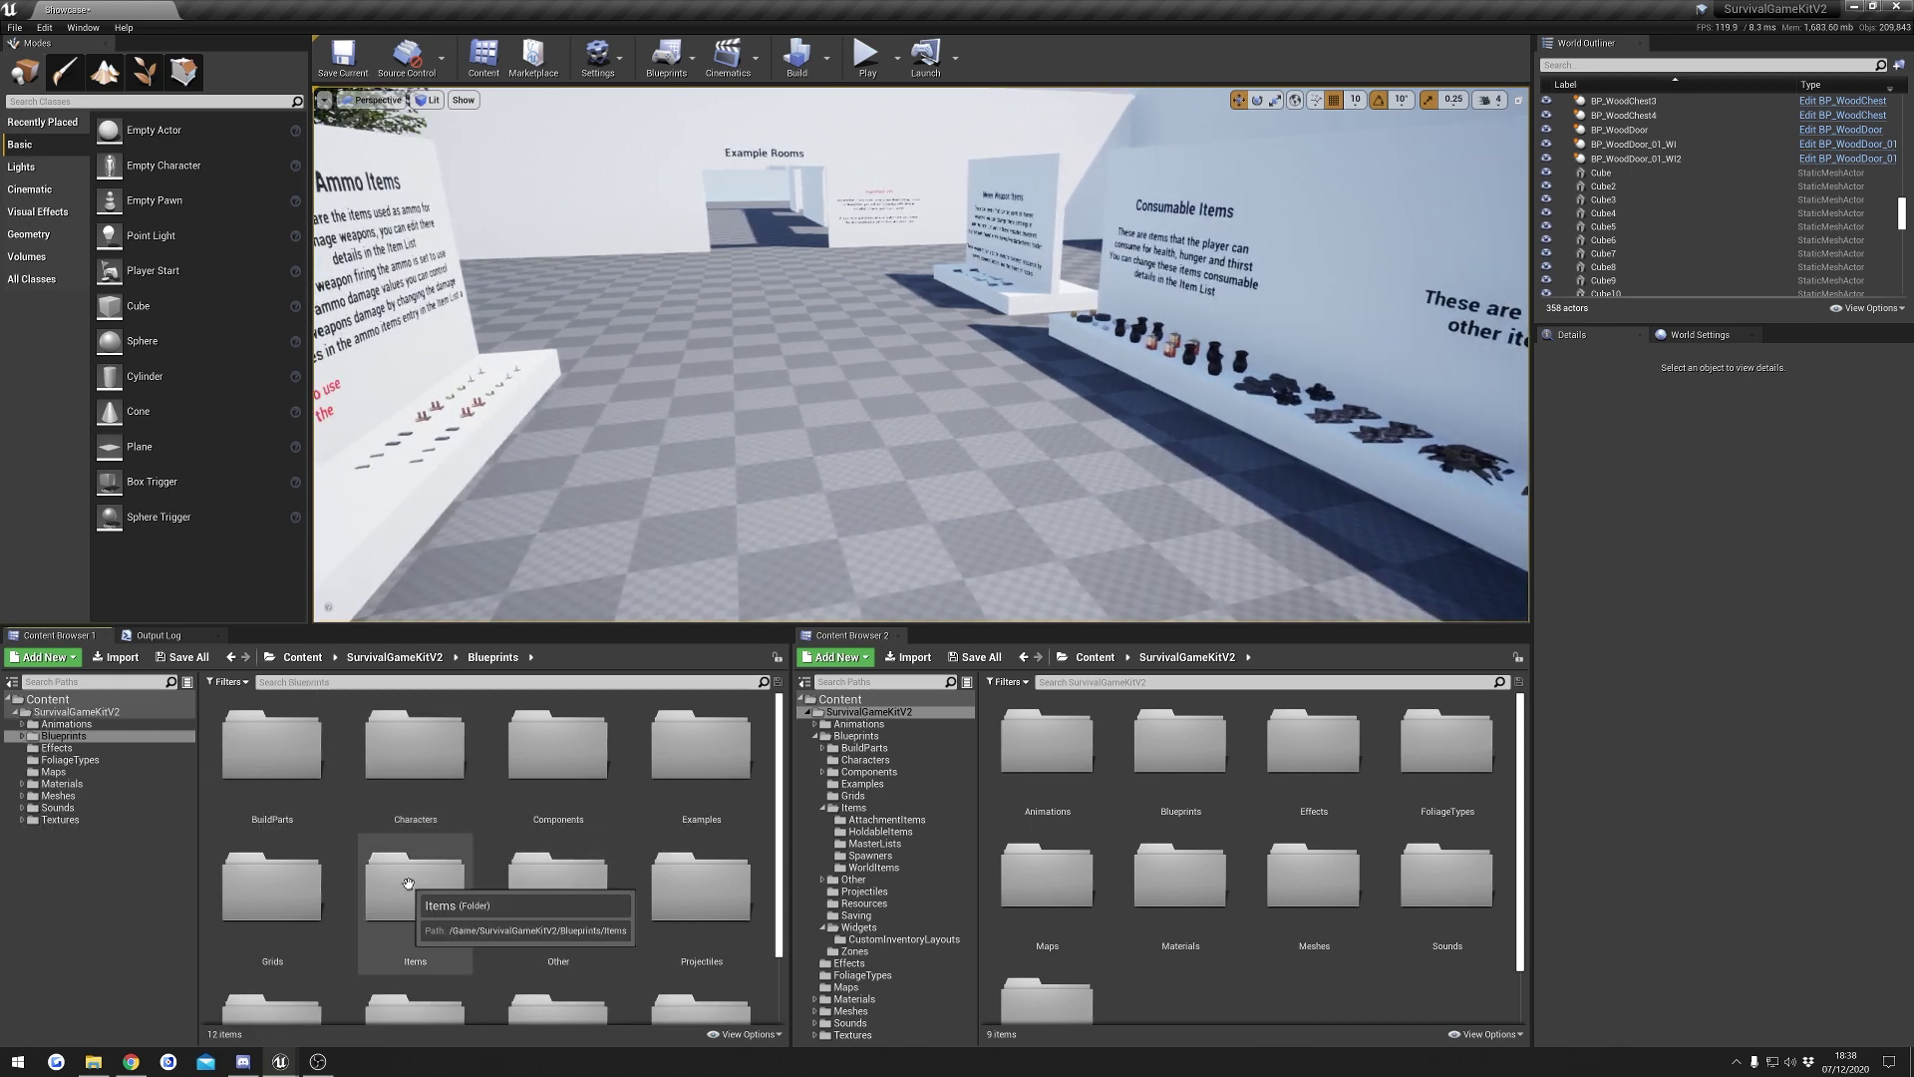
double_click(409, 884)
double_click(570, 727)
double_click(688, 848)
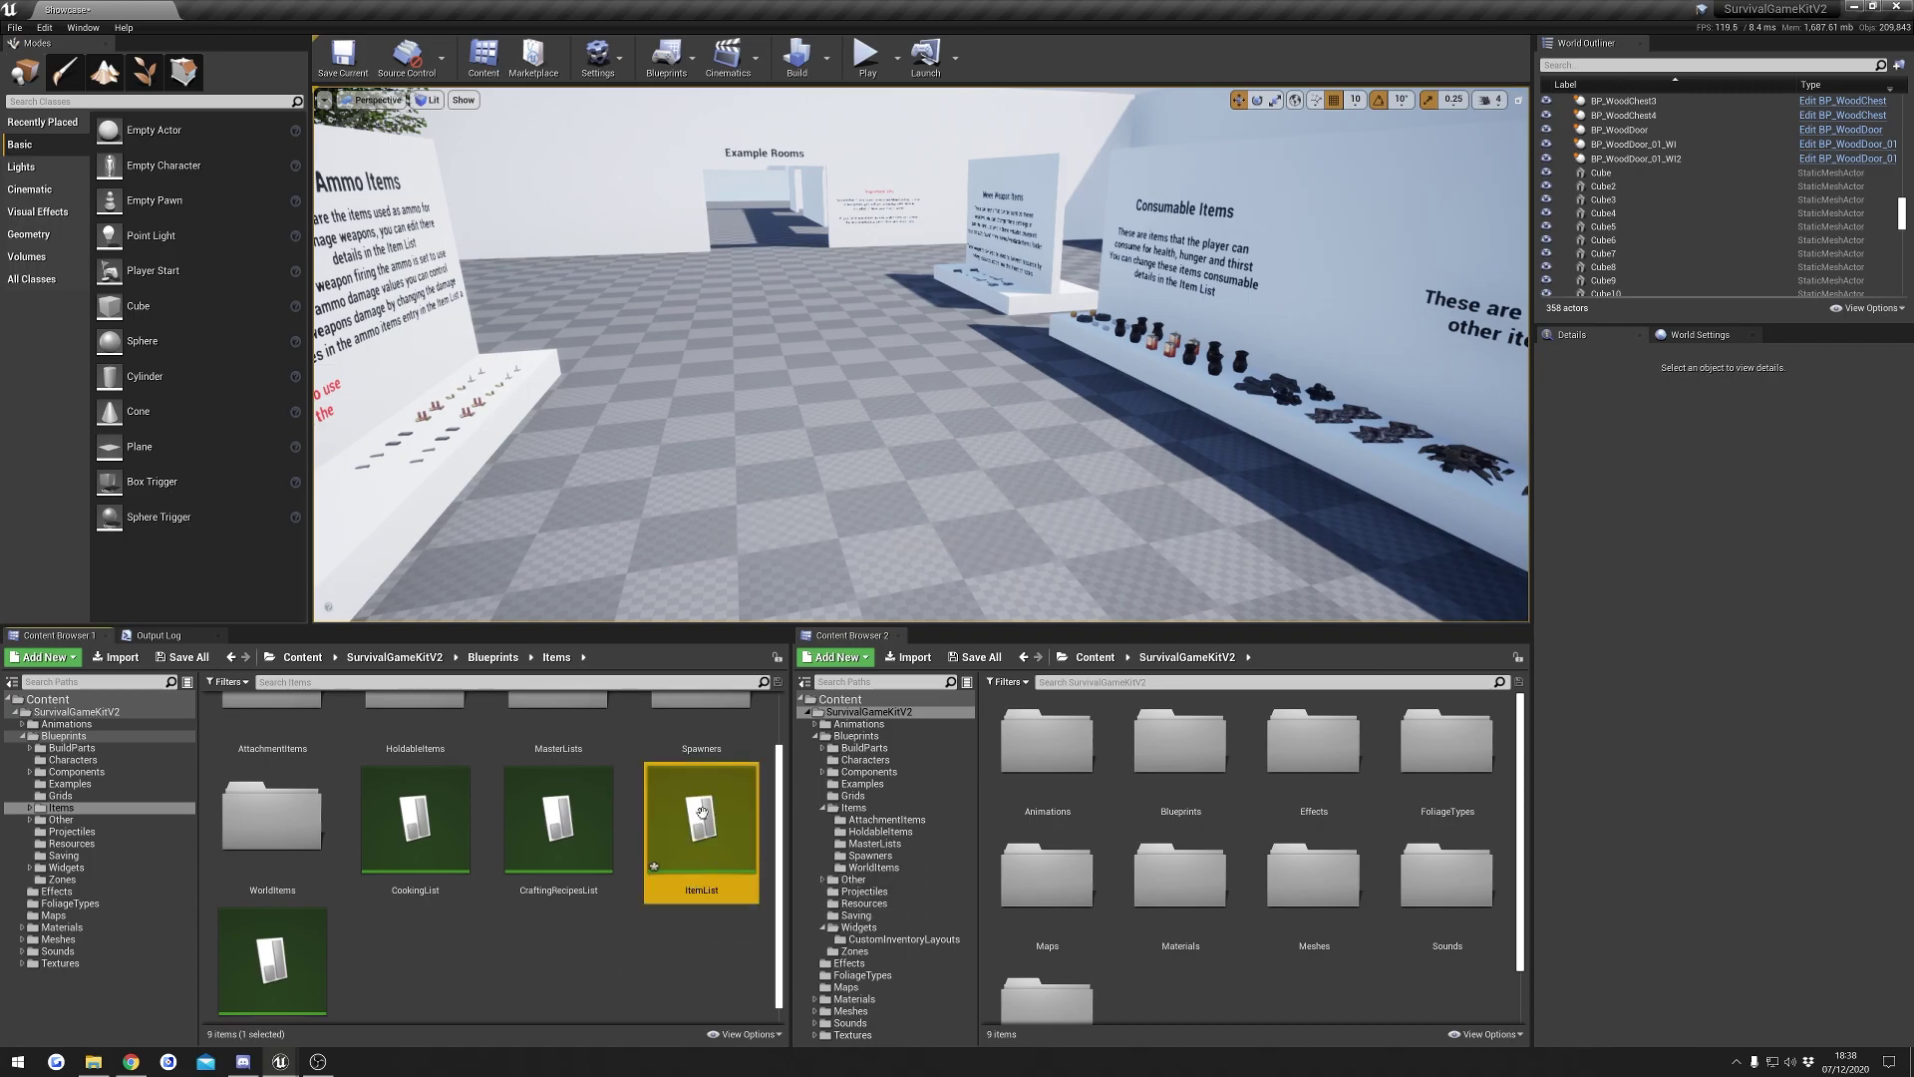
scroll(780, 362, "down", 3)
scroll(780, 362, "up", 3)
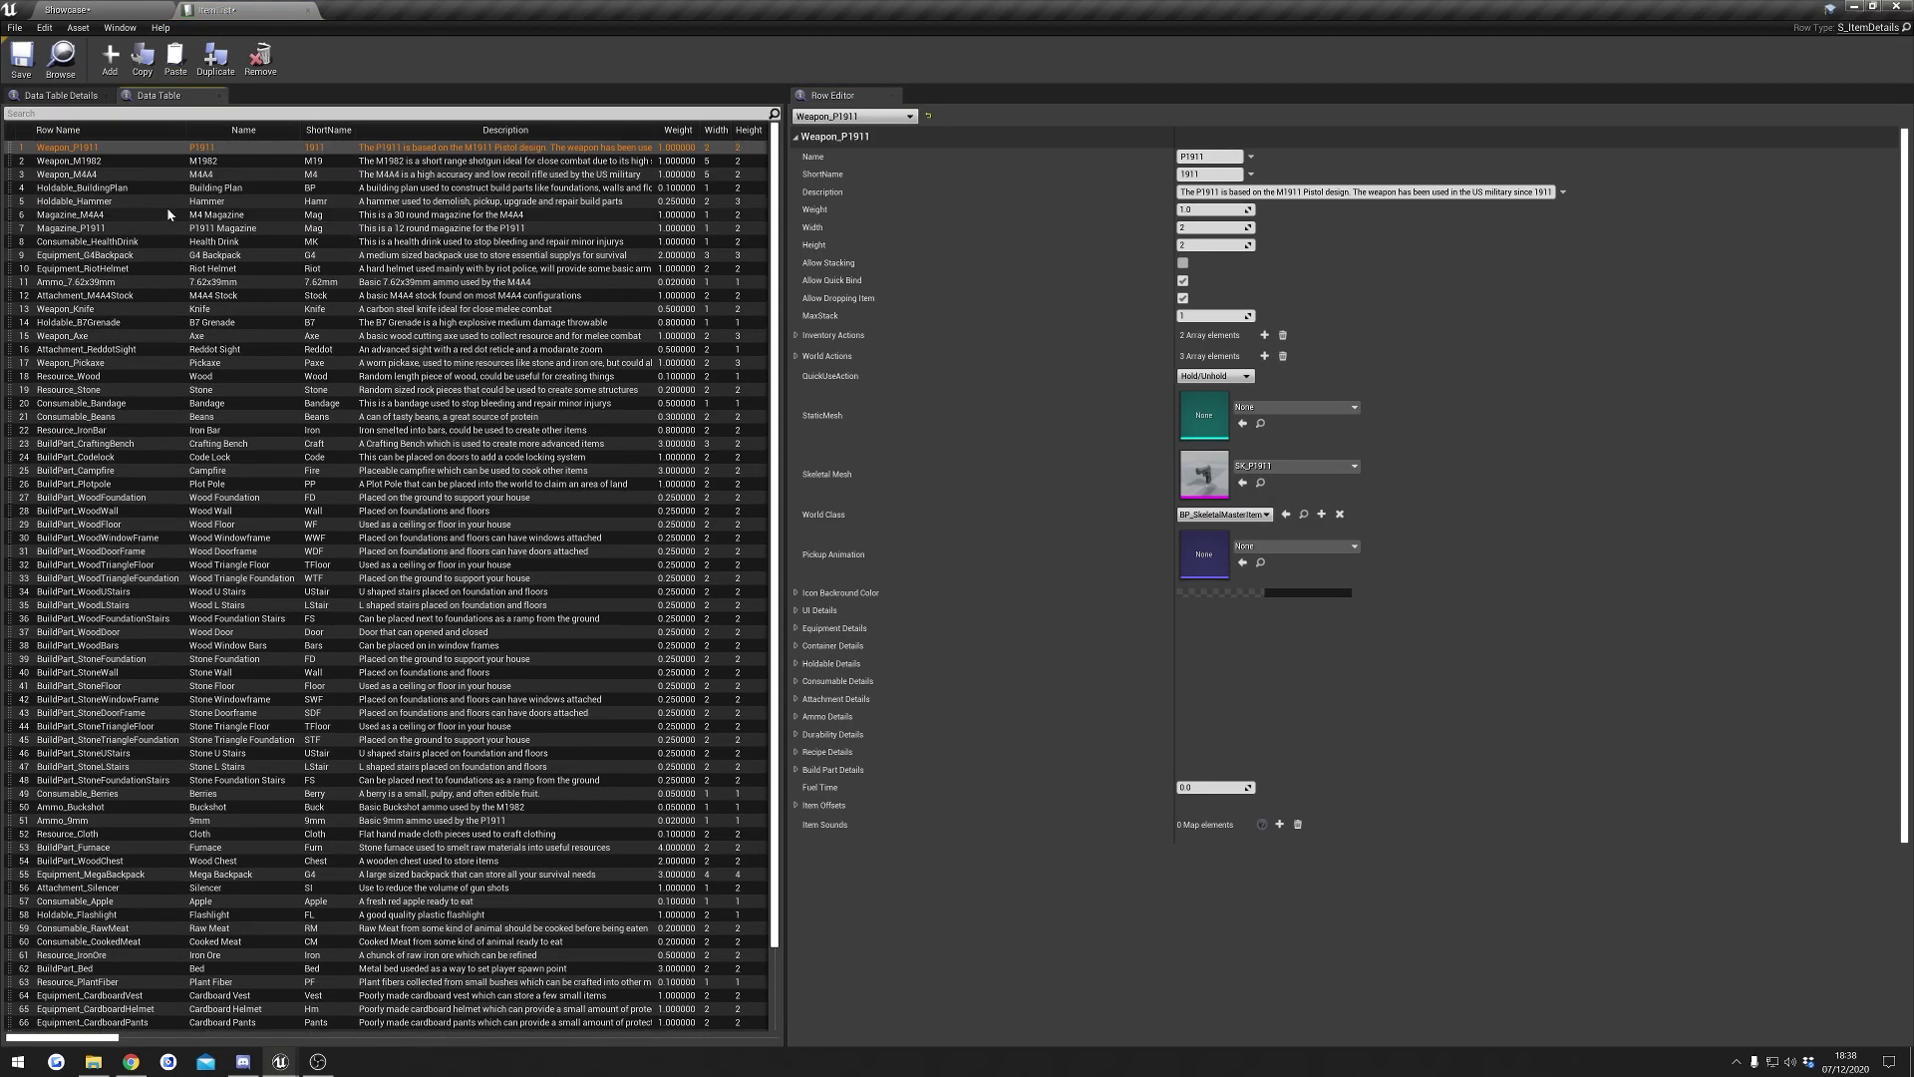
left_click(170, 215)
left_click(299, 429)
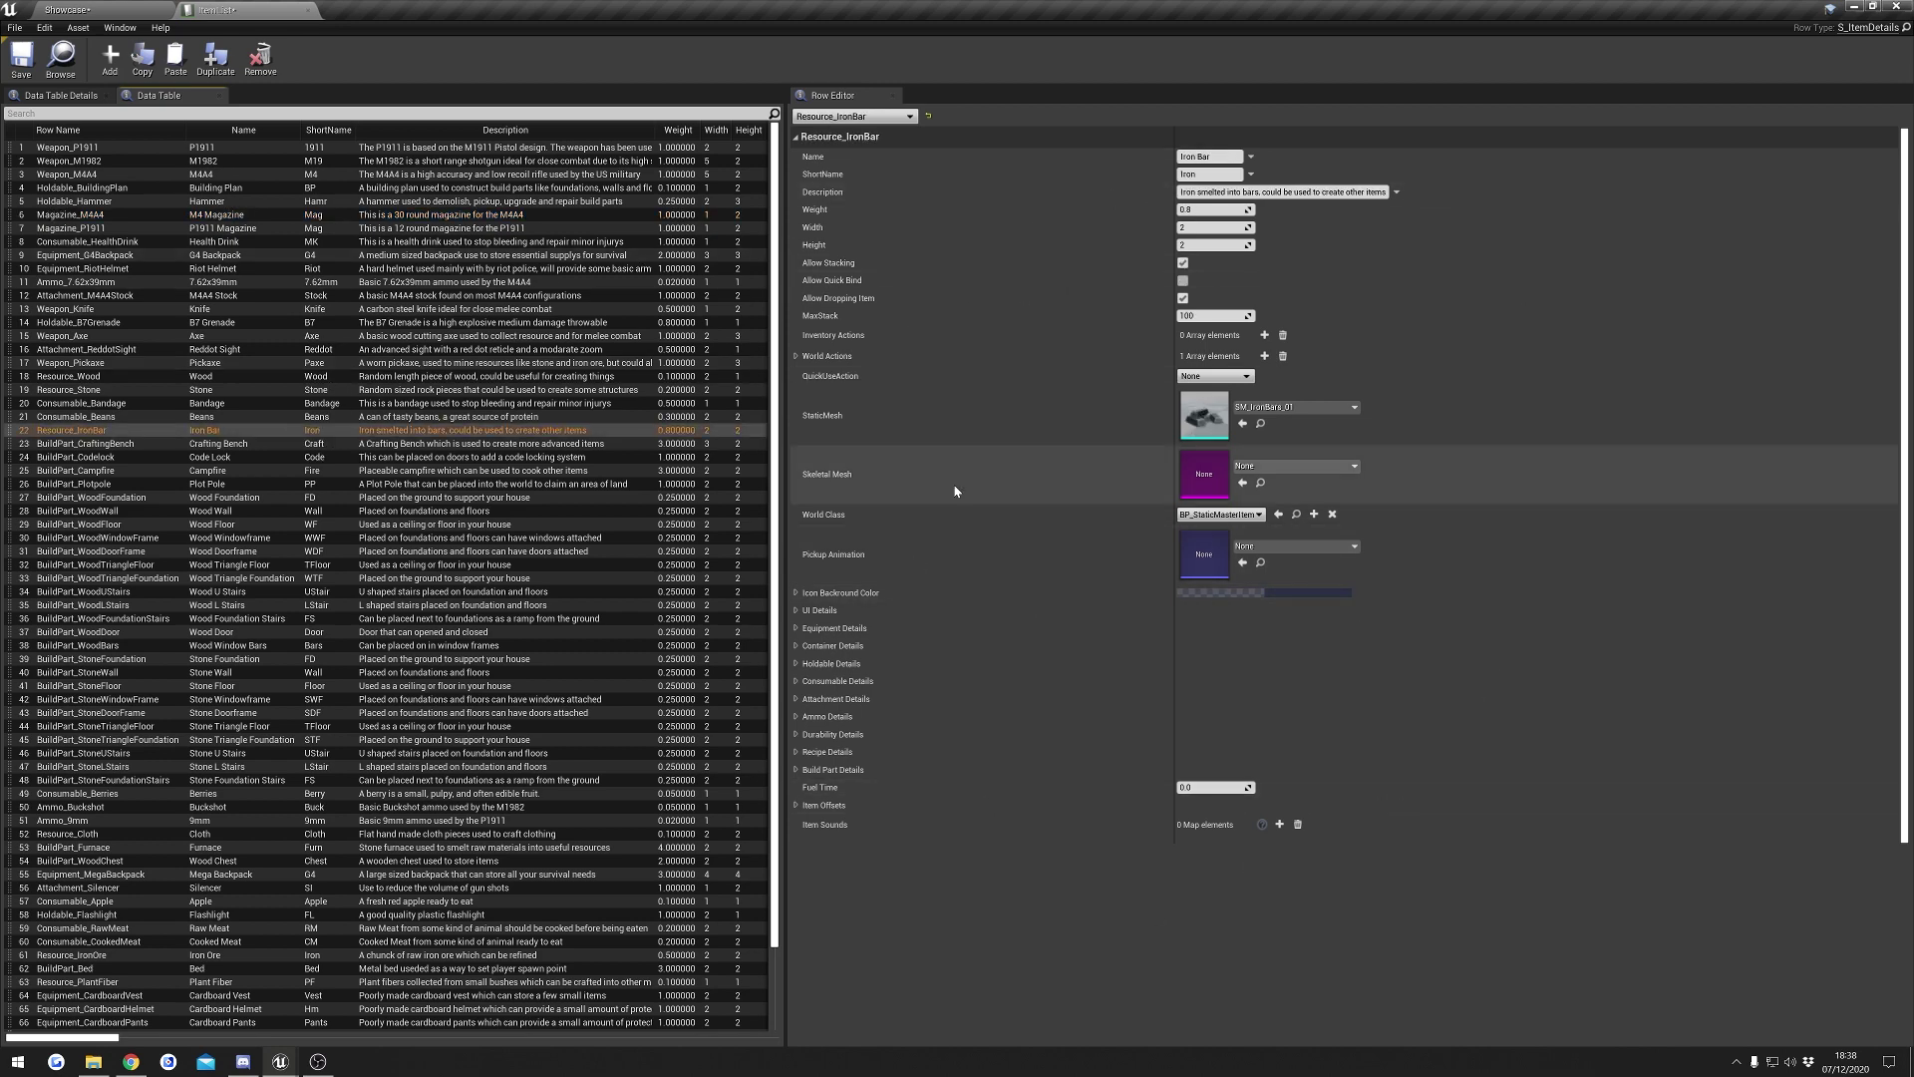
- Add a new row to the item data table and rename it NewItem
left_click(108, 68)
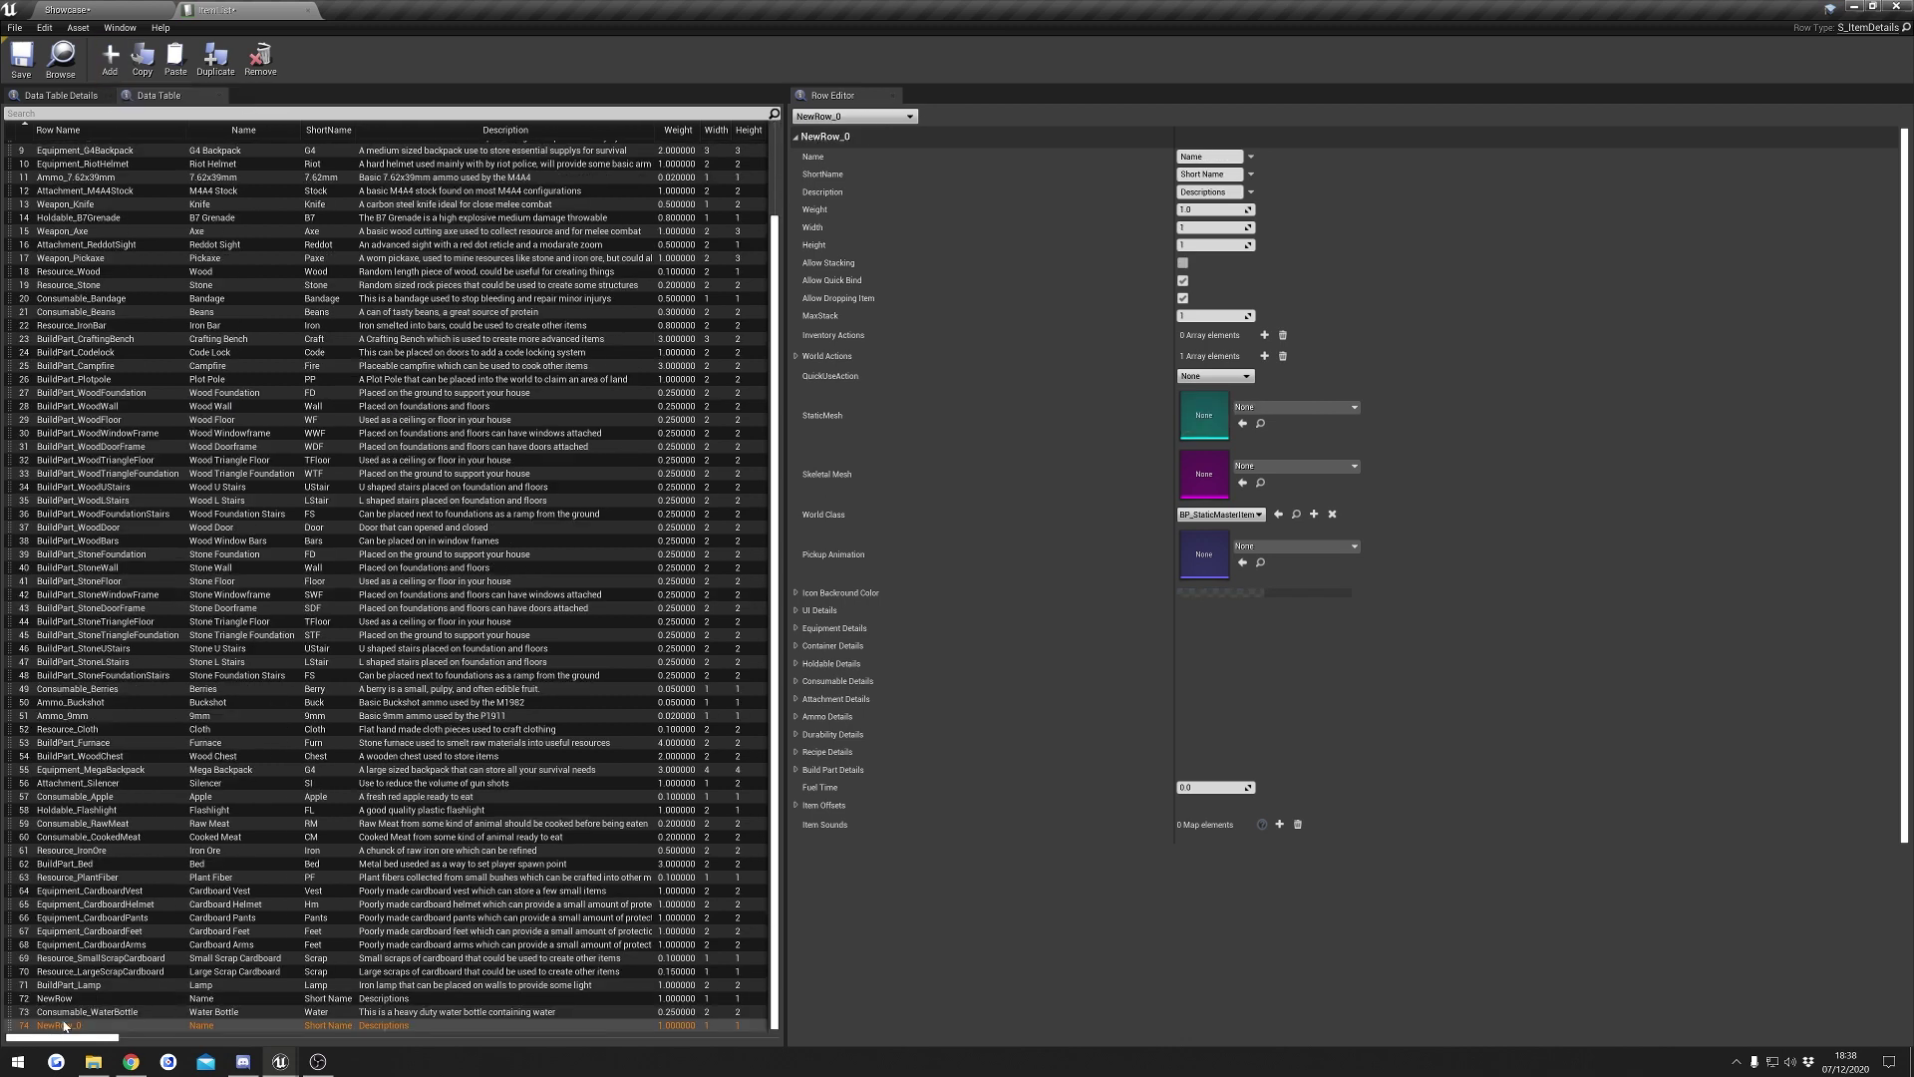
double_click(60, 1026)
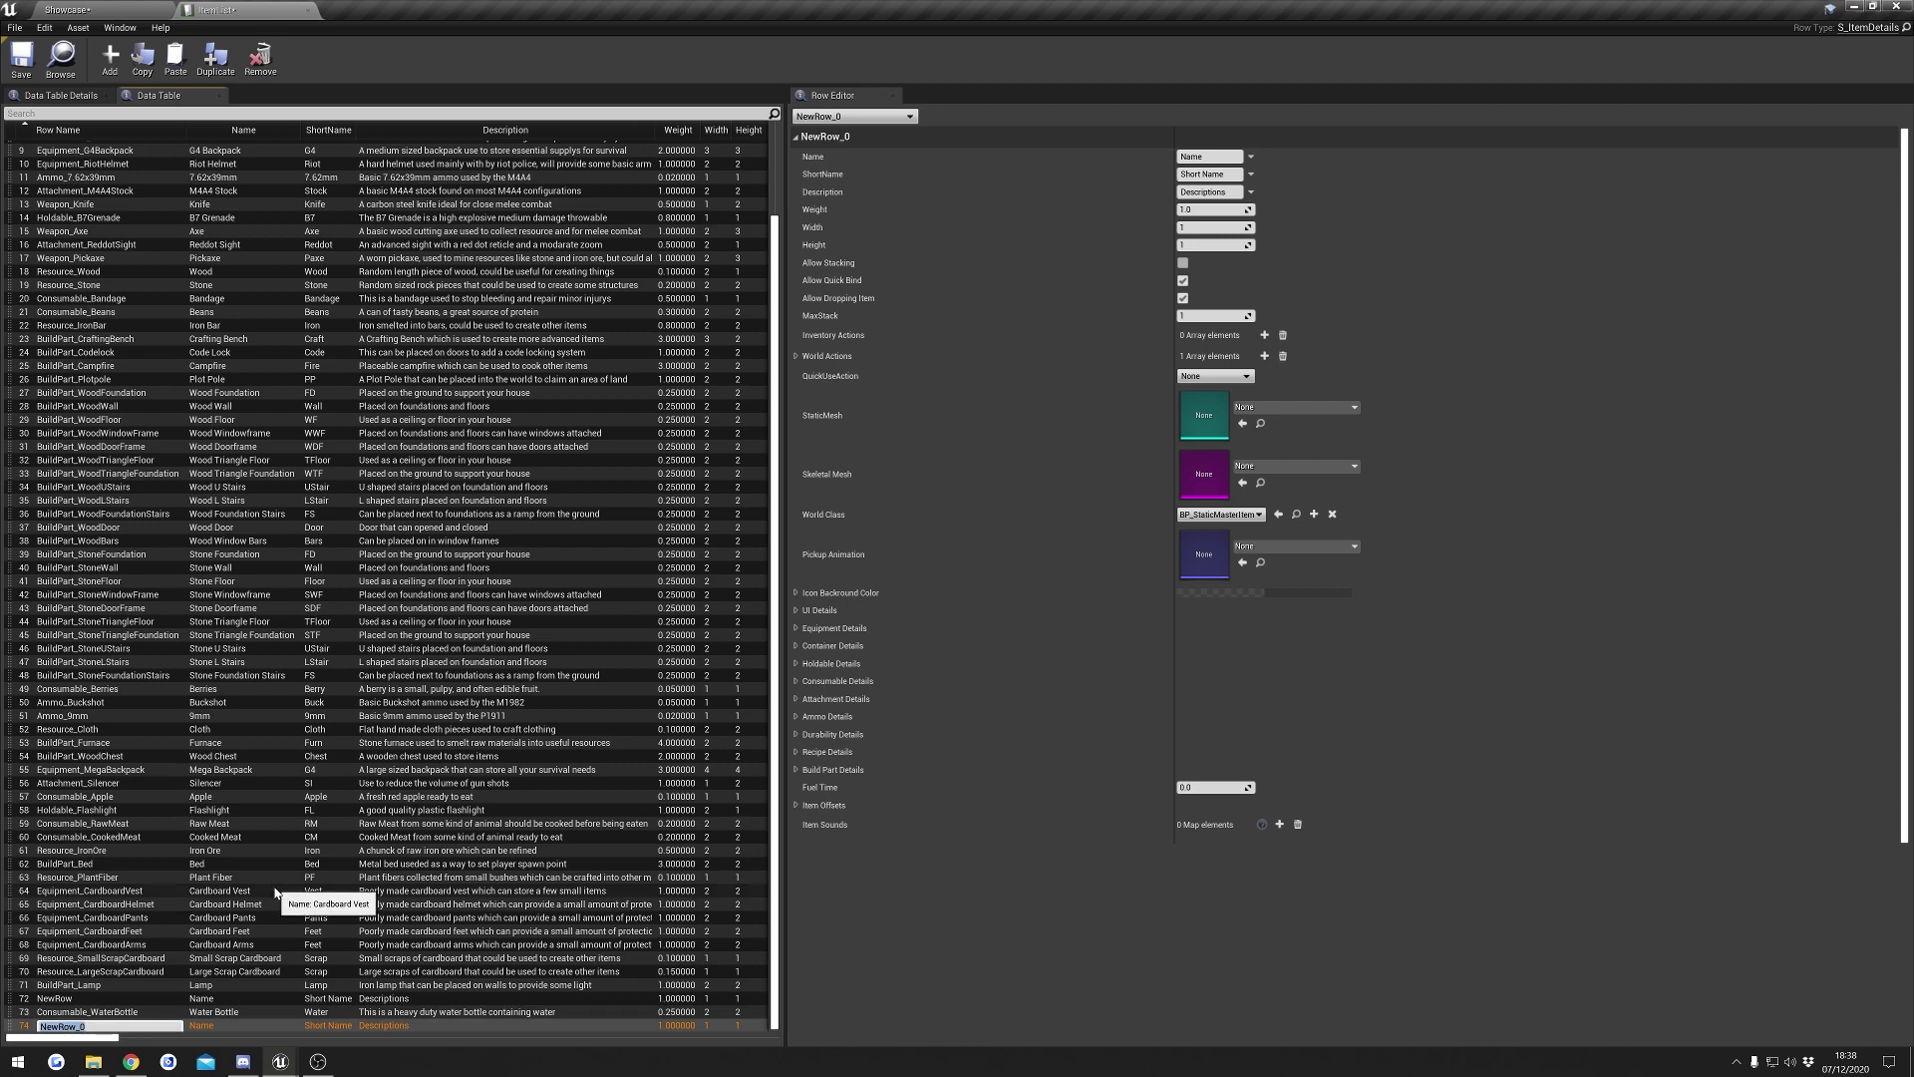
type("NewItem")
key("Return")
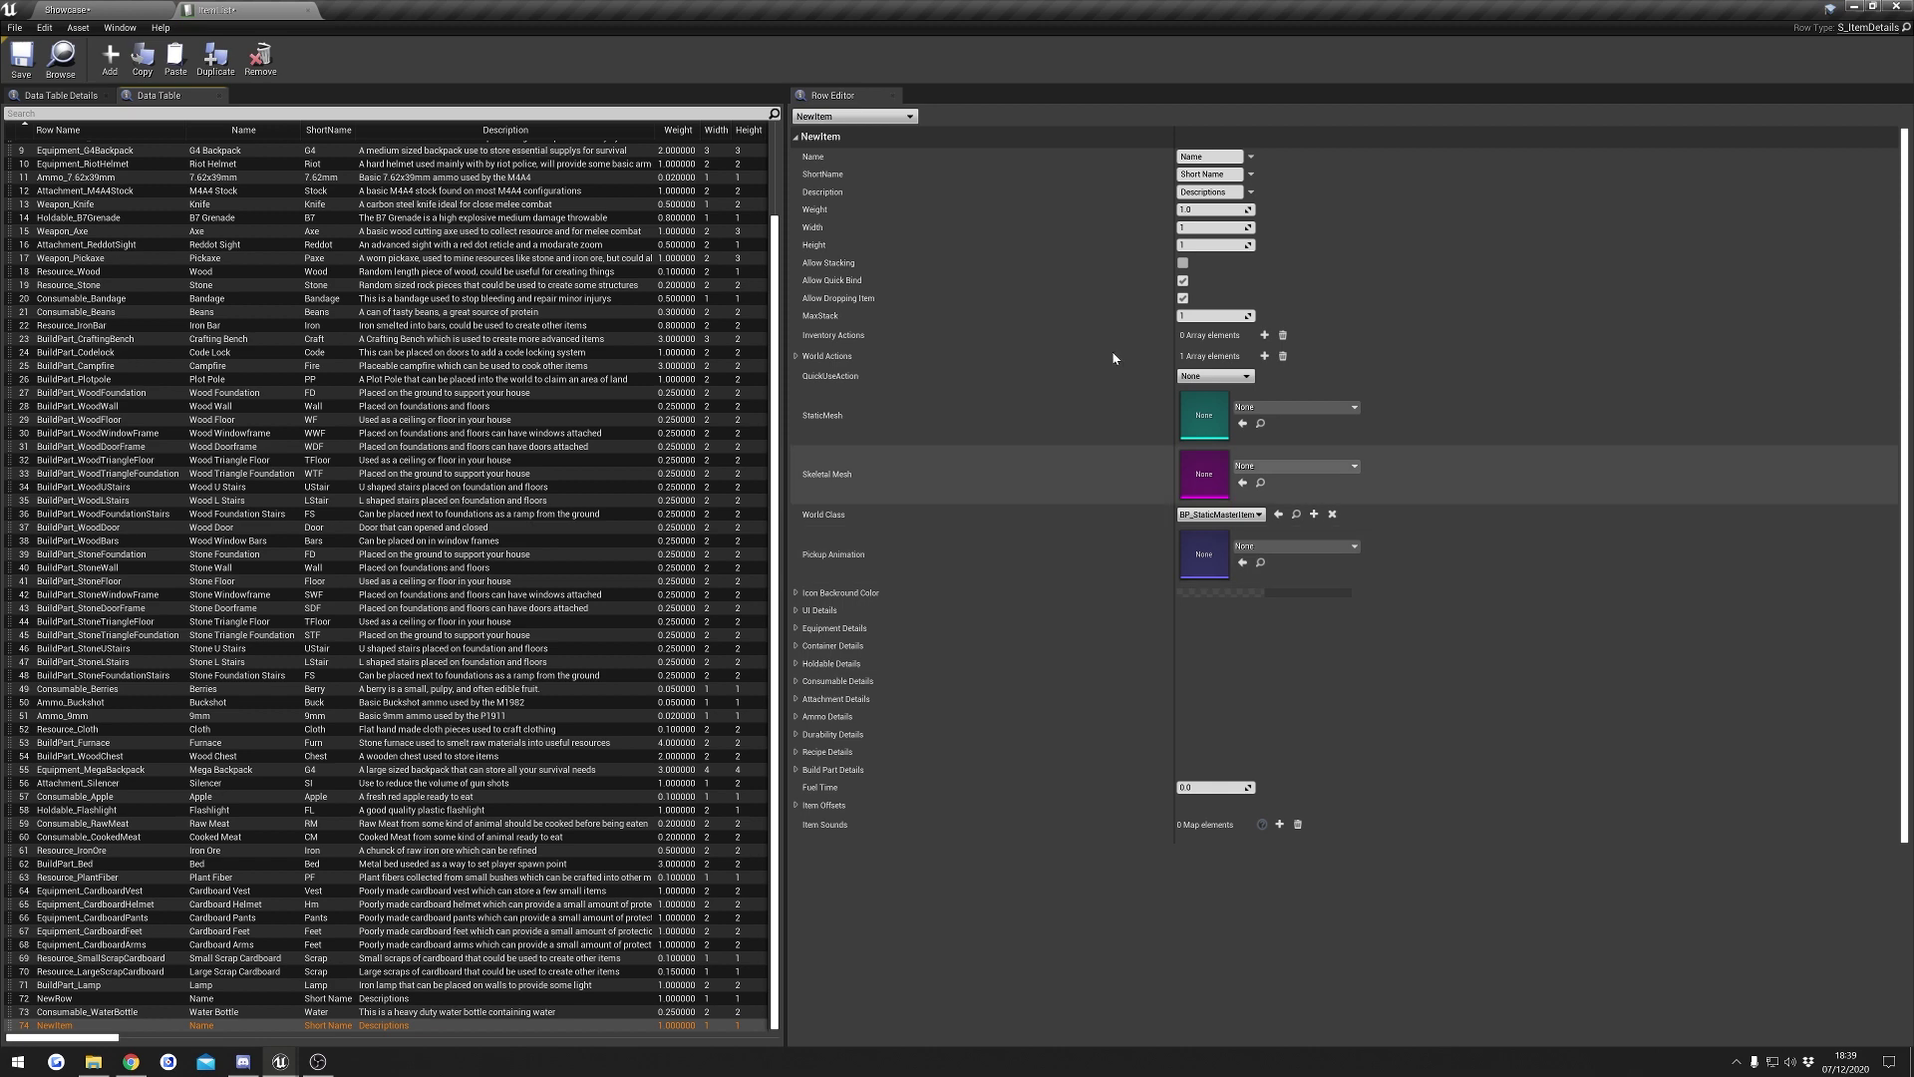
- Set the NewItem row's name to Video Item and its short name to VI
left_click(1208, 156)
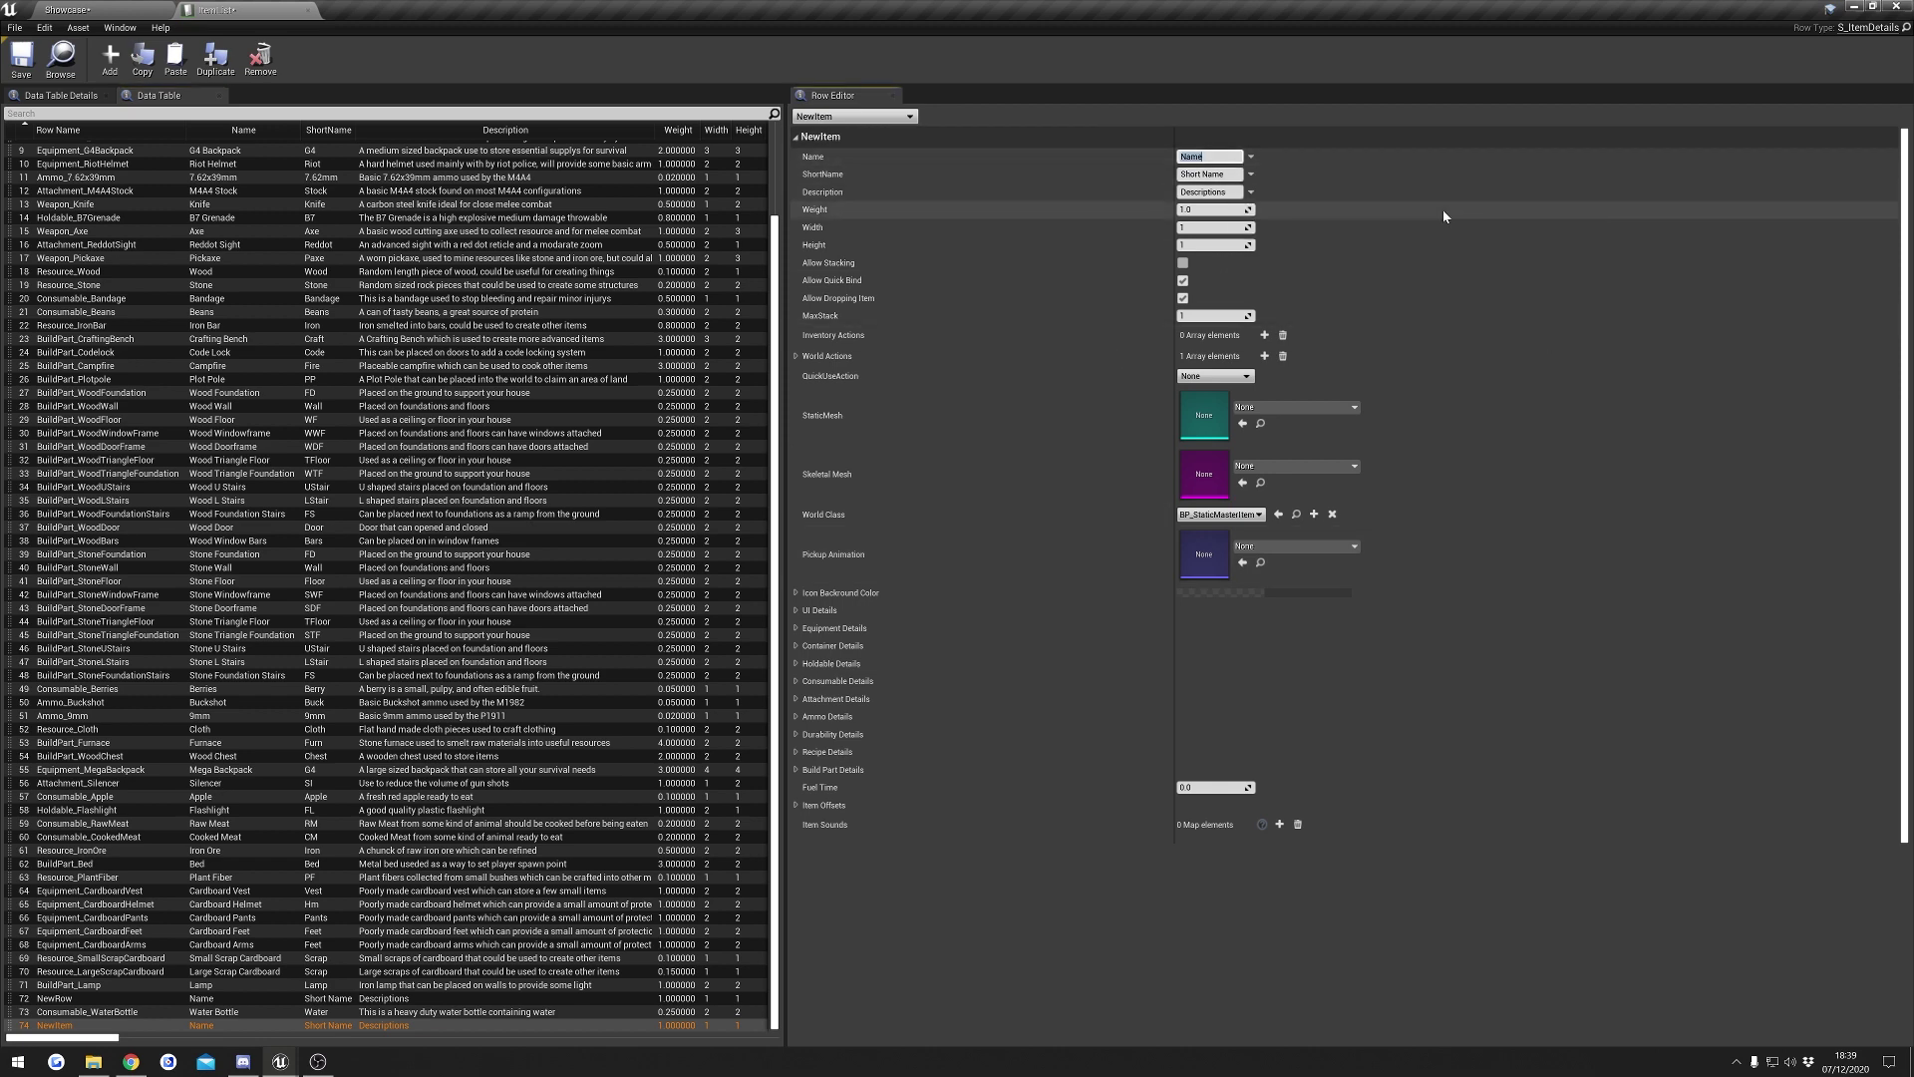
type("Video Item")
key("Return")
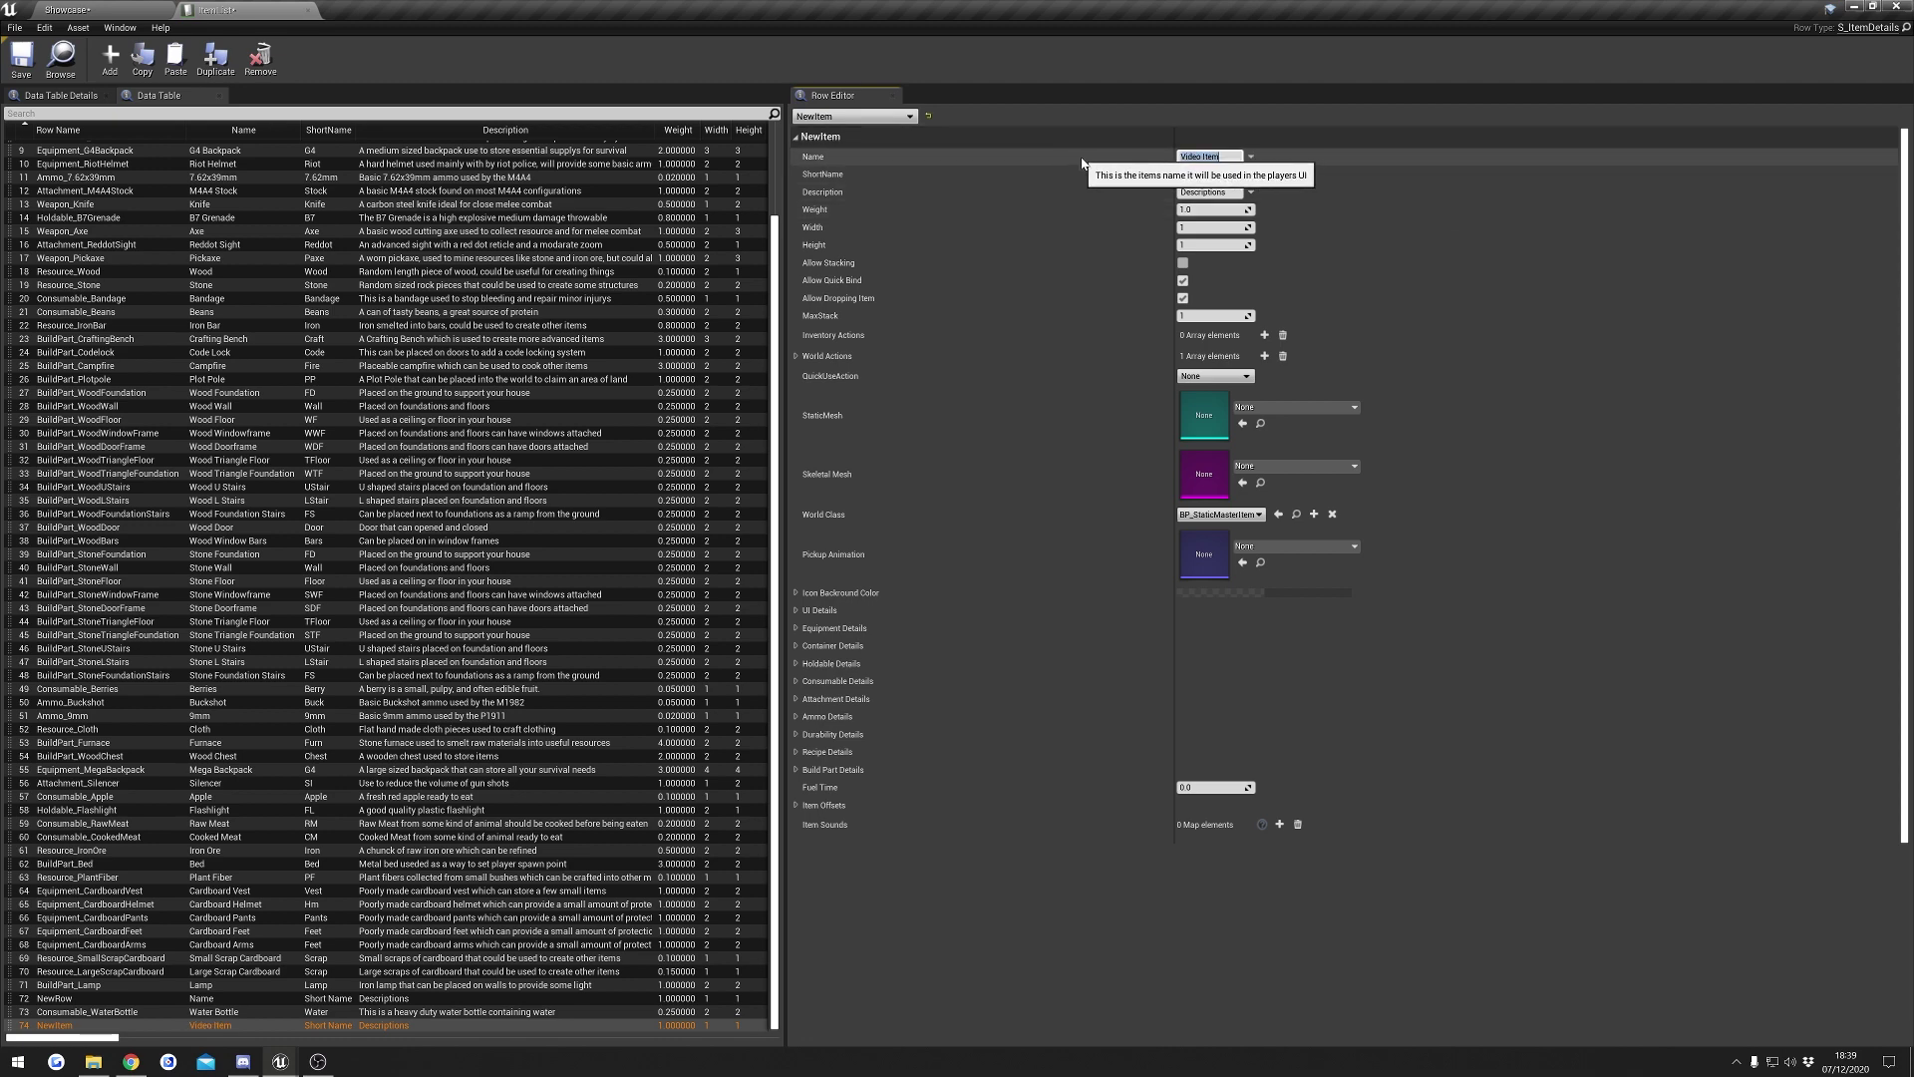
key("Tab")
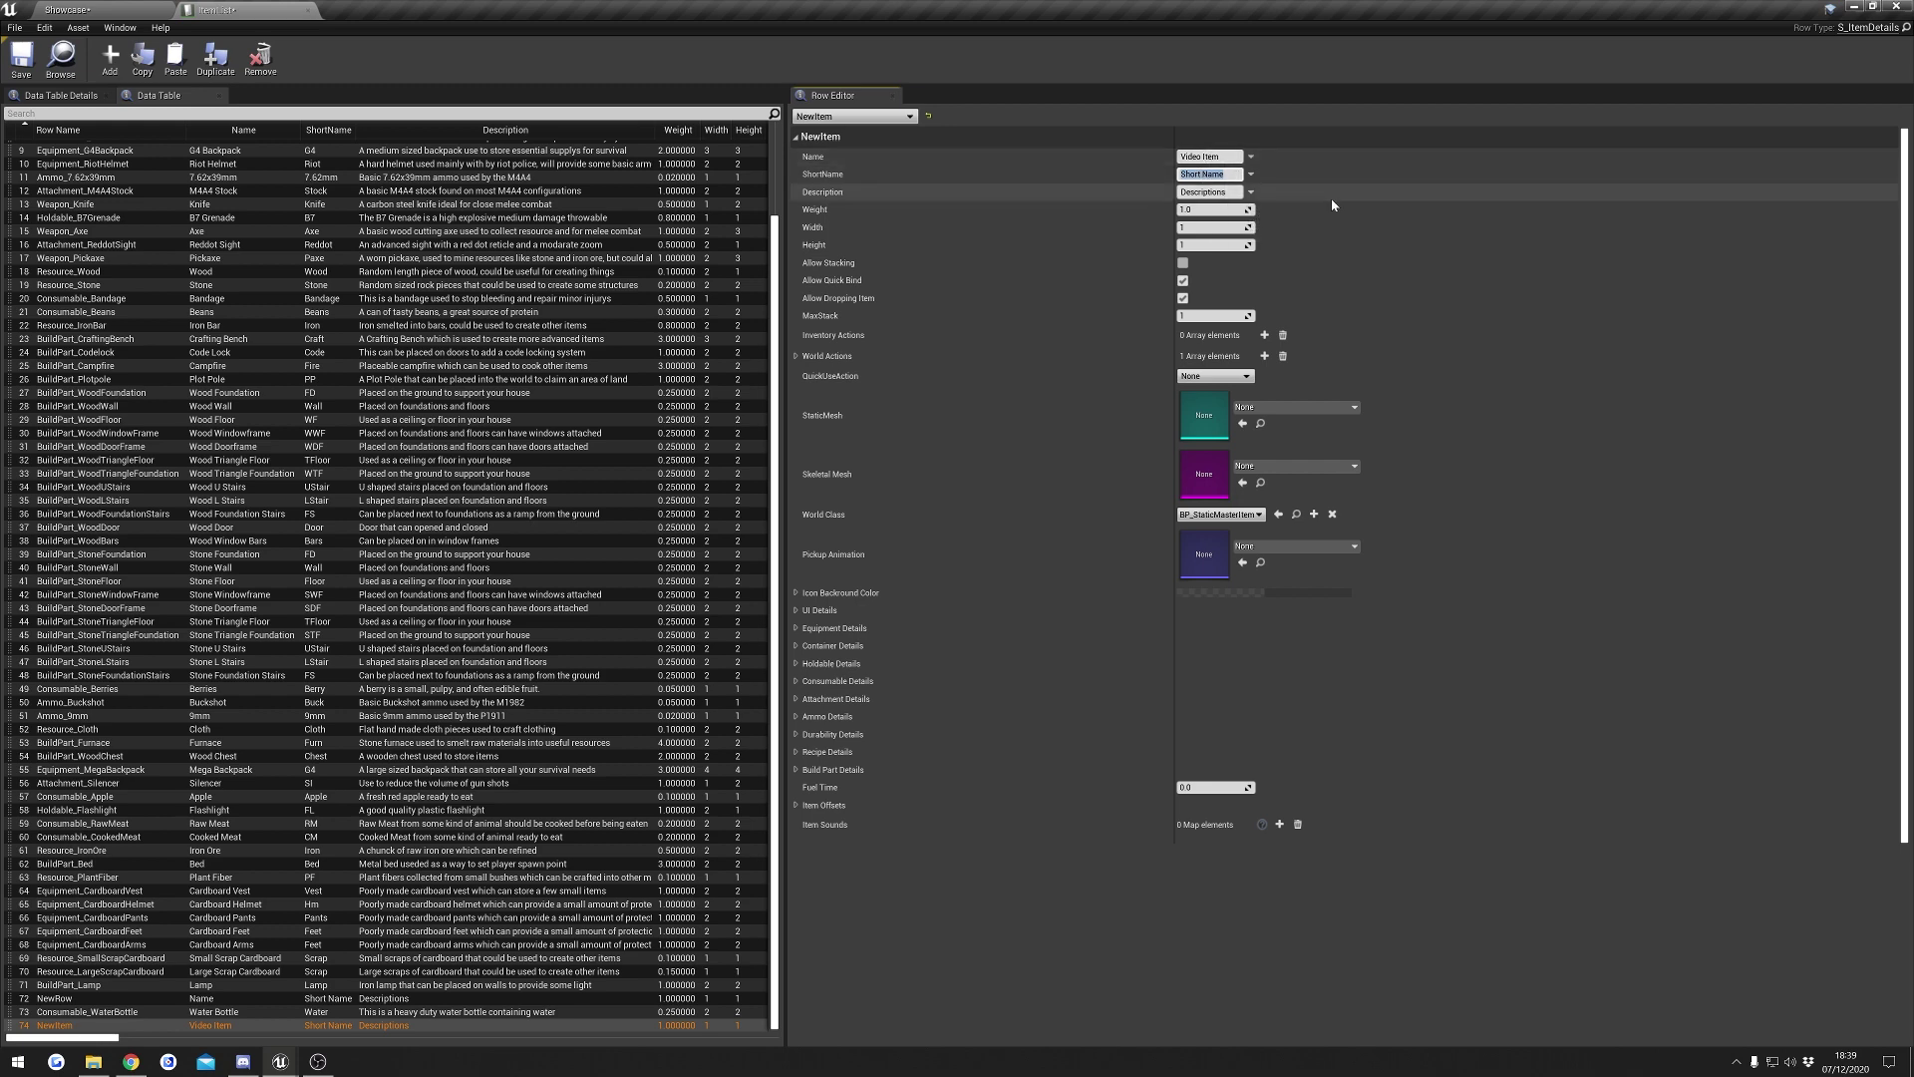
type("VI")
key("Tab")
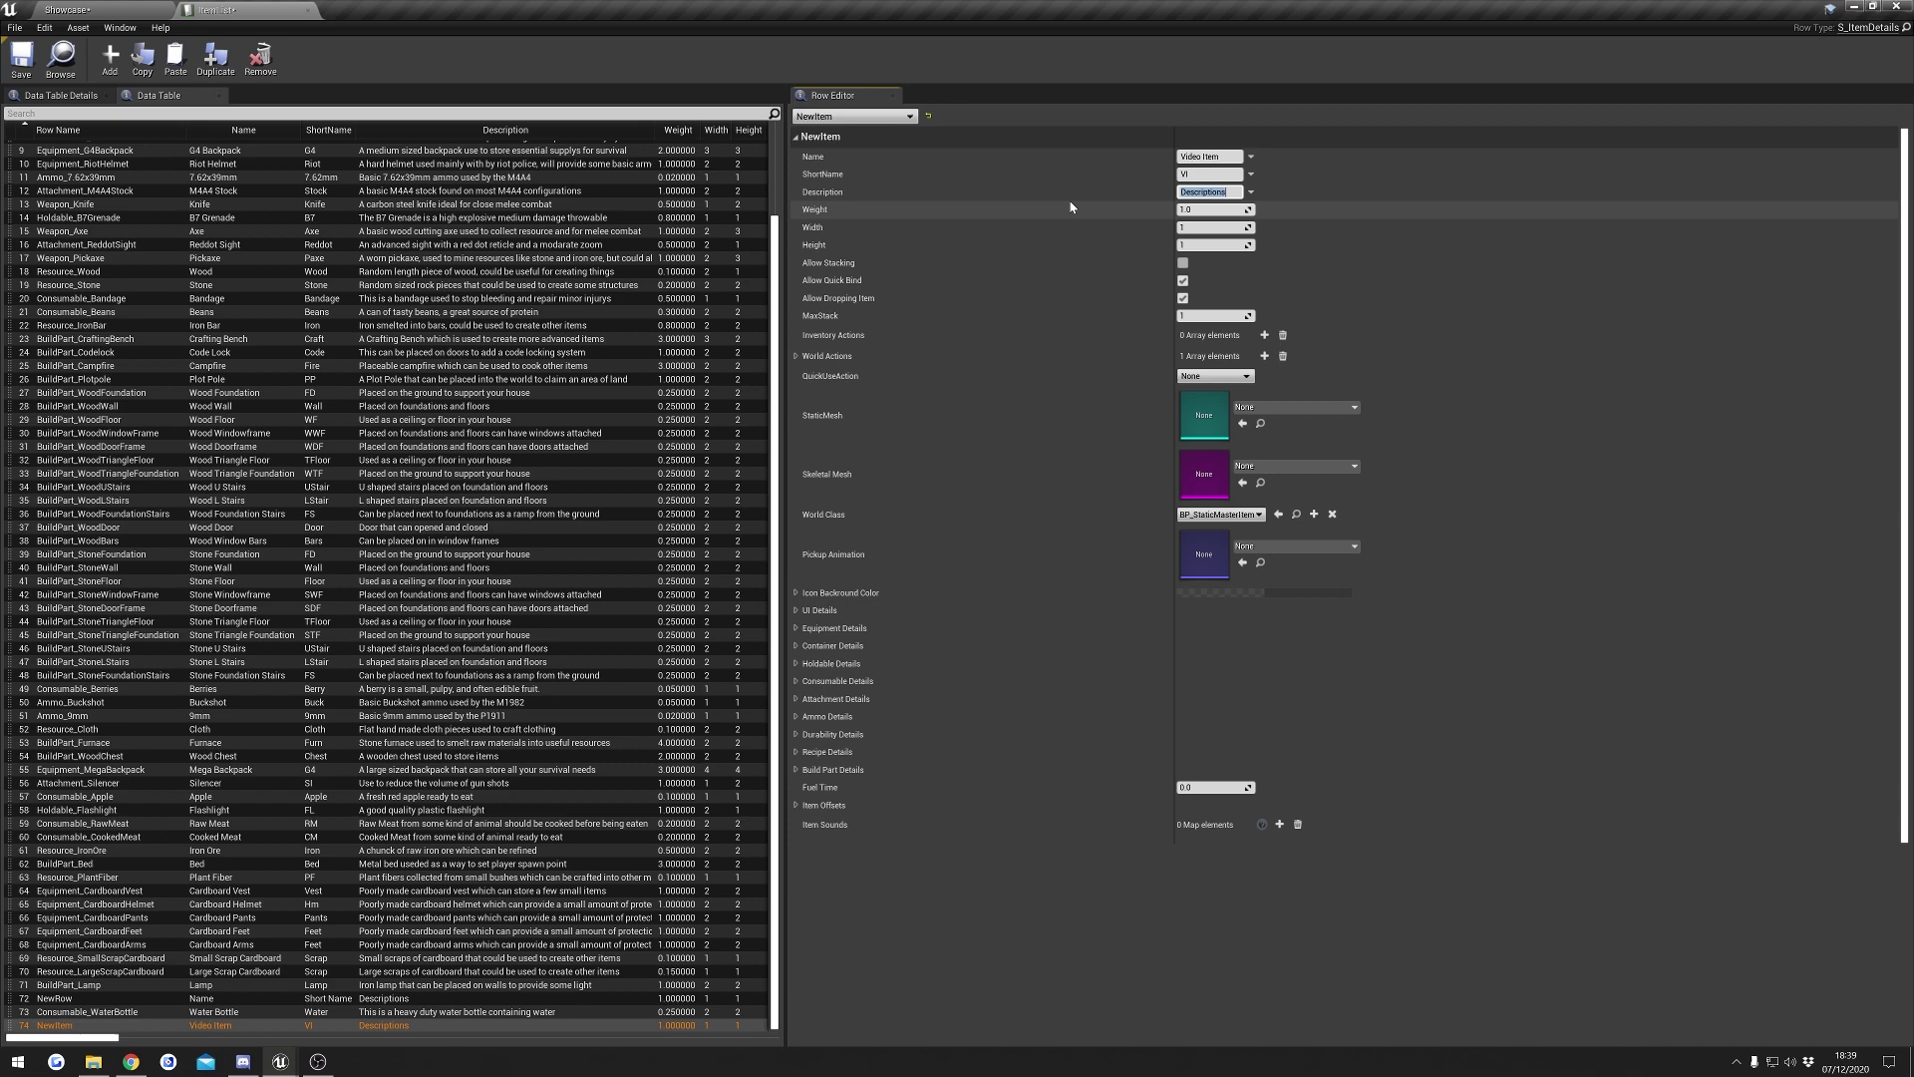
- Set the item's weight to 0.5 and its height to 2, leaving stacking disallowed
left_click(1210, 211)
type("0.5")
key("Return")
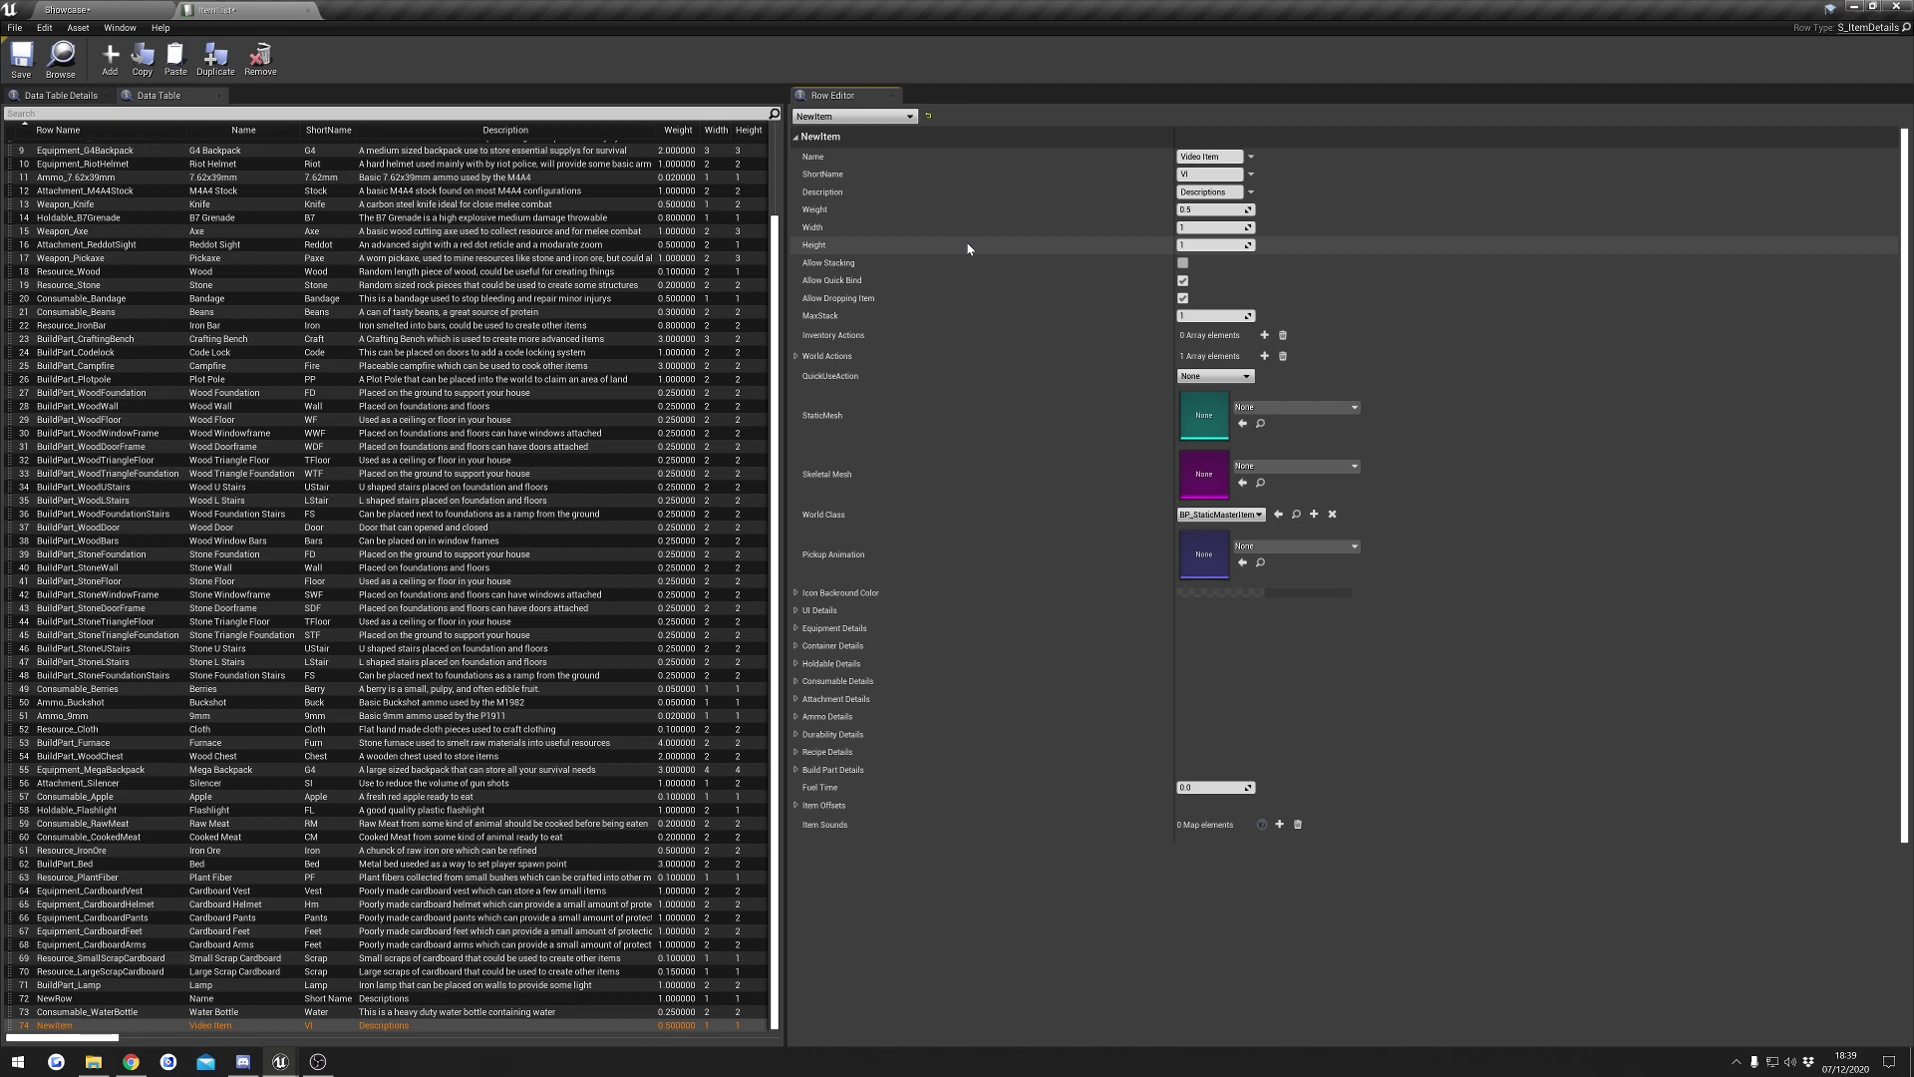
left_click(1199, 245)
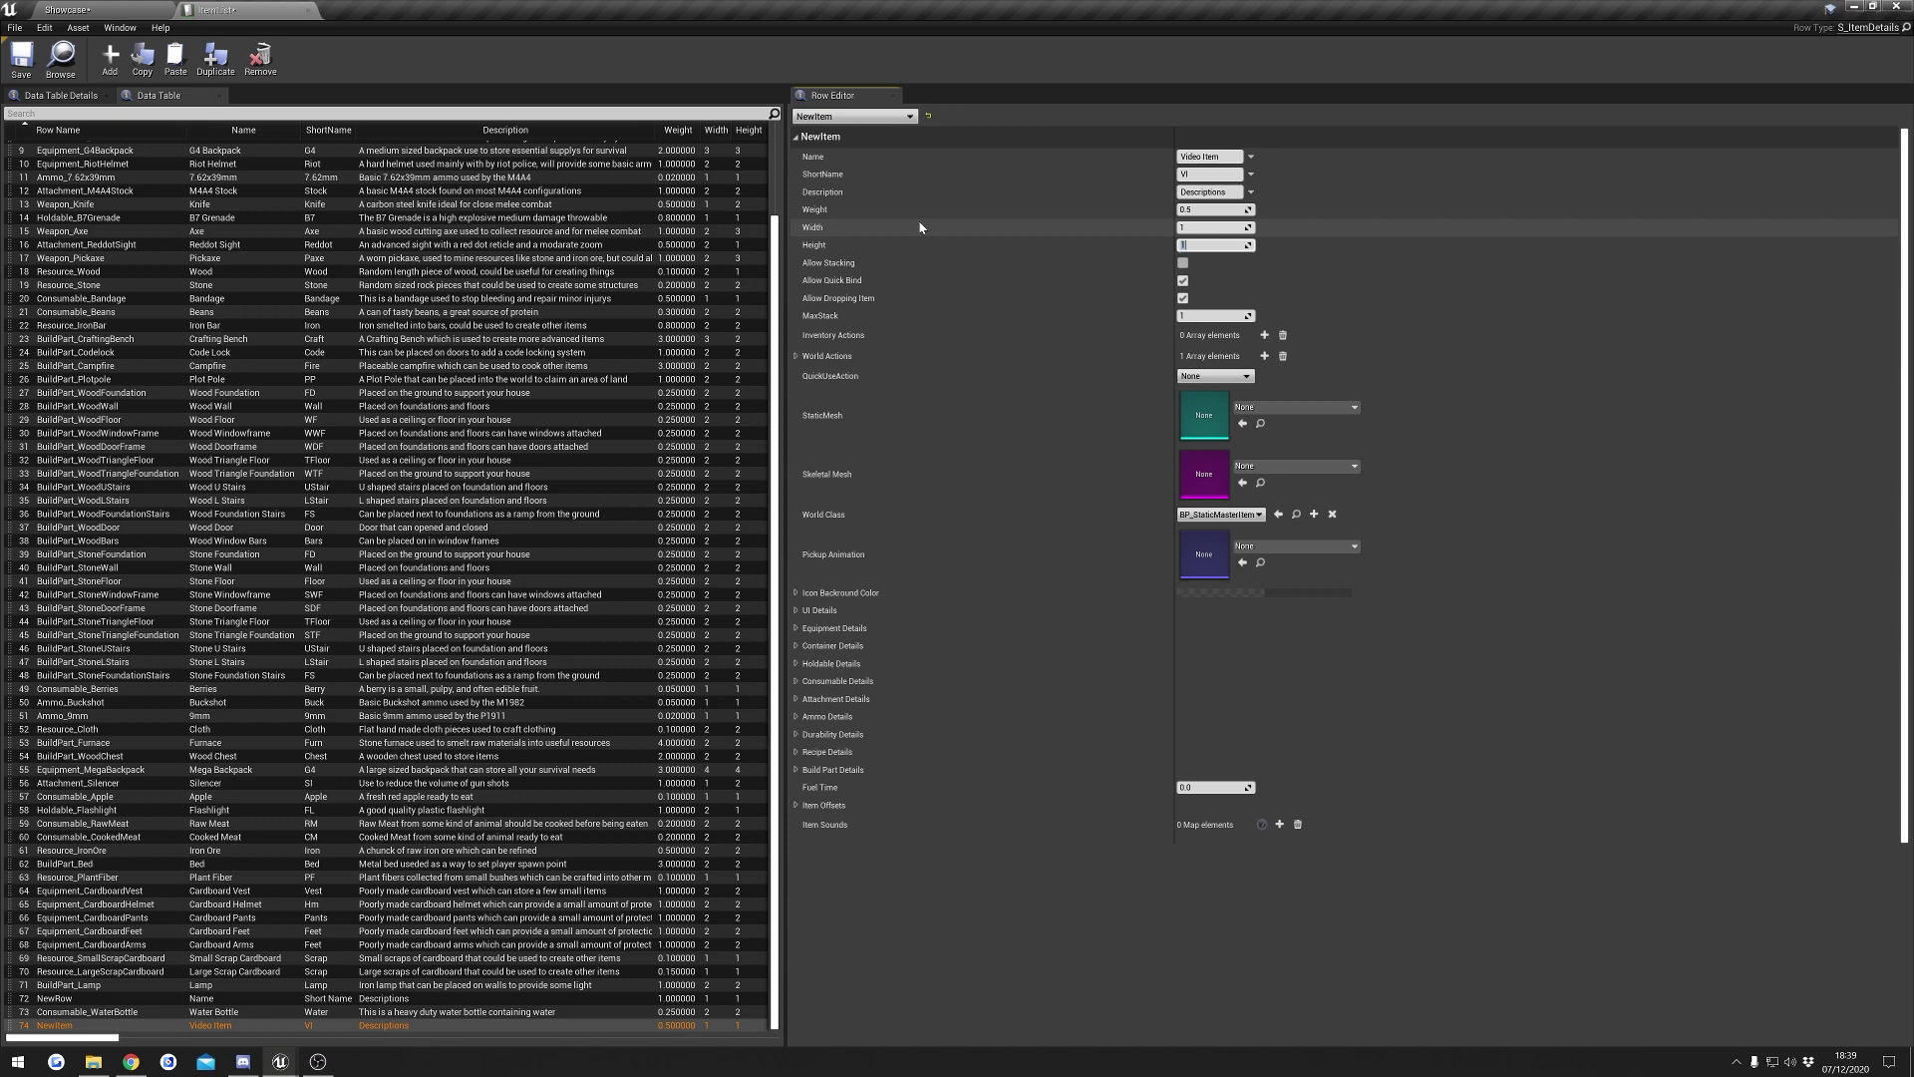
type("2")
key("Return")
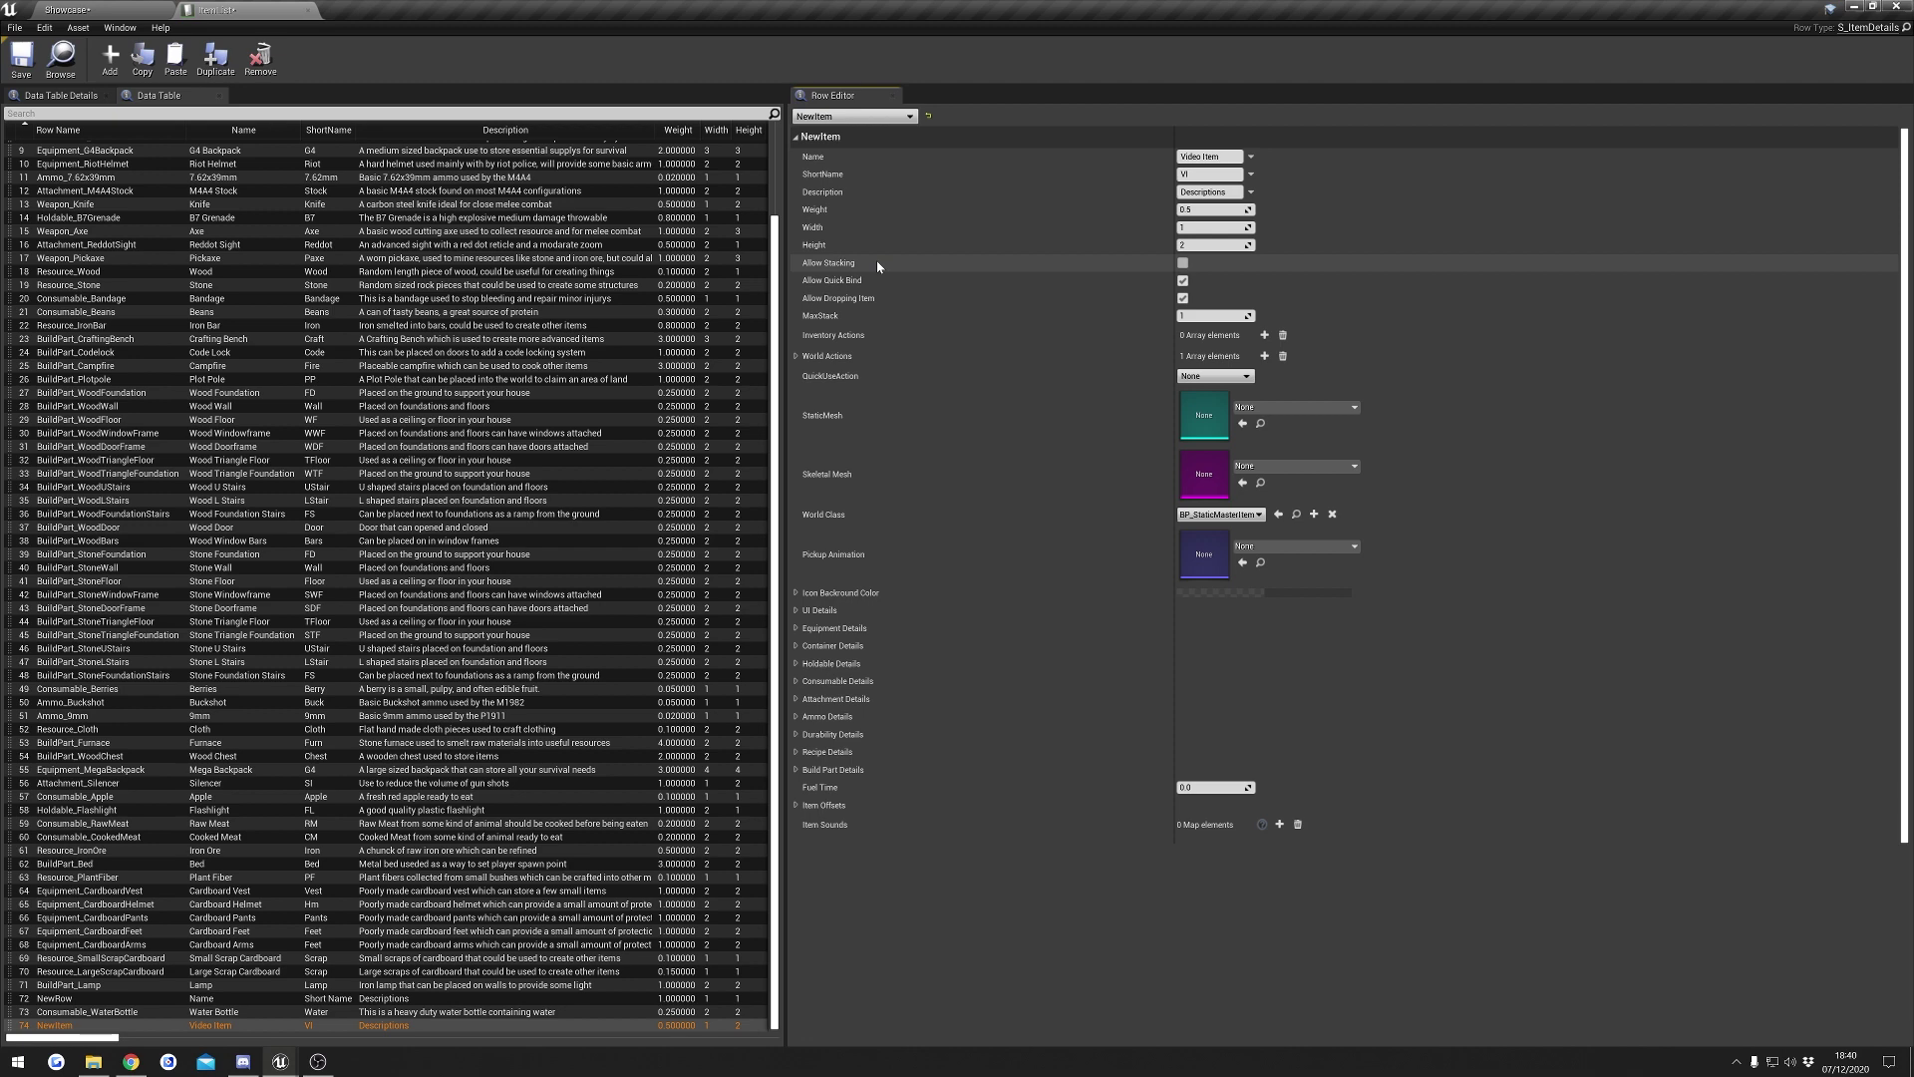
left_click(1183, 263)
left_click(1183, 263)
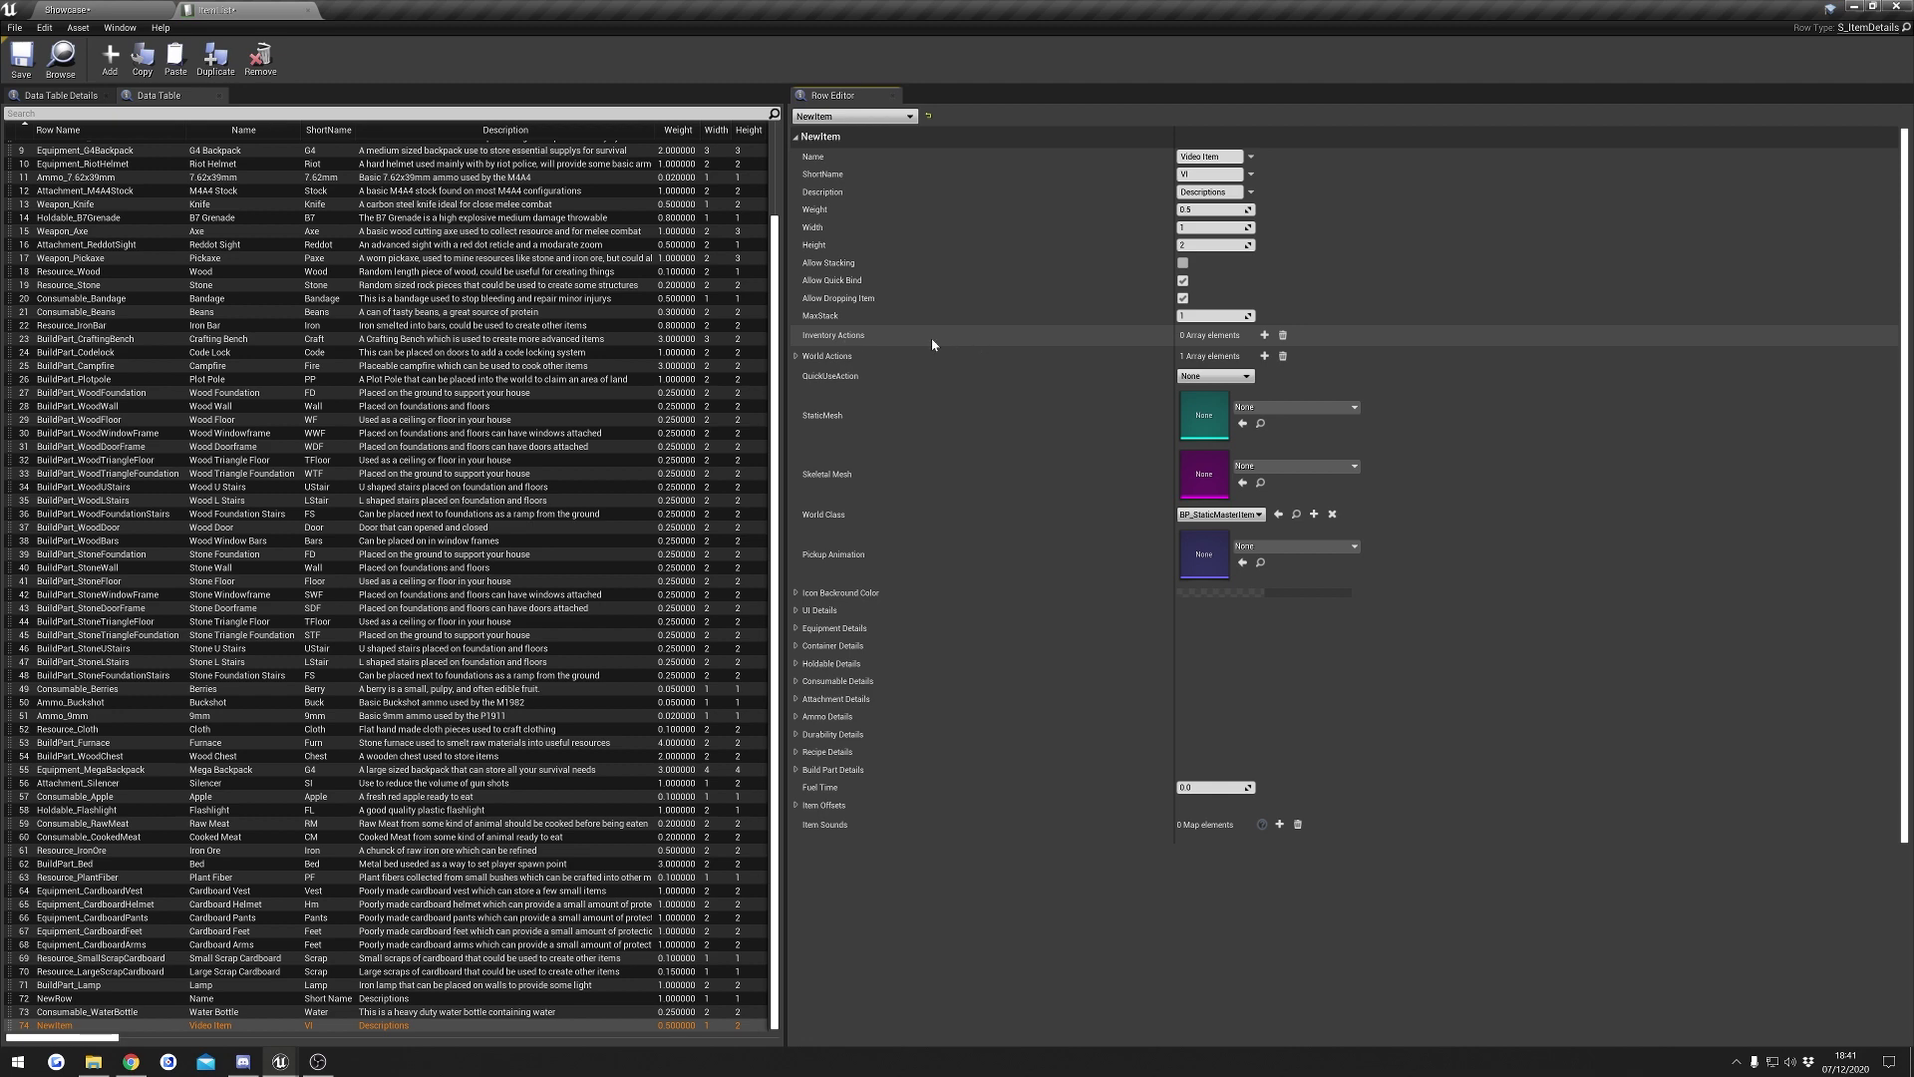
- Add one inventory action to the item and expand its entry to review the available action types
left_click(1264, 336)
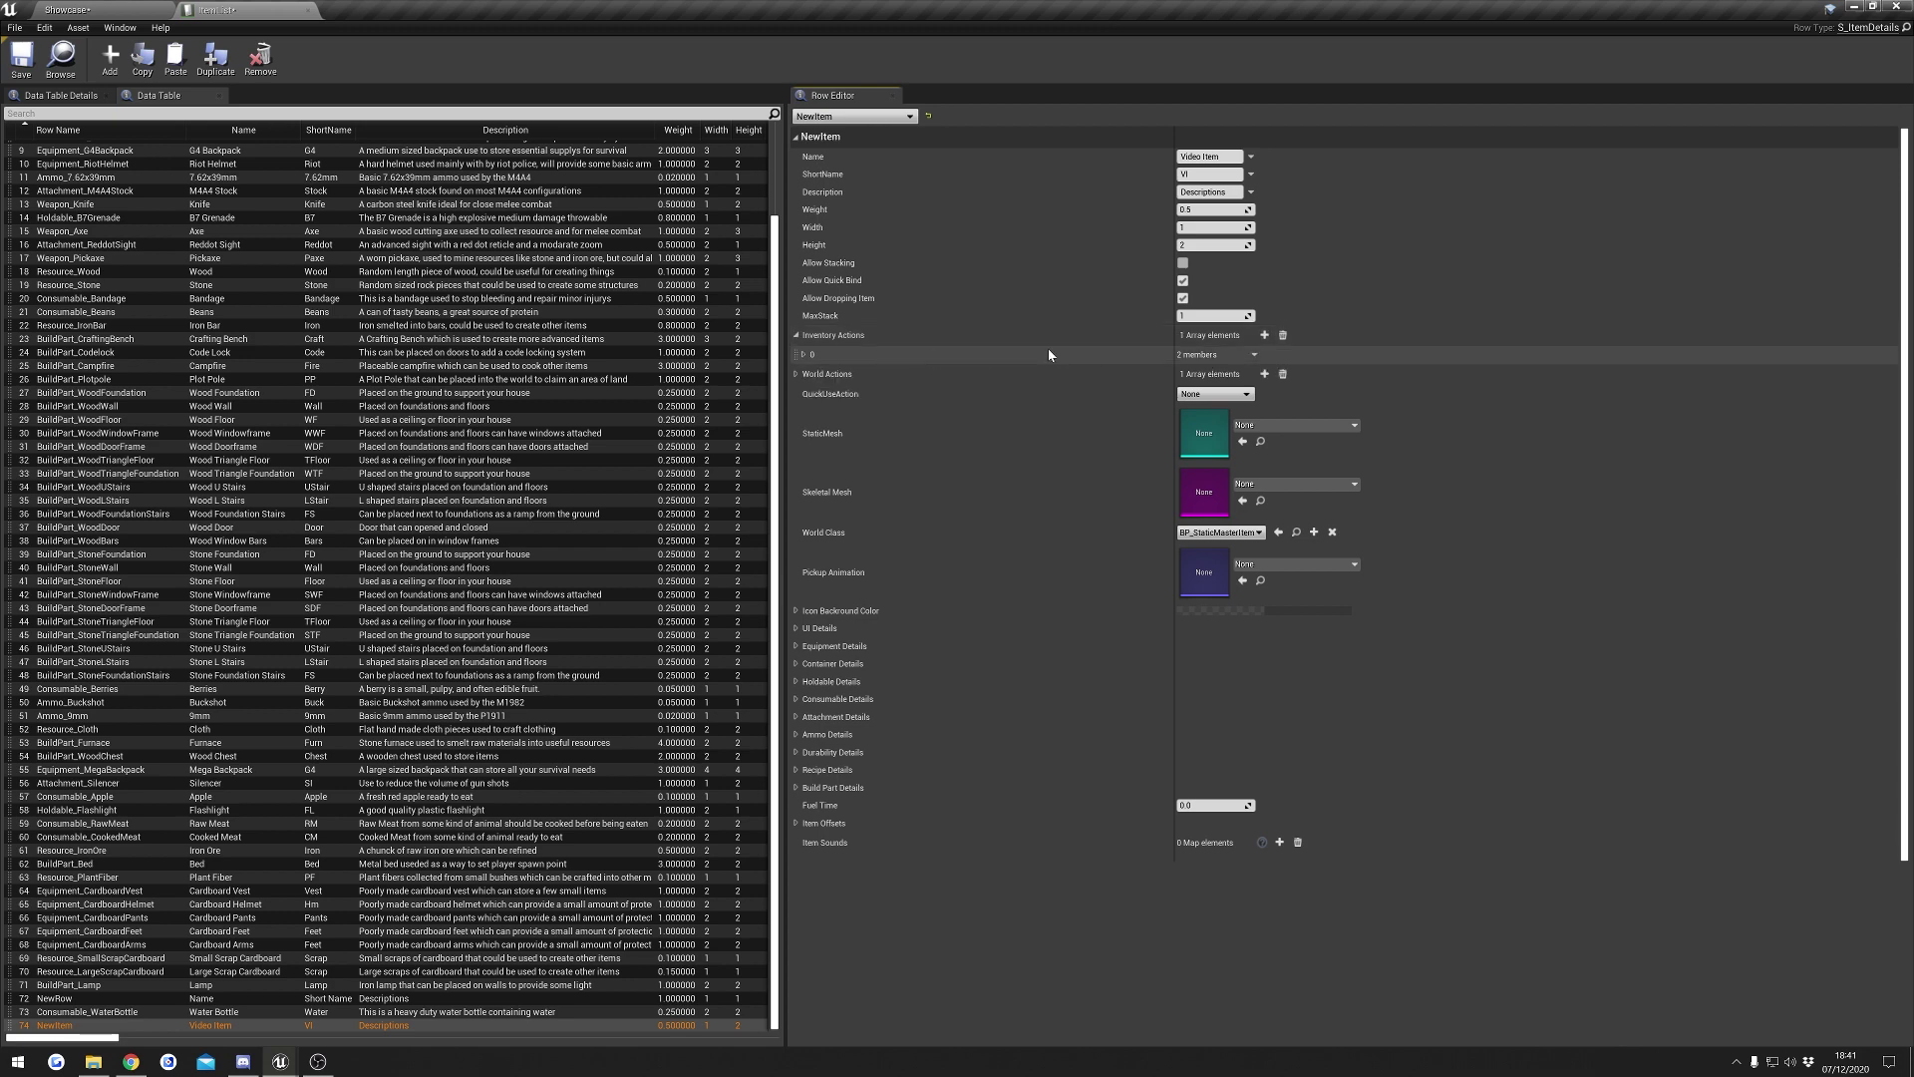
left_click(831, 359)
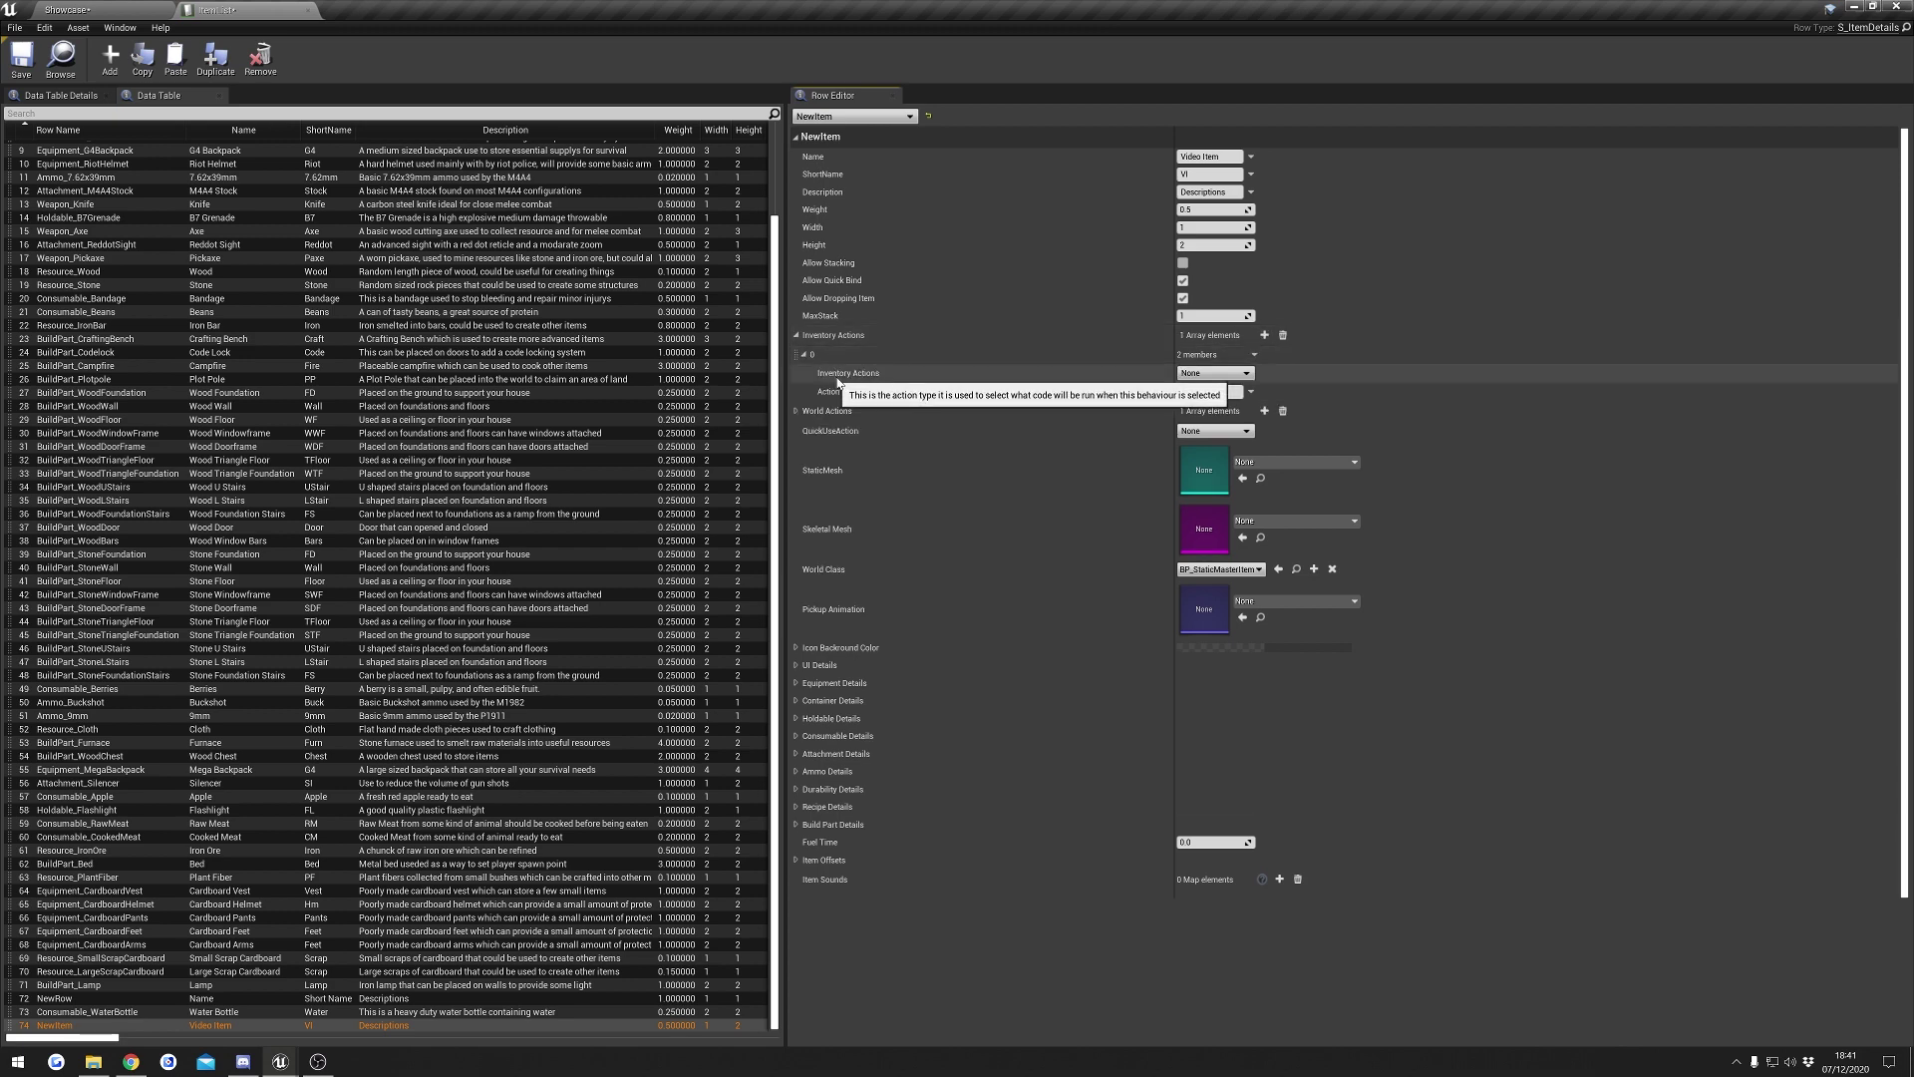
left_click(1245, 373)
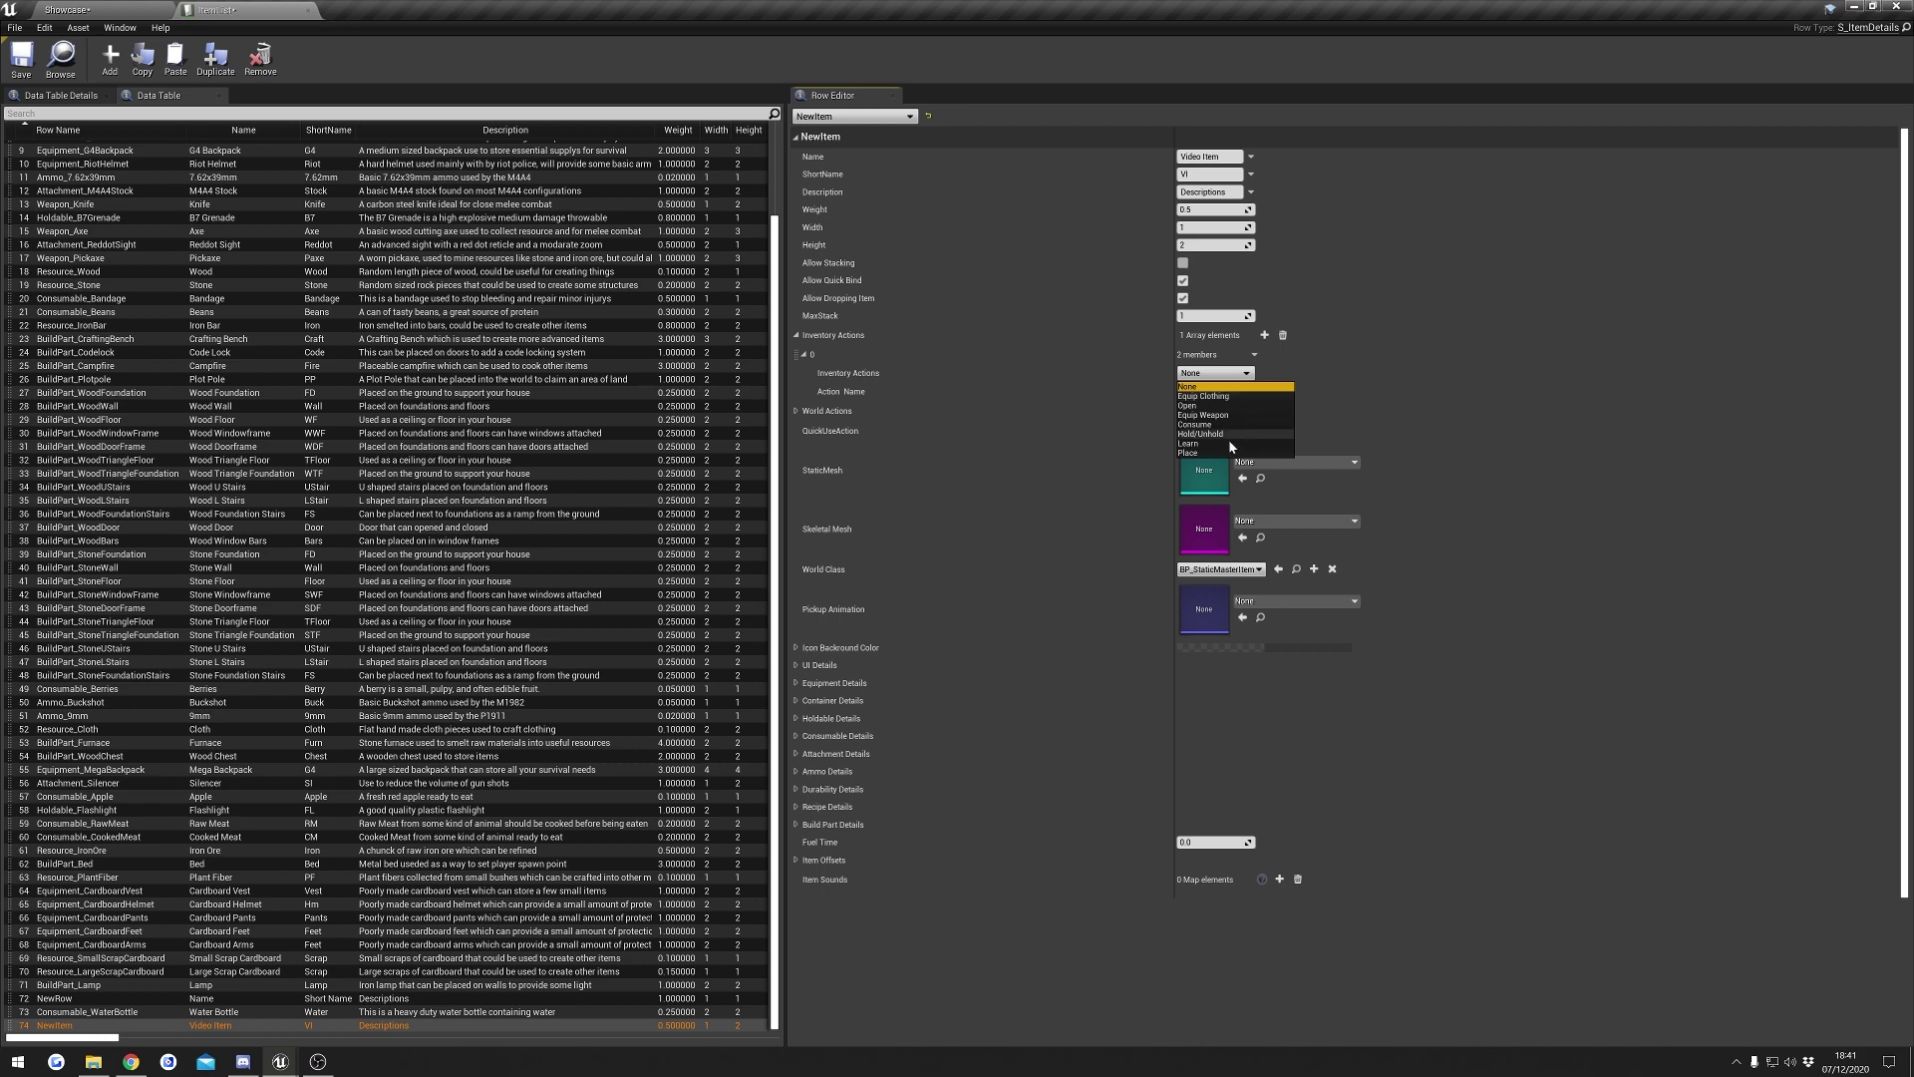
left_click(1216, 374)
- Add a second inventory action and set its type to Open
left_click(1264, 335)
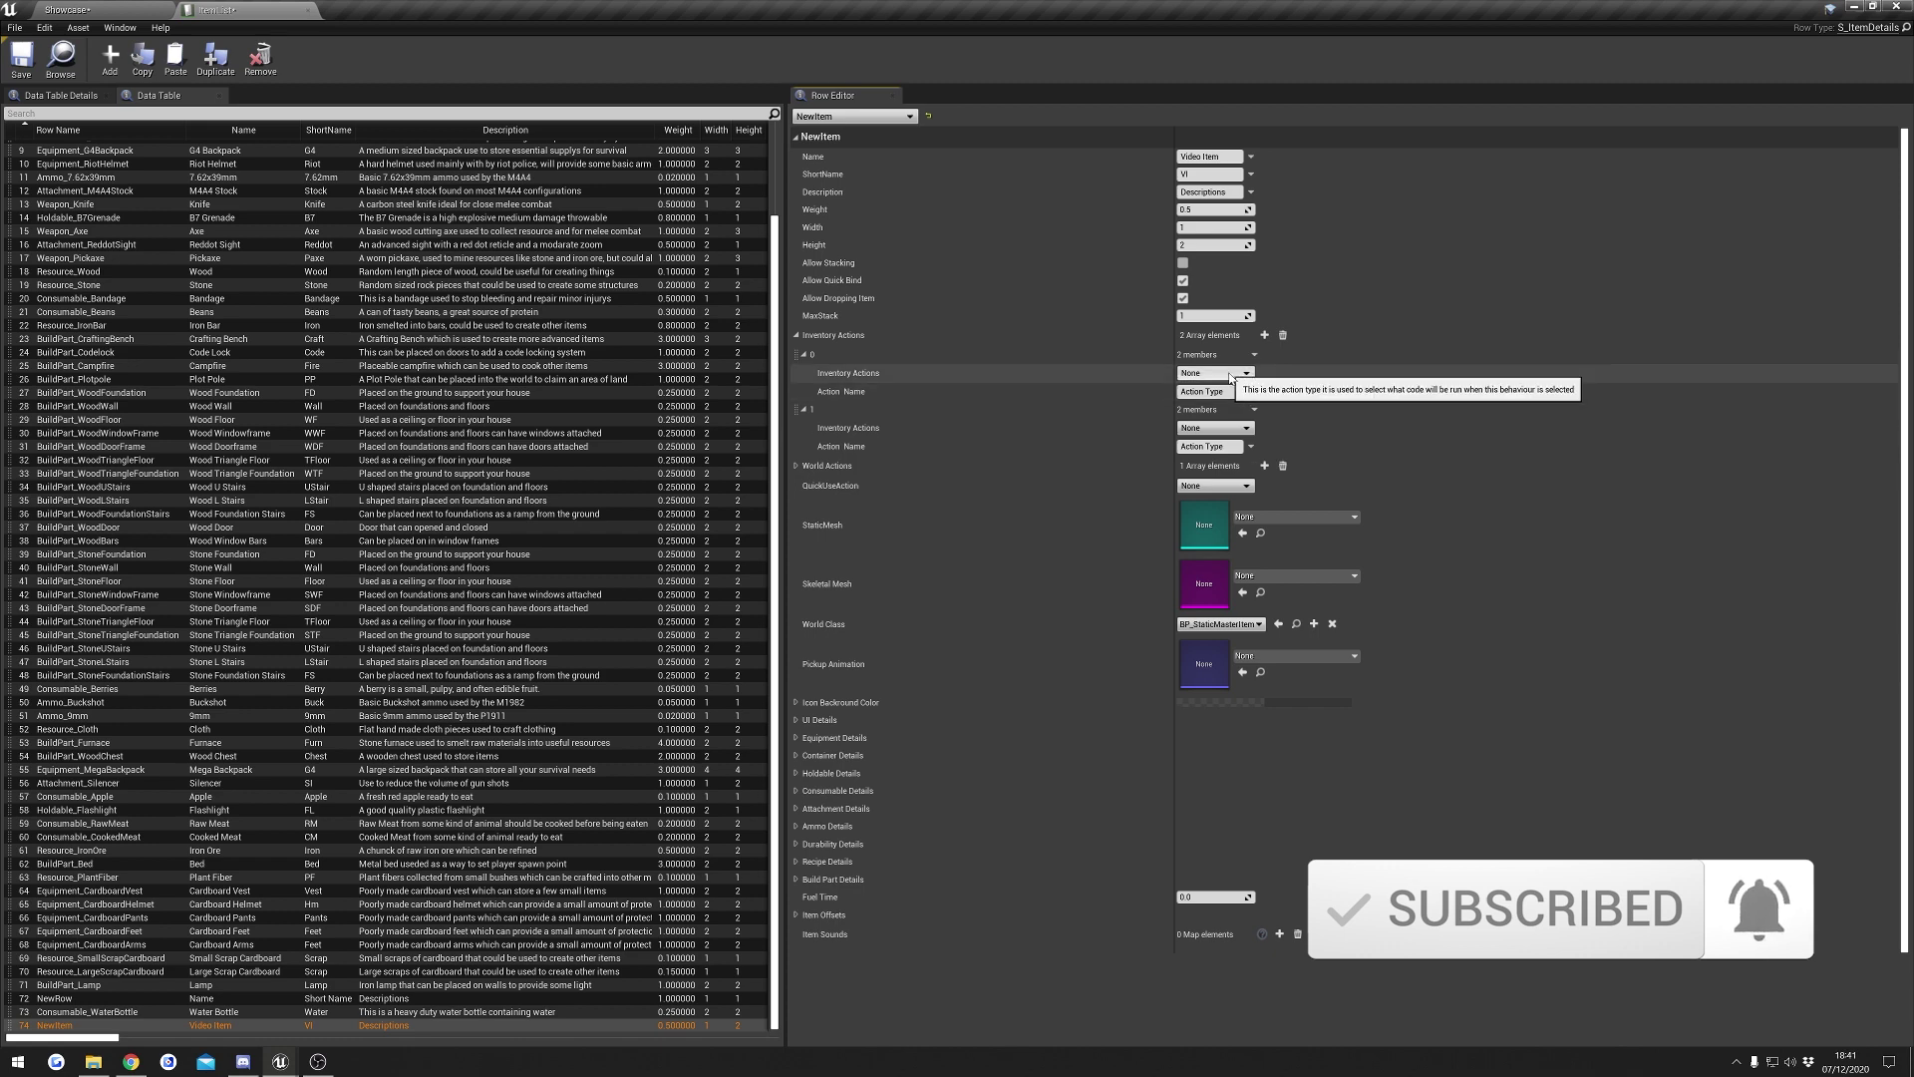
left_click(1226, 430)
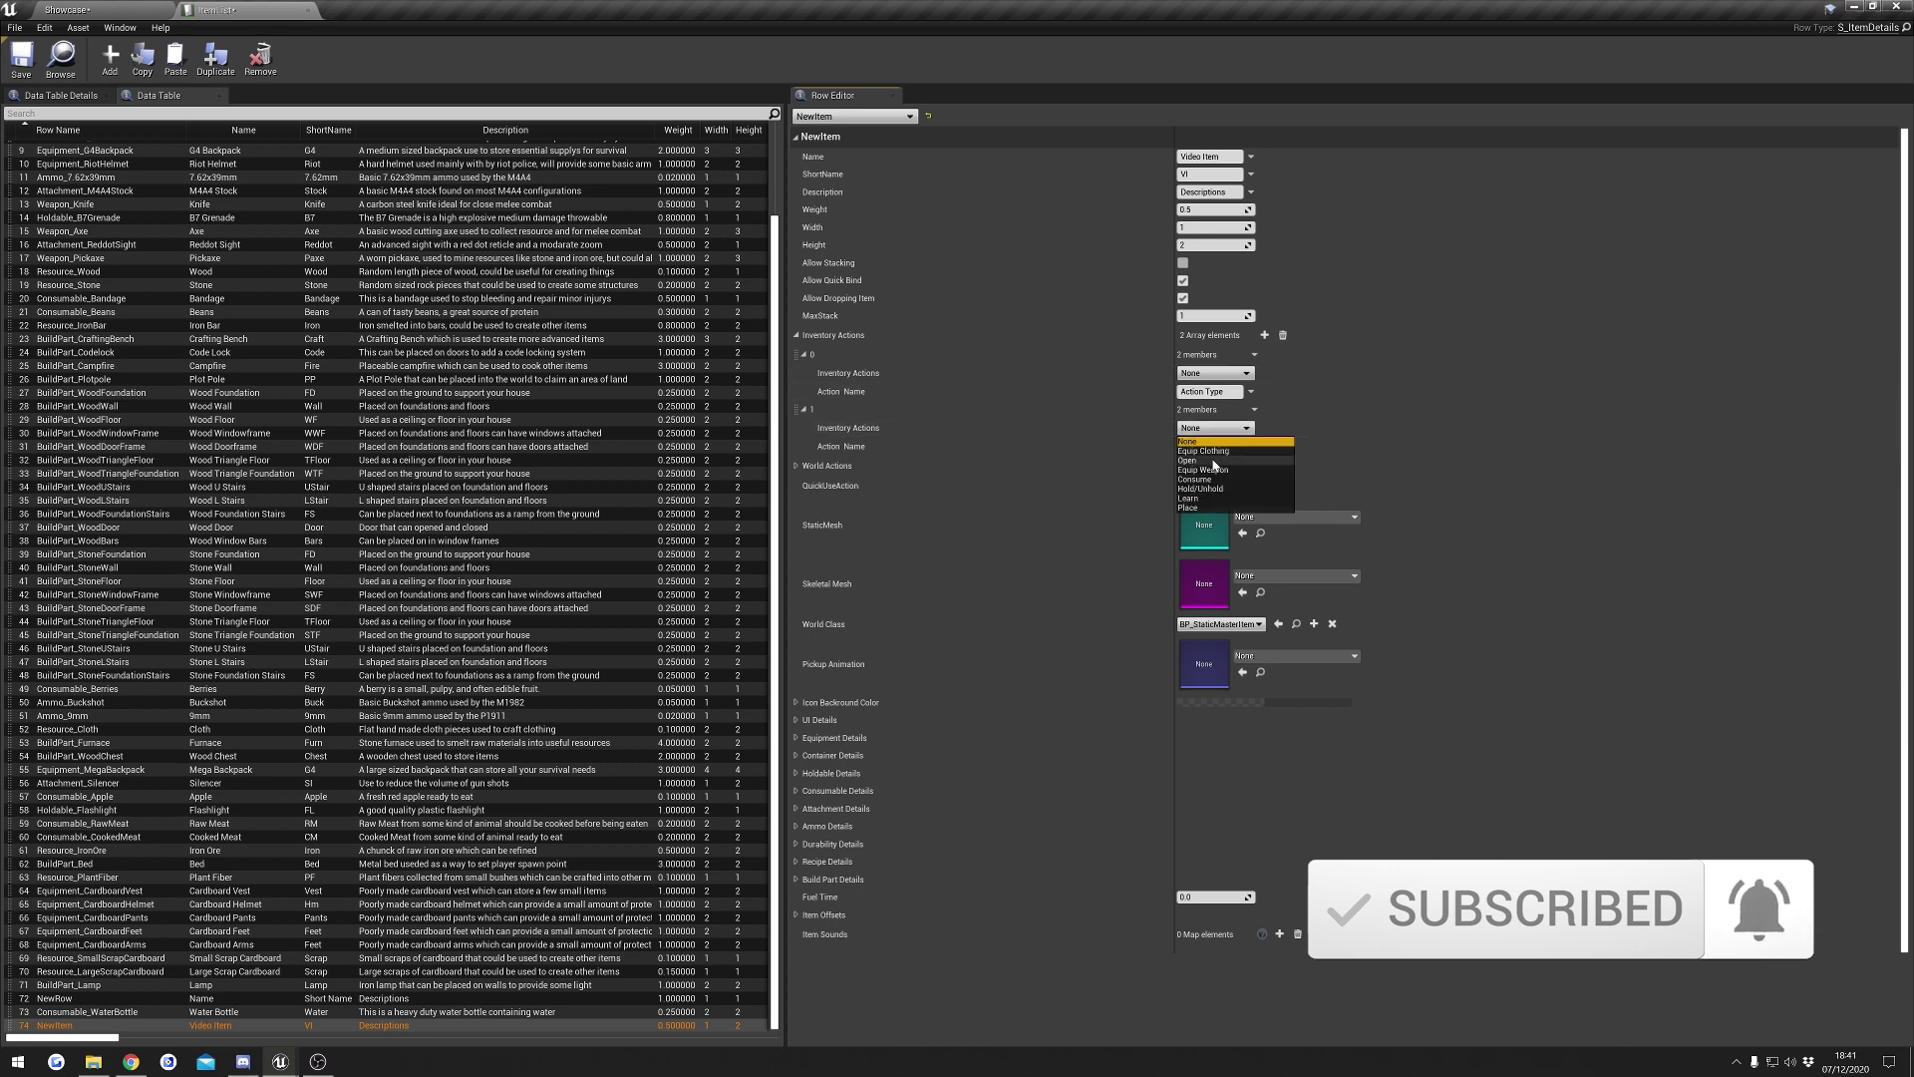
left_click(1210, 467)
- Set the first inventory action's type to Consume and delete the second inventory action
left_click(1214, 373)
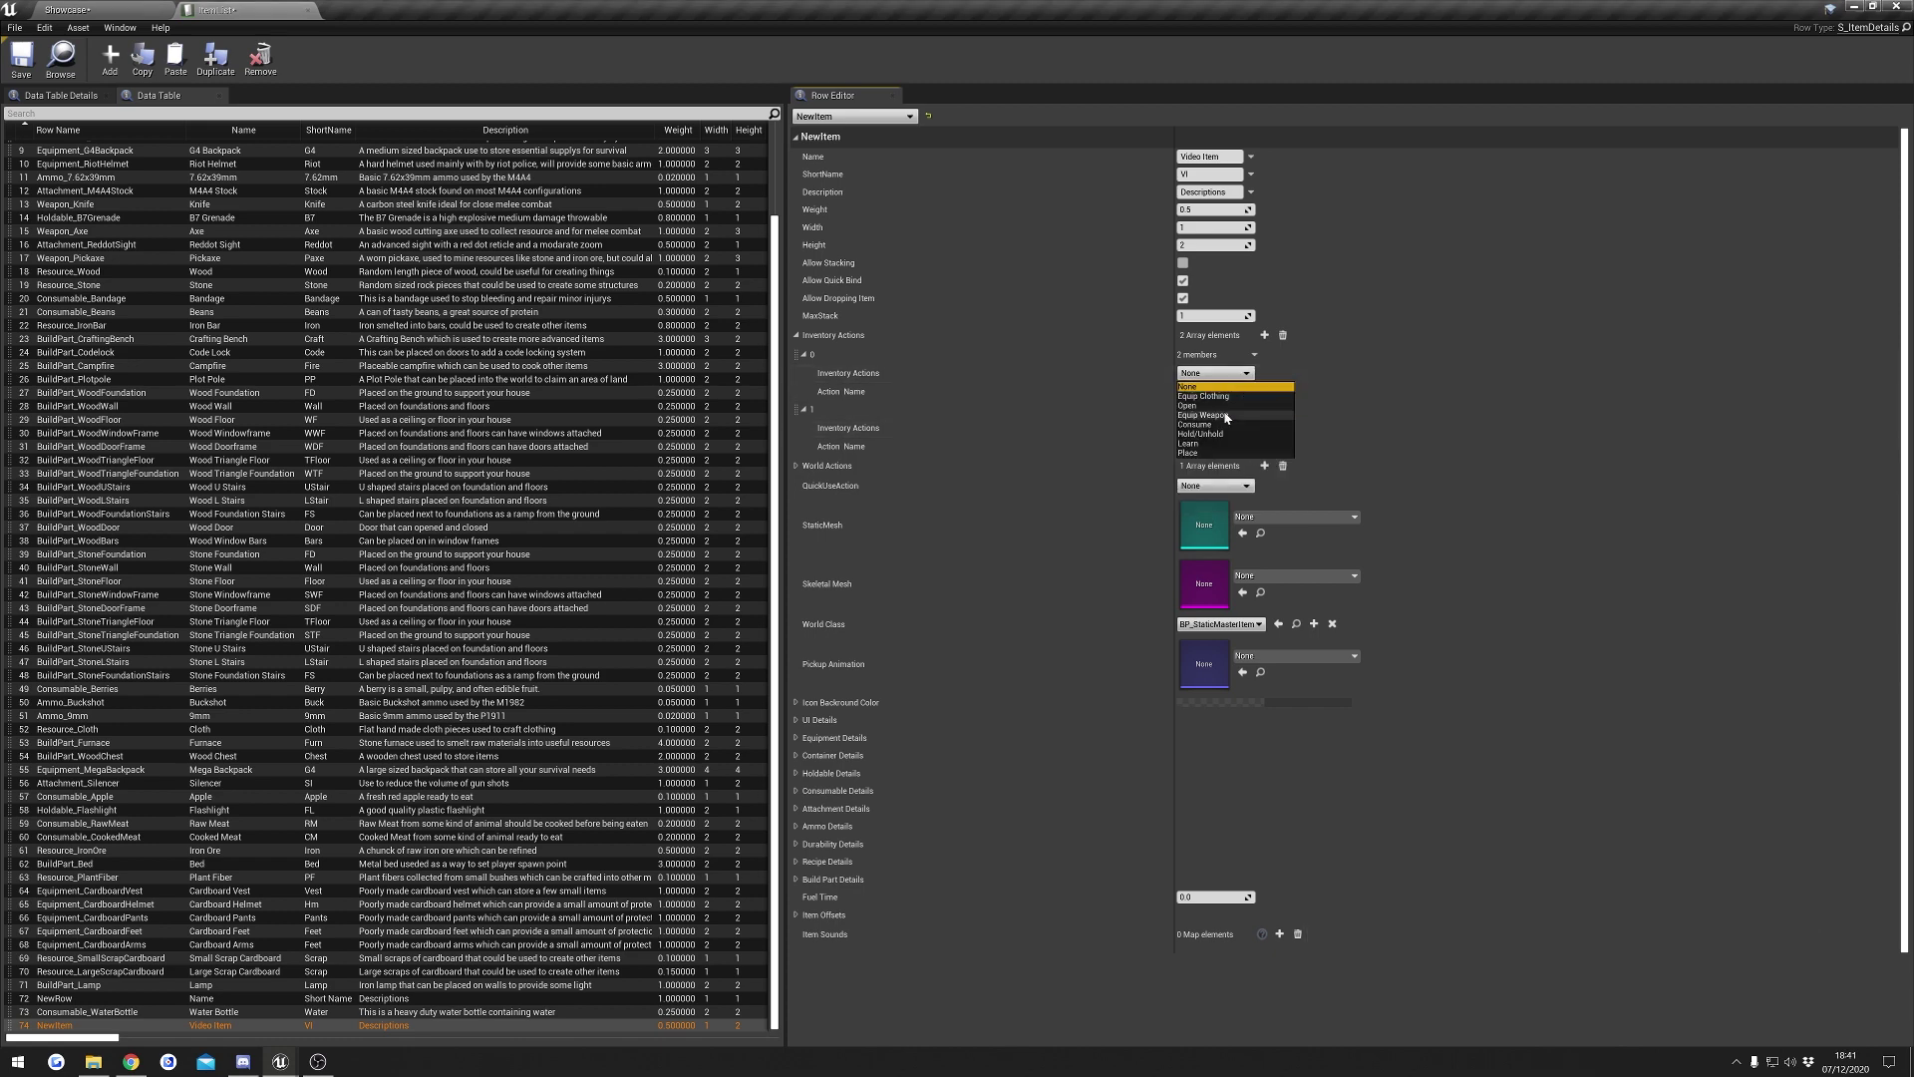
left_click(1224, 424)
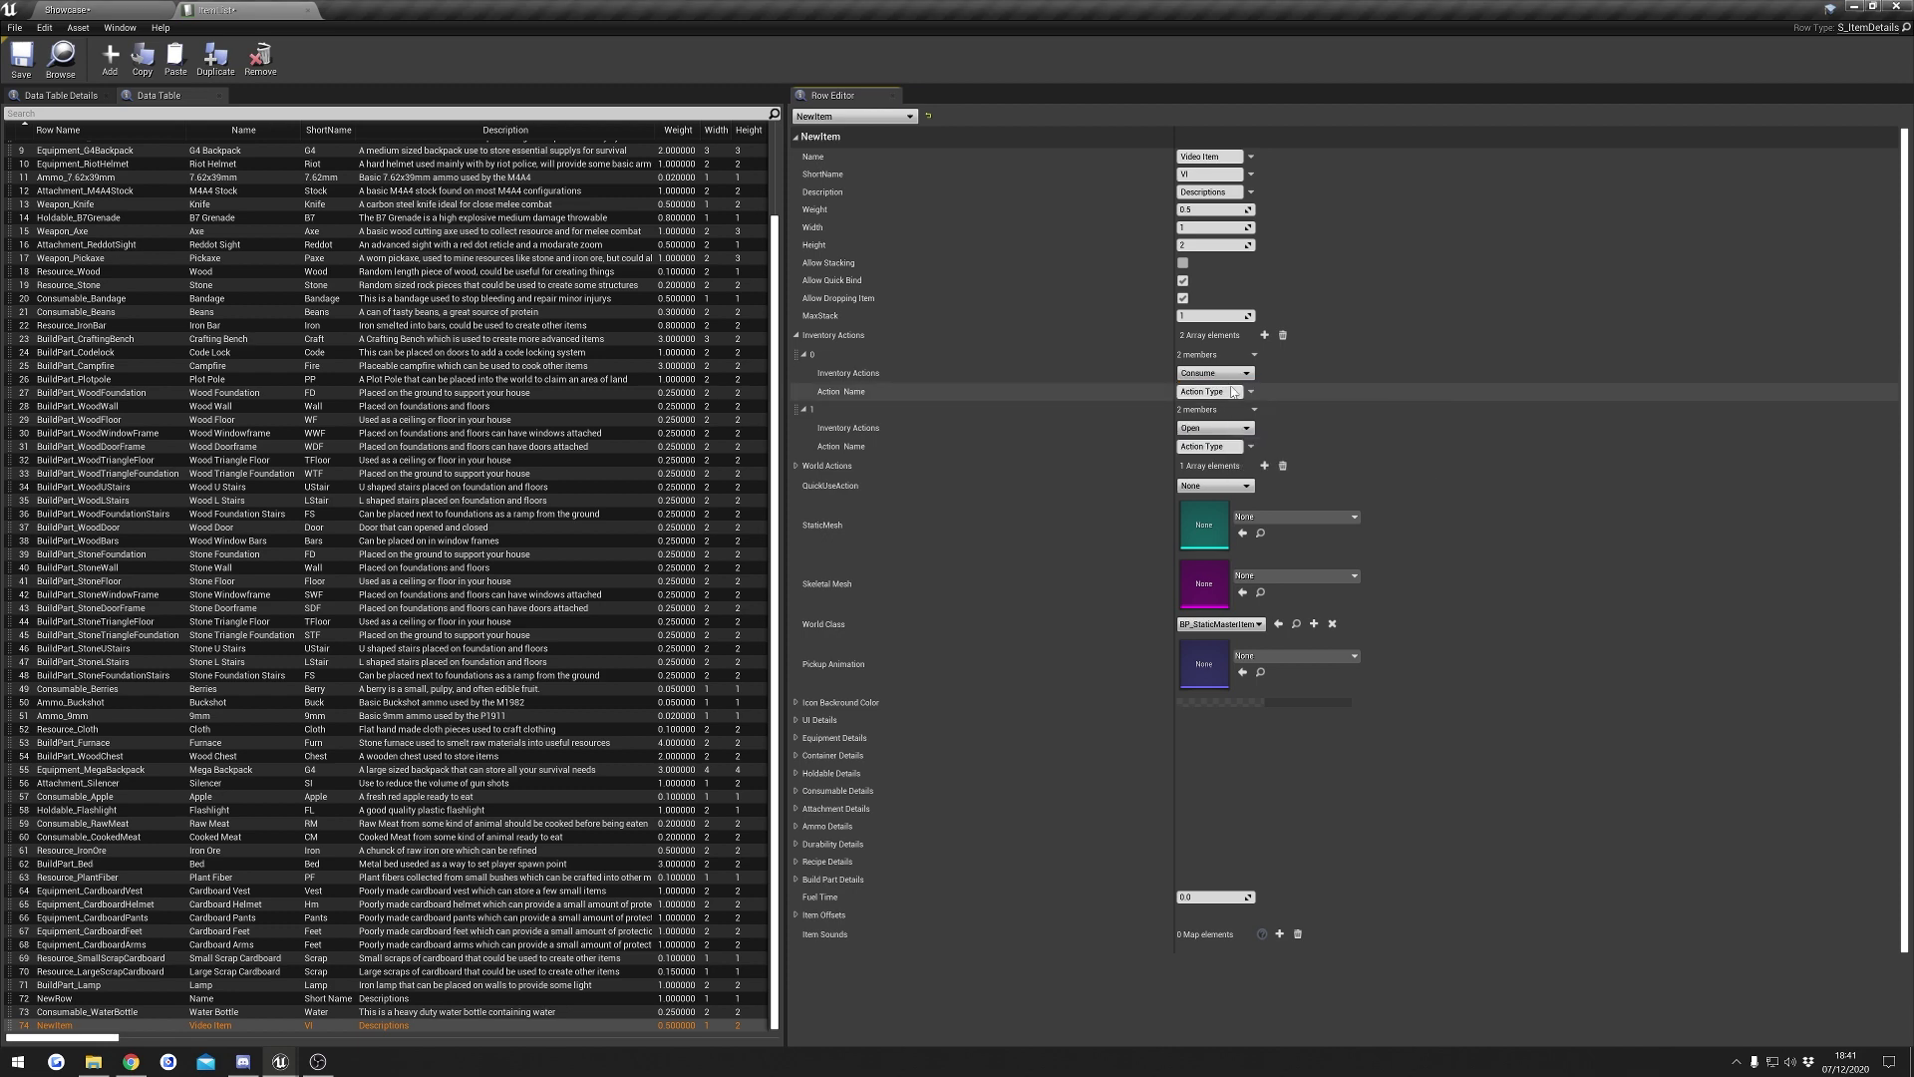
left_click(1254, 410)
left_click(1274, 440)
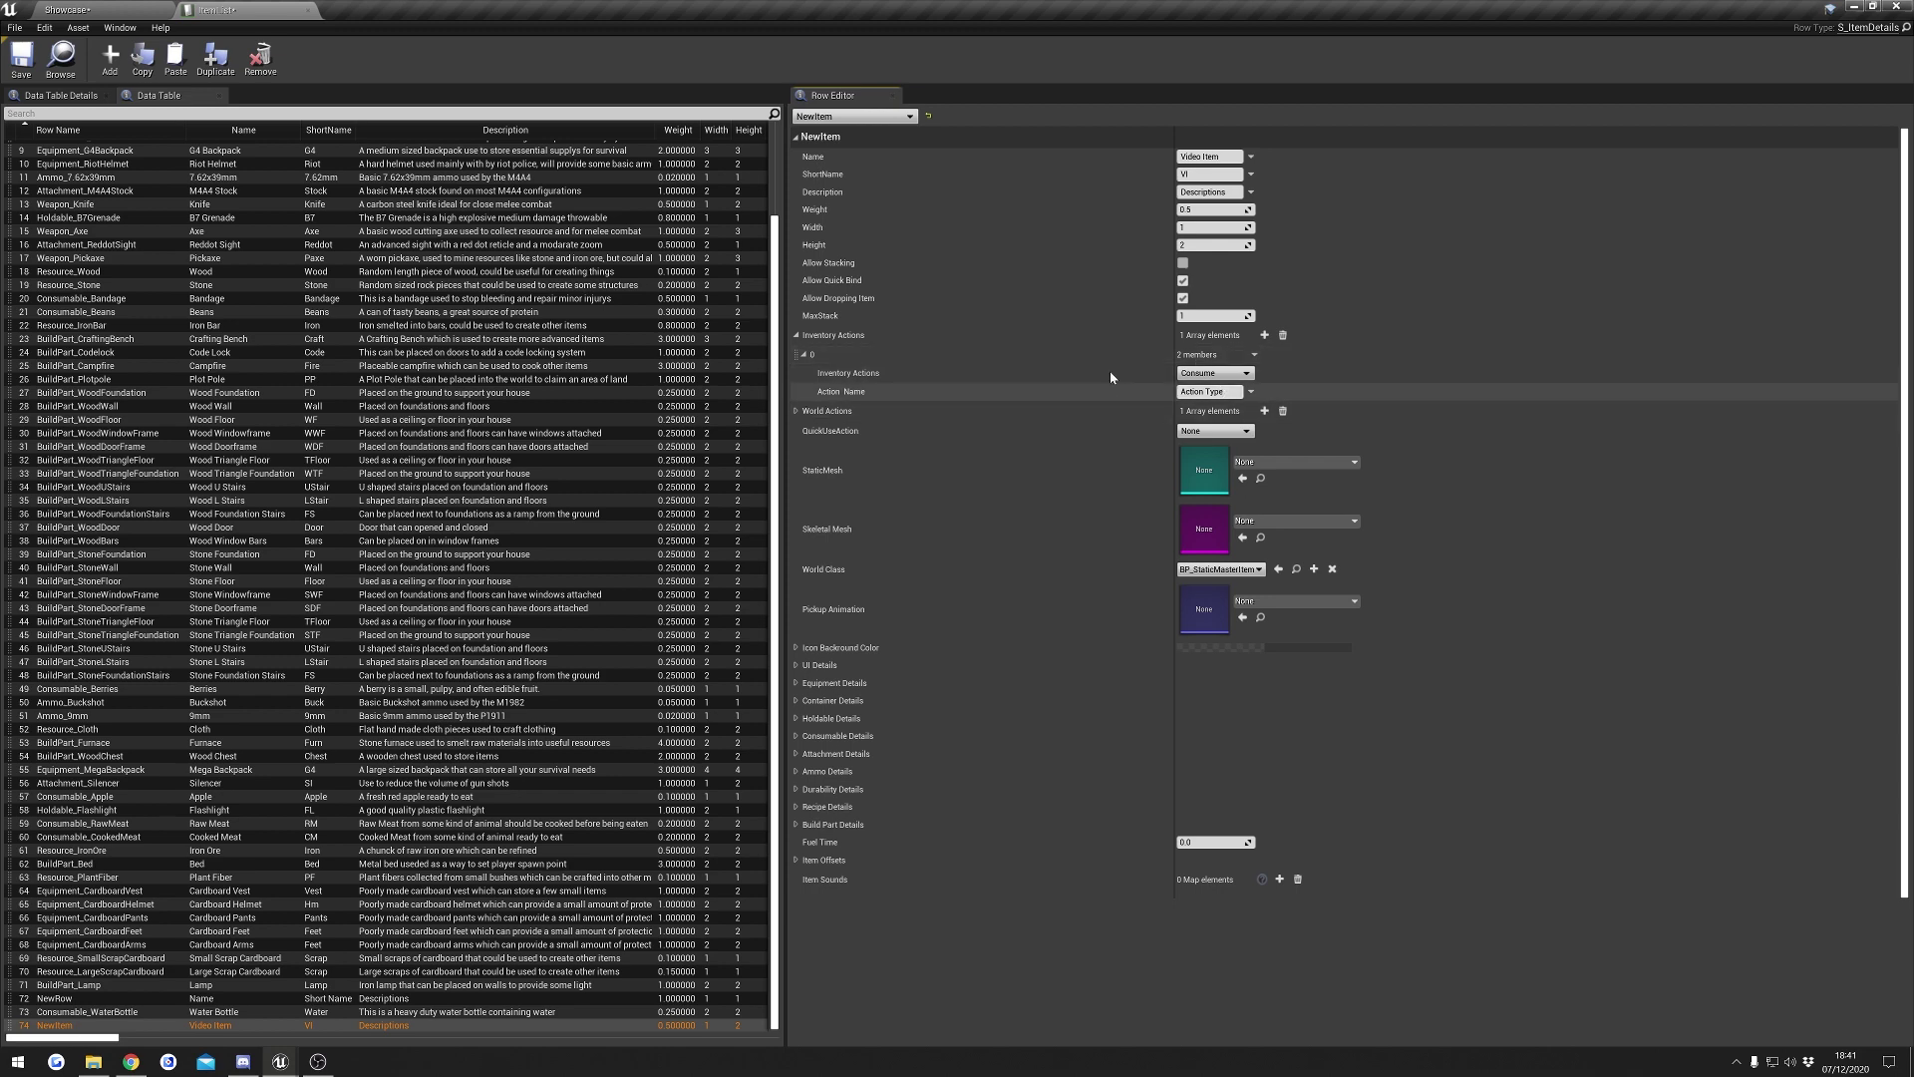
- Set the action name of the Consume inventory action to USE
left_click(1206, 392)
type("USE")
key("Return")
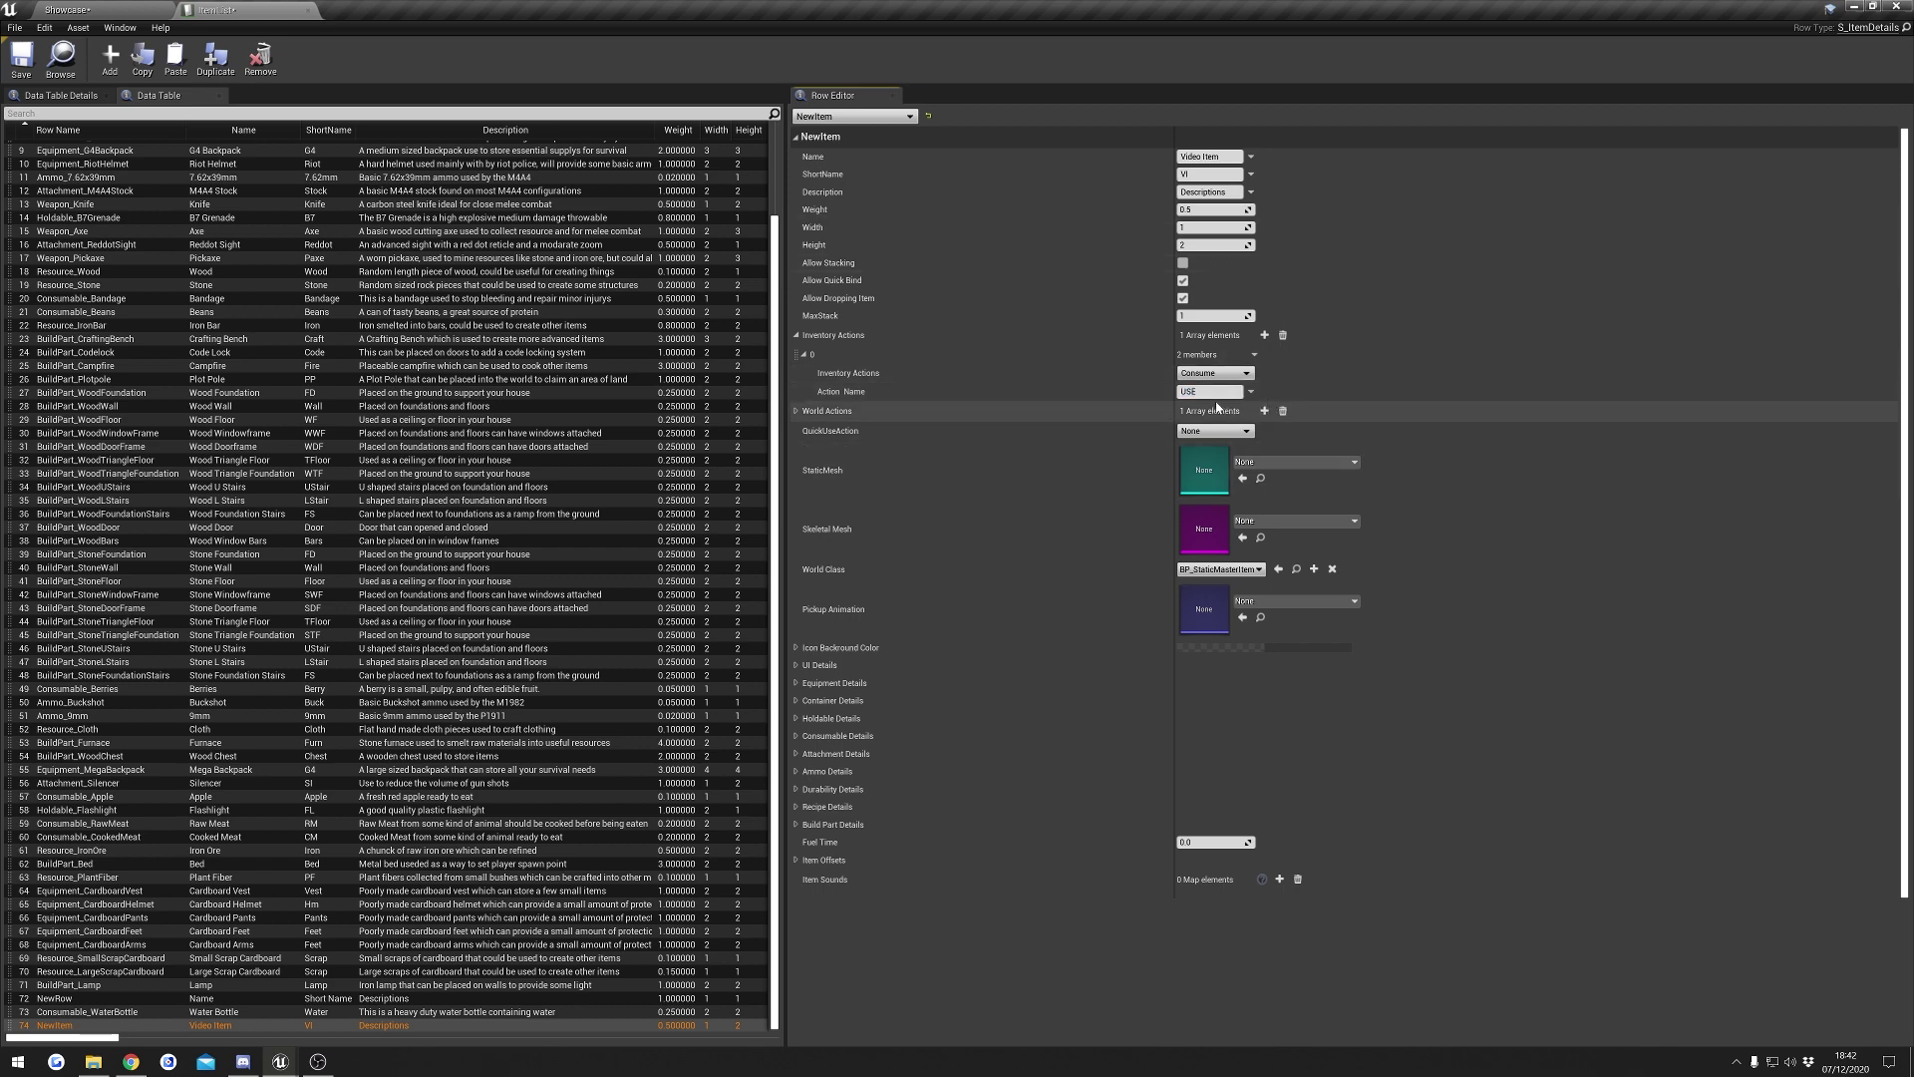
- Add a second world action below the Pickup entry and set its type to Consume
left_click(982, 416)
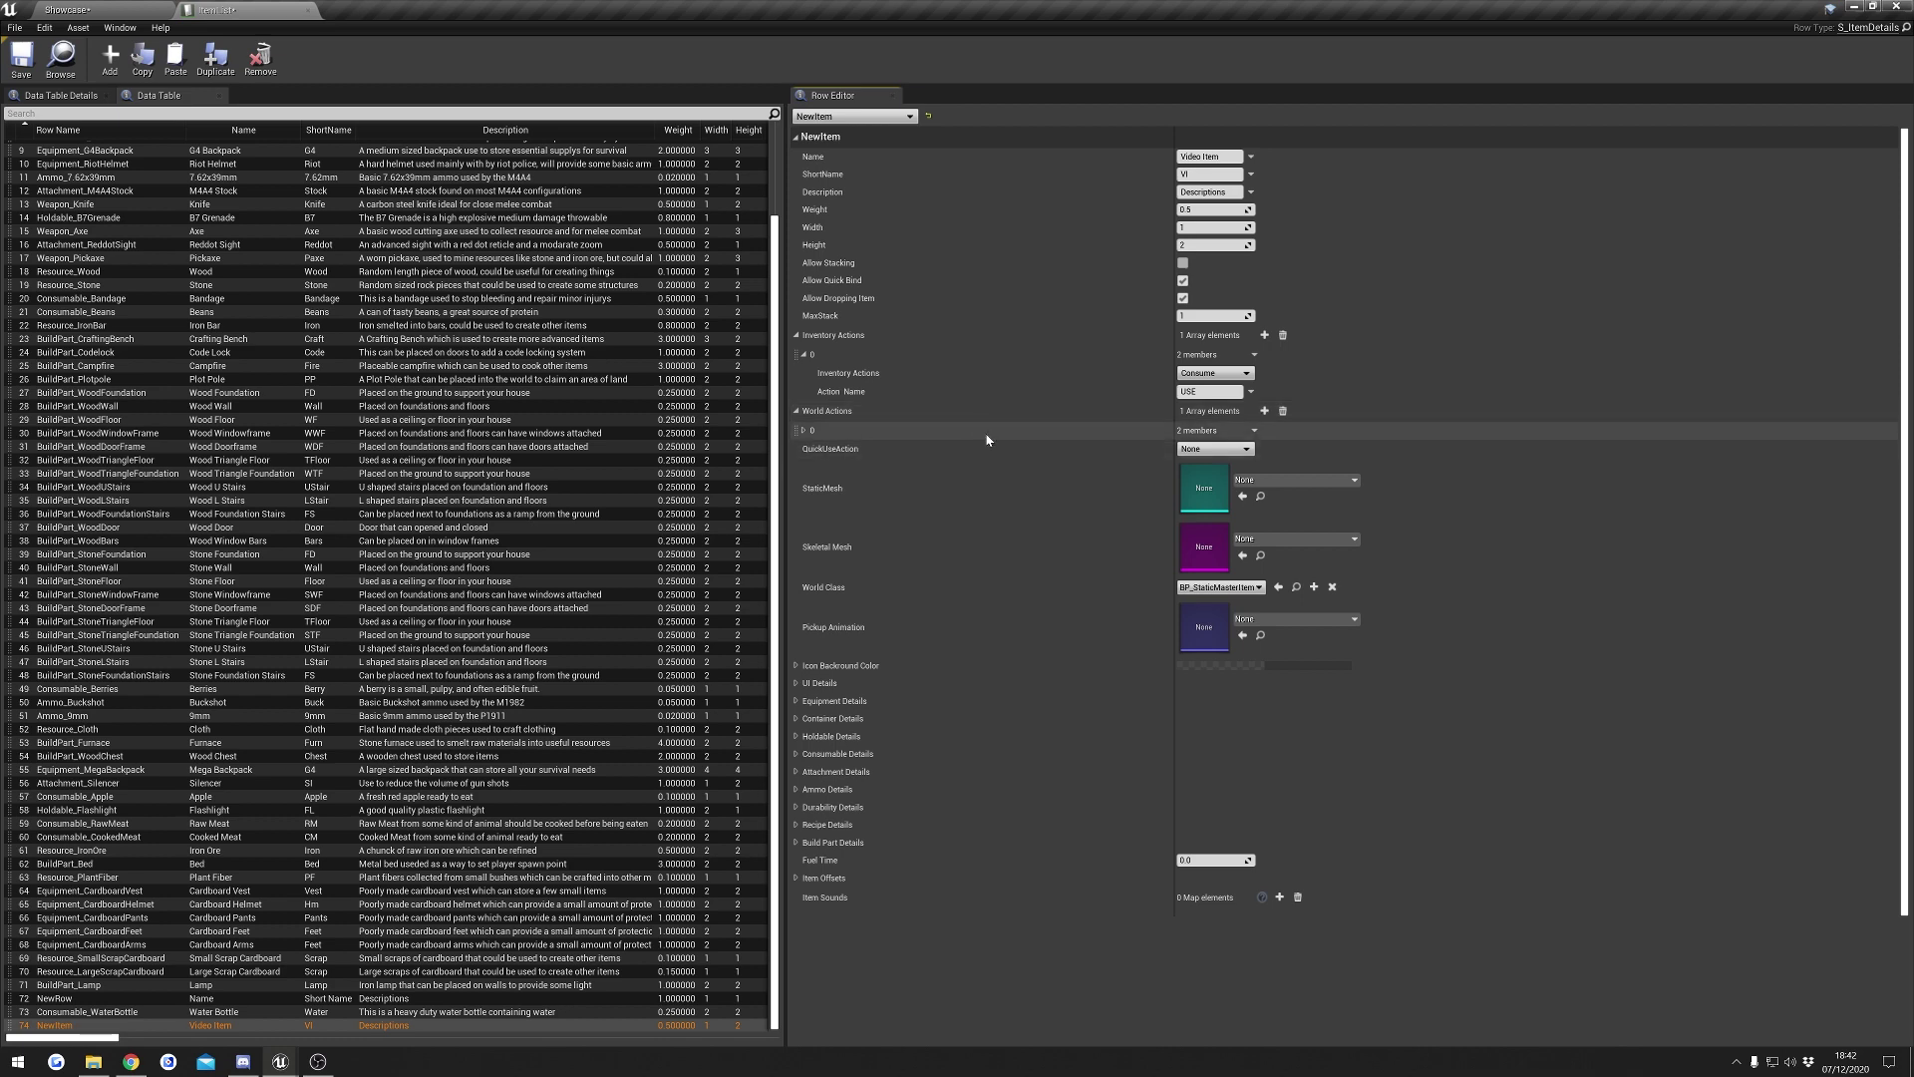
left_click(985, 430)
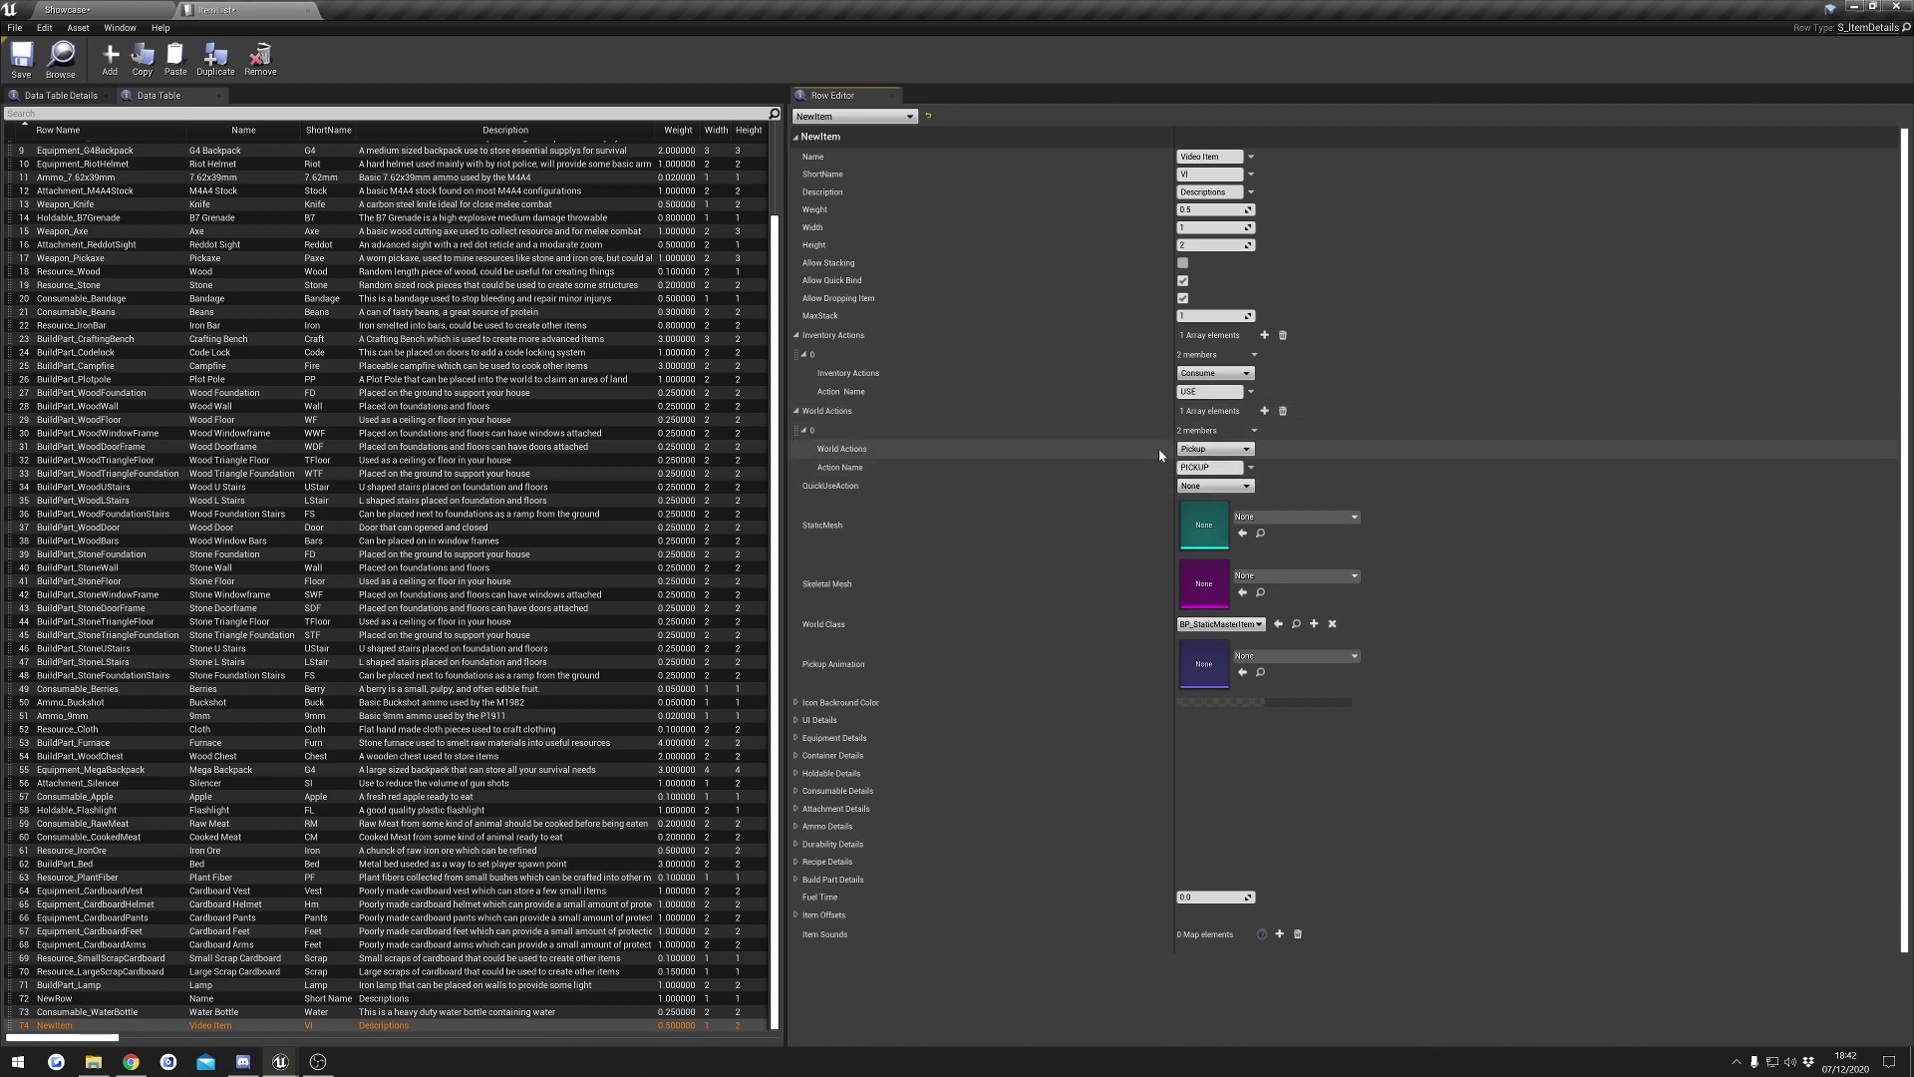
left_click(1265, 411)
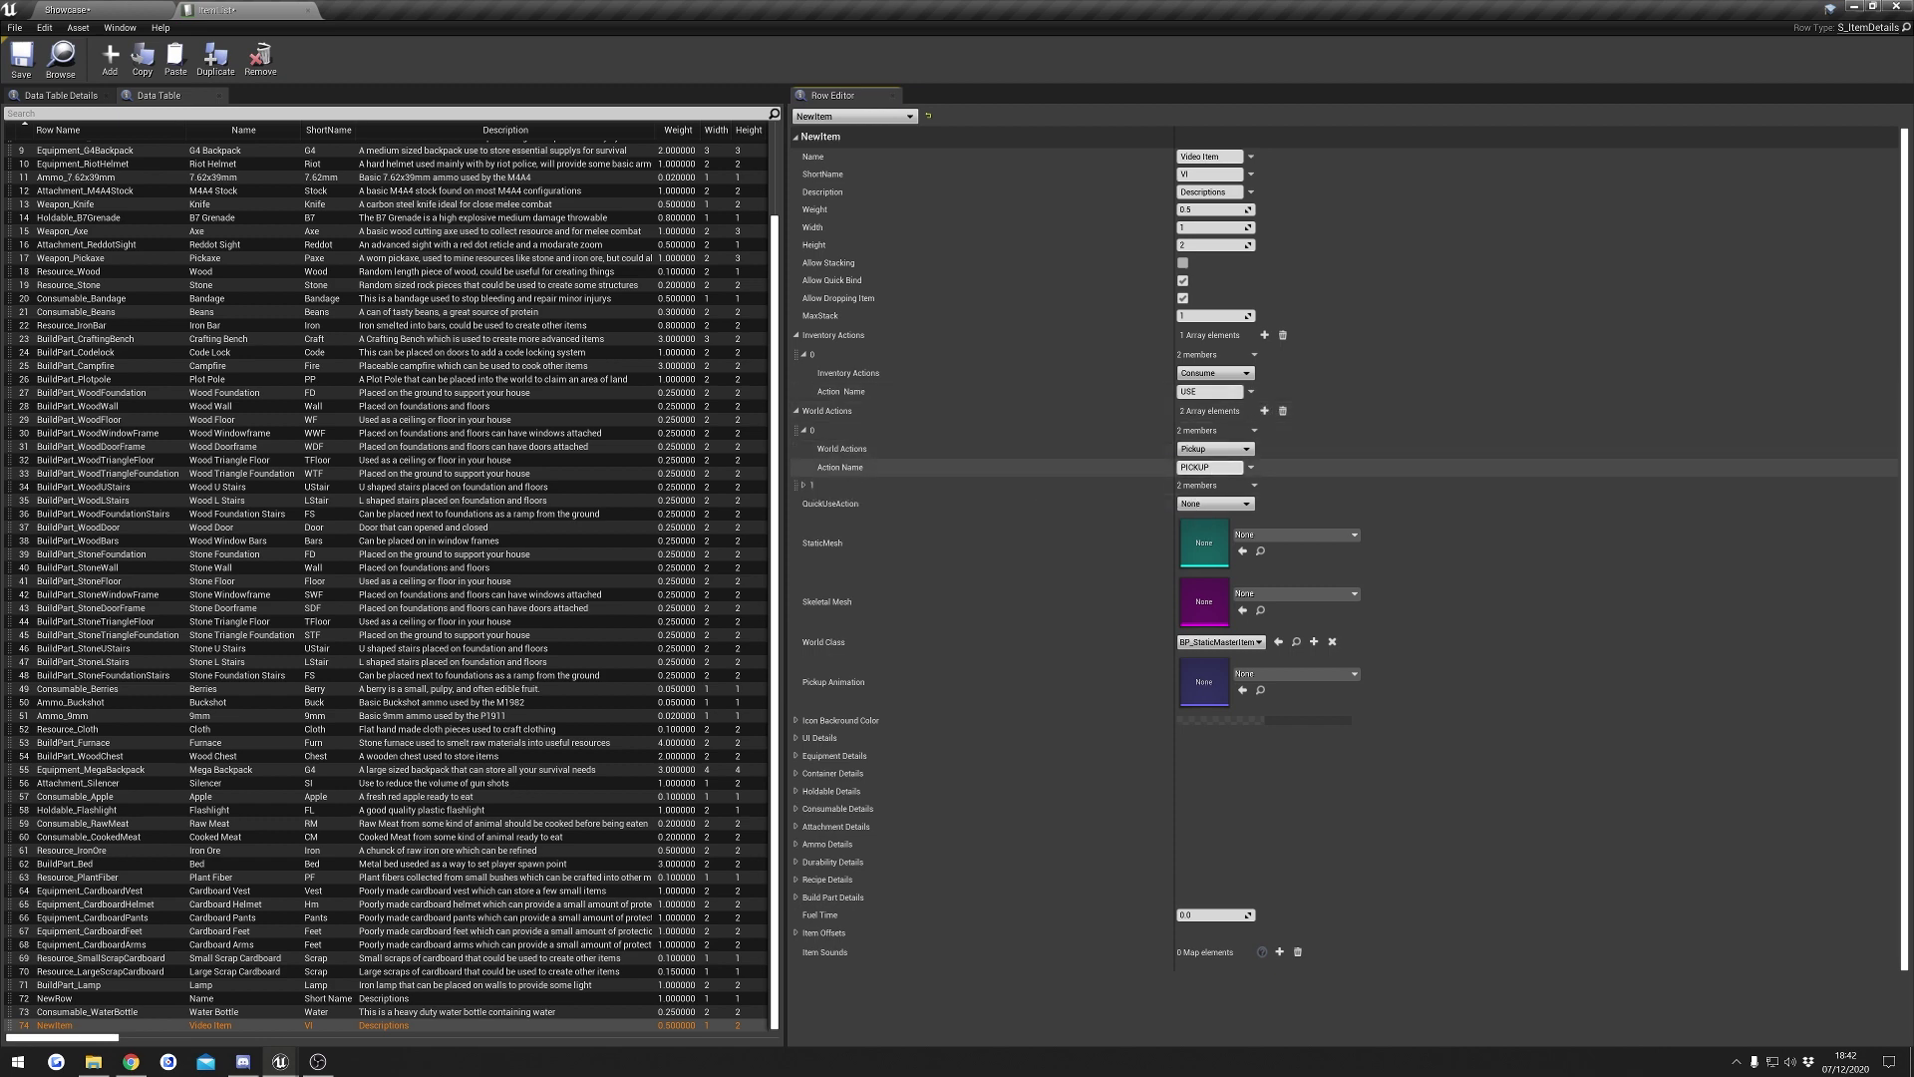
left_click(977, 488)
left_click(1214, 503)
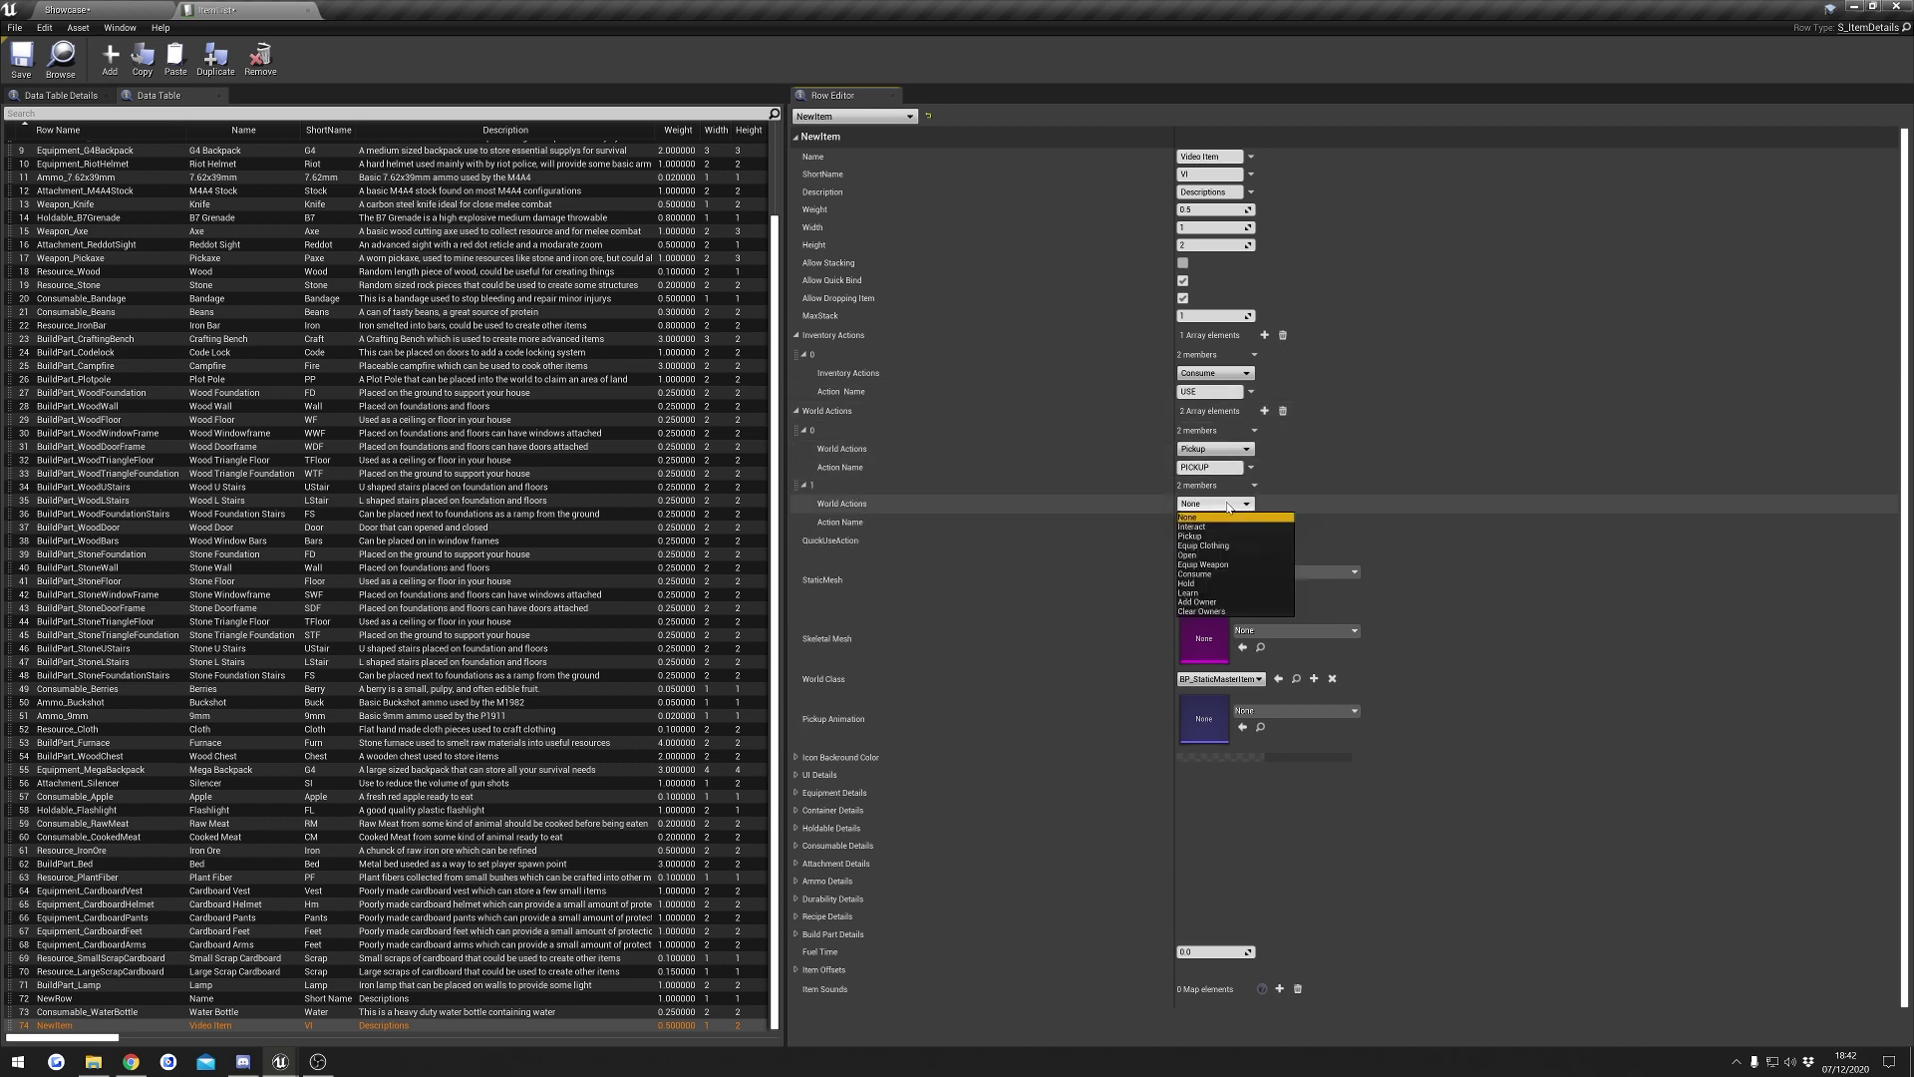
left_click(1206, 575)
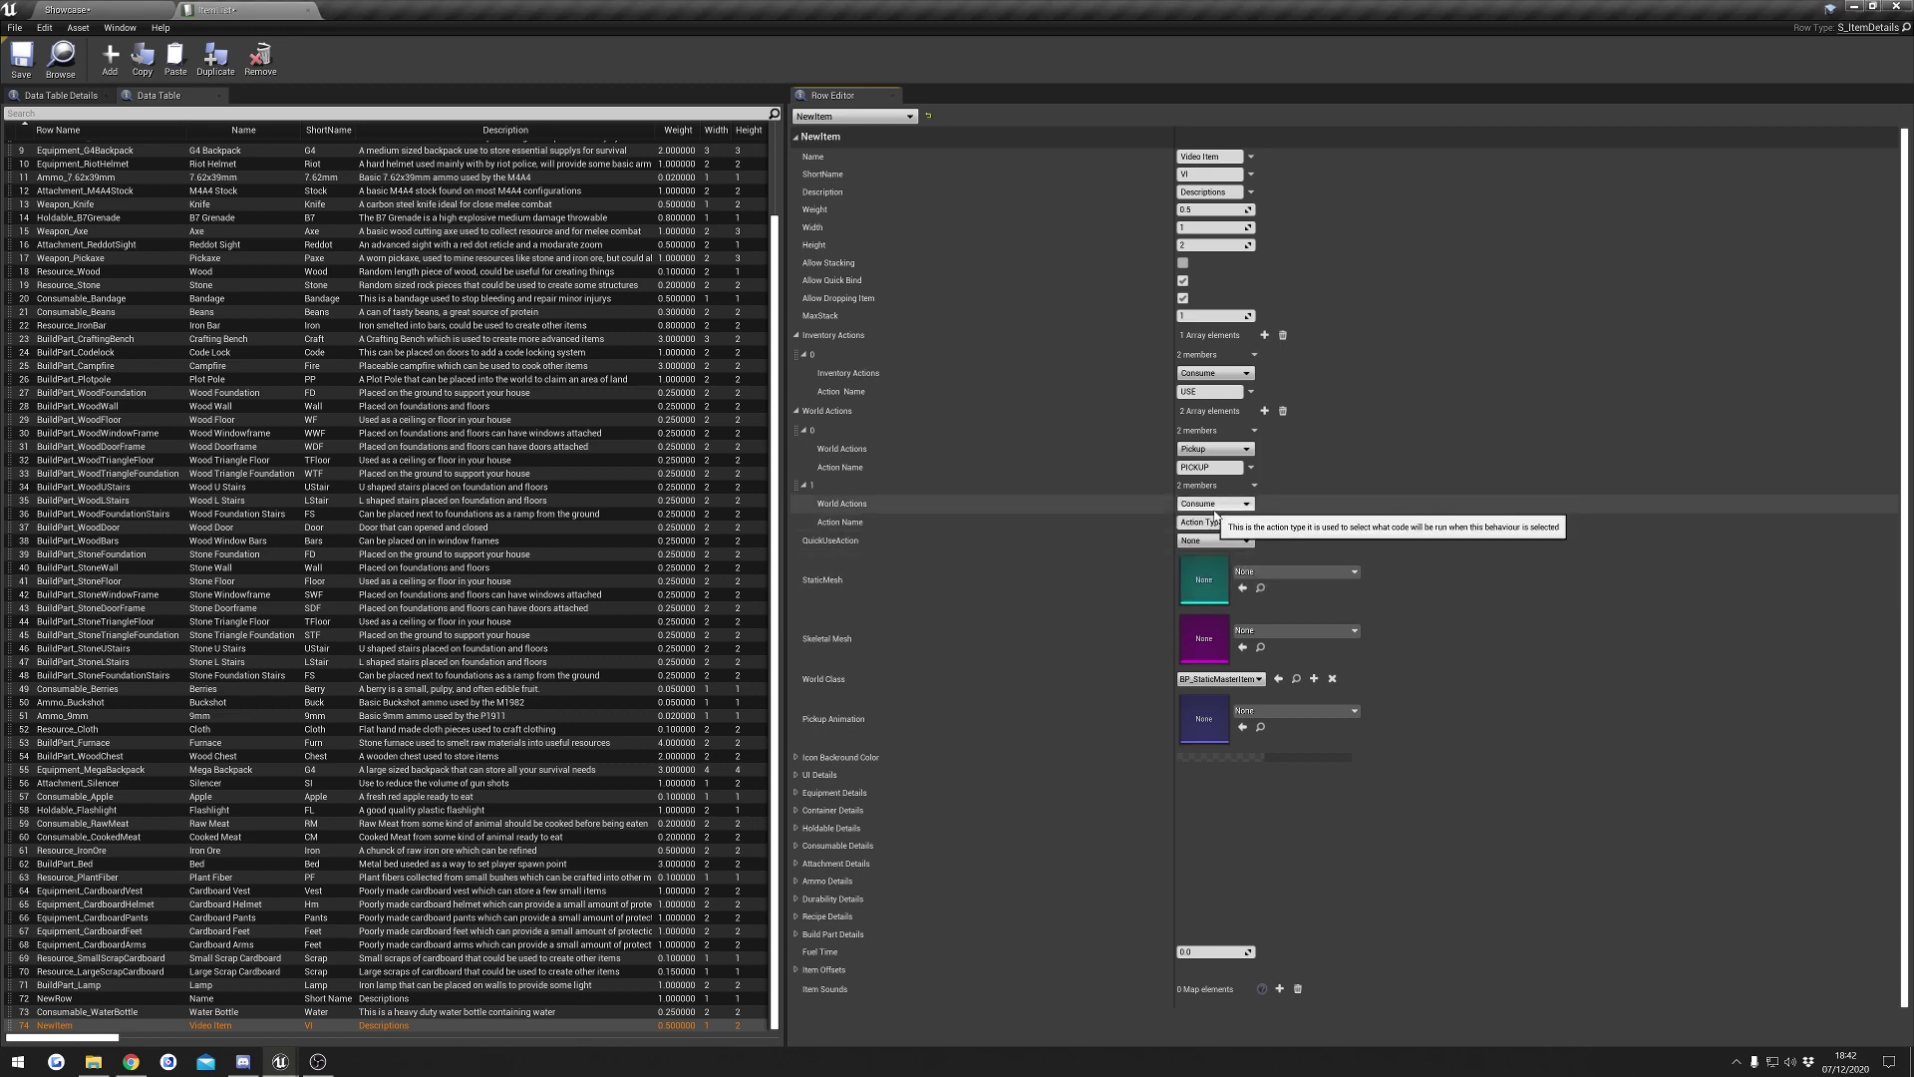
- Delete the Consume world action below the Pickup entry
left_click(1206, 522)
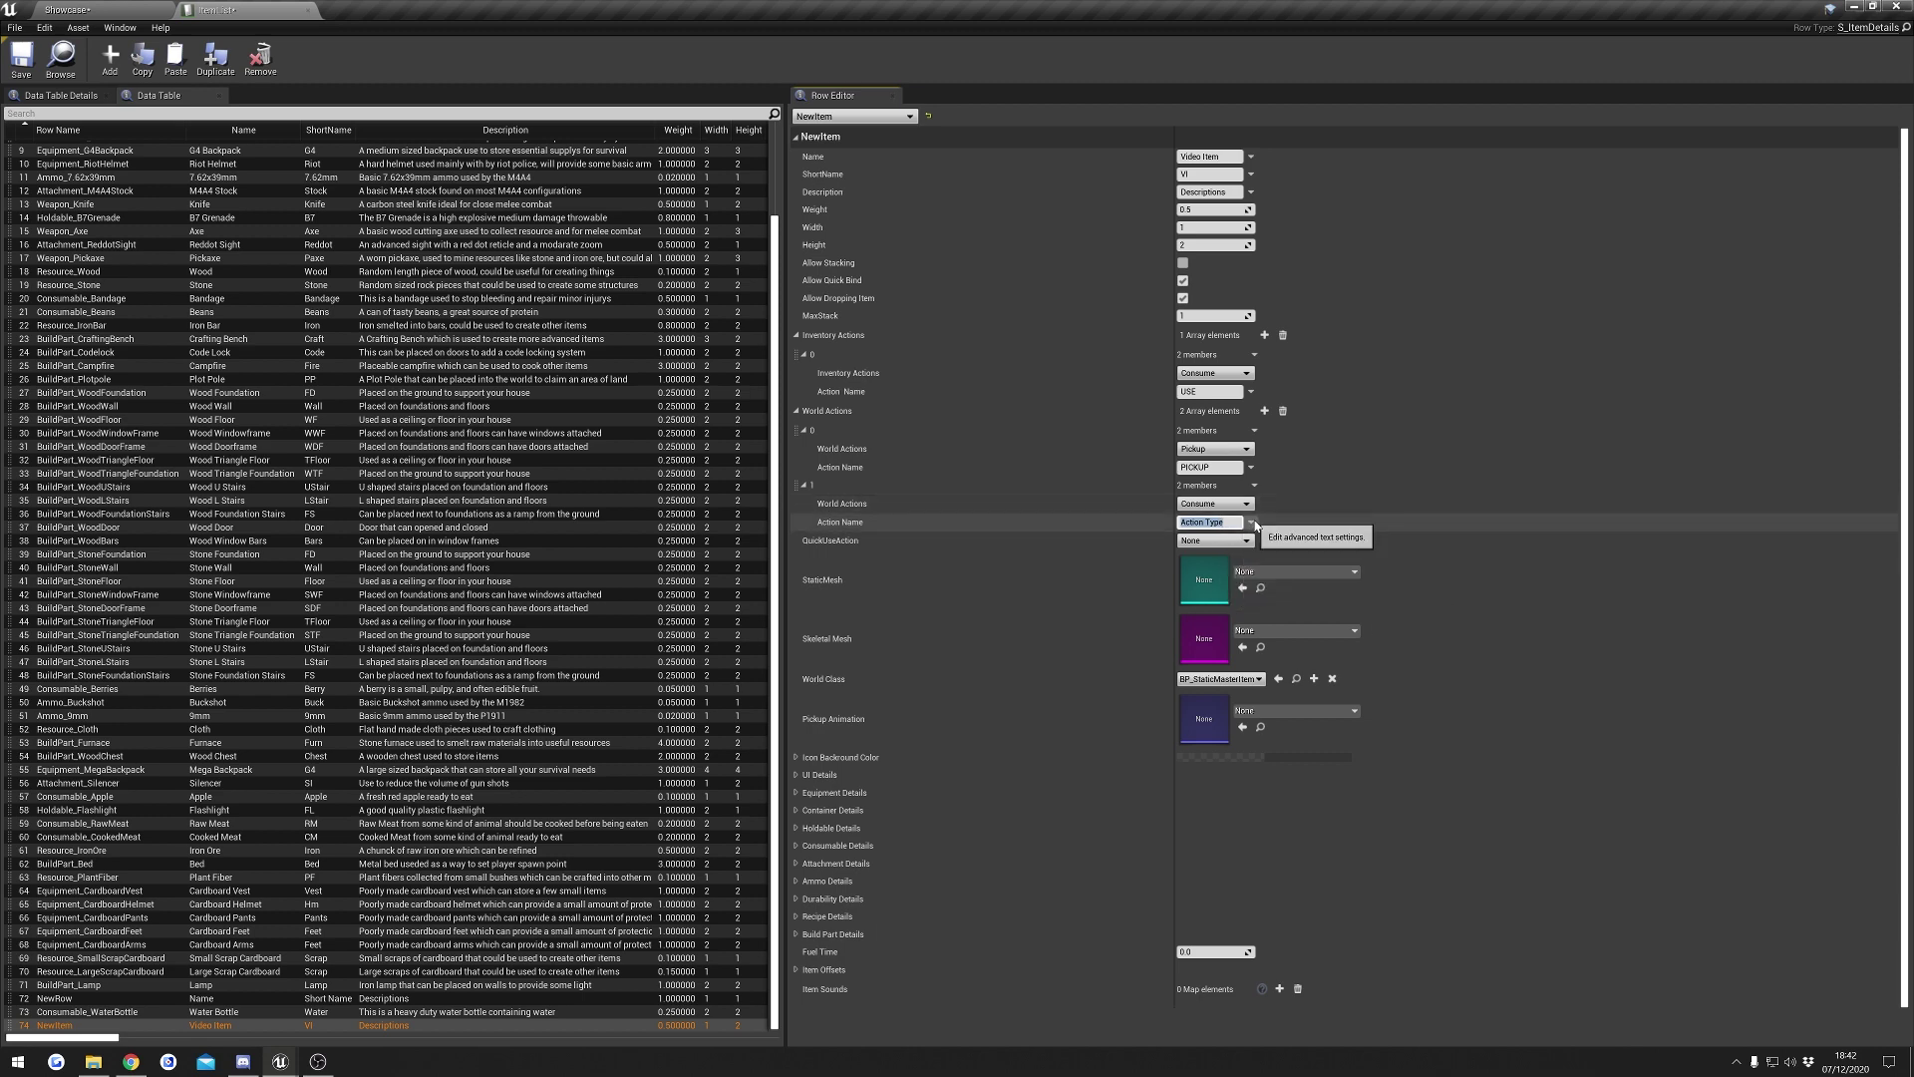
left_click(1254, 485)
left_click(1274, 512)
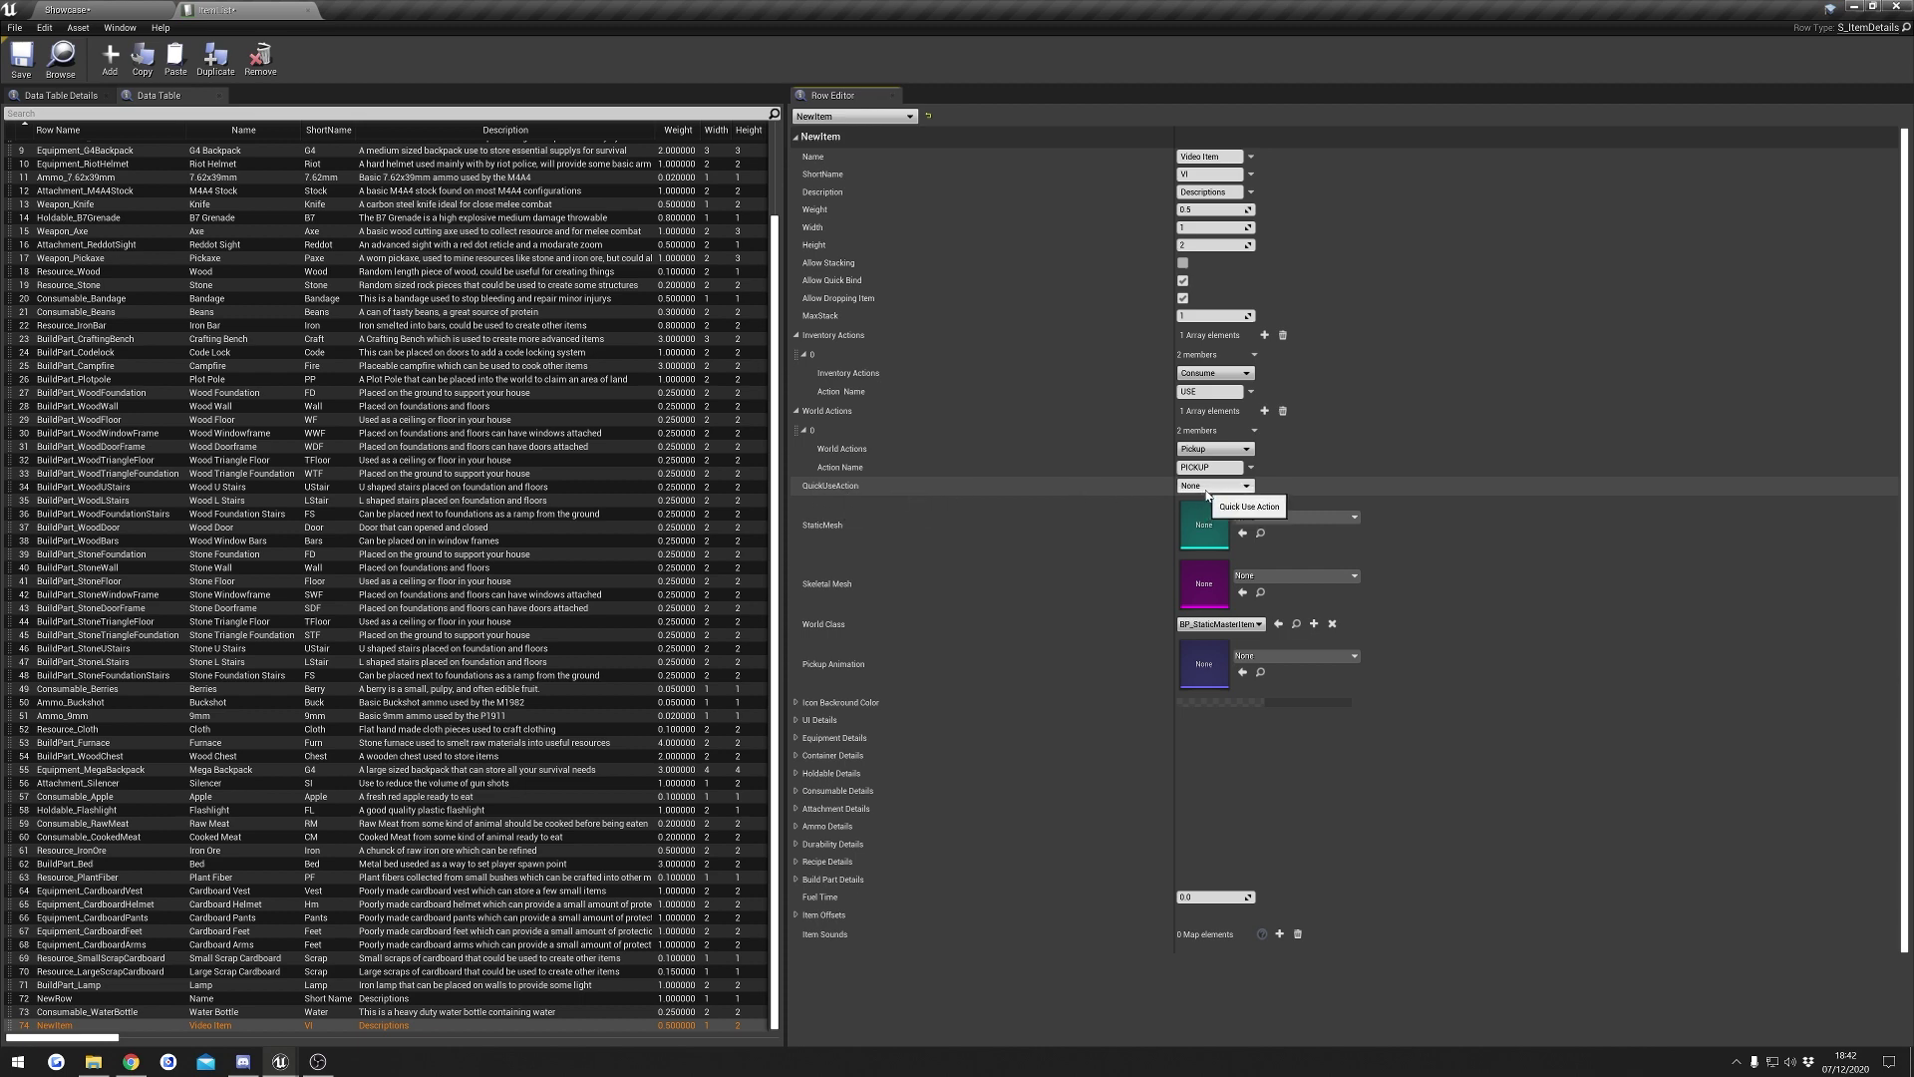
- Set the new item's quick use action to Consume and assign TM_Cube as its static mesh
left_click(1183, 299)
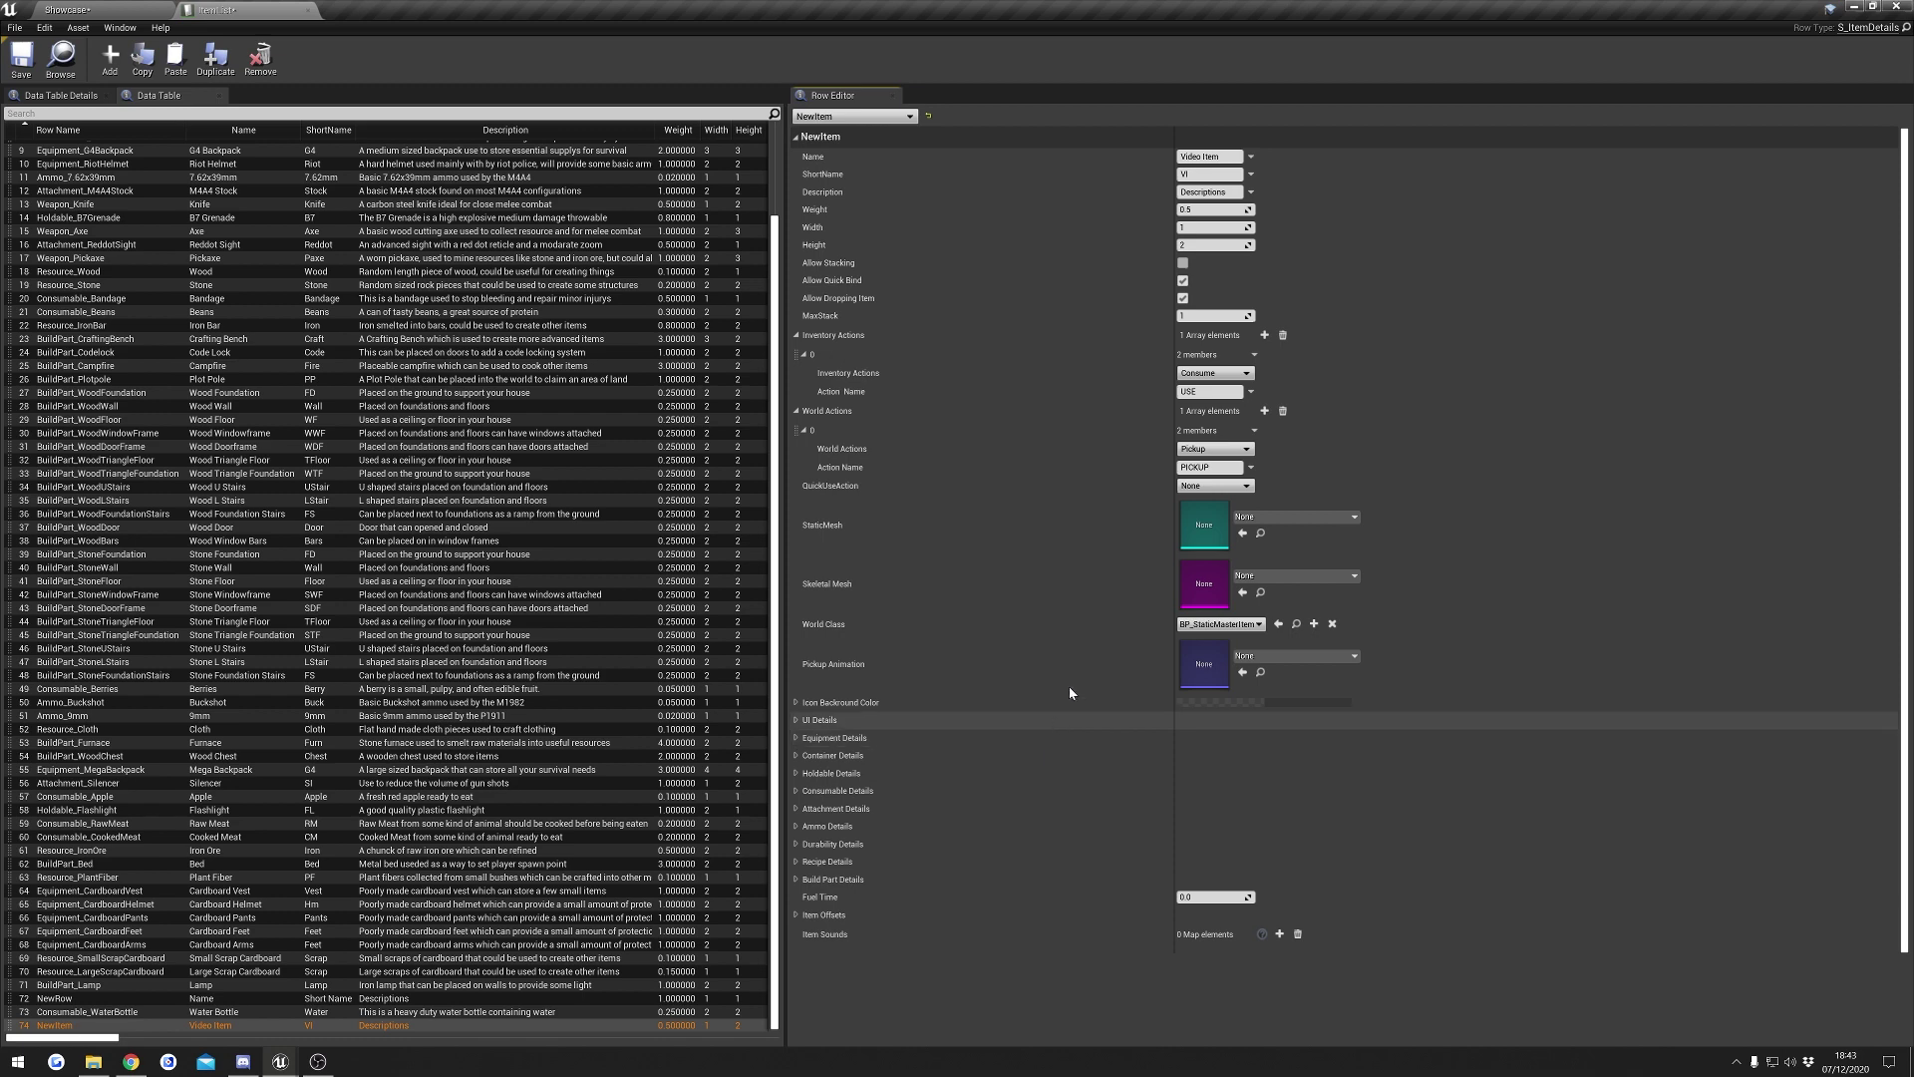
left_click(1240, 485)
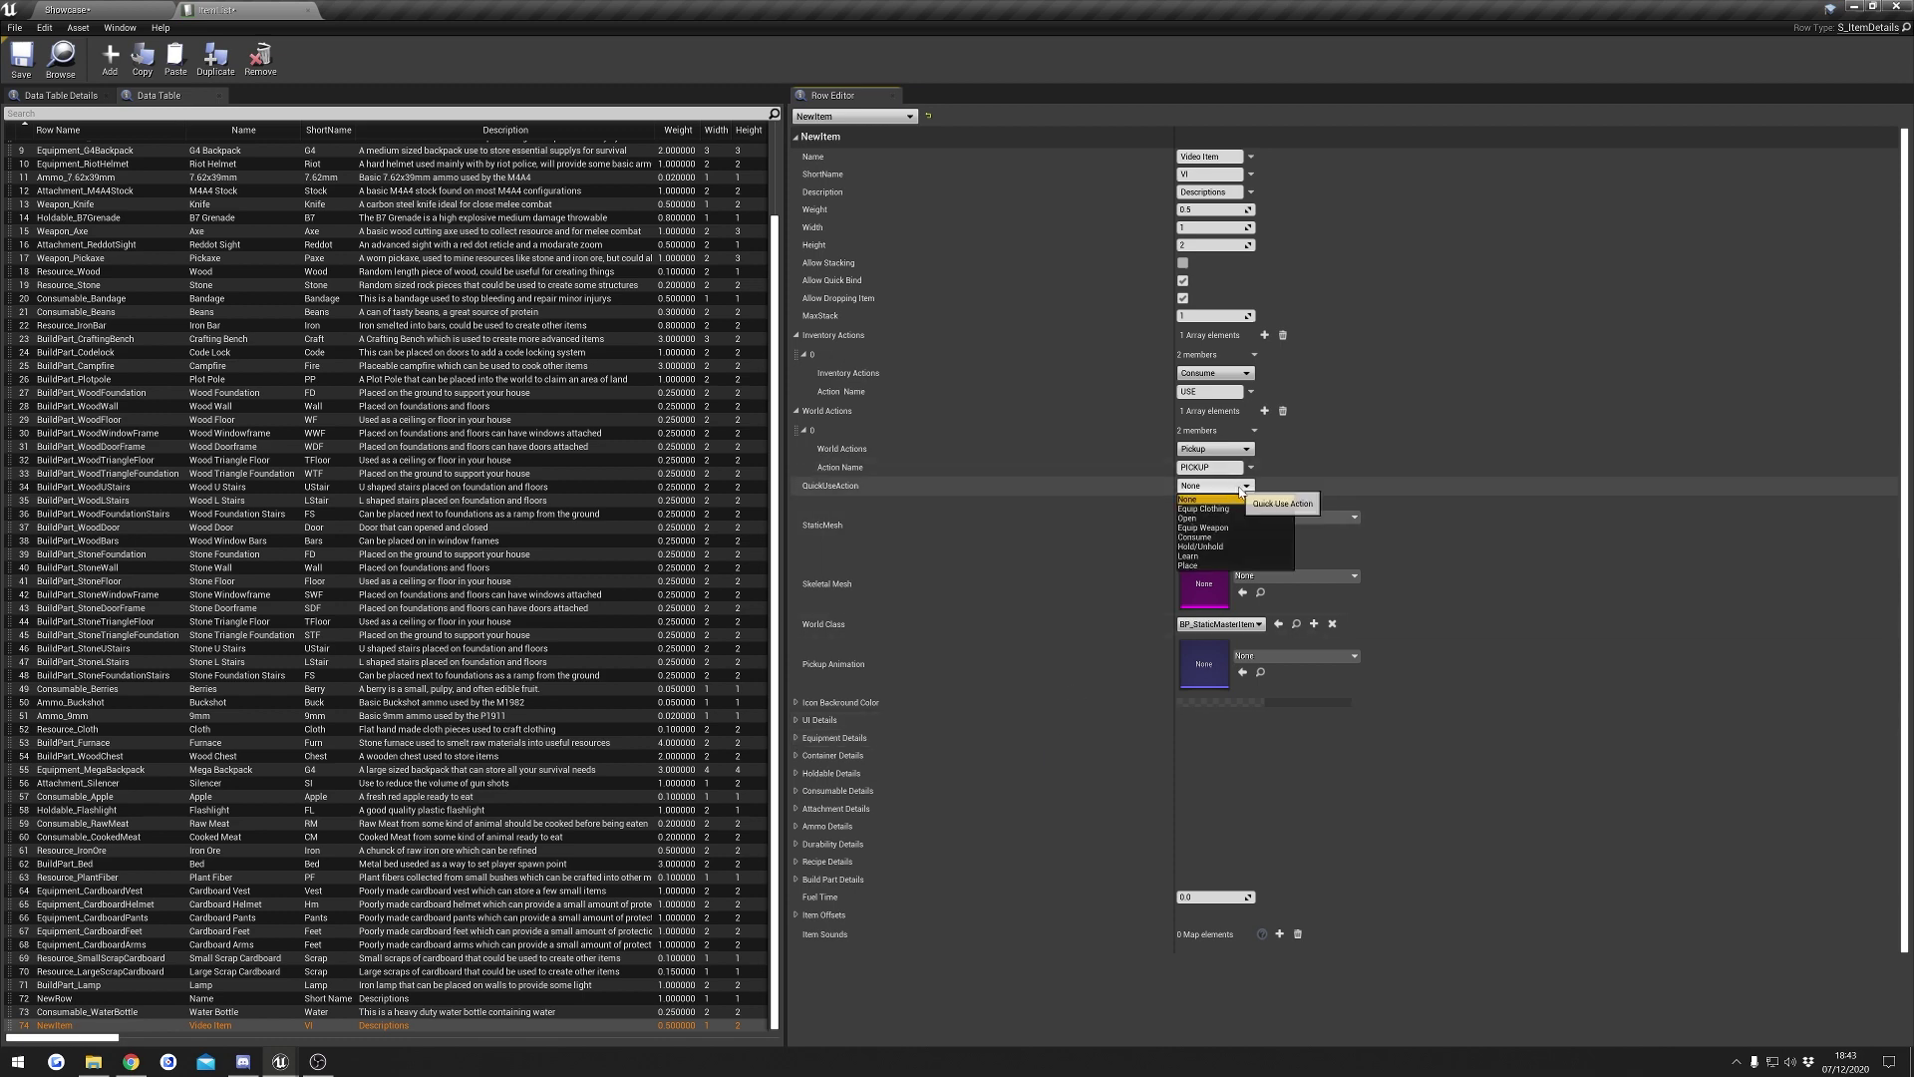
left_click(1228, 538)
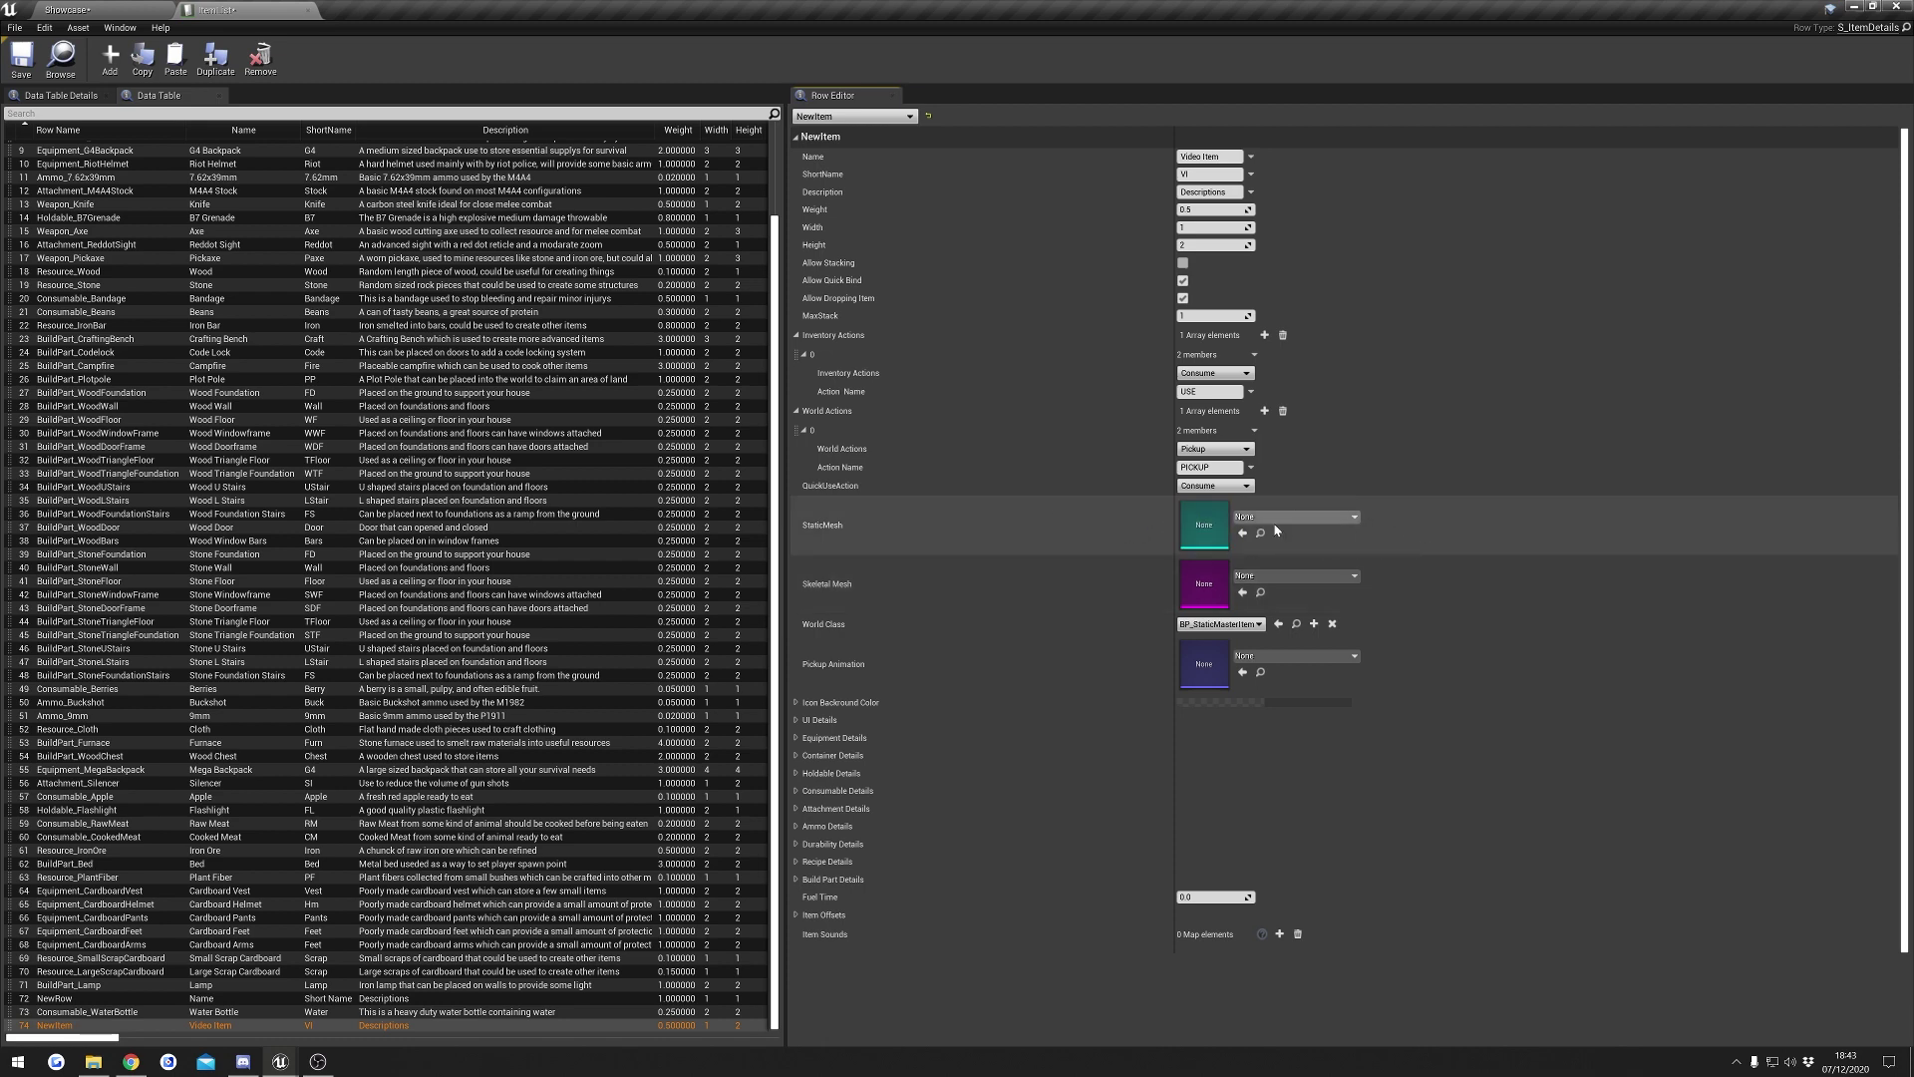
left_click(1340, 518)
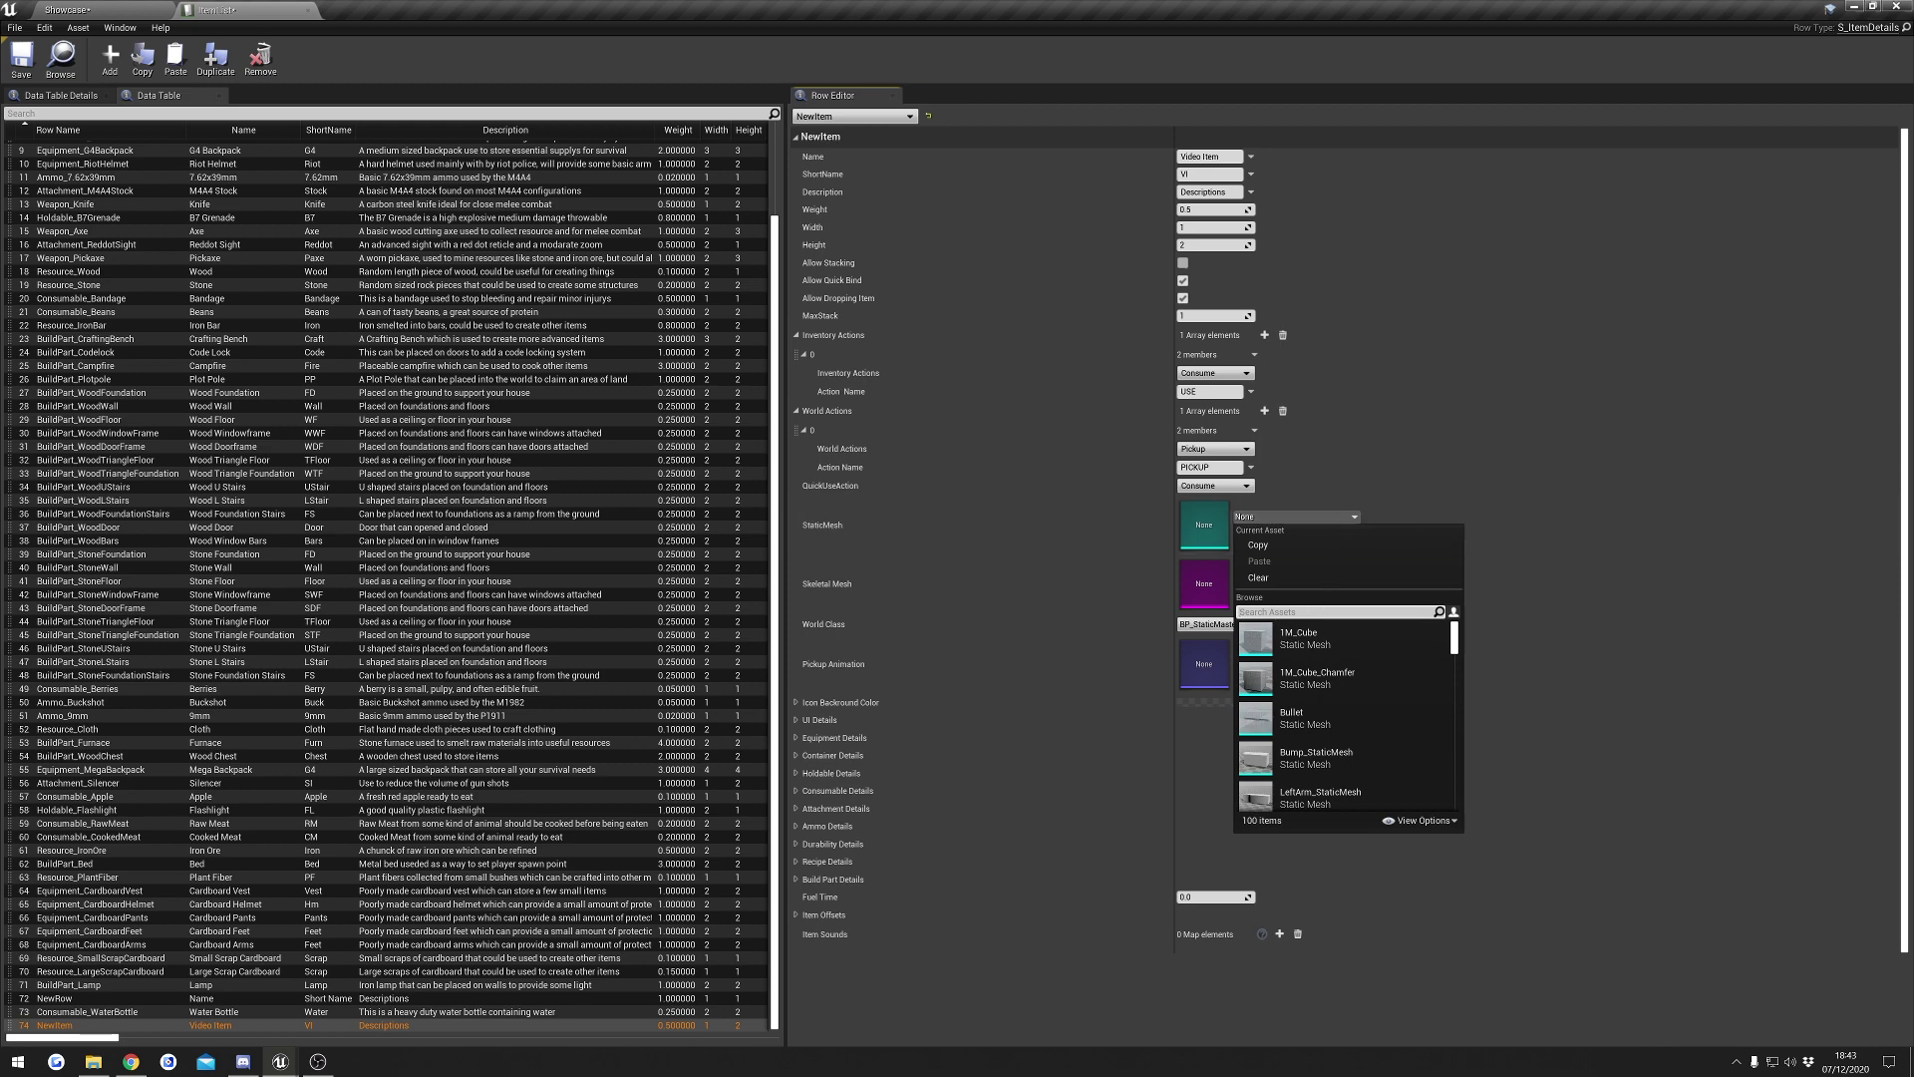
left_click(1320, 644)
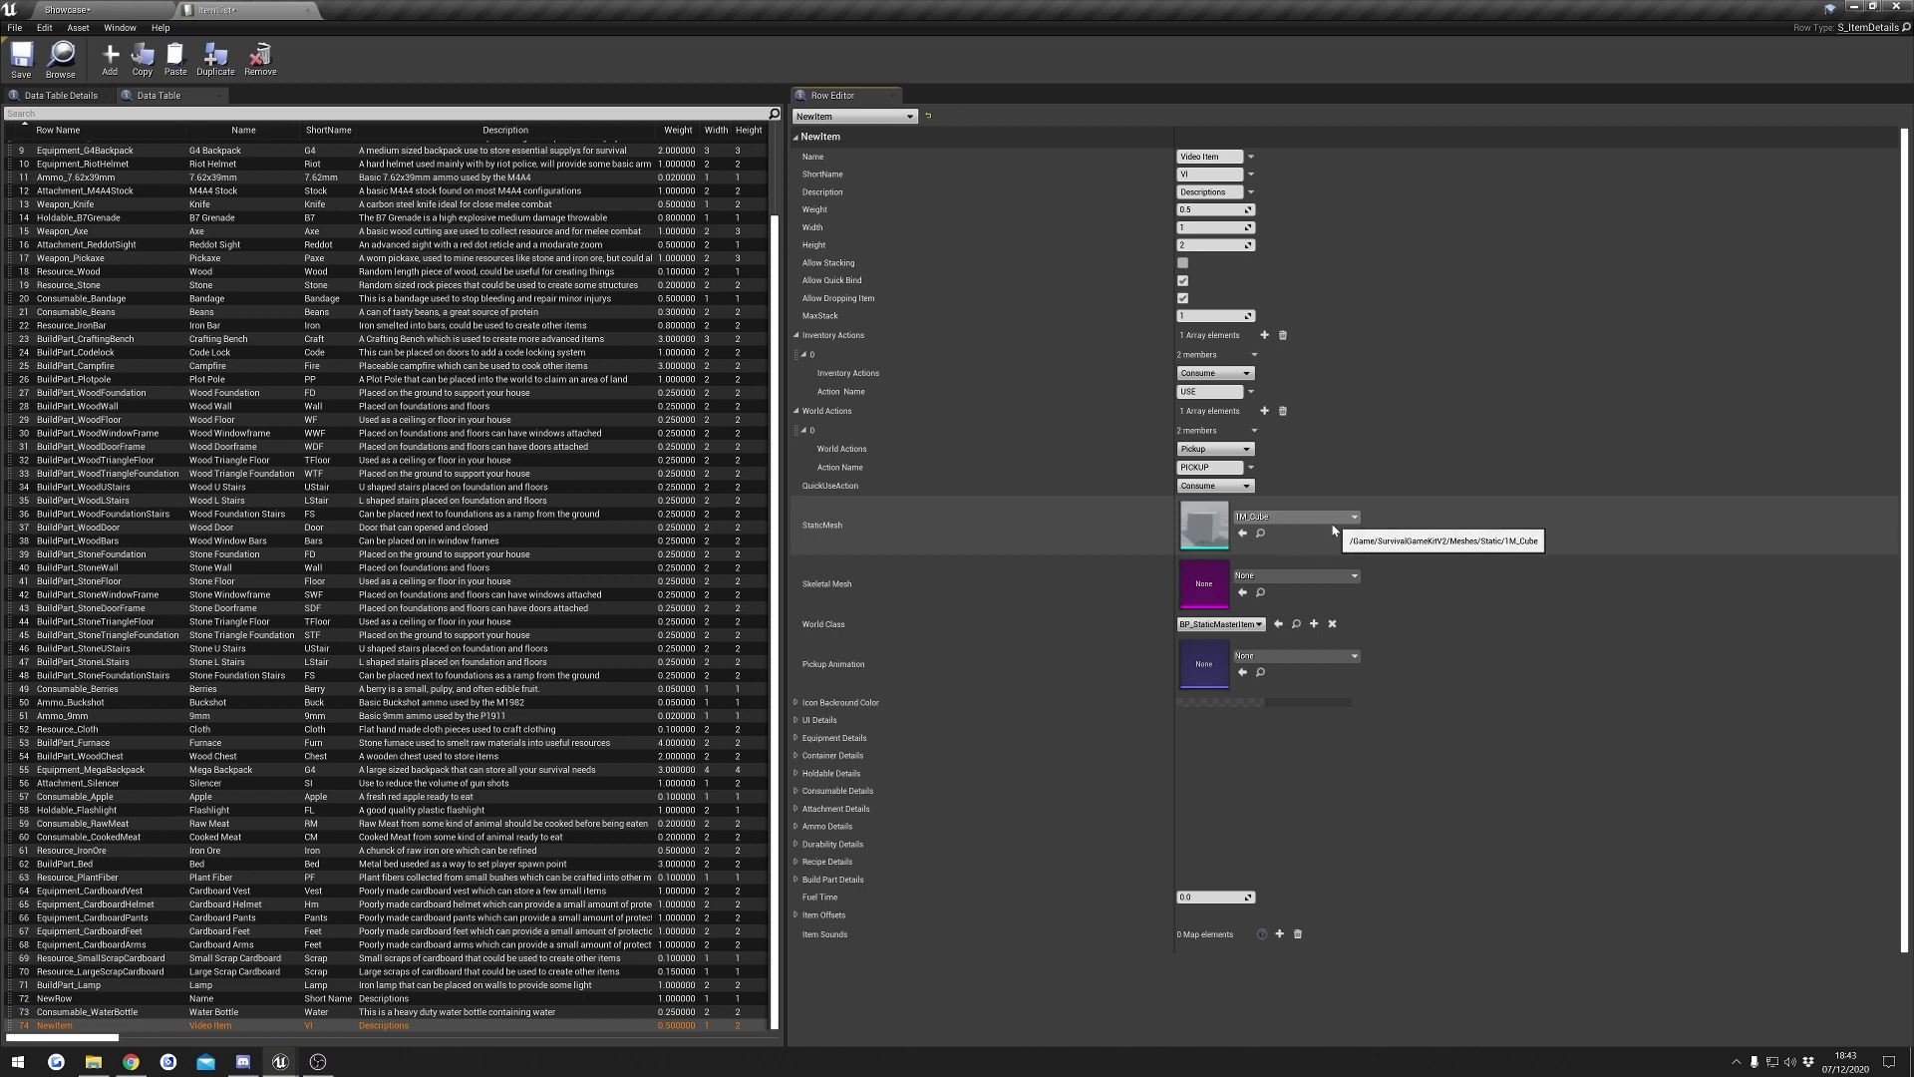
- Locate and open the TM_Cube mesh asset, examine its collision shape and the available collision options, and close it
left_click(1260, 535)
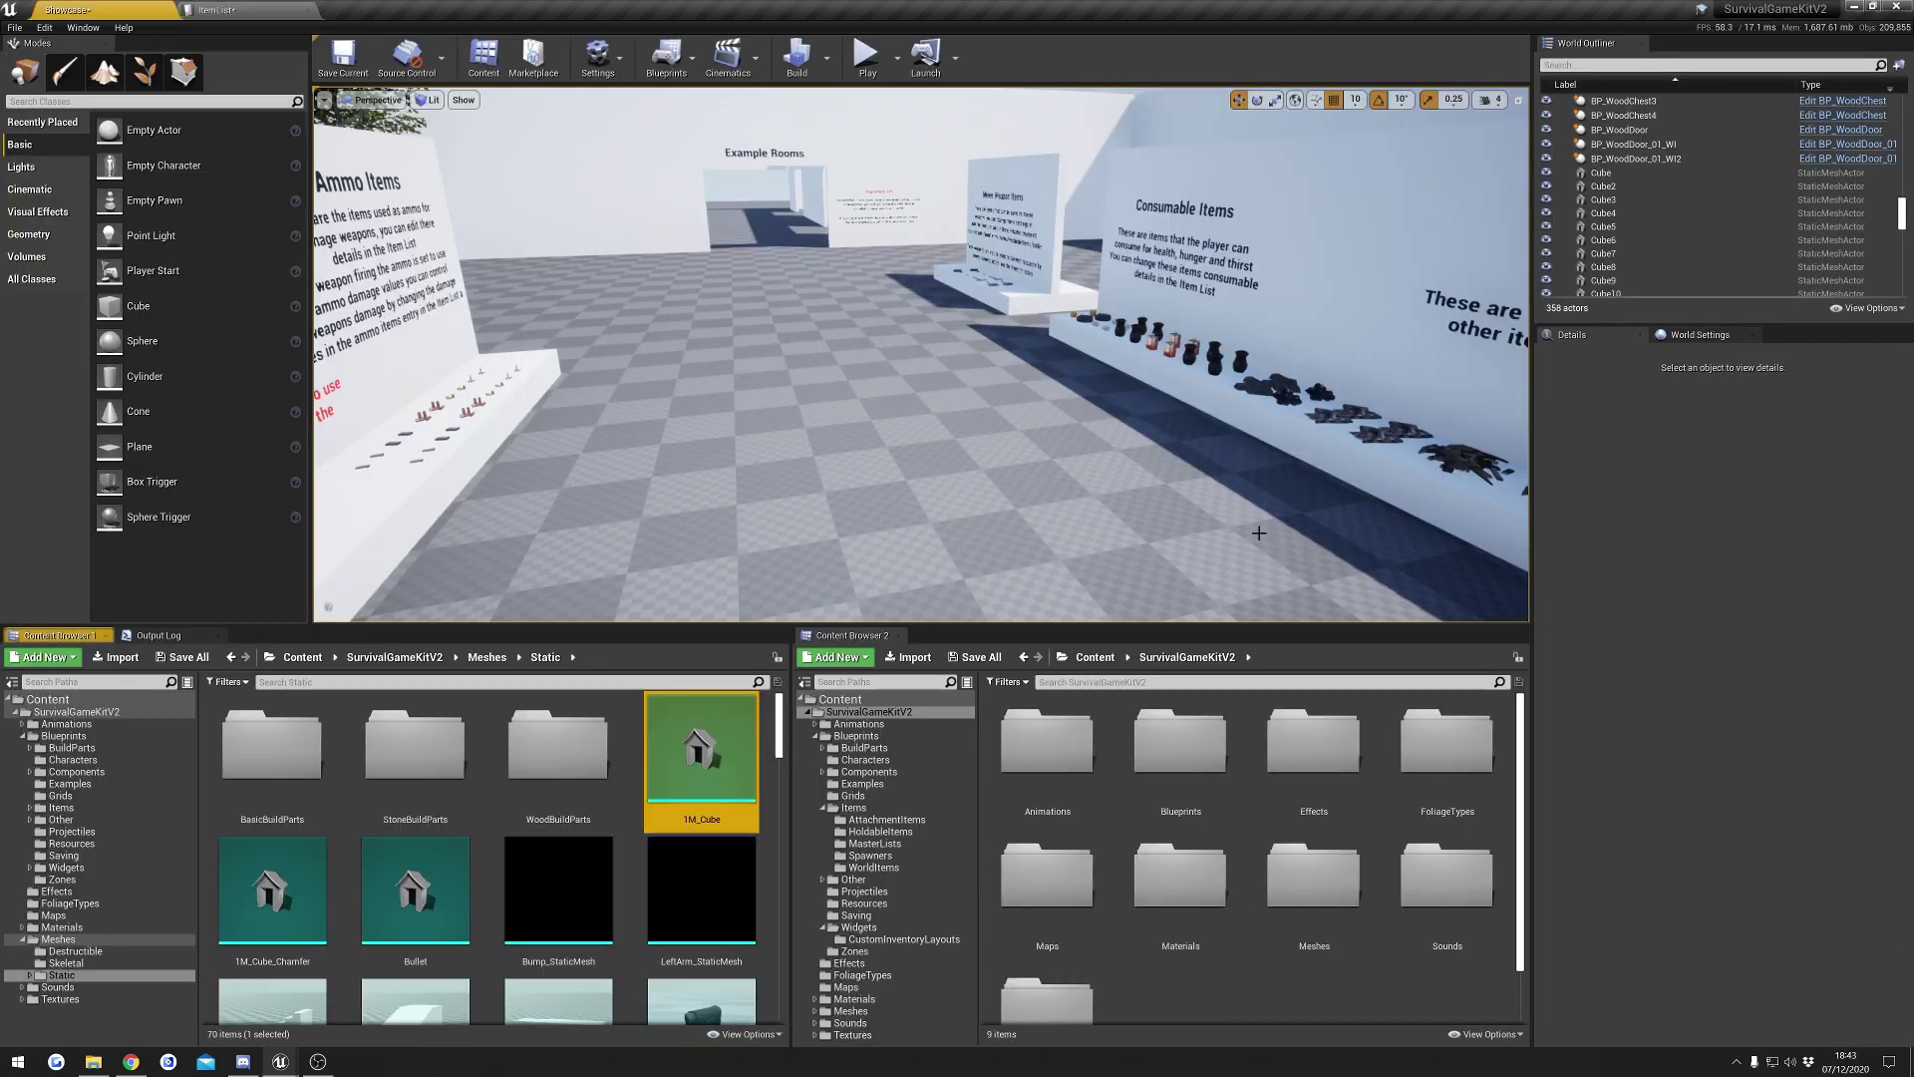
double_click(704, 762)
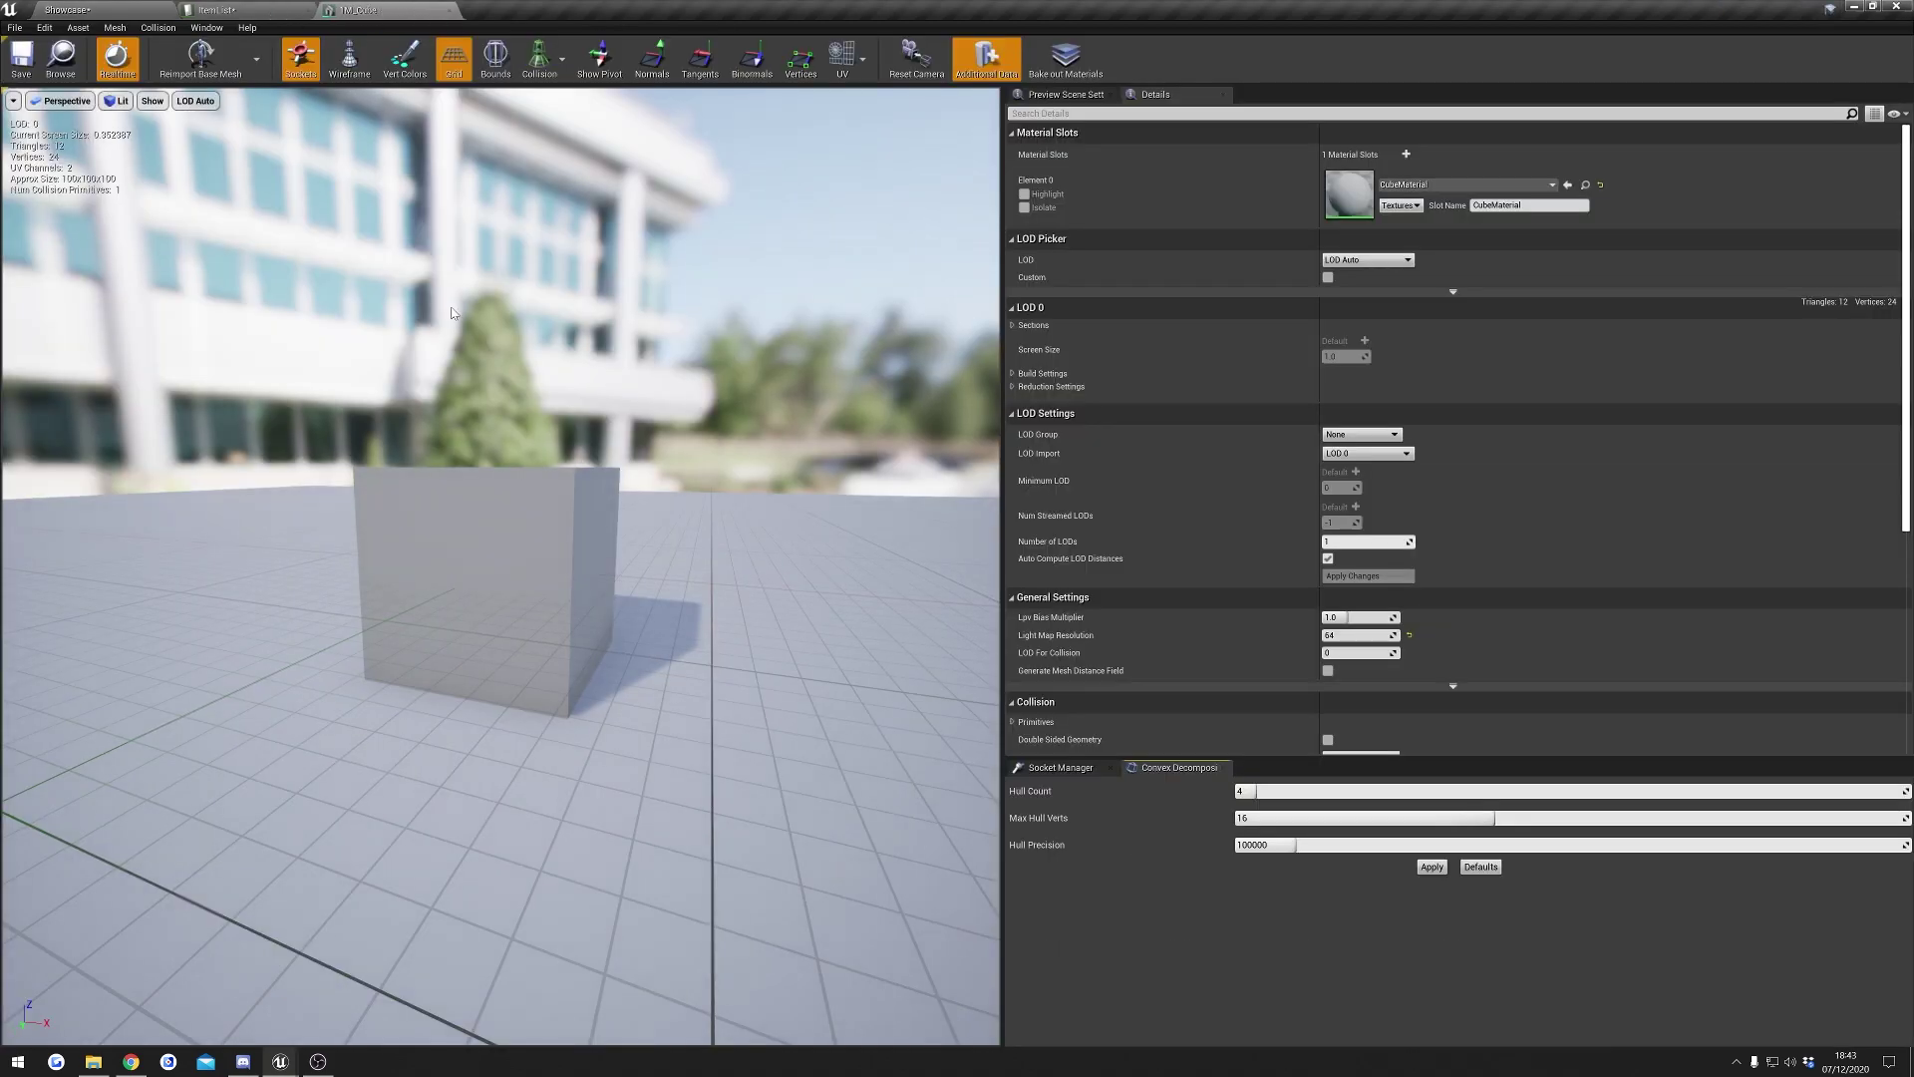
left_click_drag(452, 313, 499, 319)
left_click(541, 58)
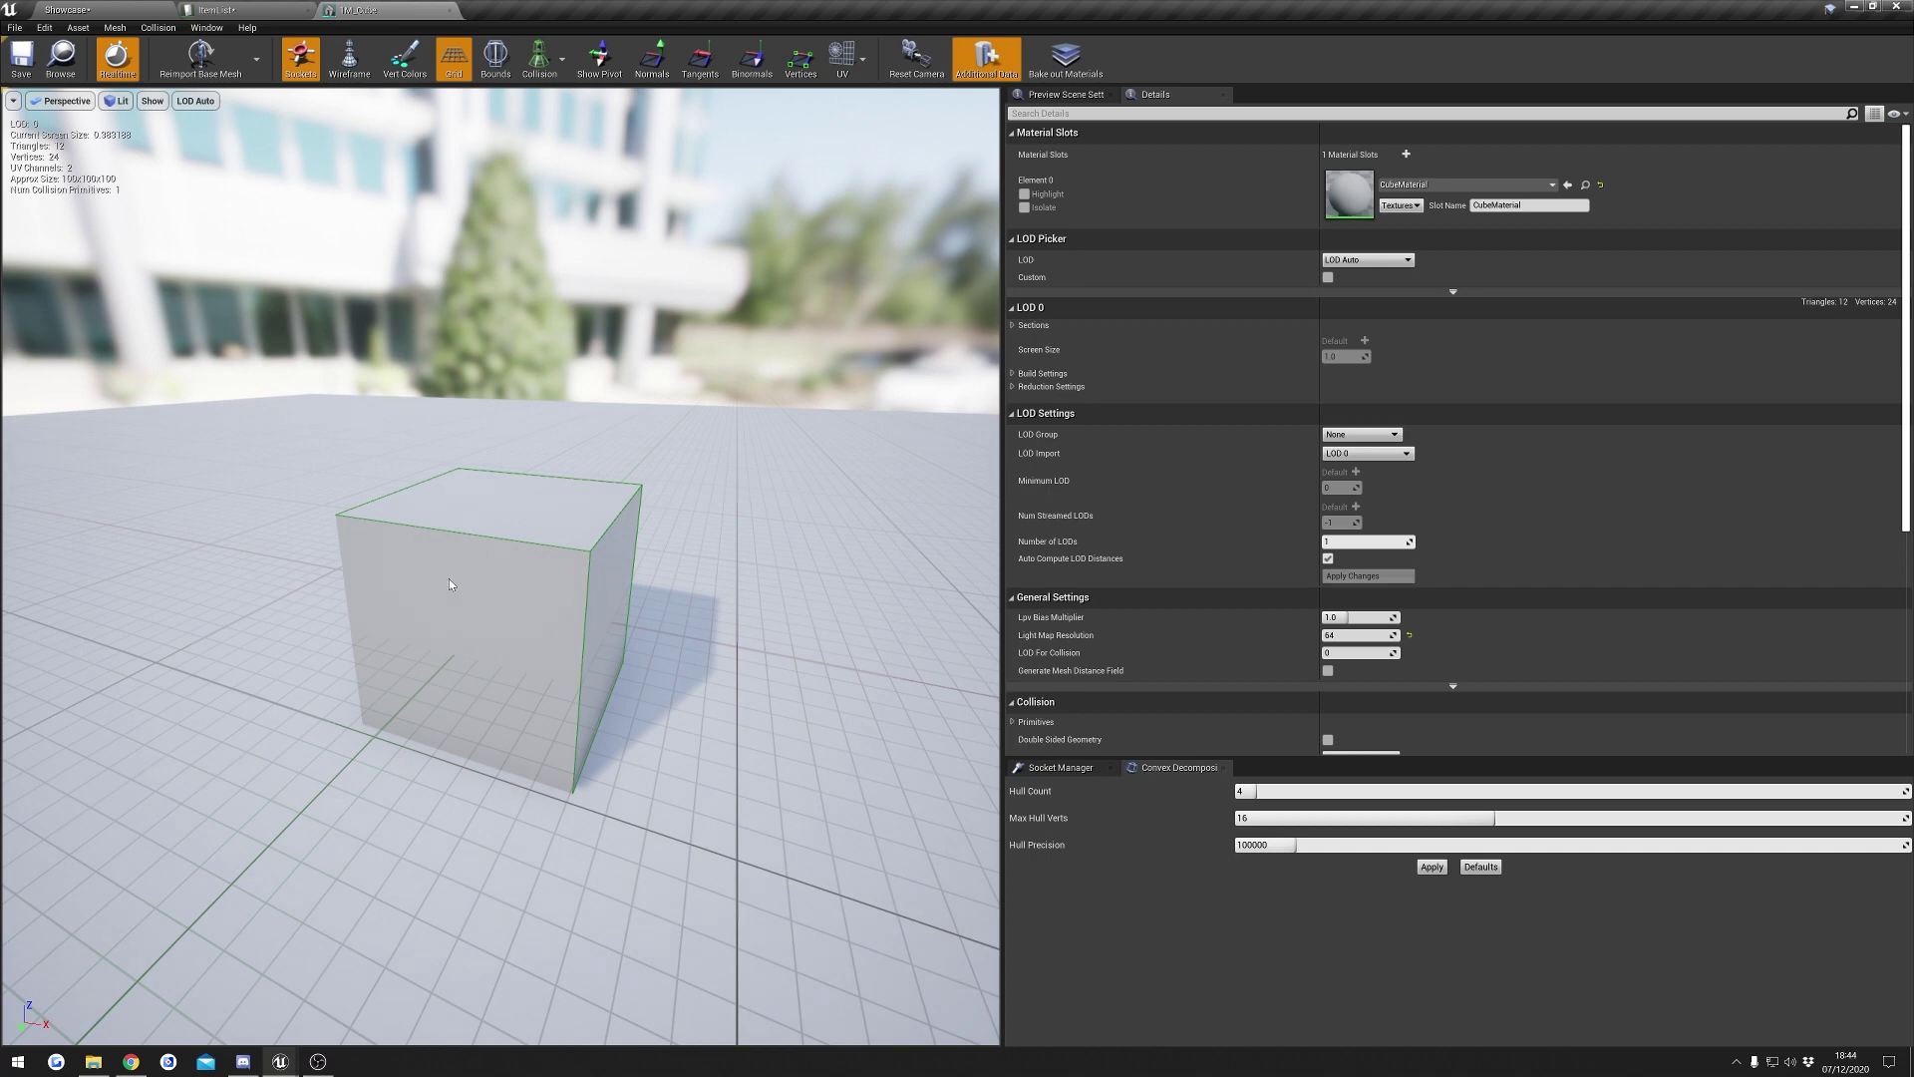
left_click(157, 27)
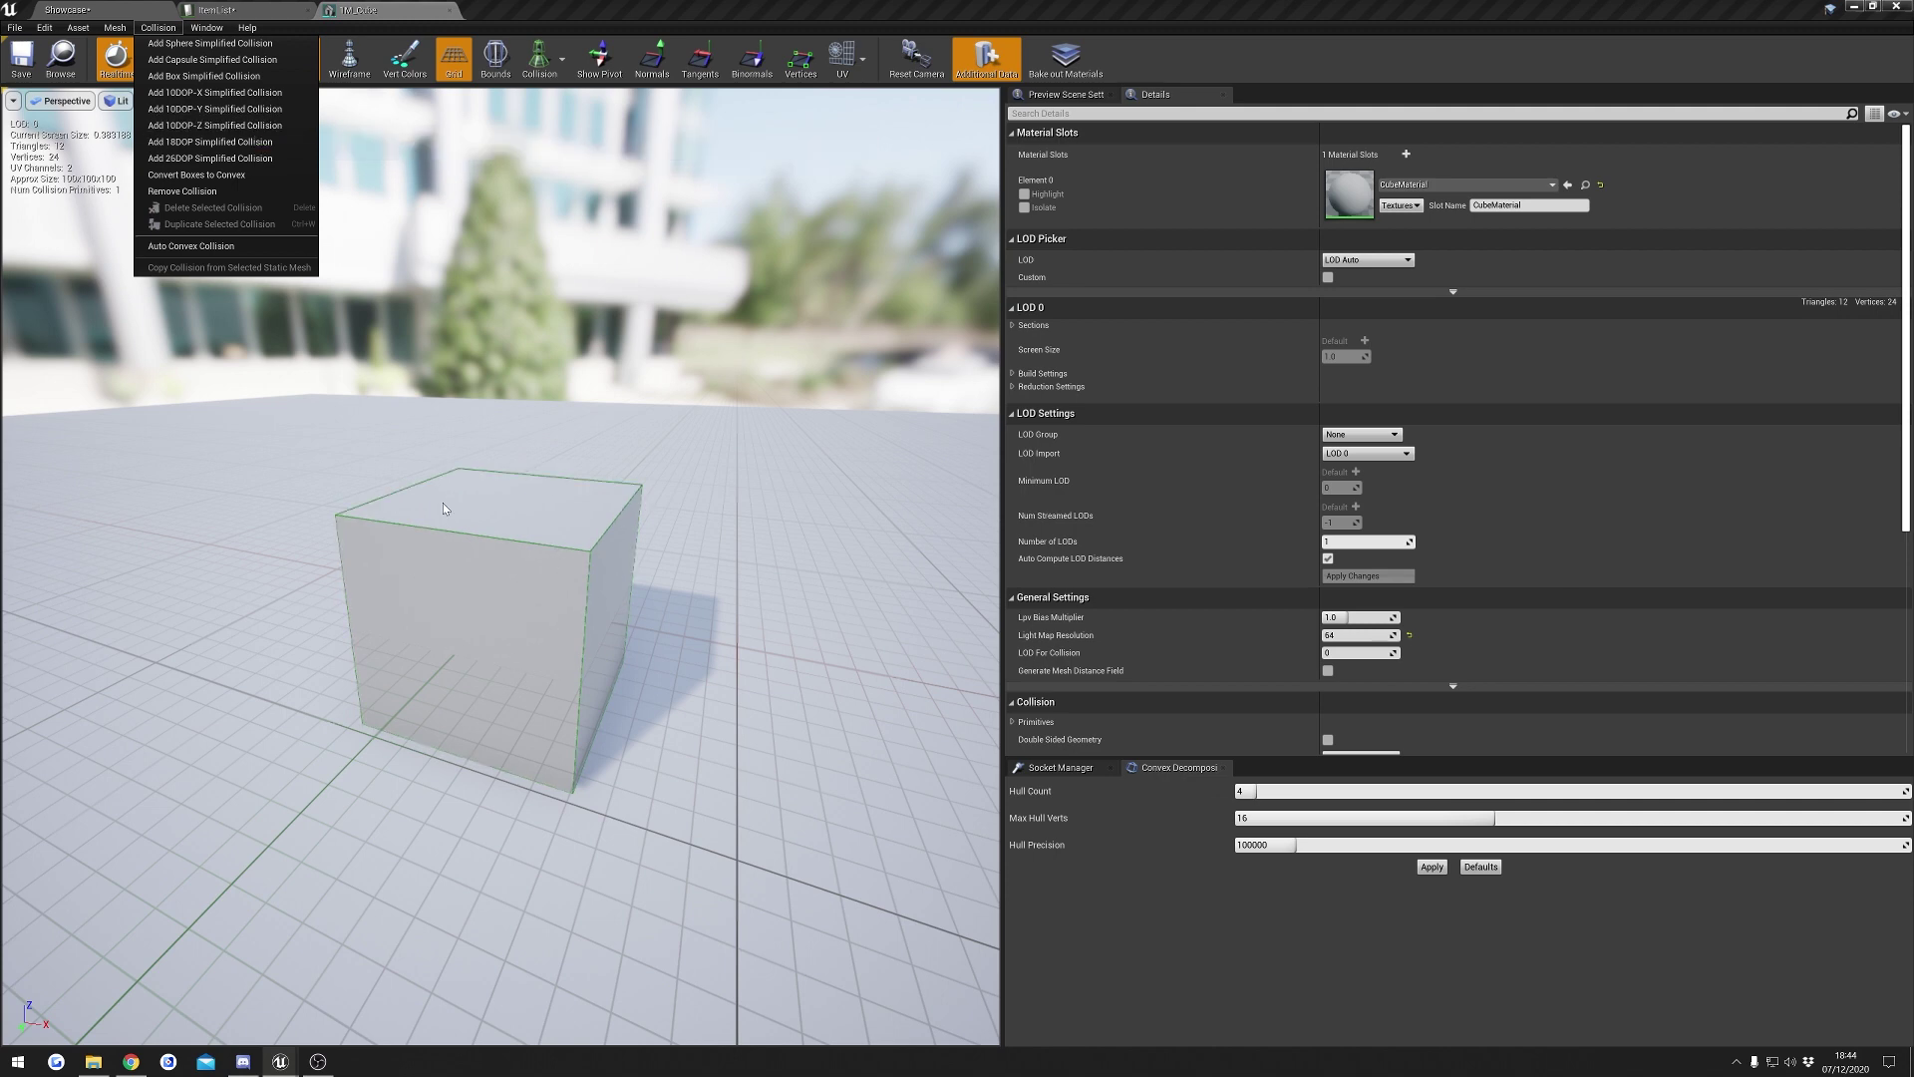
left_click(679, 467)
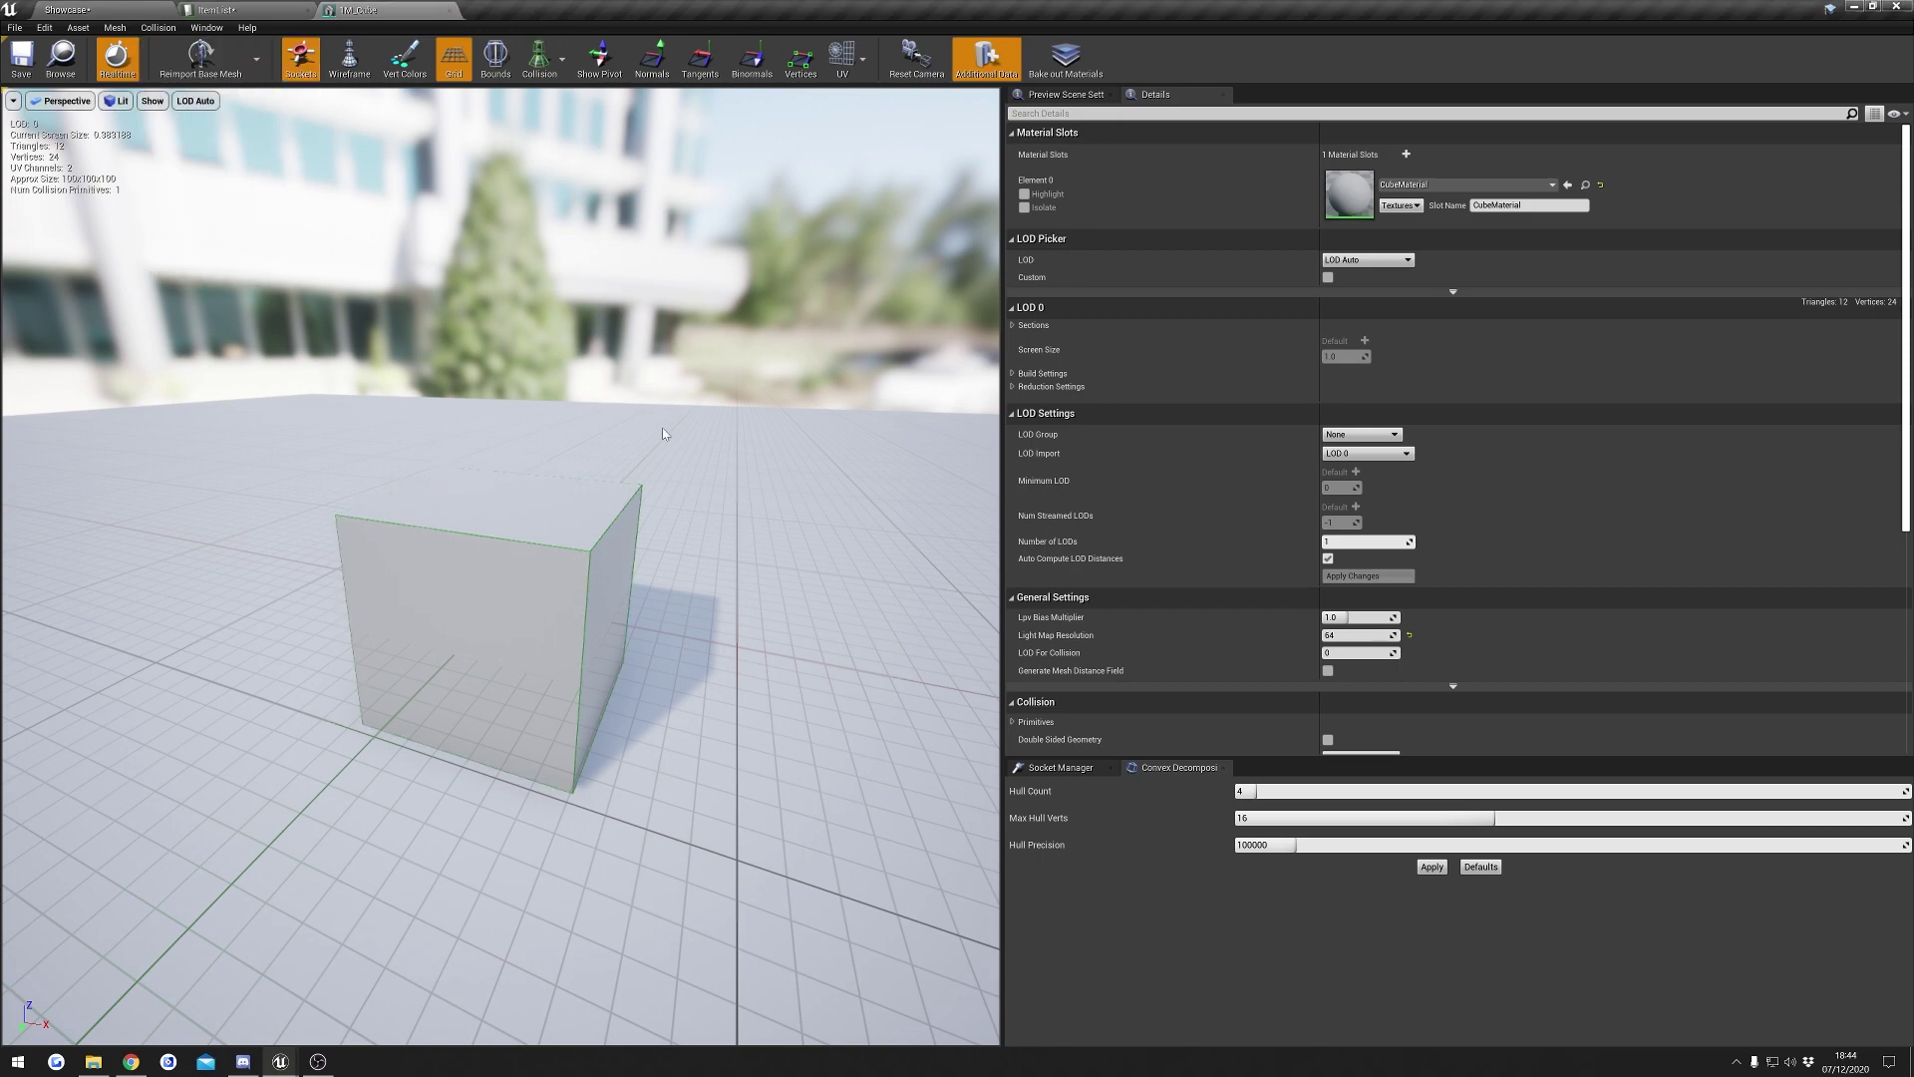
left_click(449, 12)
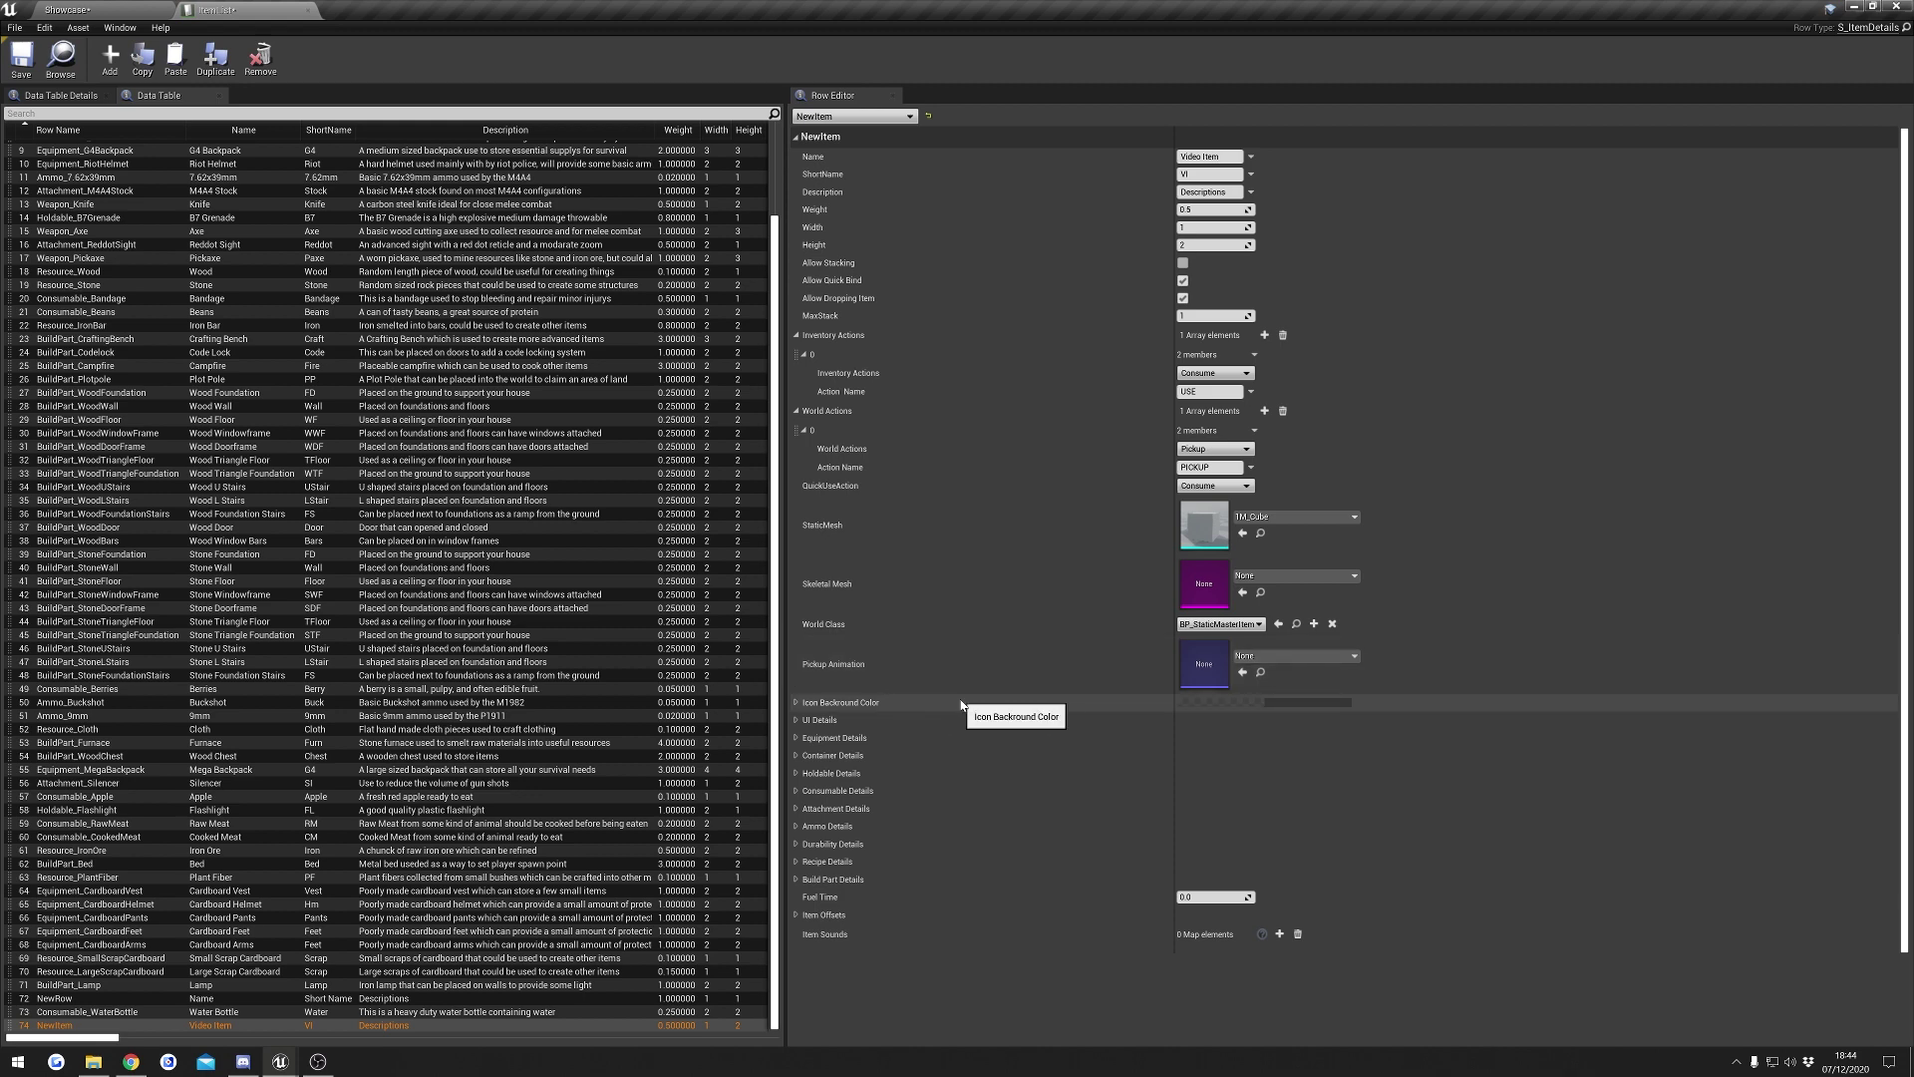
- Expand the icon background color values and play-test the level, picking up a consumable to examine its icon background in the inventory
left_click(864, 708)
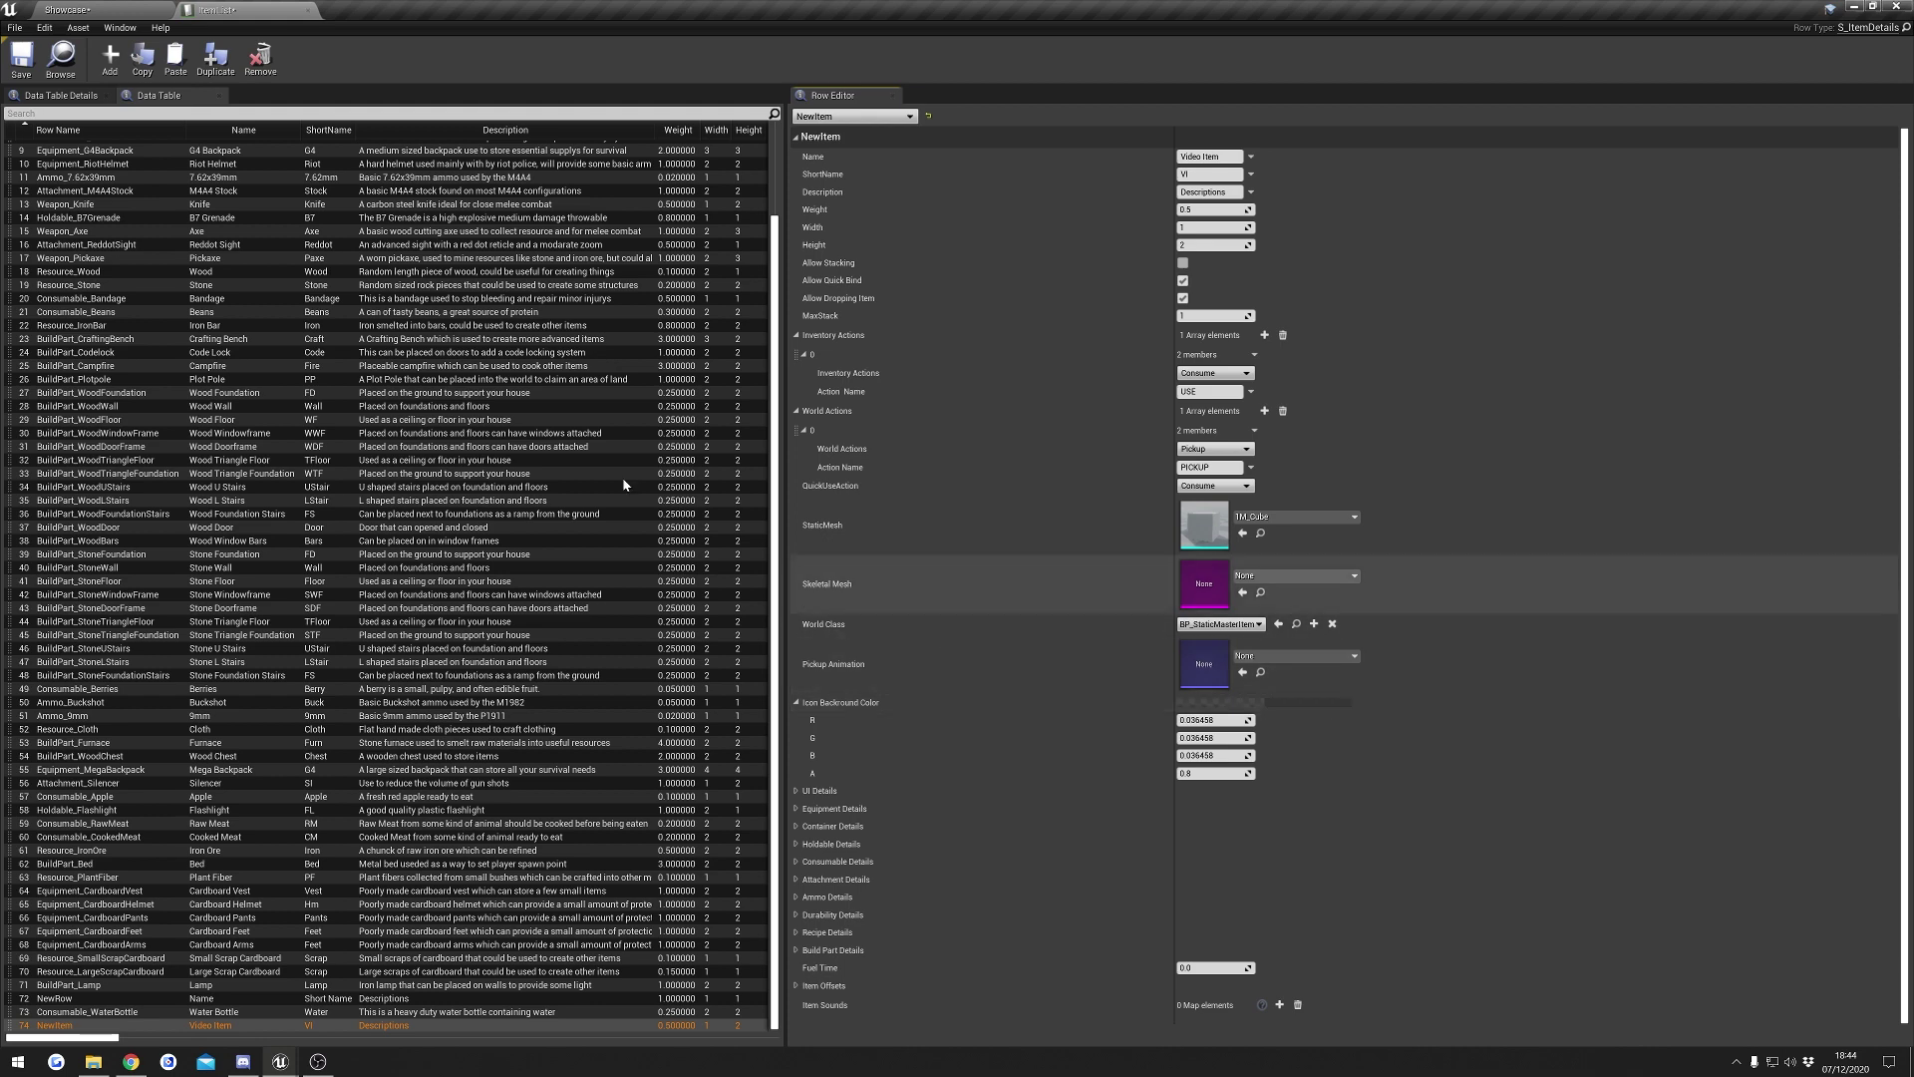
left_click(100, 10)
left_click(869, 88)
key("w")
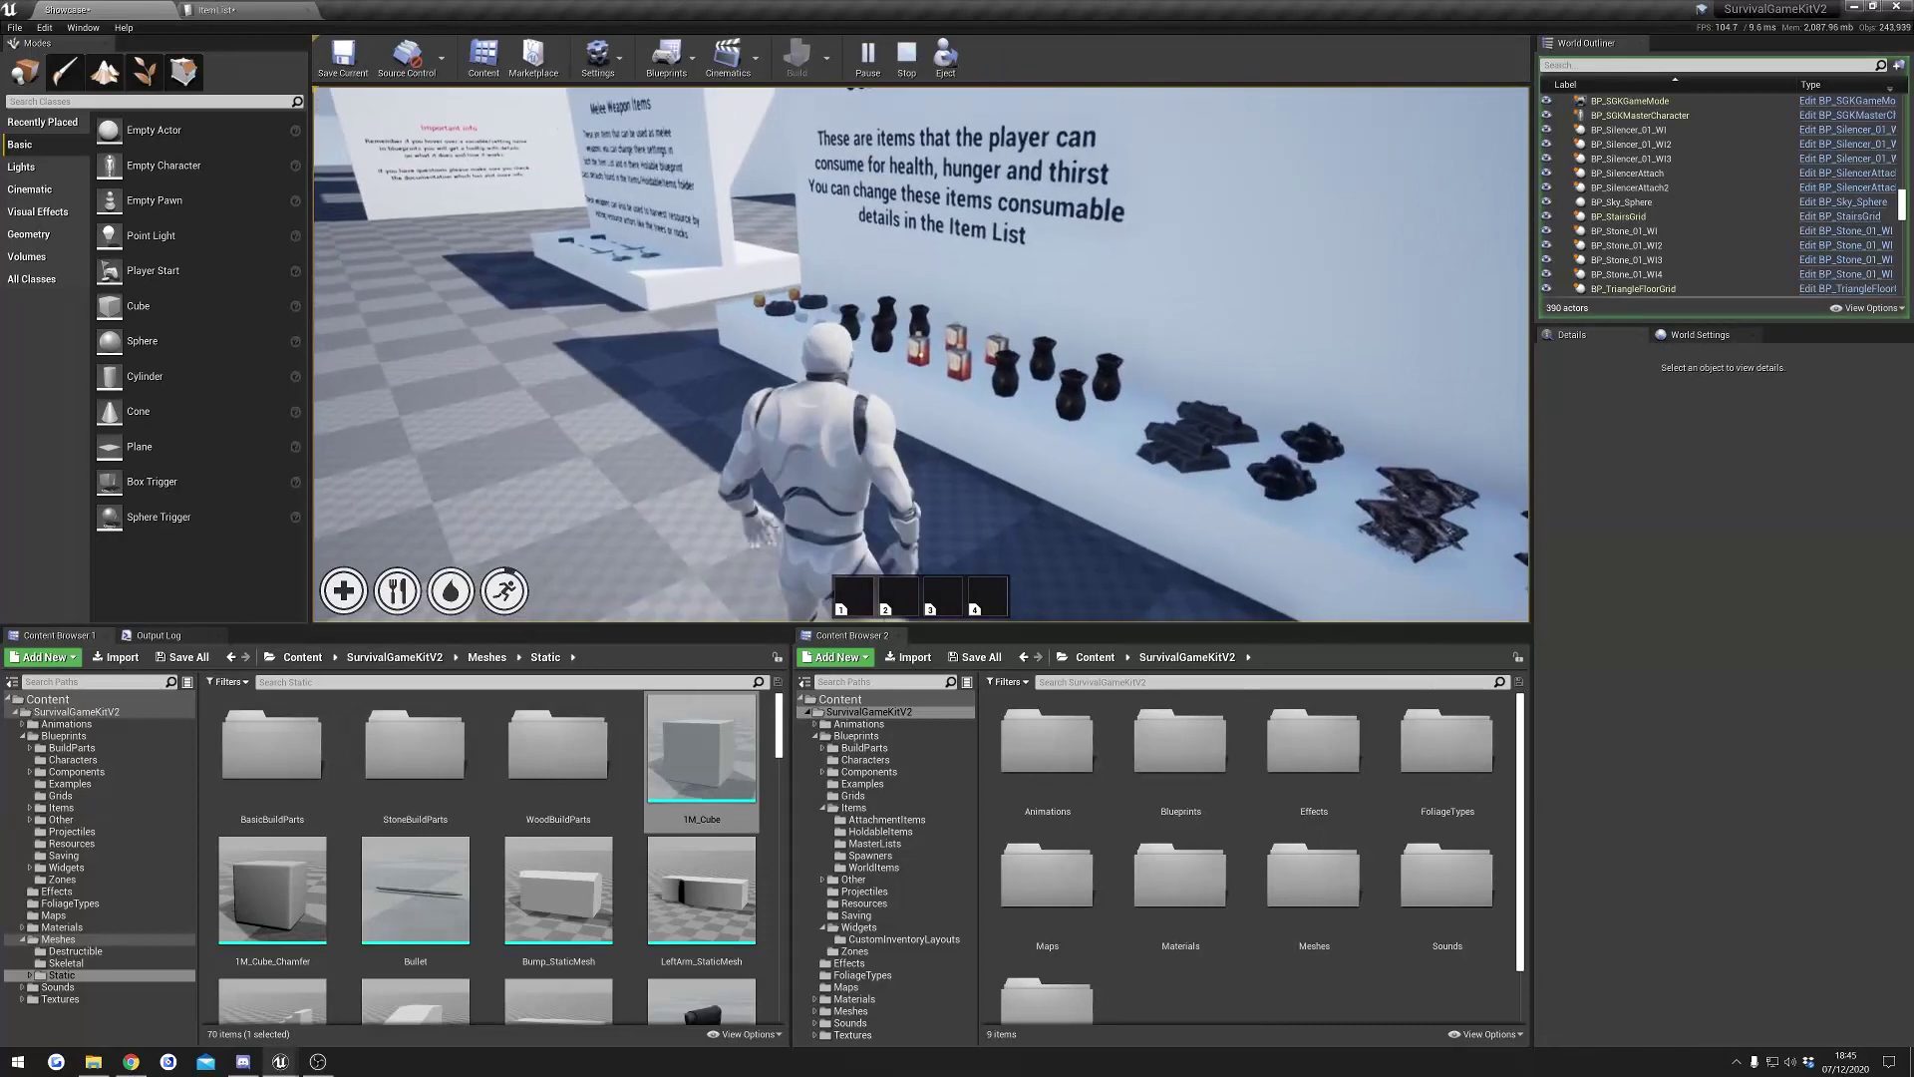
key("e")
key("Tab")
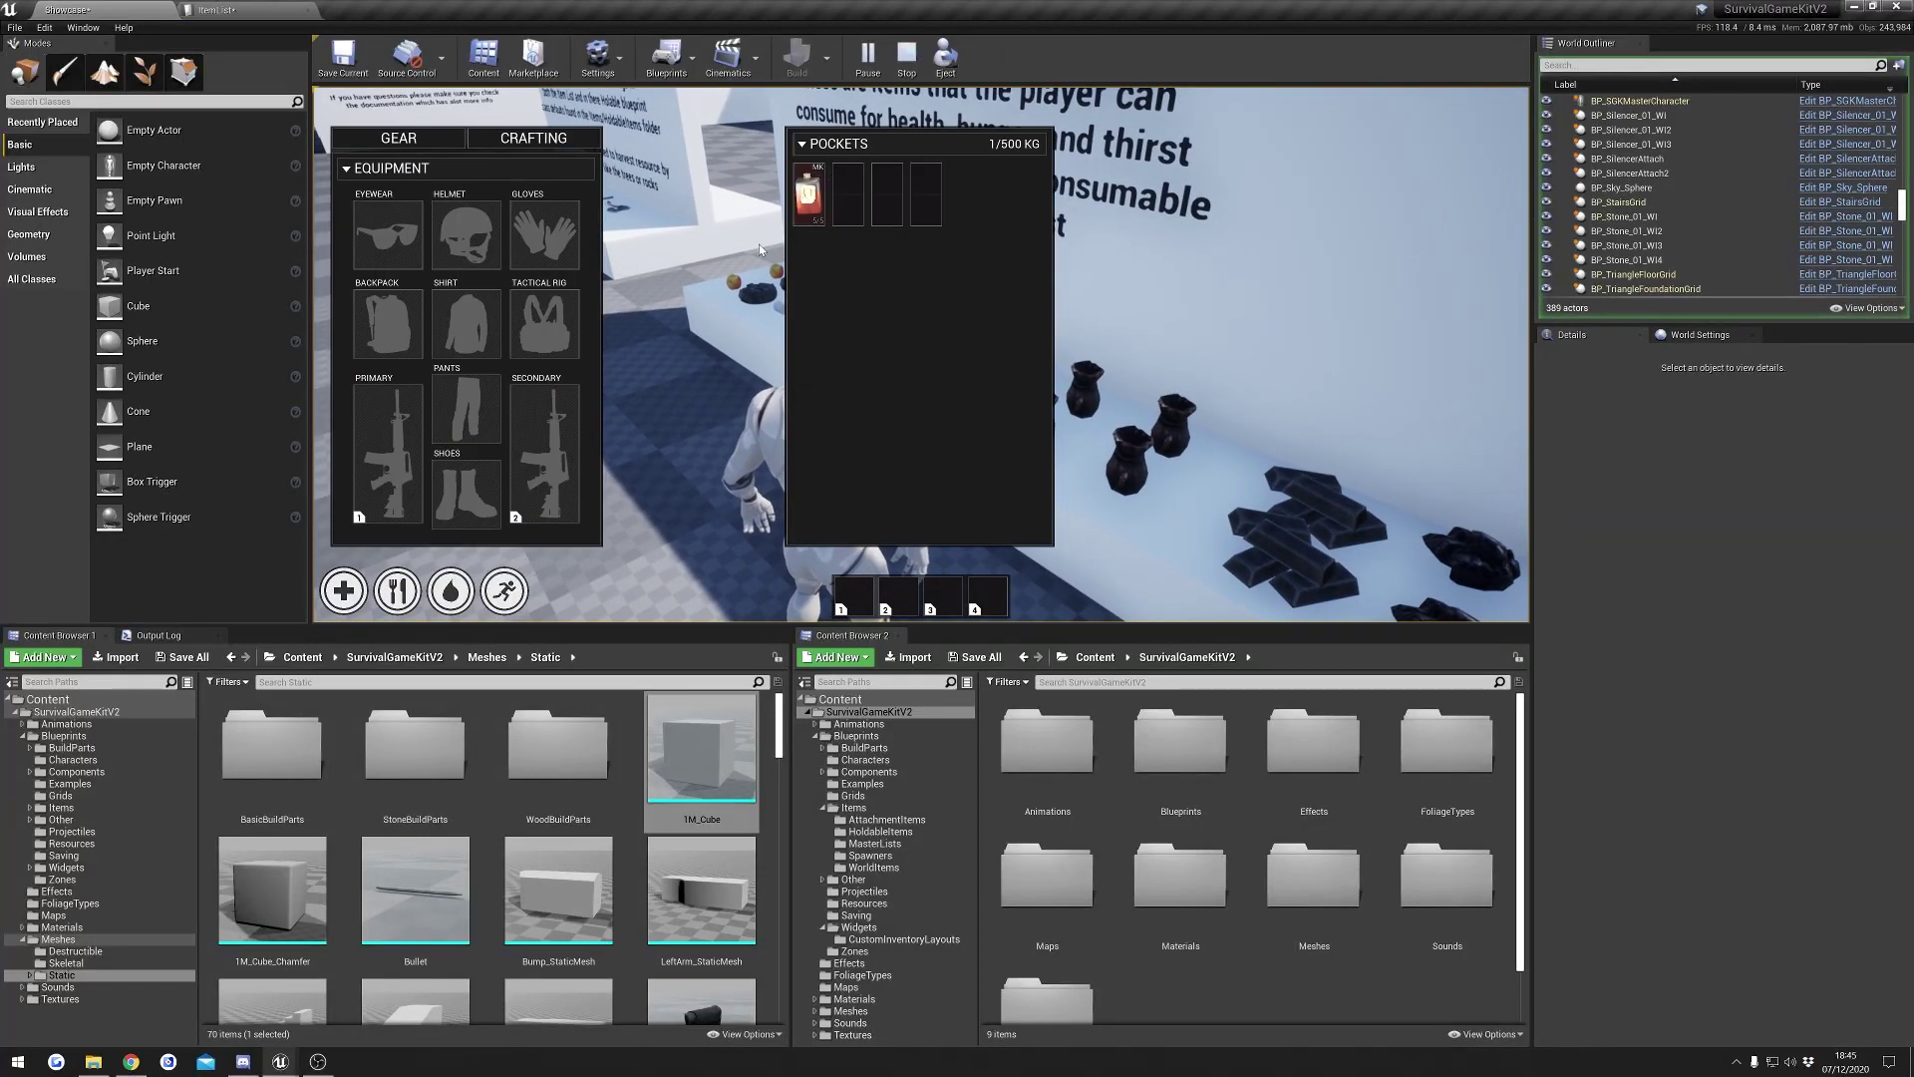
left_click(244, 10)
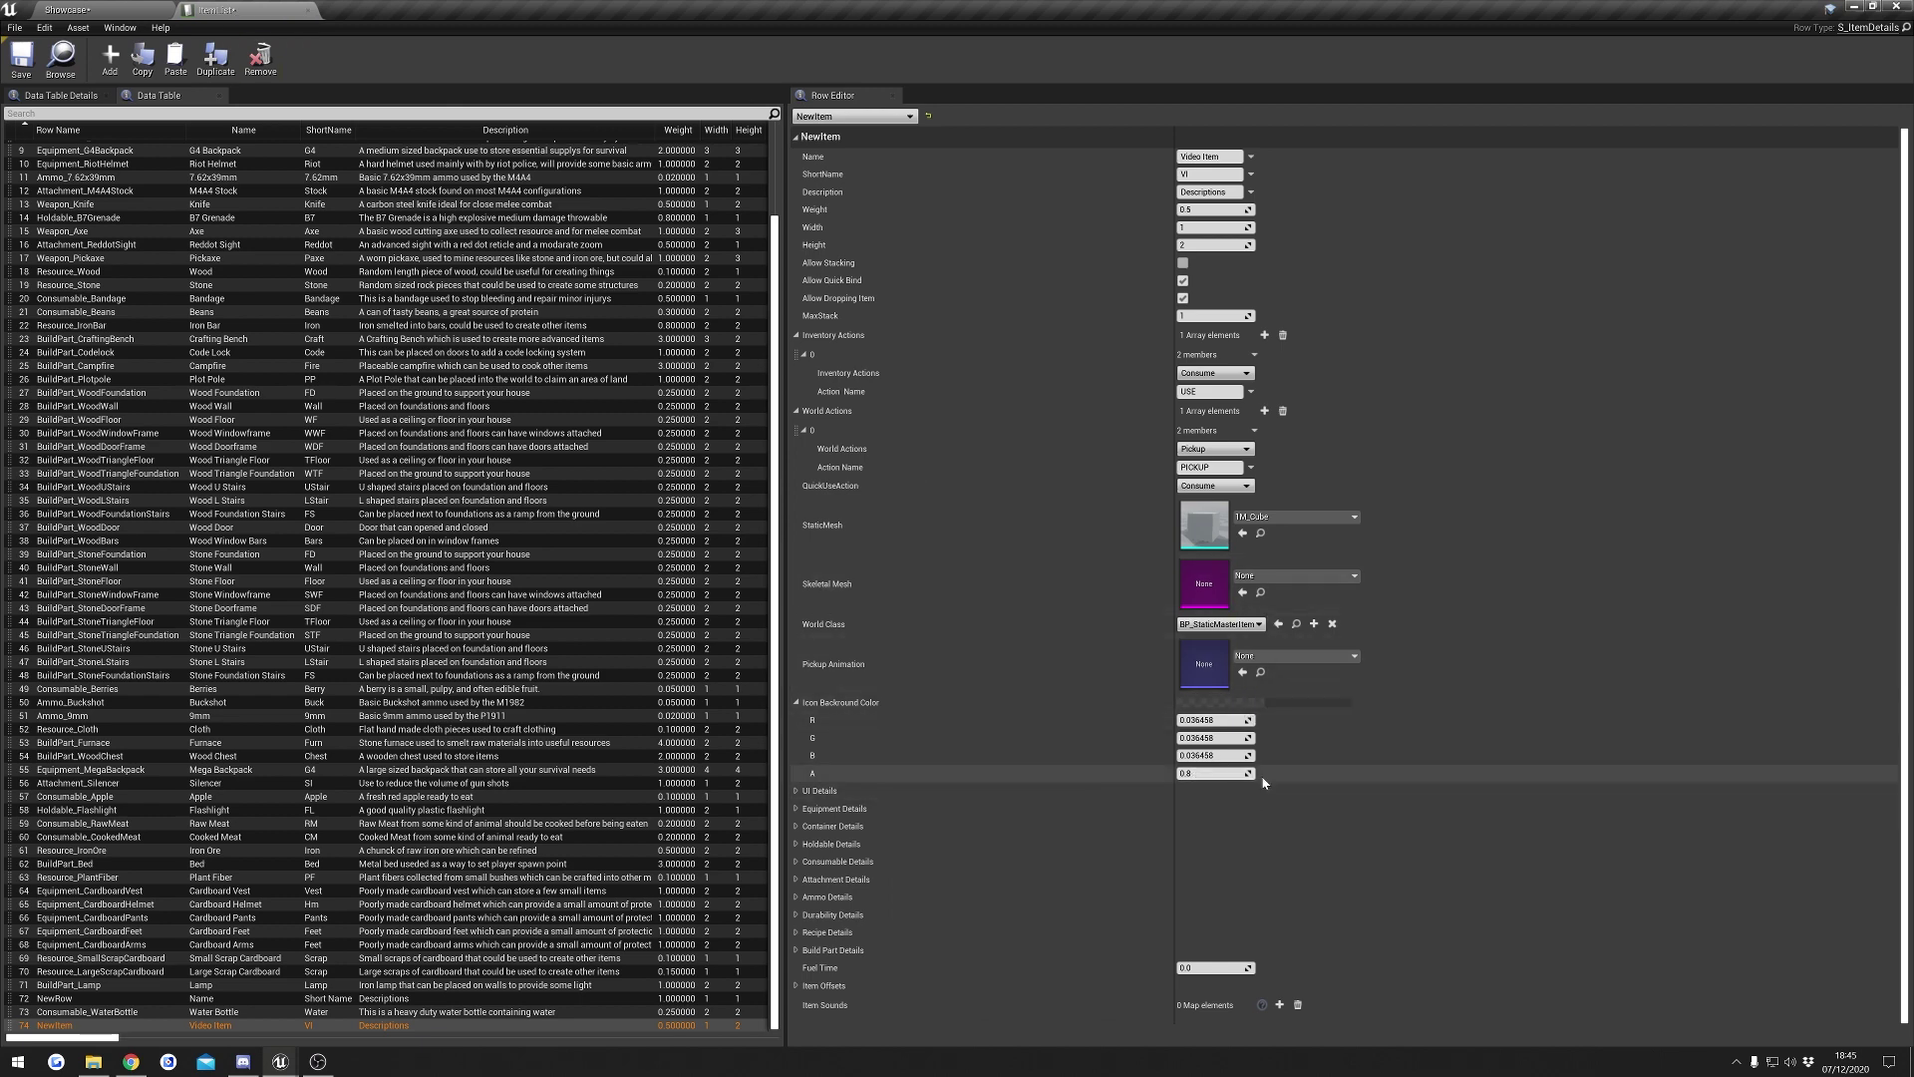
- In the item's UI details, set the Inventory Icon to the T_HealthDrink_01_InvIcon texture
left_click(995, 793)
scroll(997, 792, "down", 5)
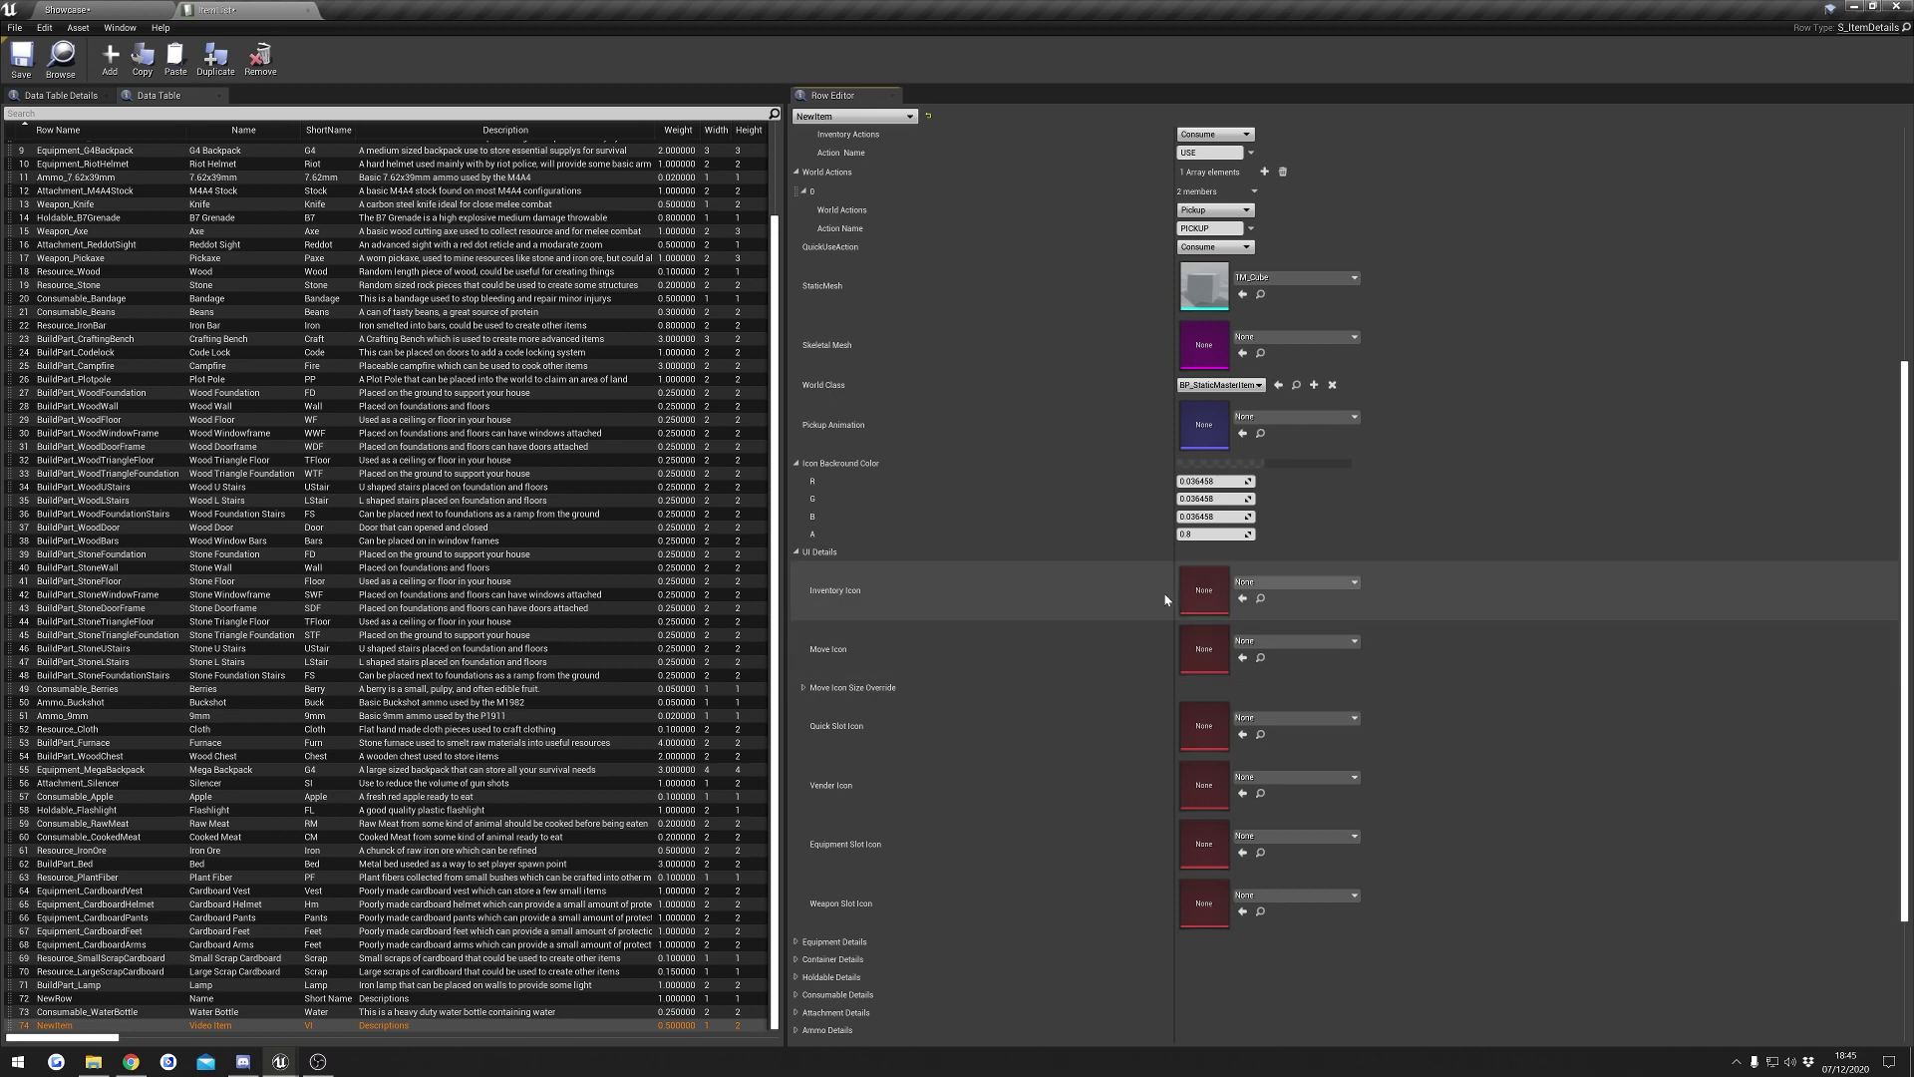
scroll(1355, 598, "up", 3)
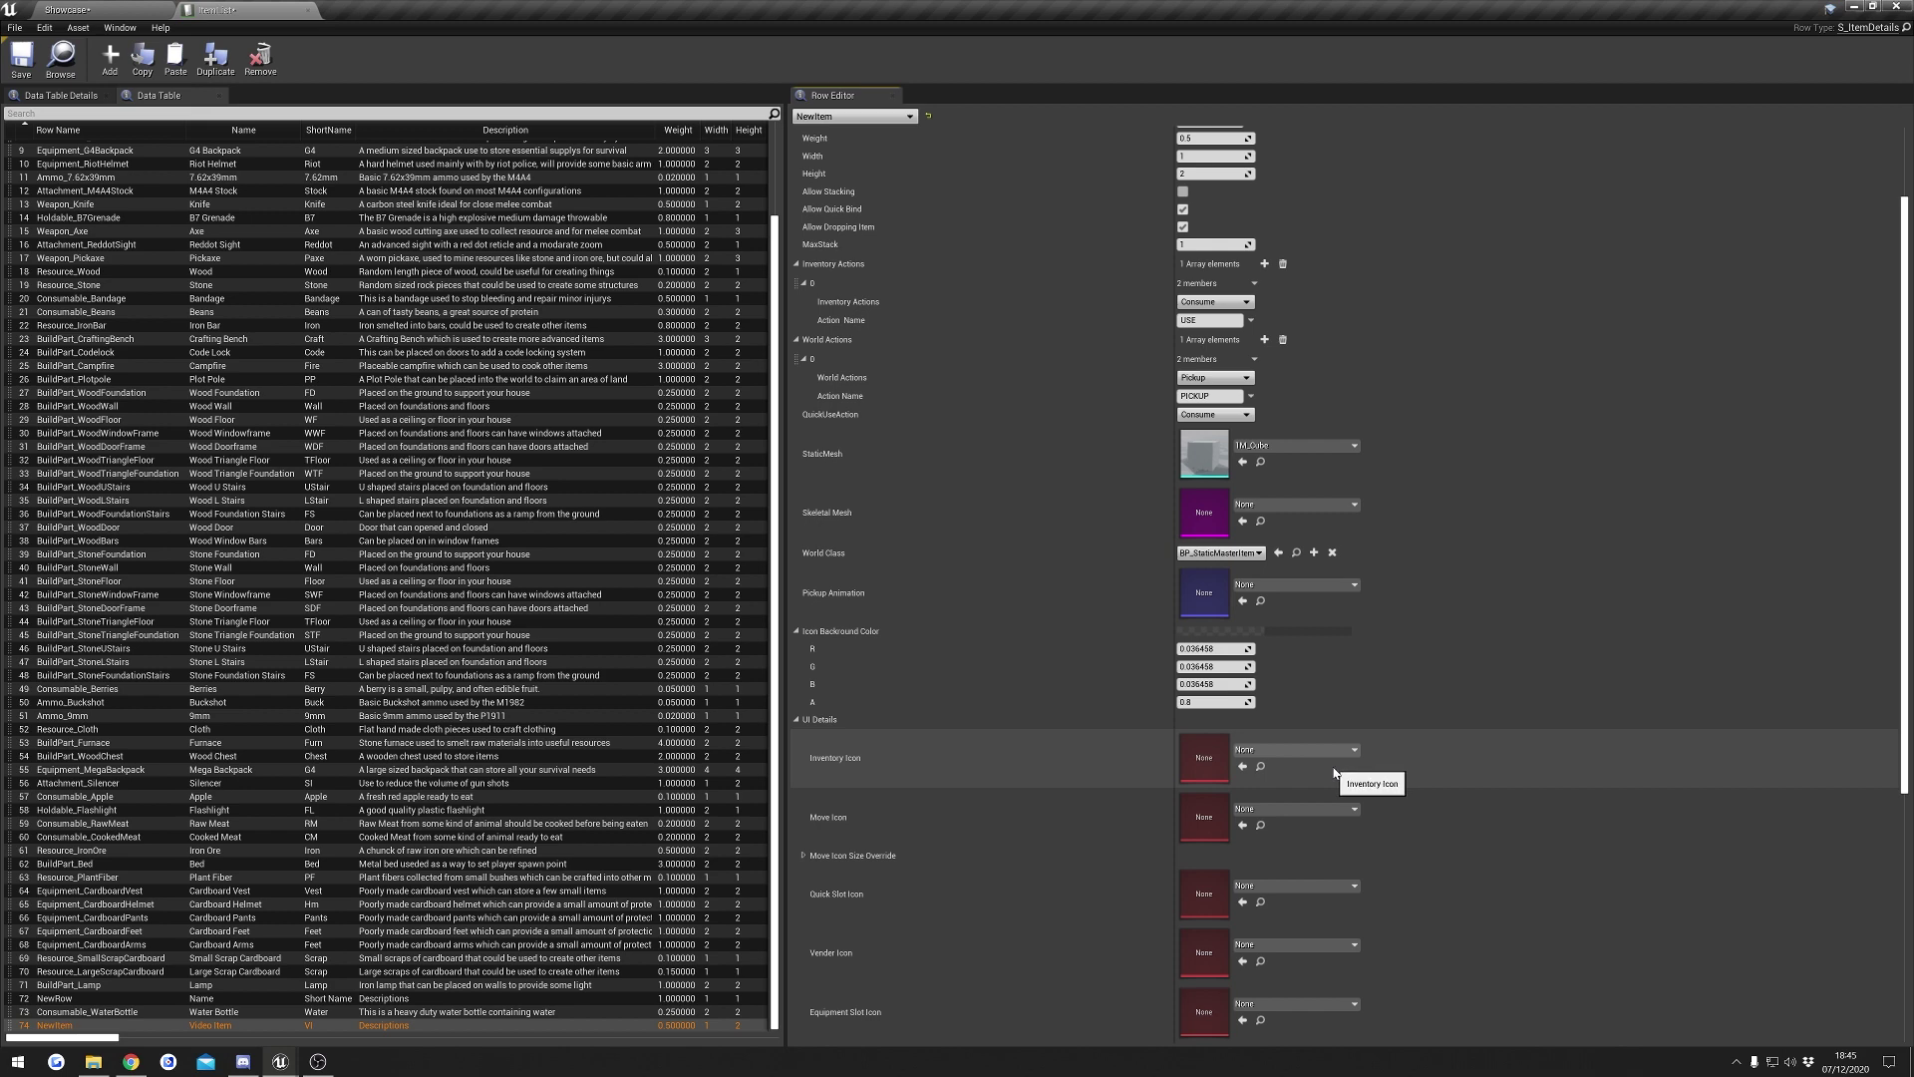
scroll(1332, 782, "up", 2)
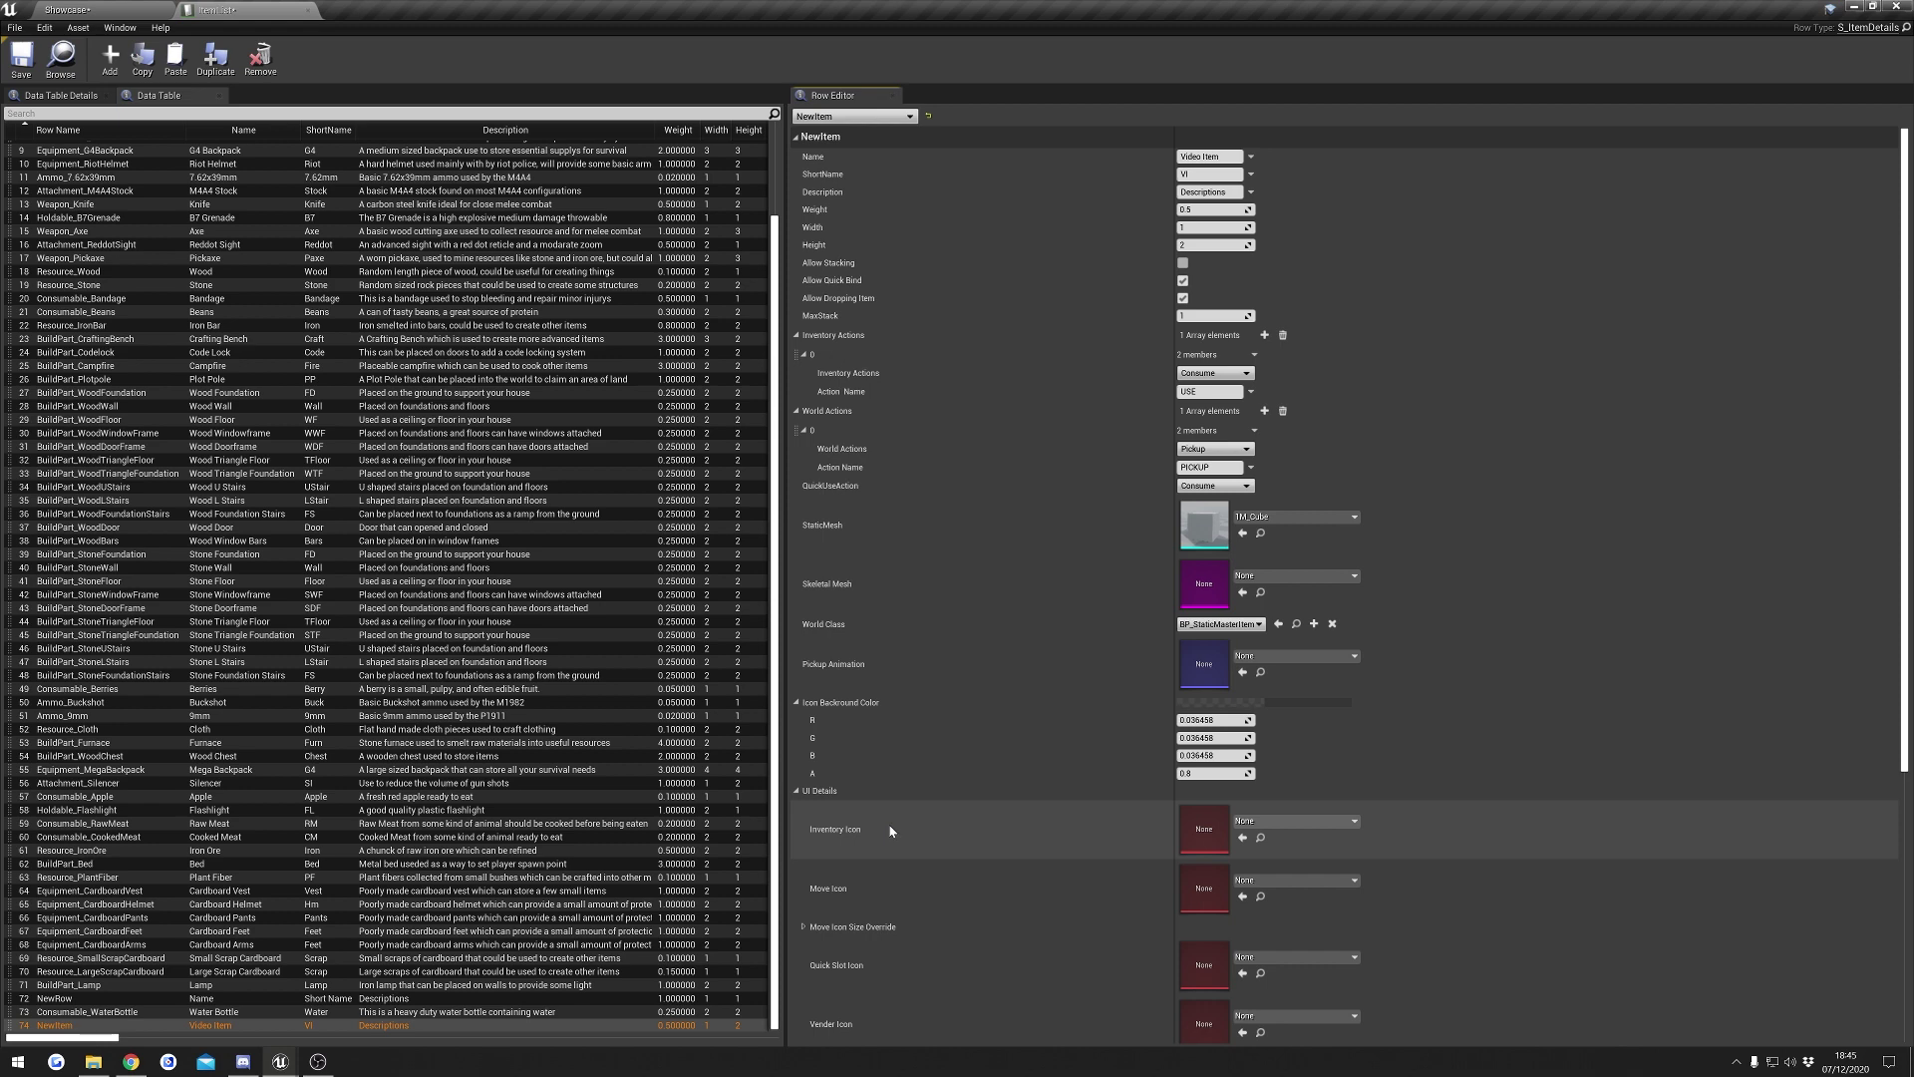
left_click(1296, 821)
left_click(1025, 834)
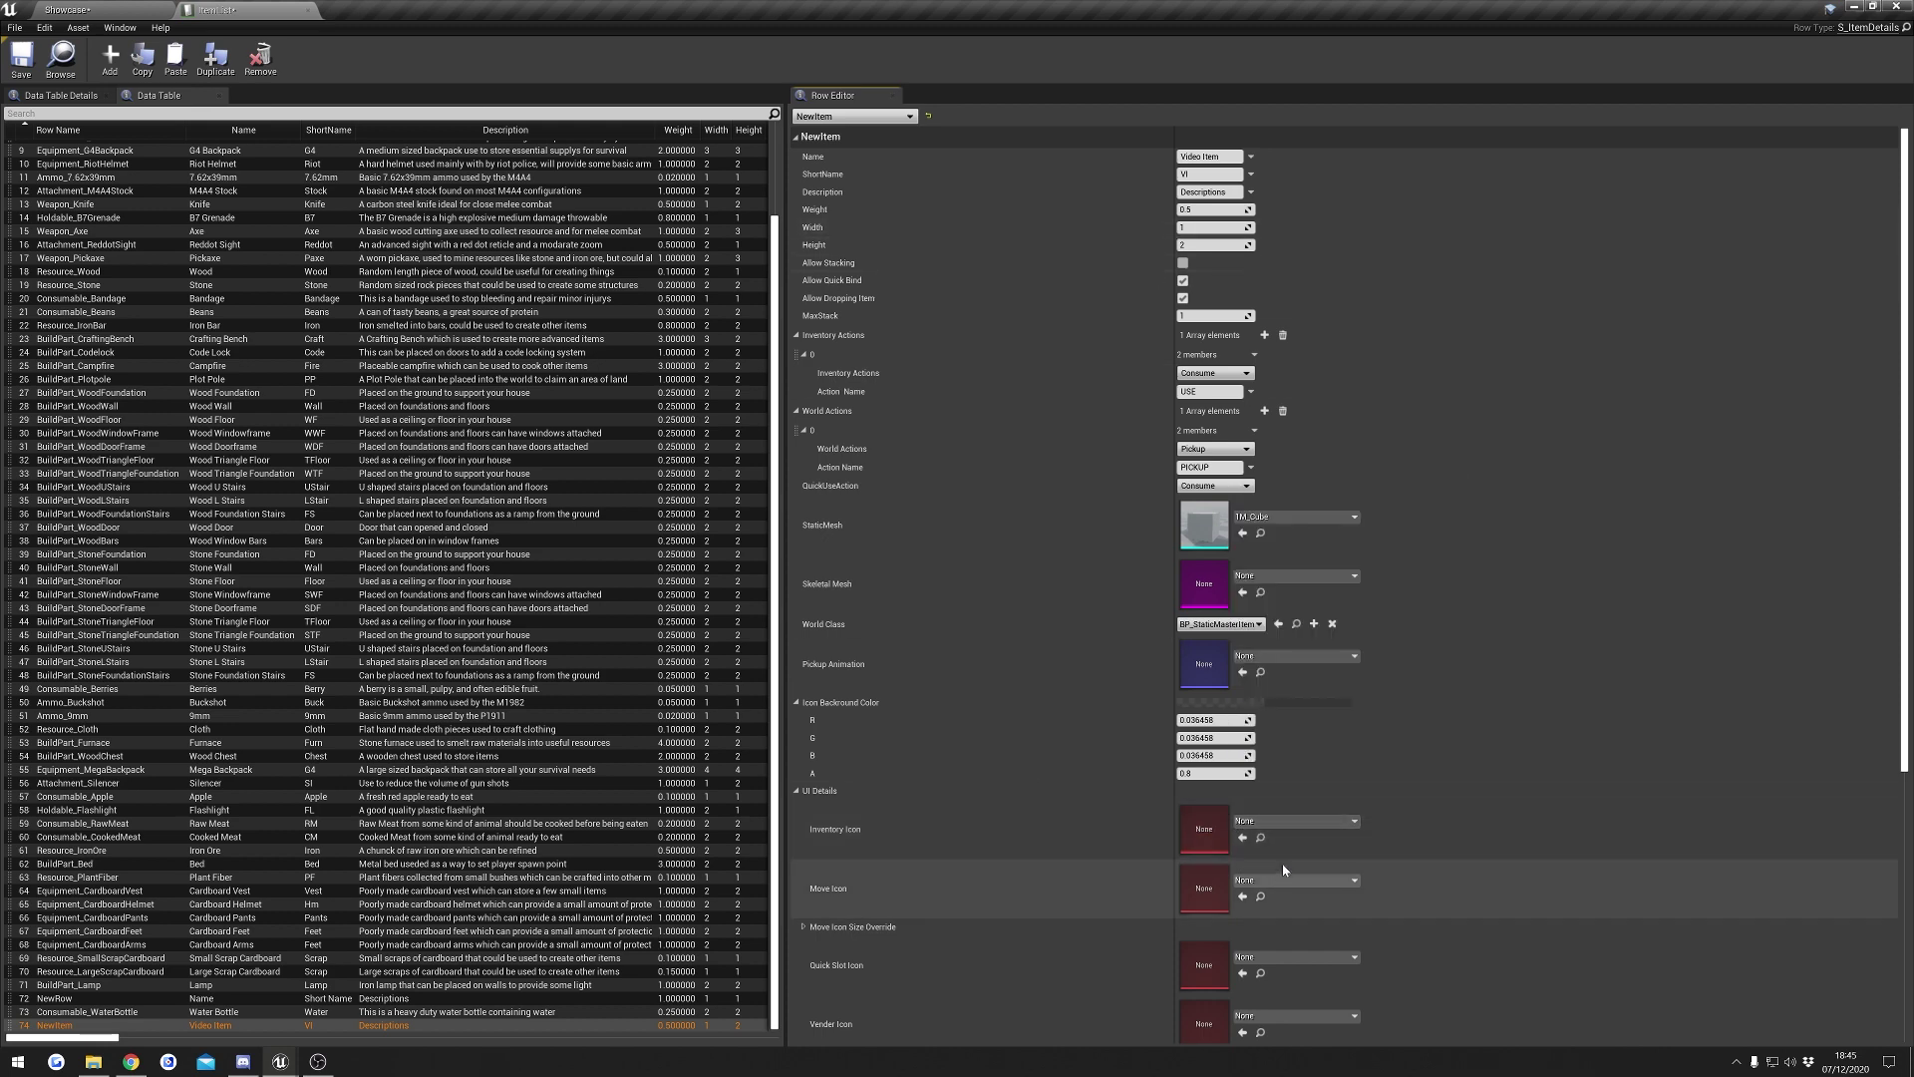
left_click(1304, 823)
type("health")
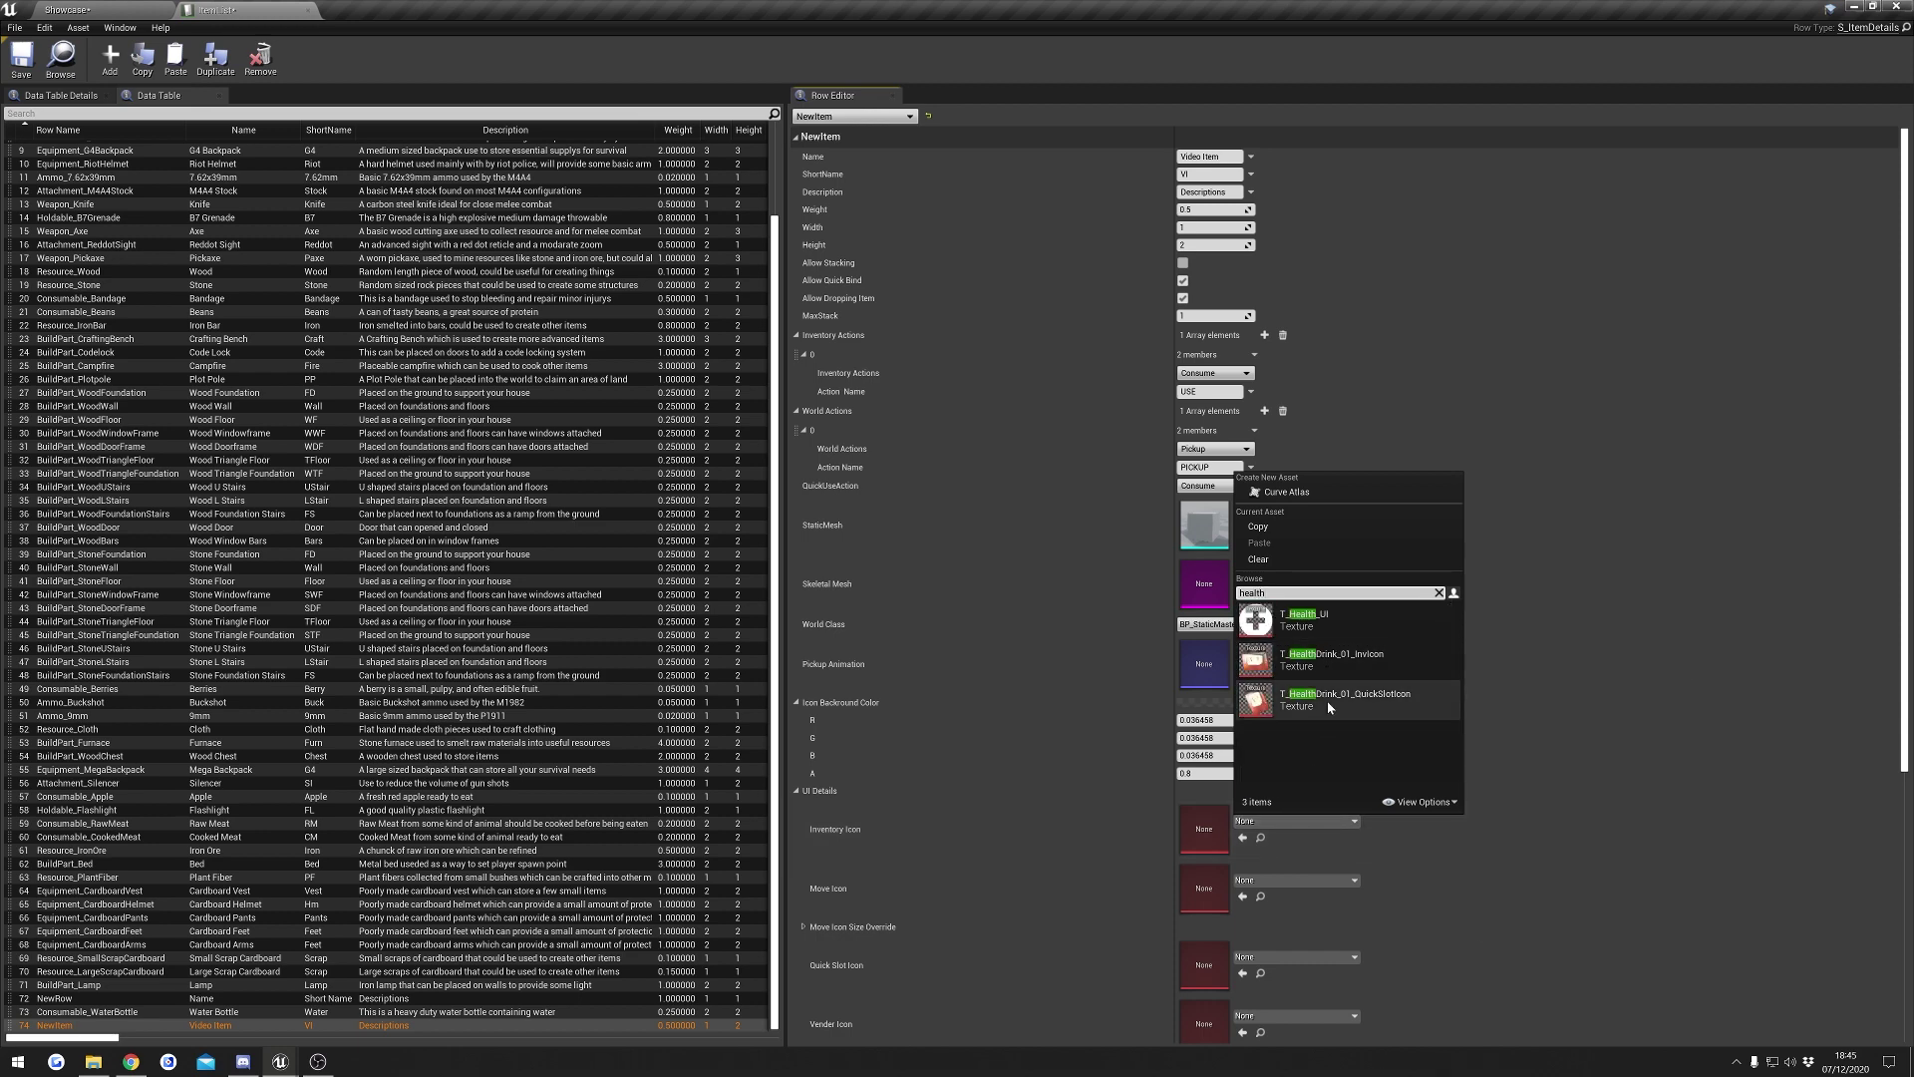
left_click(1337, 660)
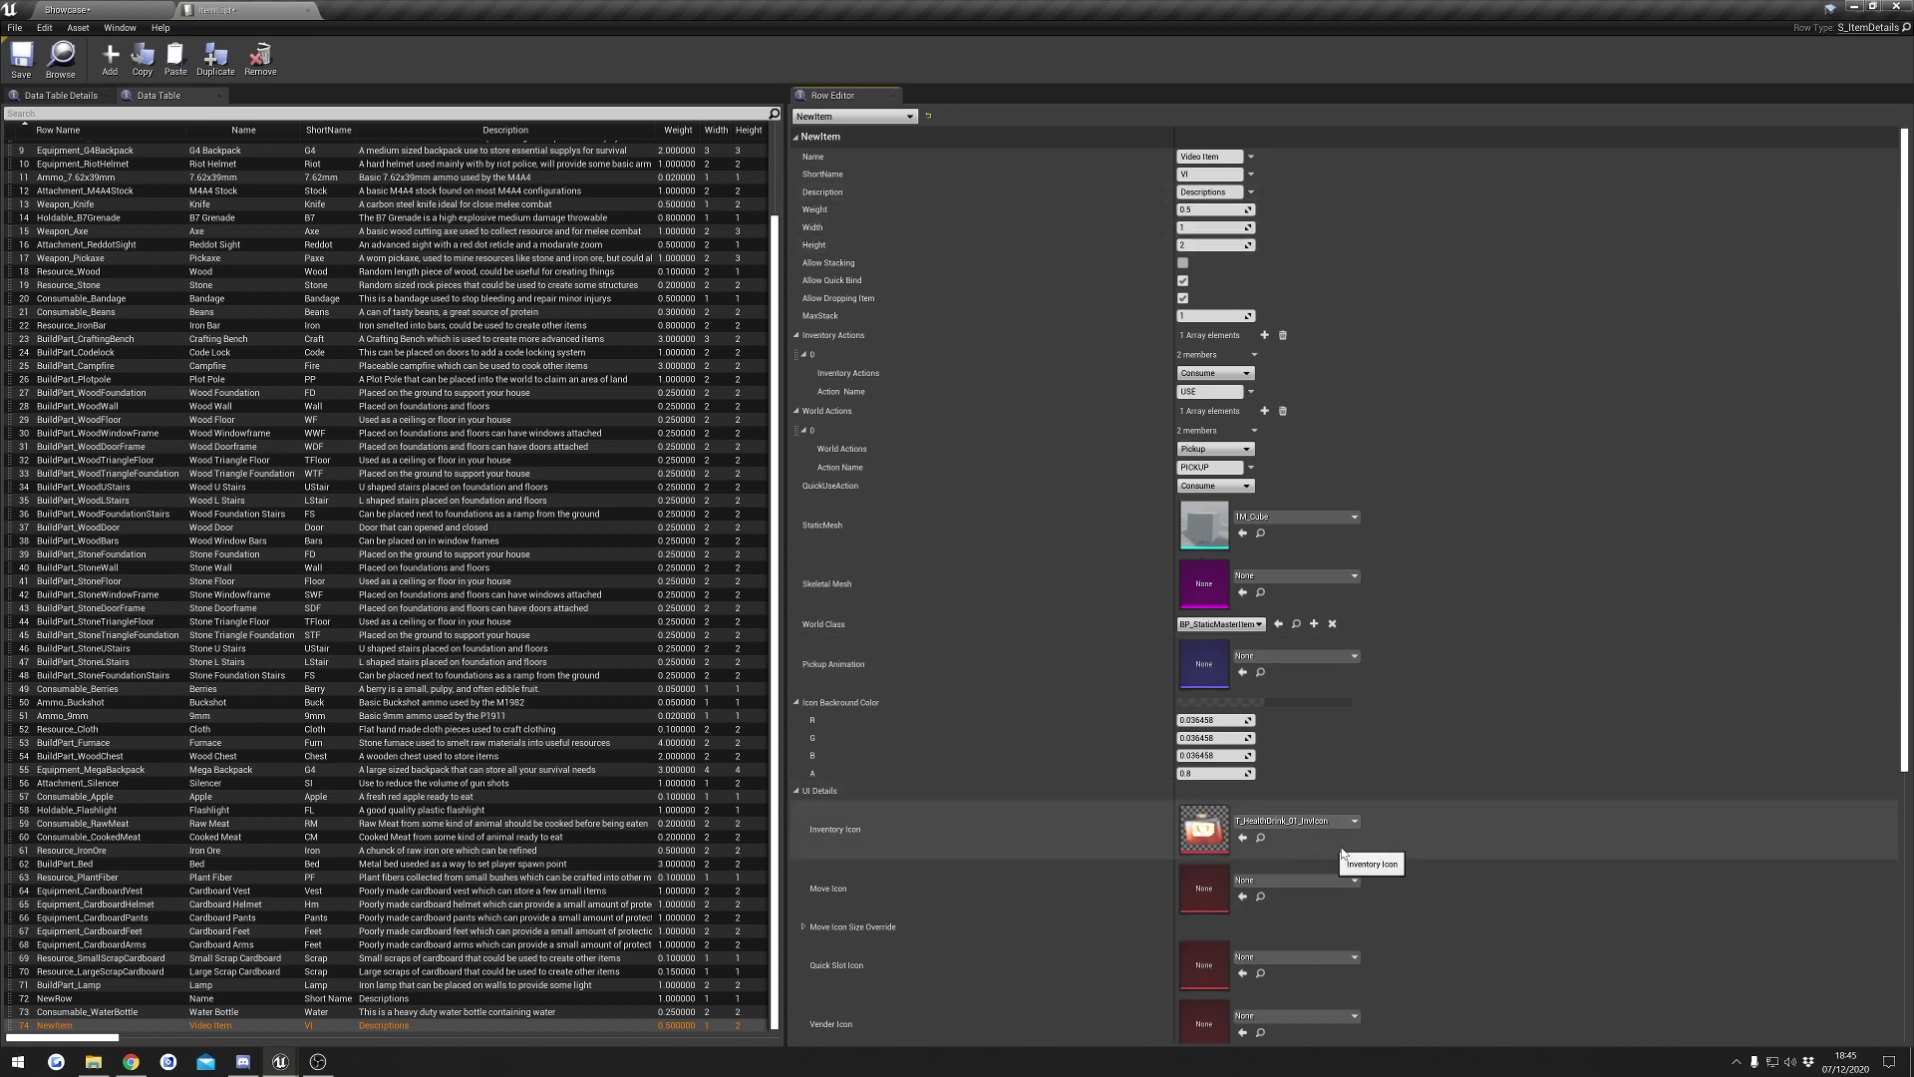
- Review the Move Icon size override and set the Quick Slot Icon to the T_HealthDrink_01_QuickSlotIcon texture
scroll(1374, 738, "down", 3)
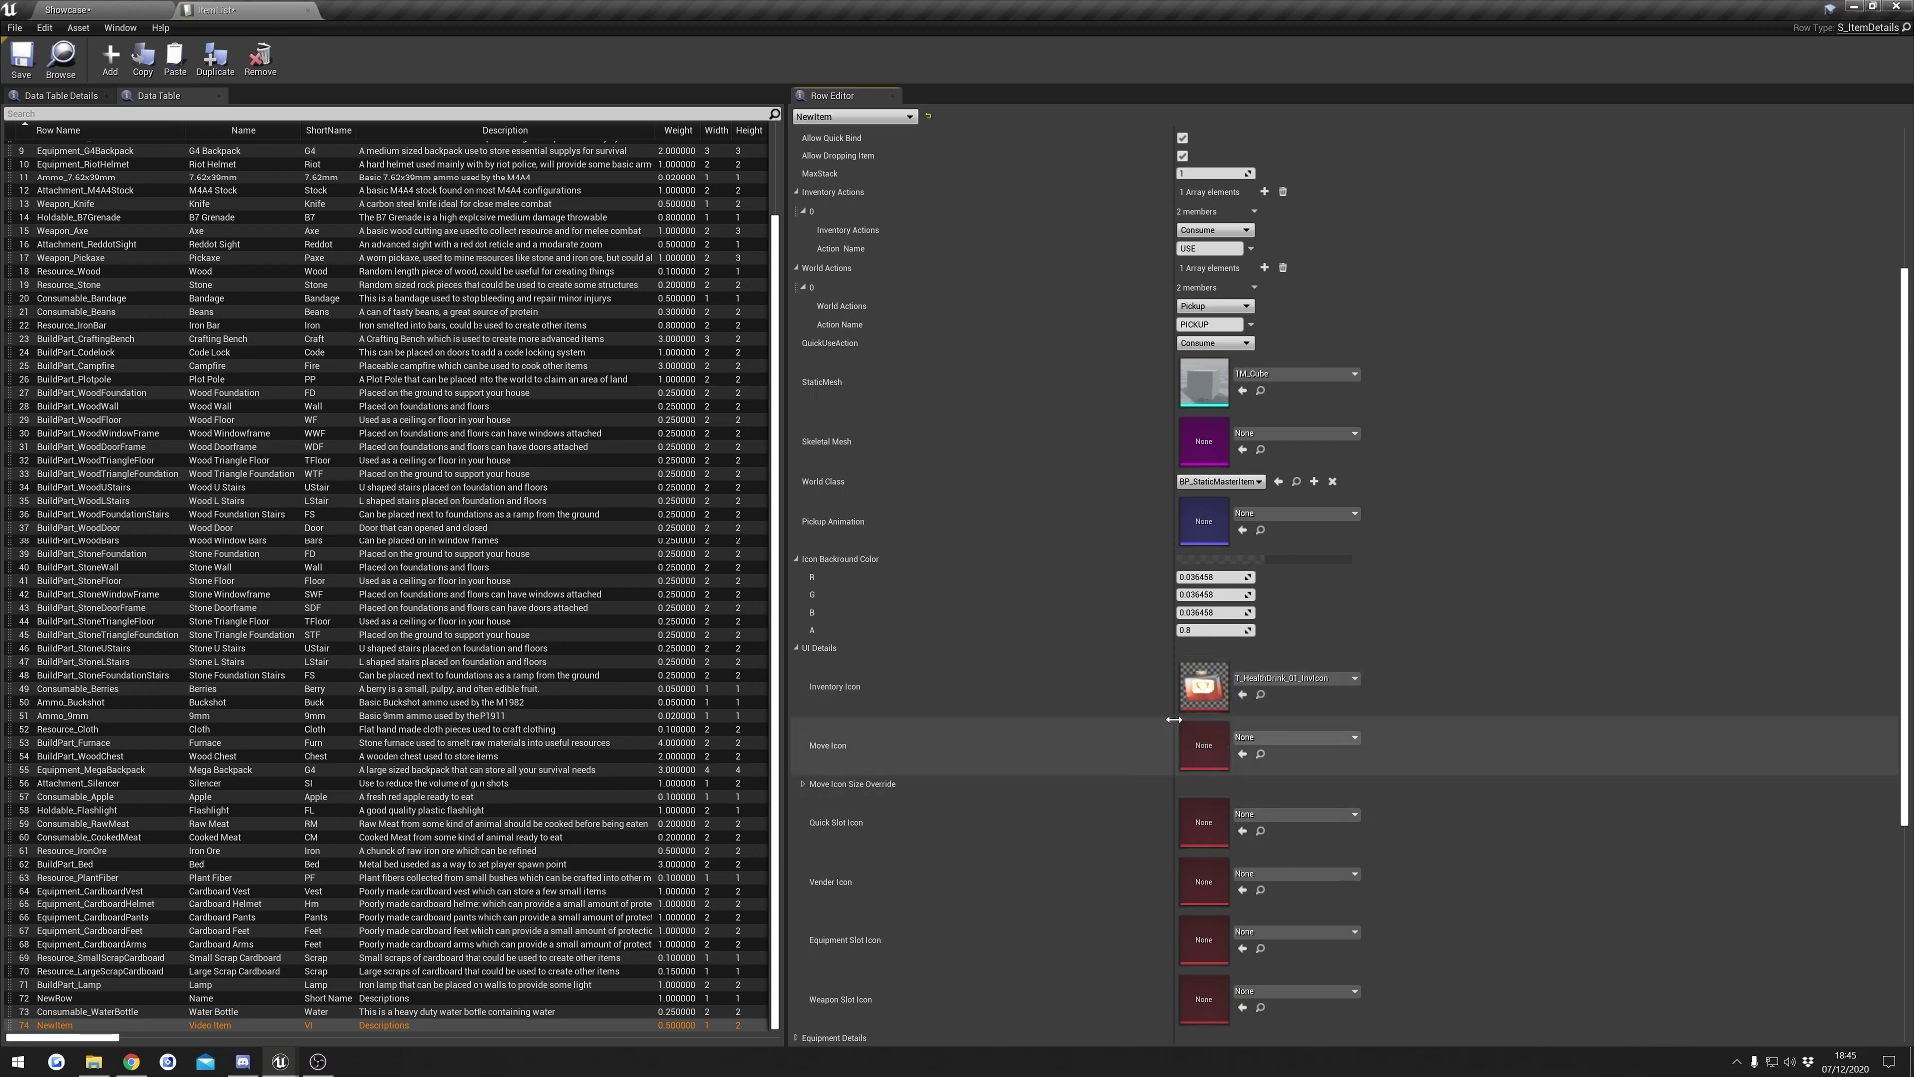
scroll(1296, 697, "down", 2)
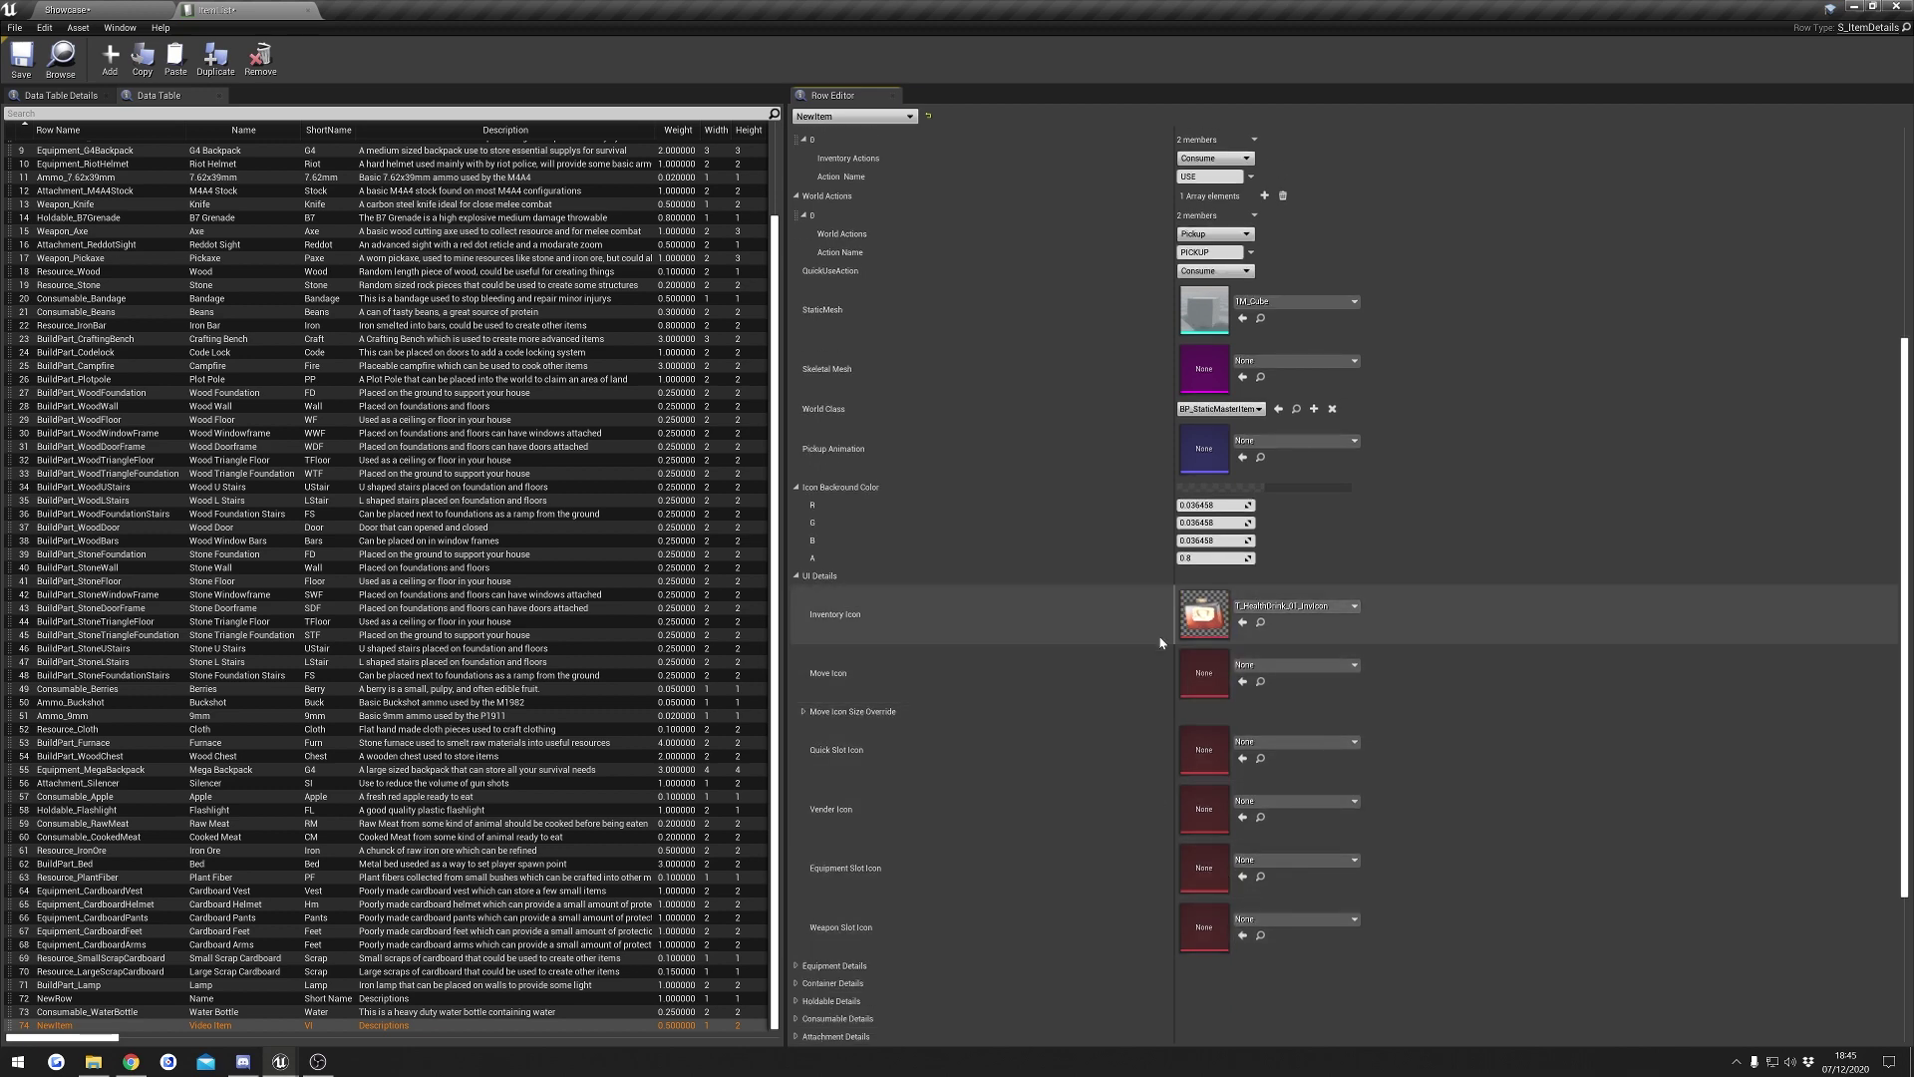
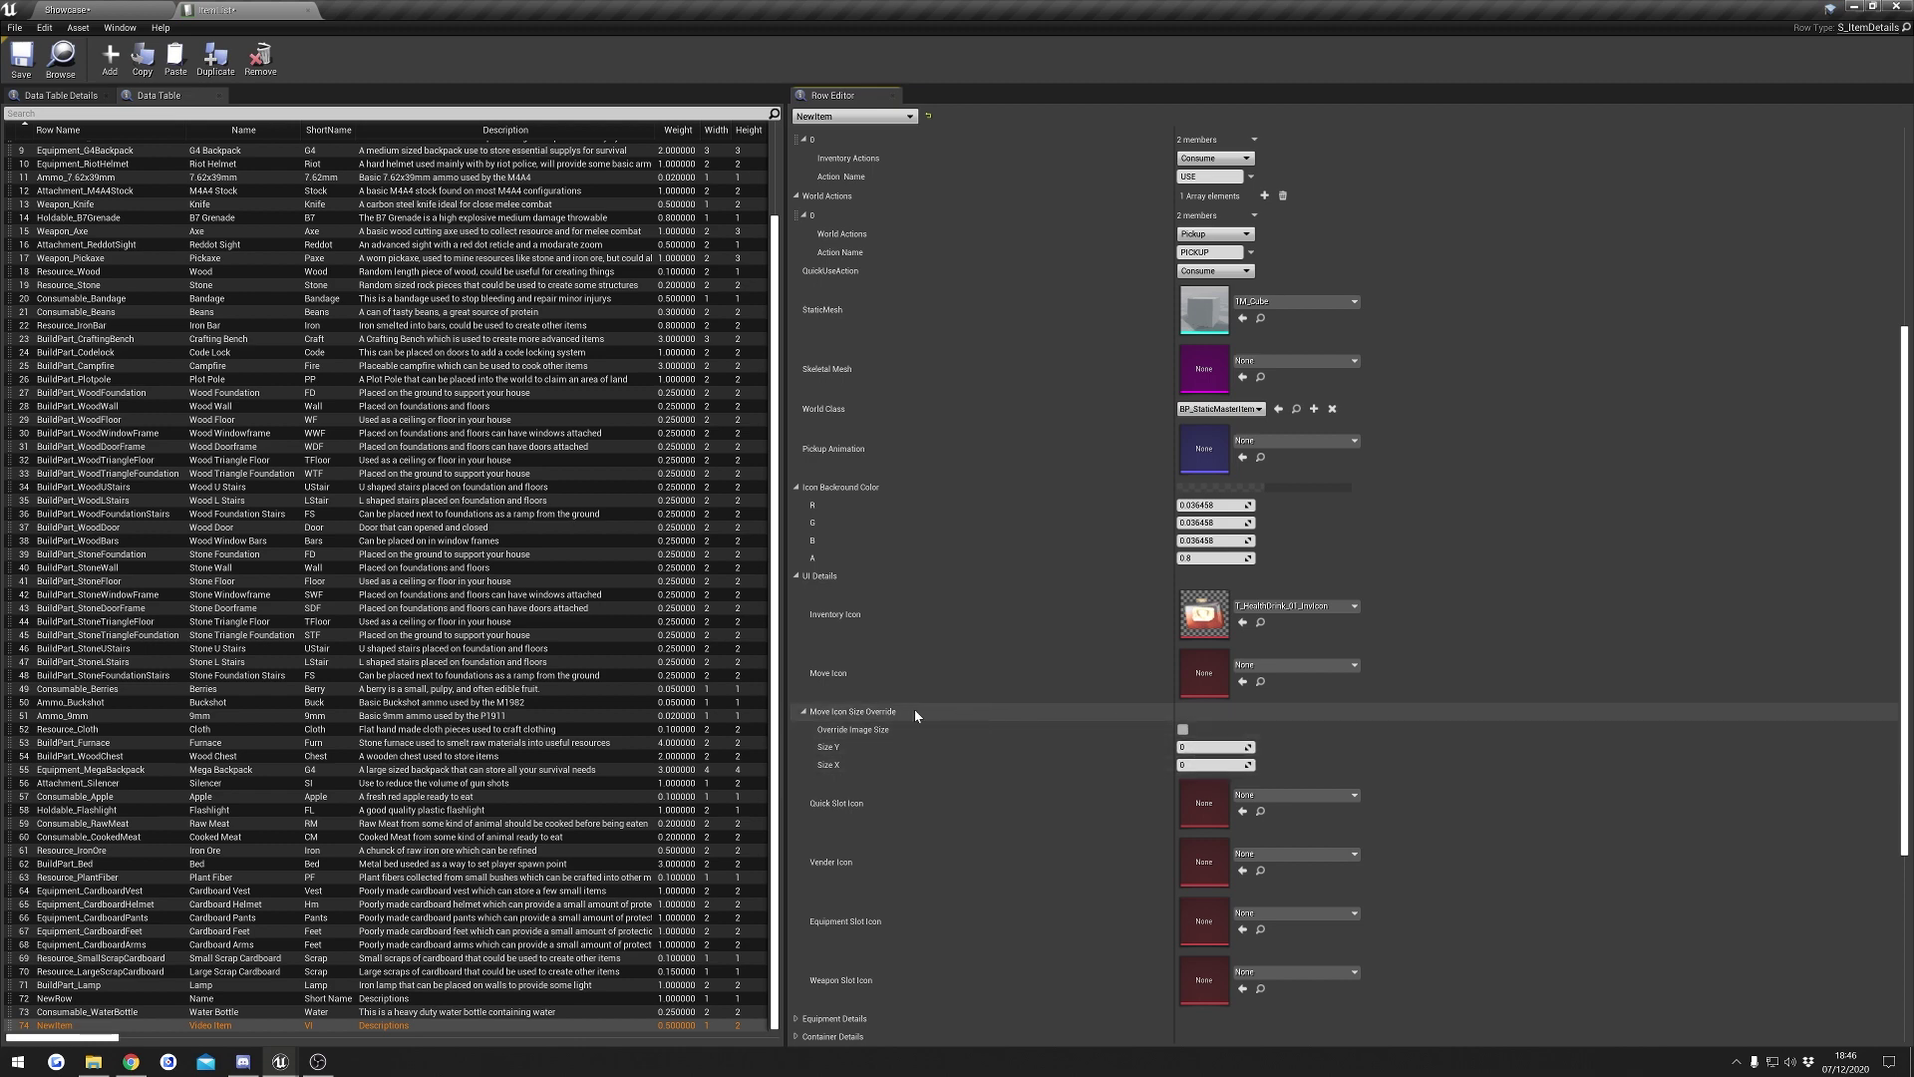
left_click(850, 712)
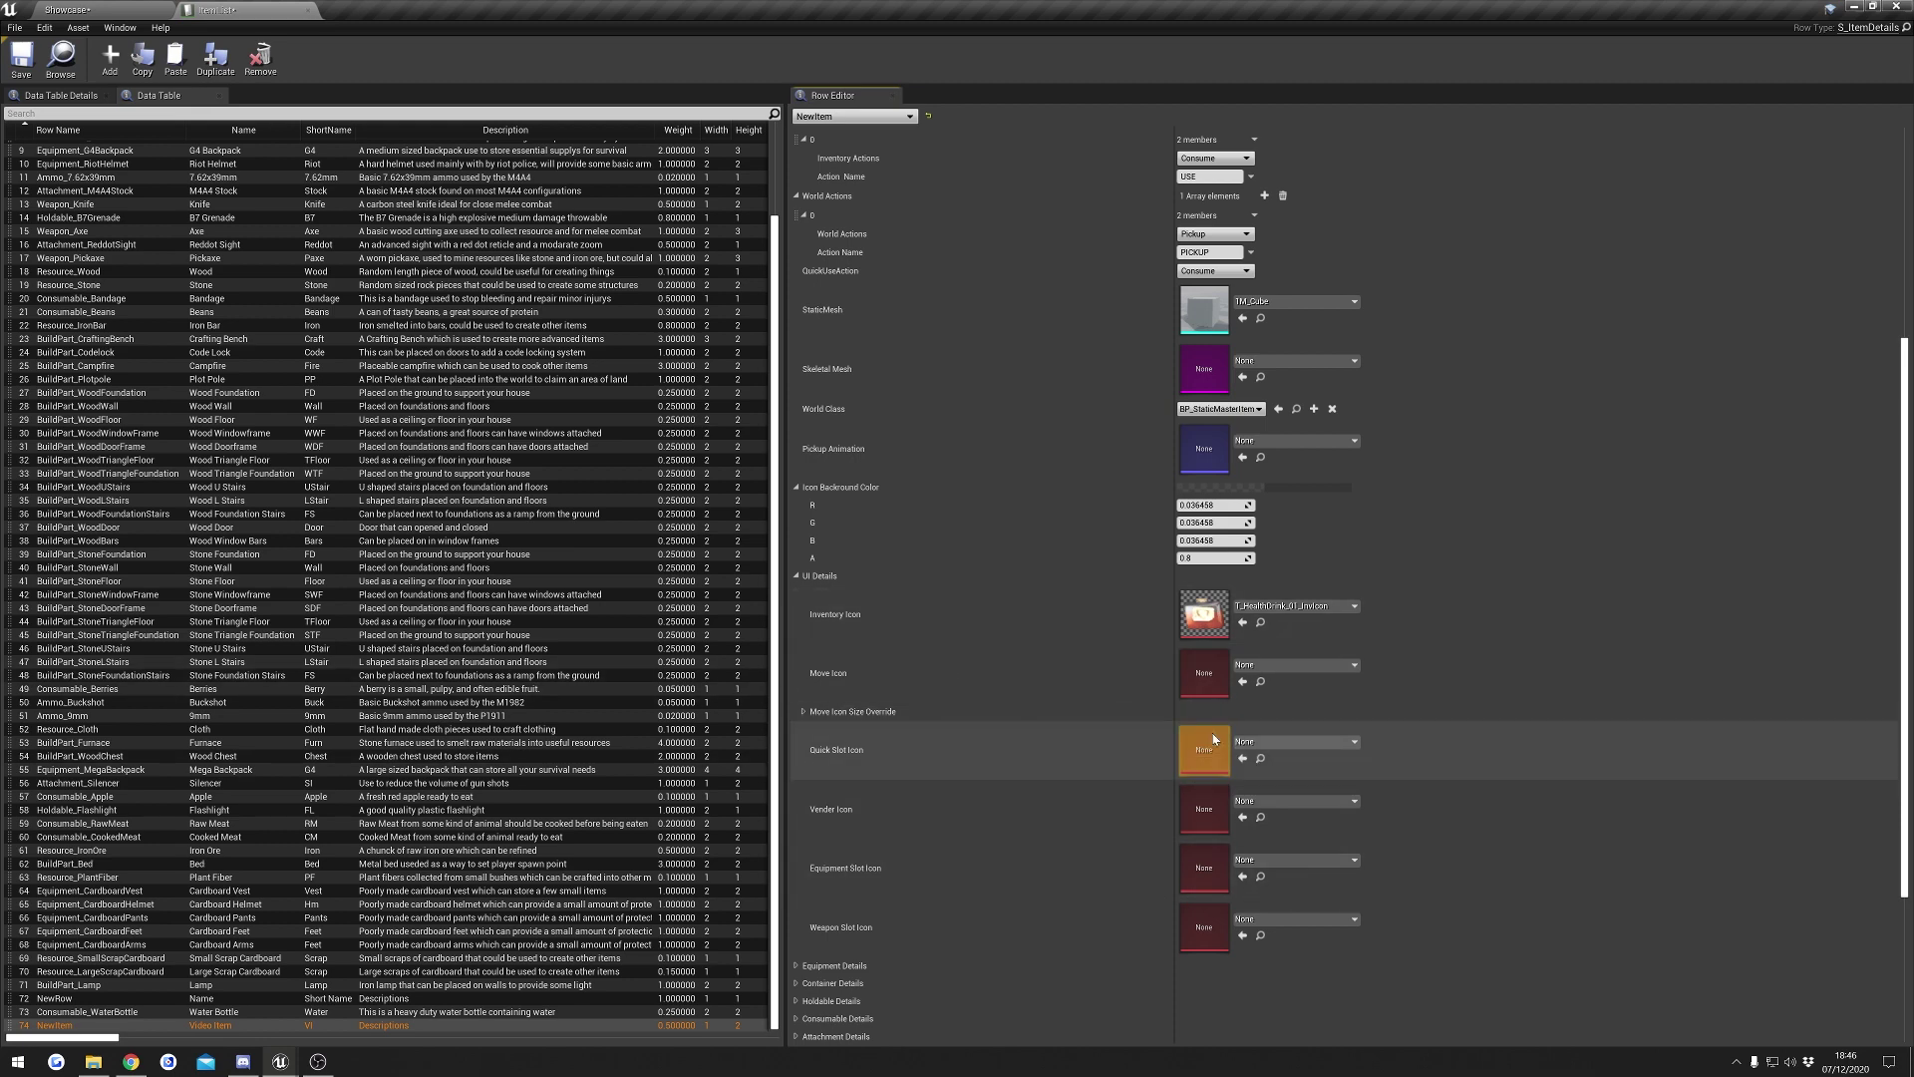
scroll(1002, 786, "down", 1)
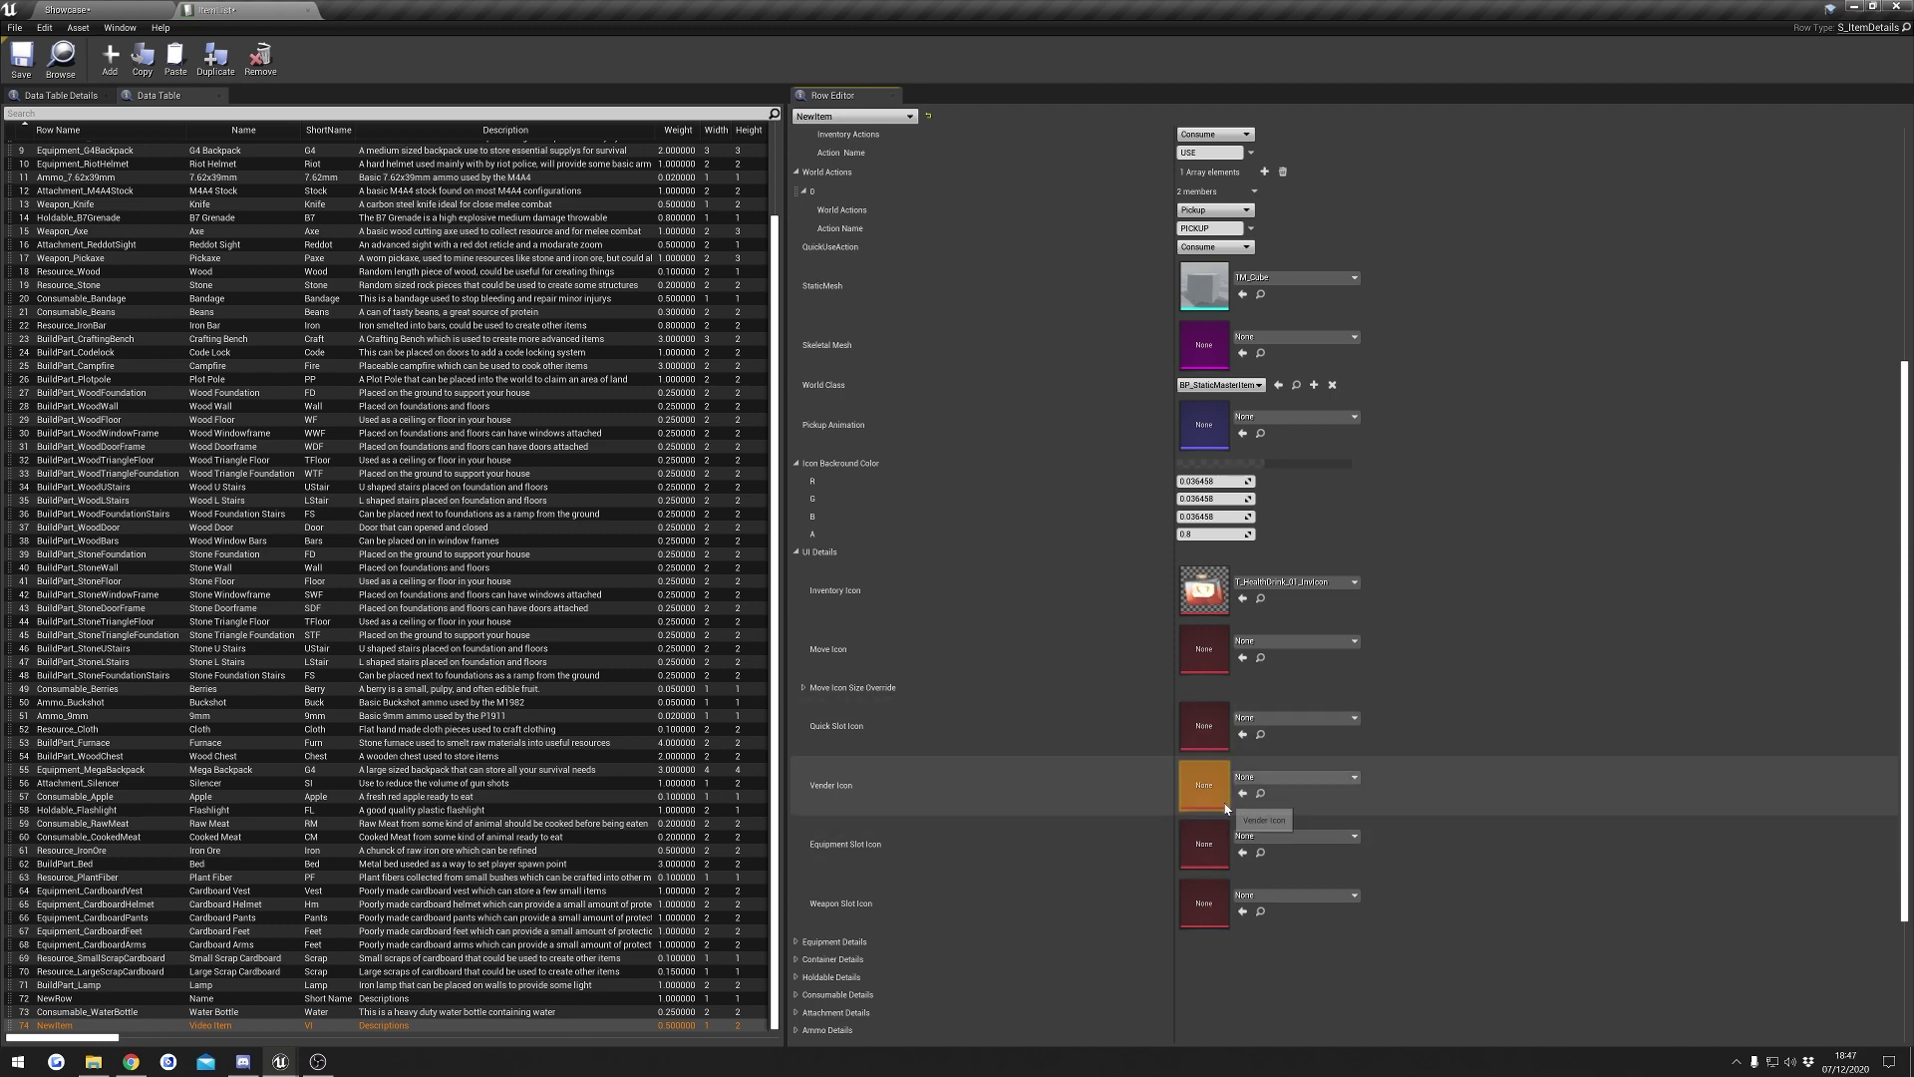
scroll(1030, 811, "down", 3)
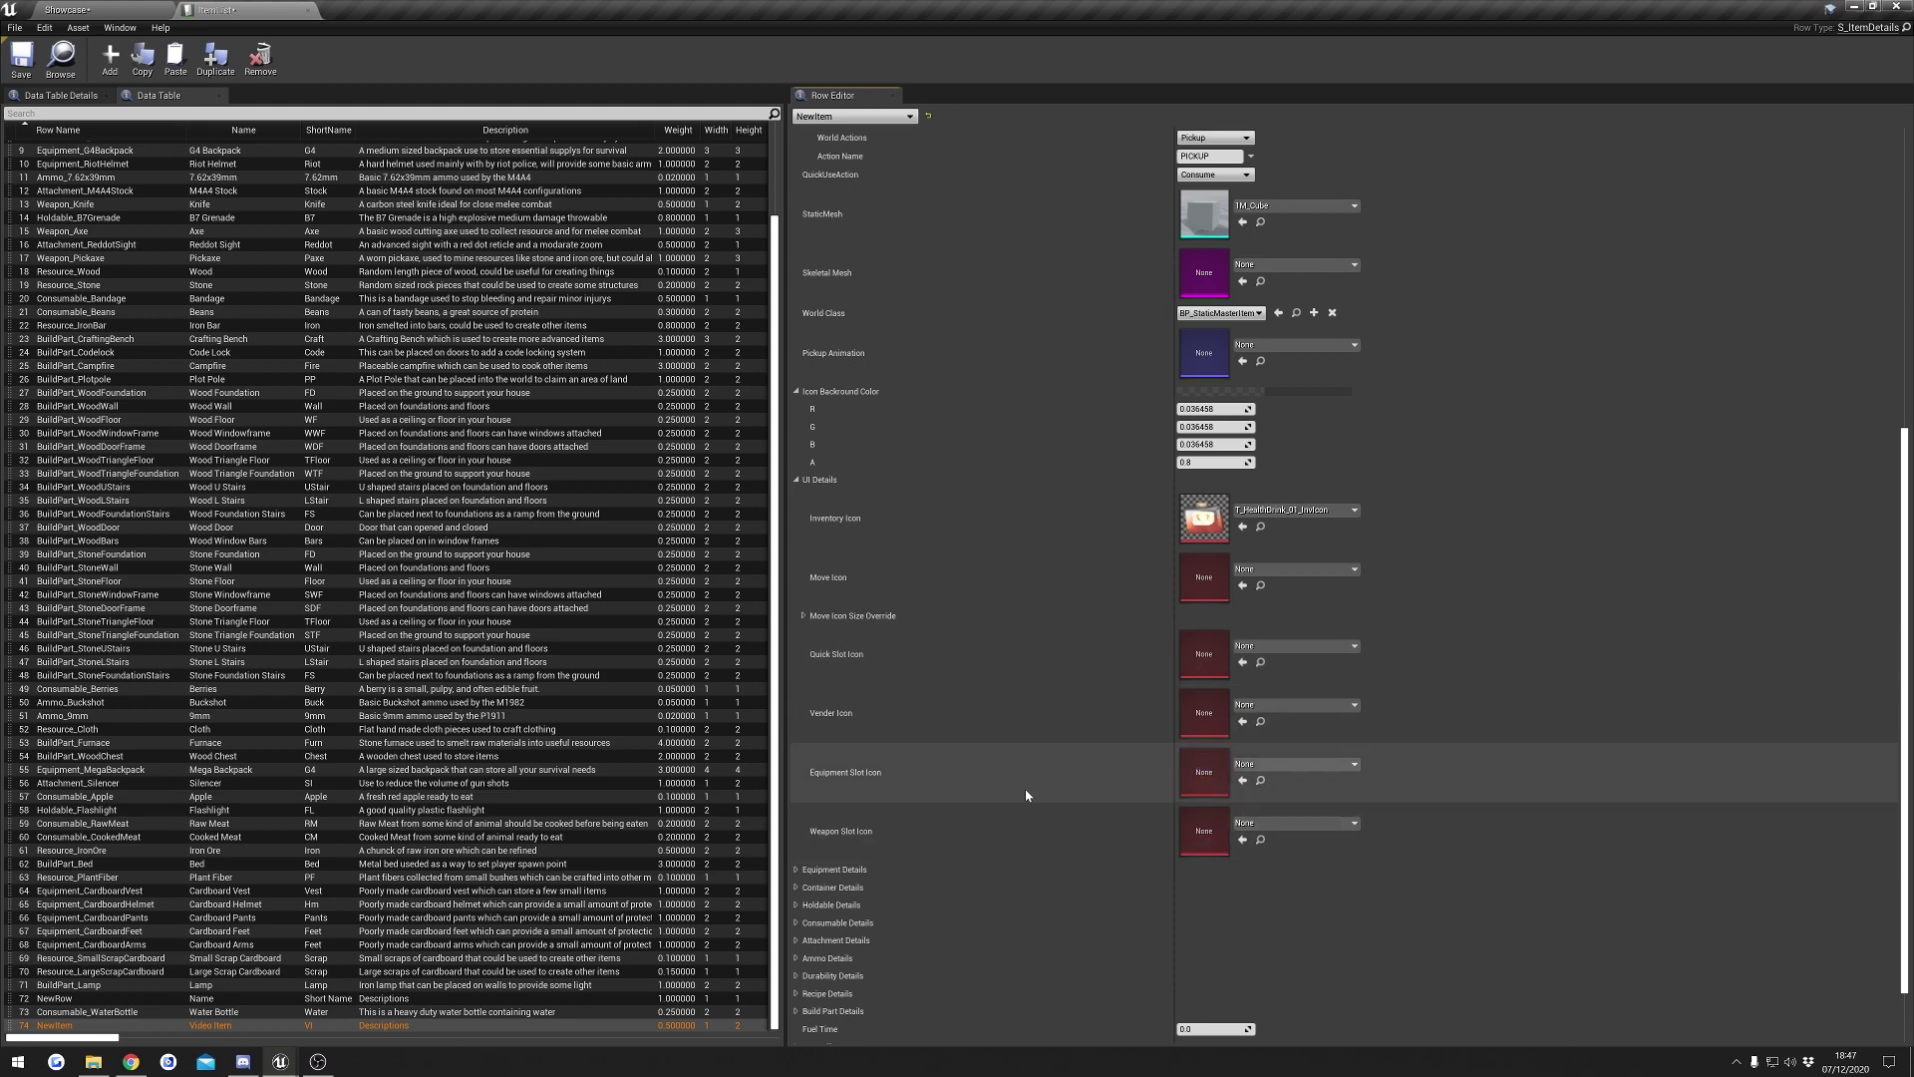
right_click(1210, 523)
left_click(1228, 533)
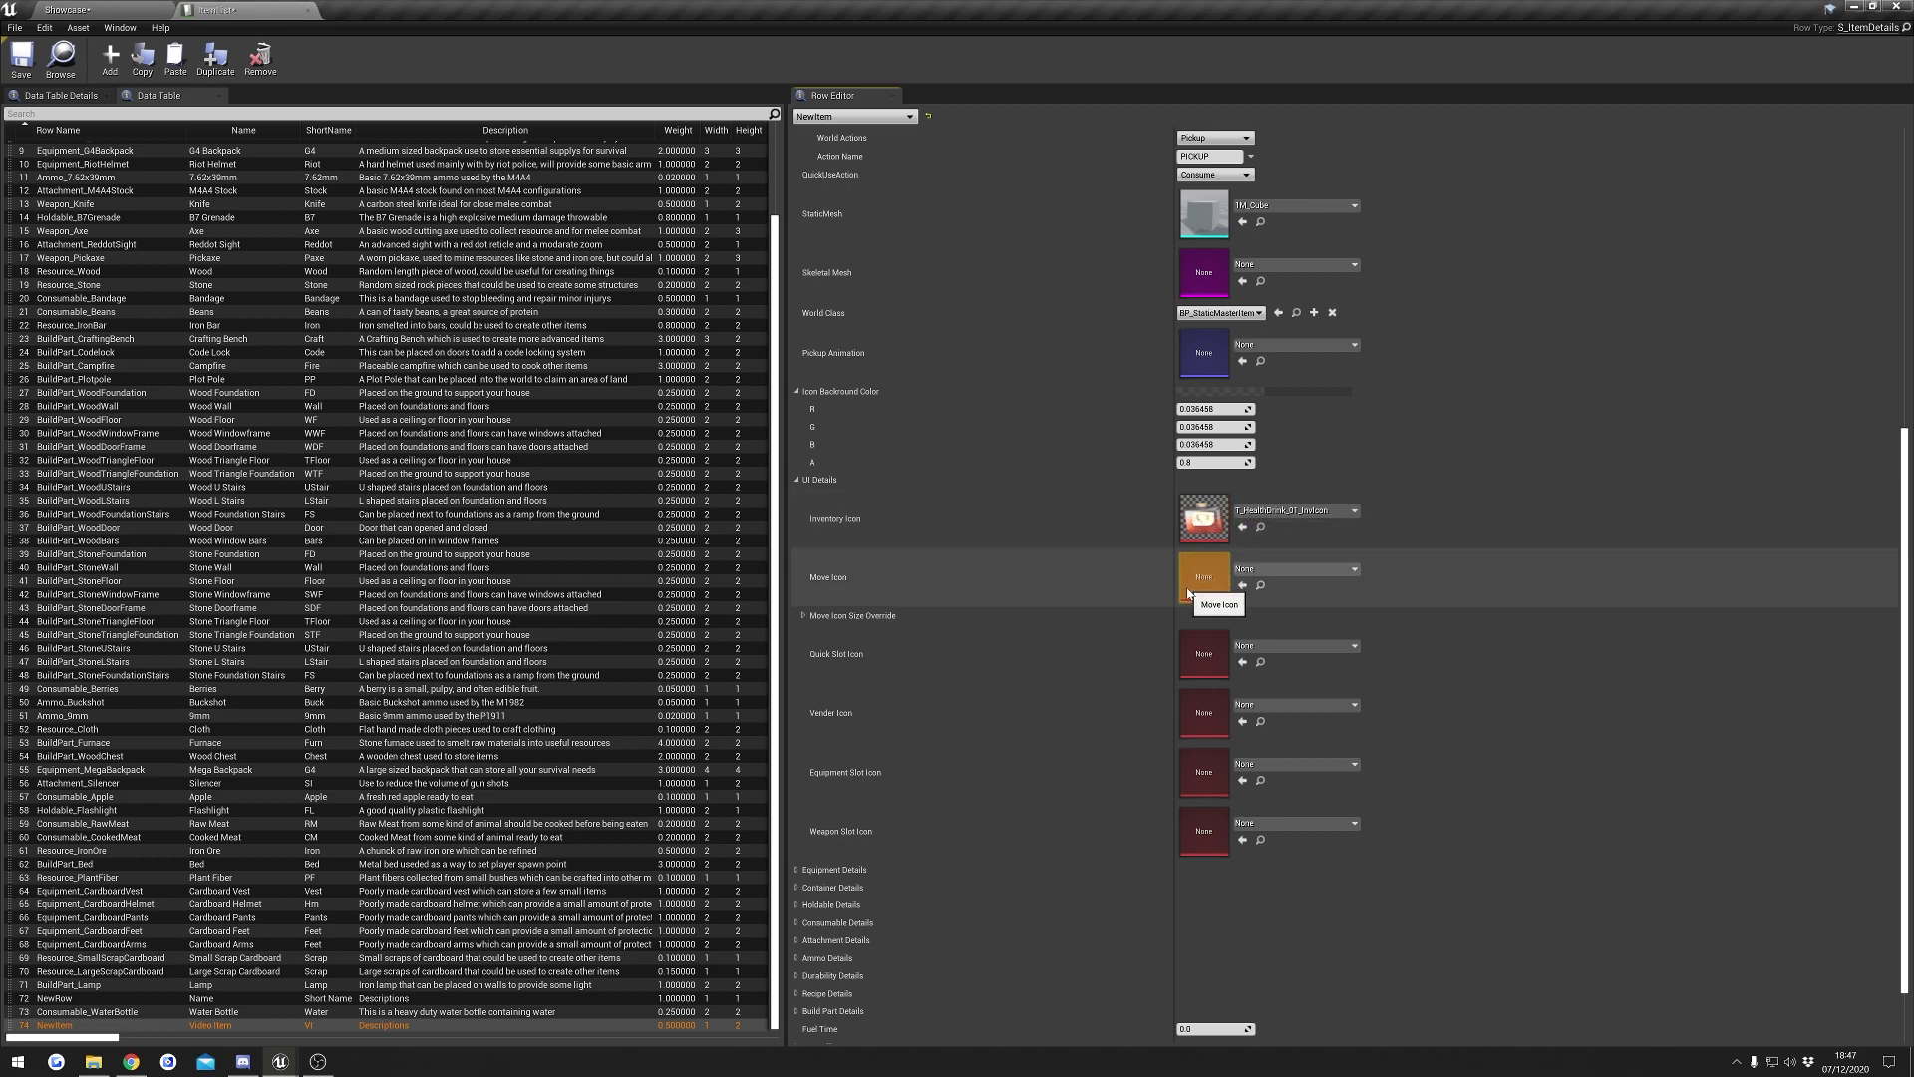
left_click(1291, 646)
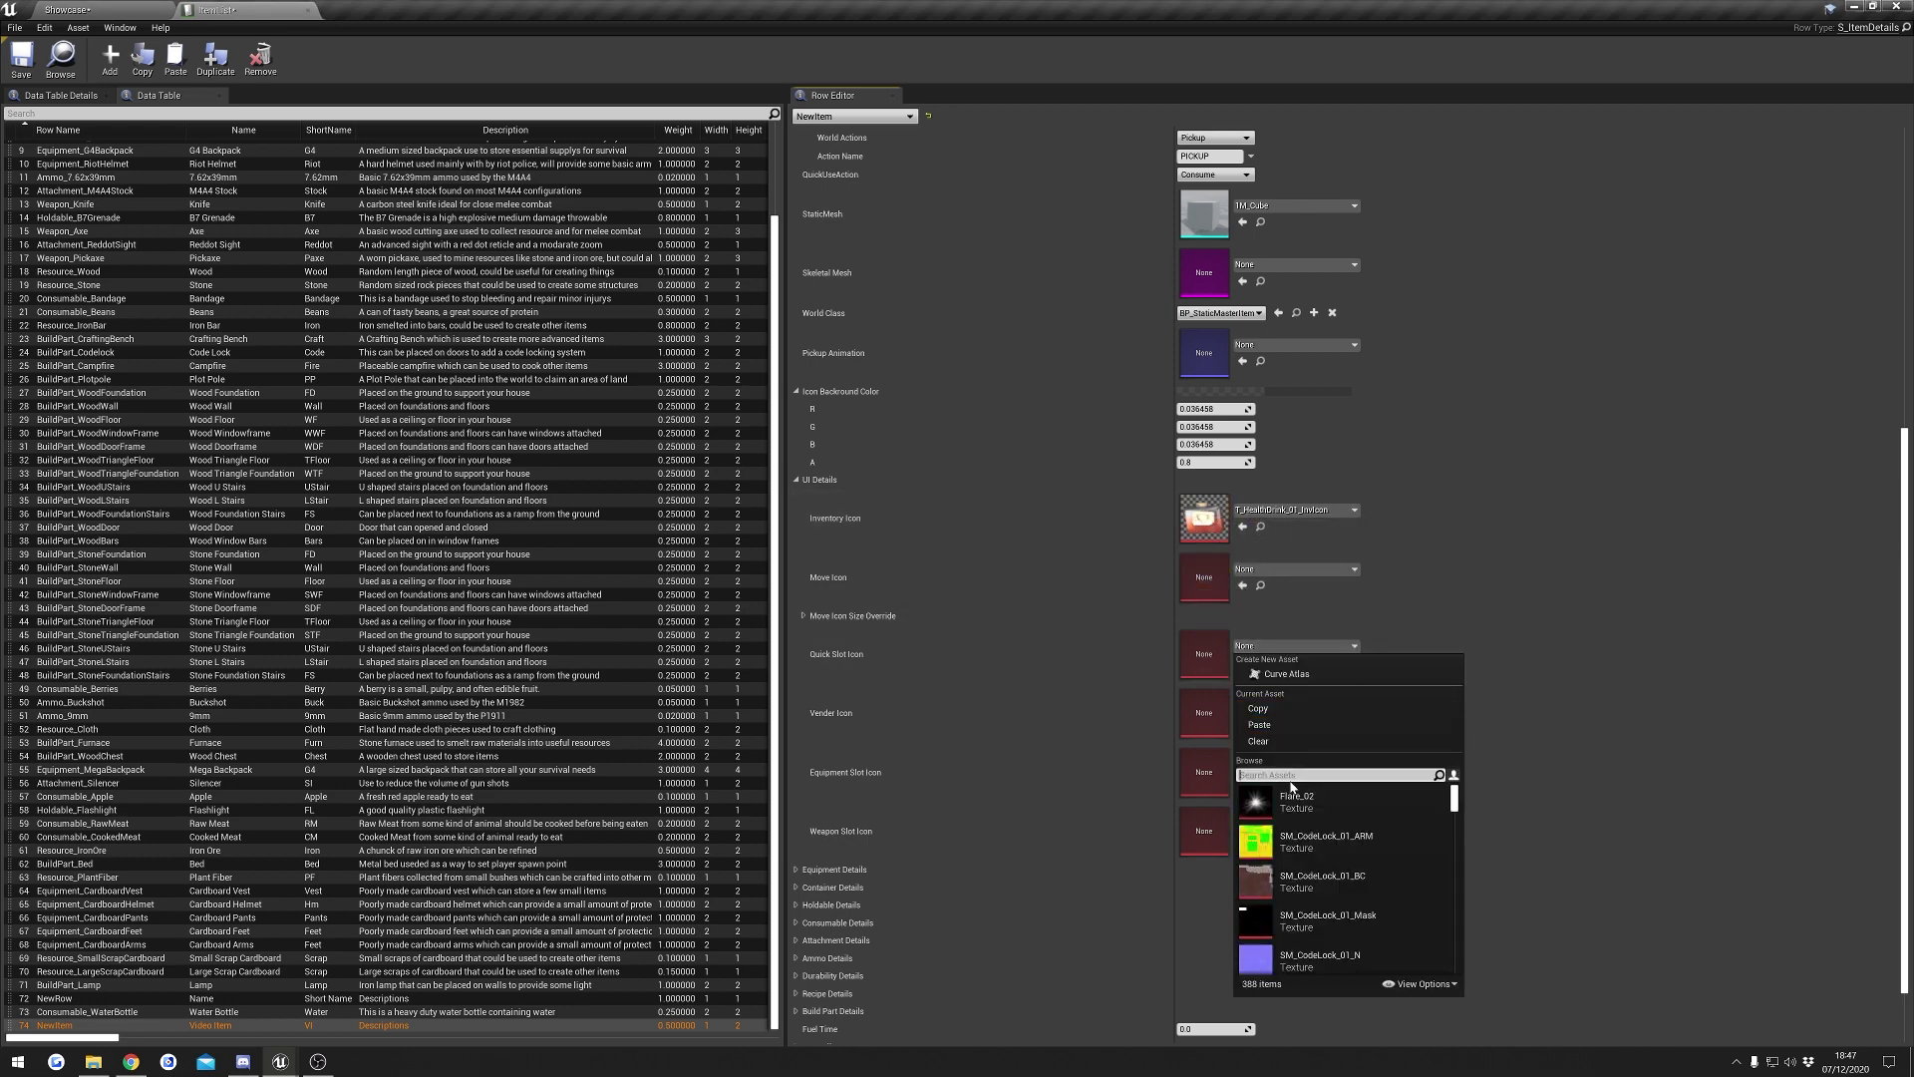
type("health")
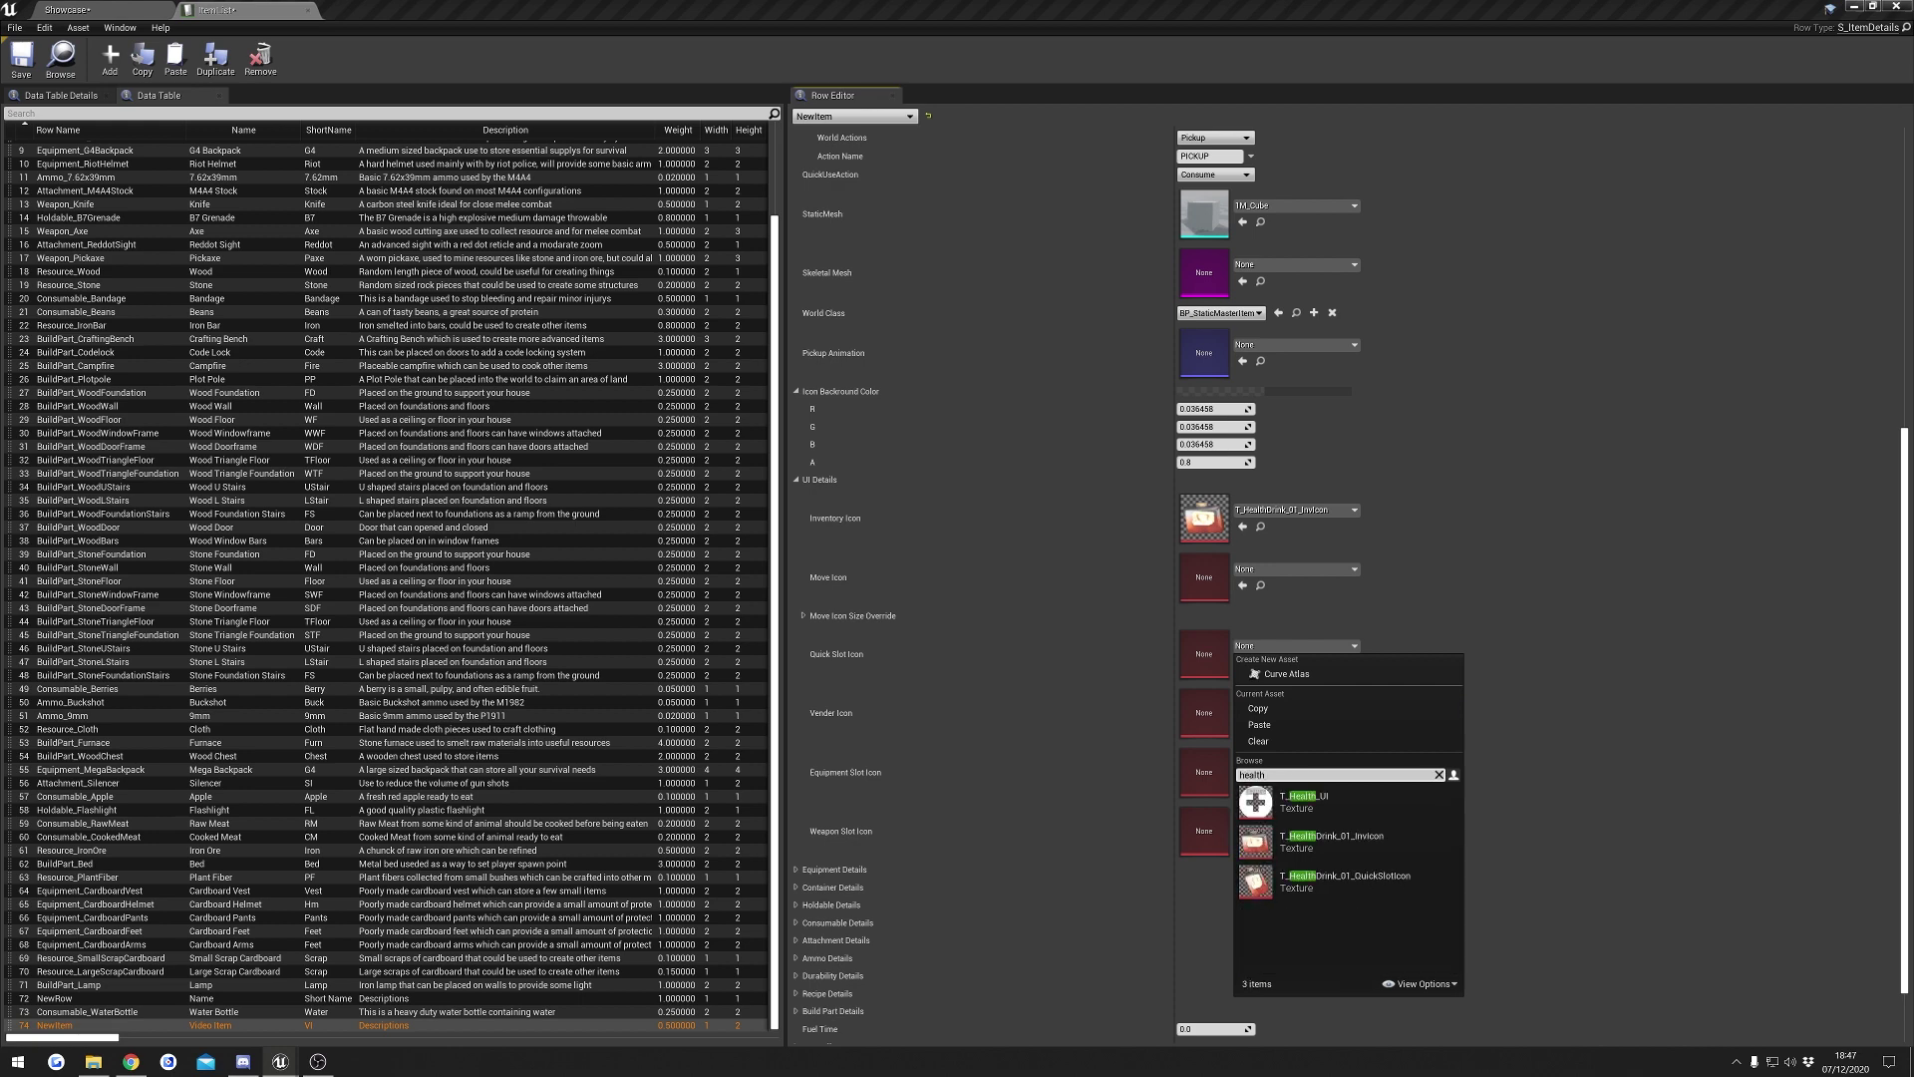
left_click(1388, 884)
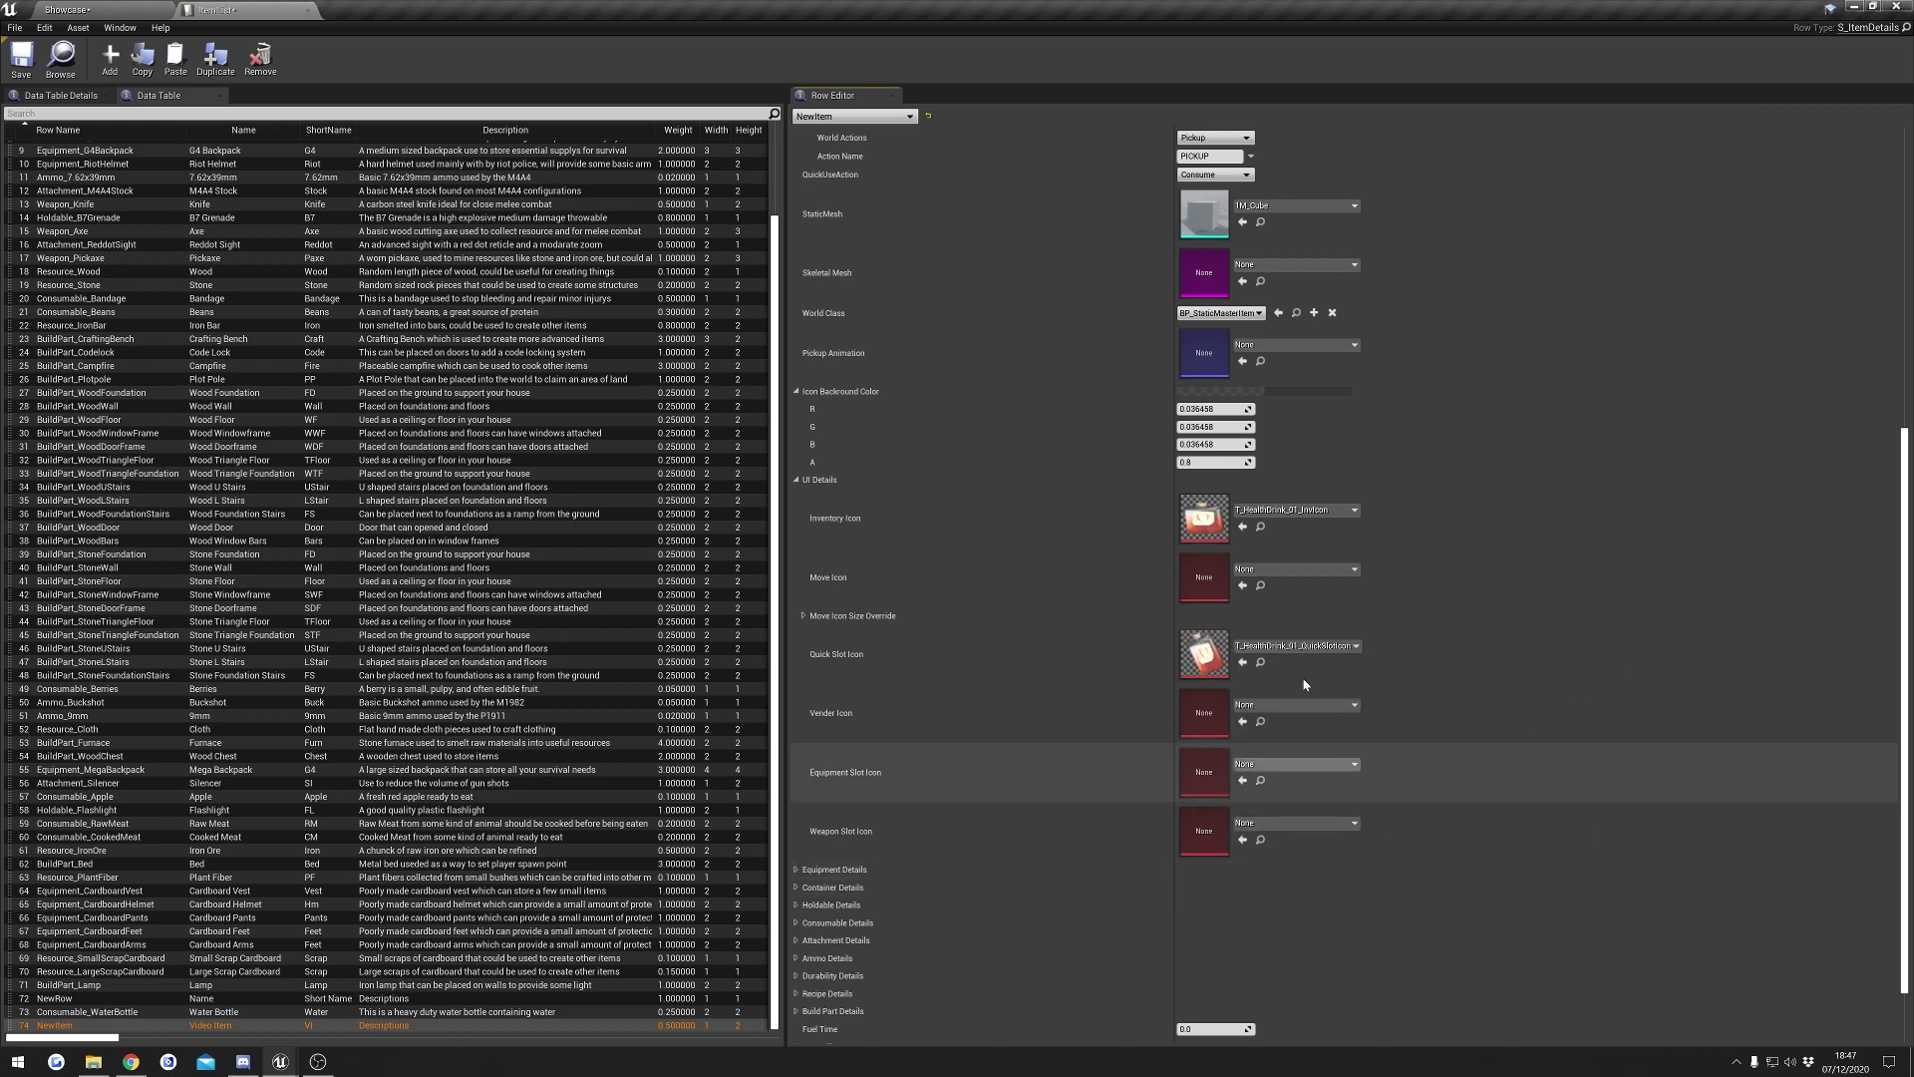
- Copy the Quick Slot Icon texture to the Vender Icon
right_click(1208, 650)
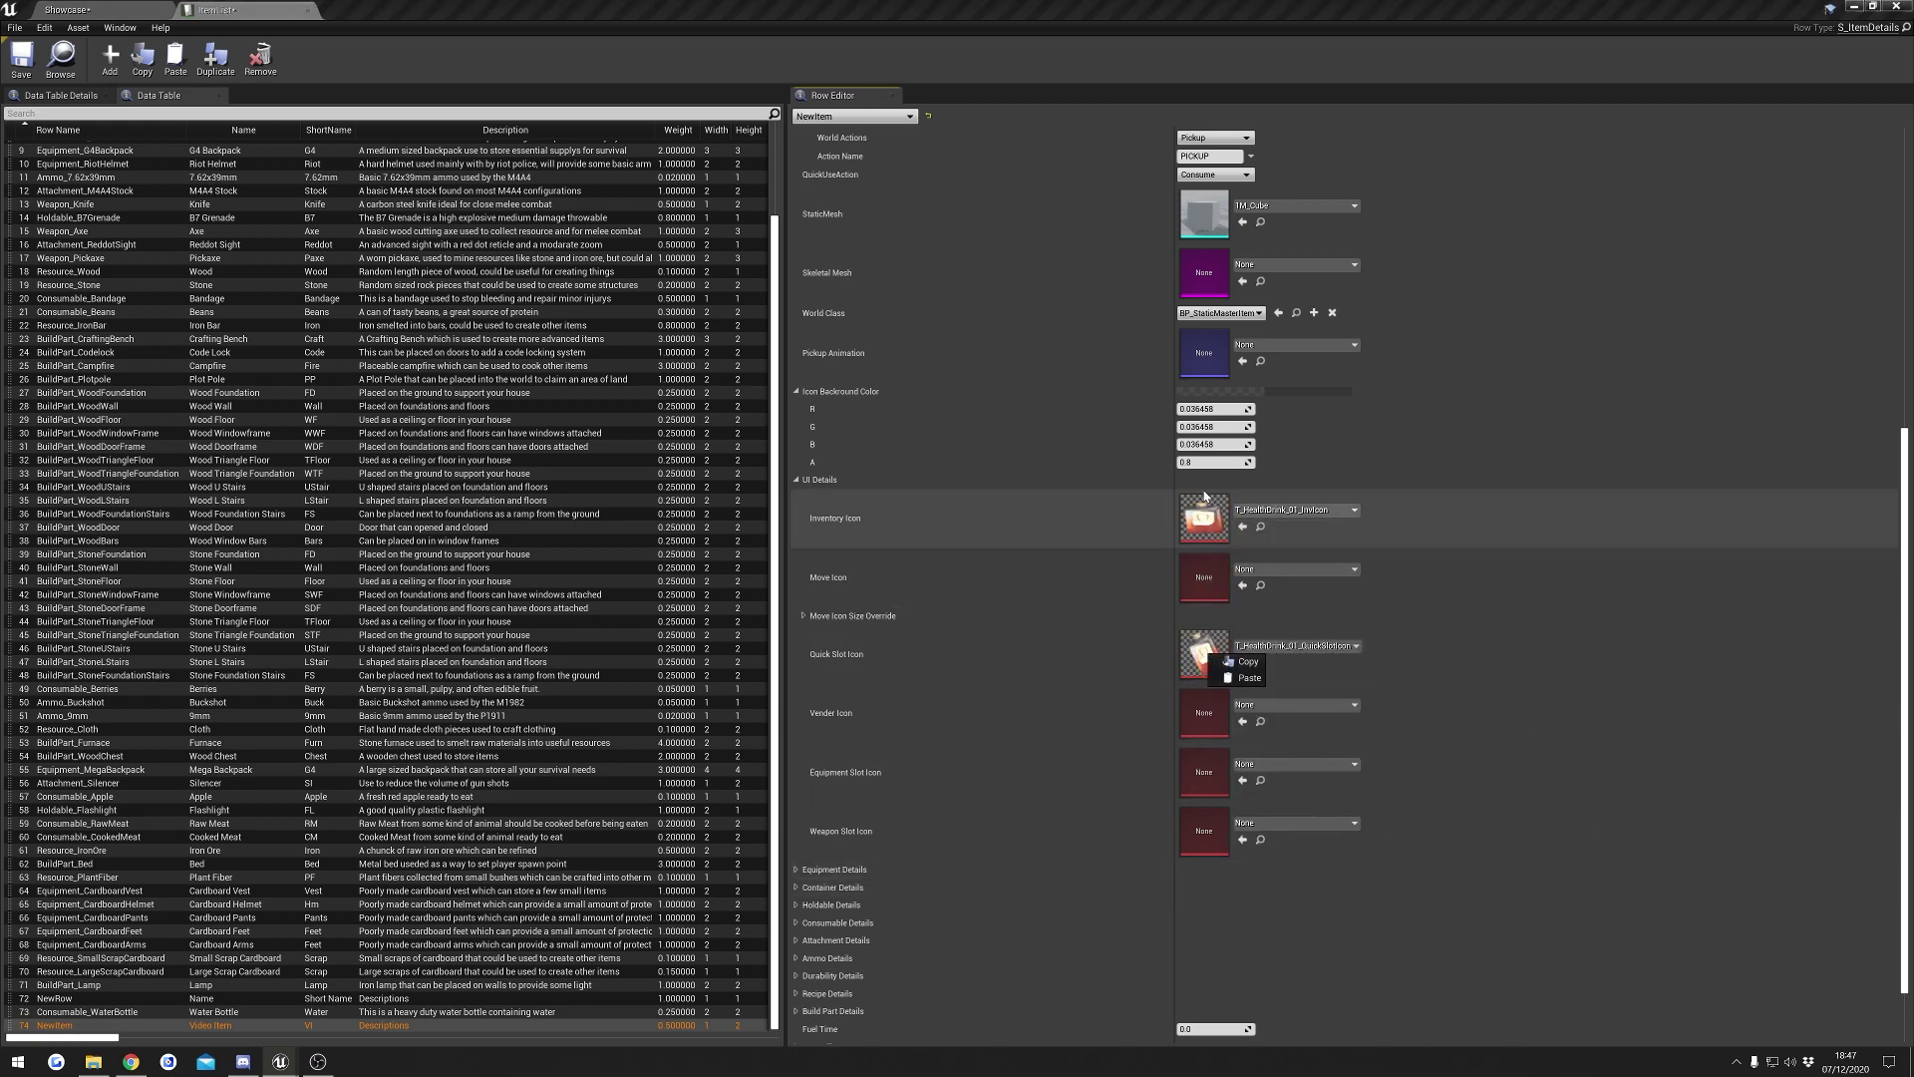
left_click(1241, 662)
right_click(1211, 716)
left_click(1238, 743)
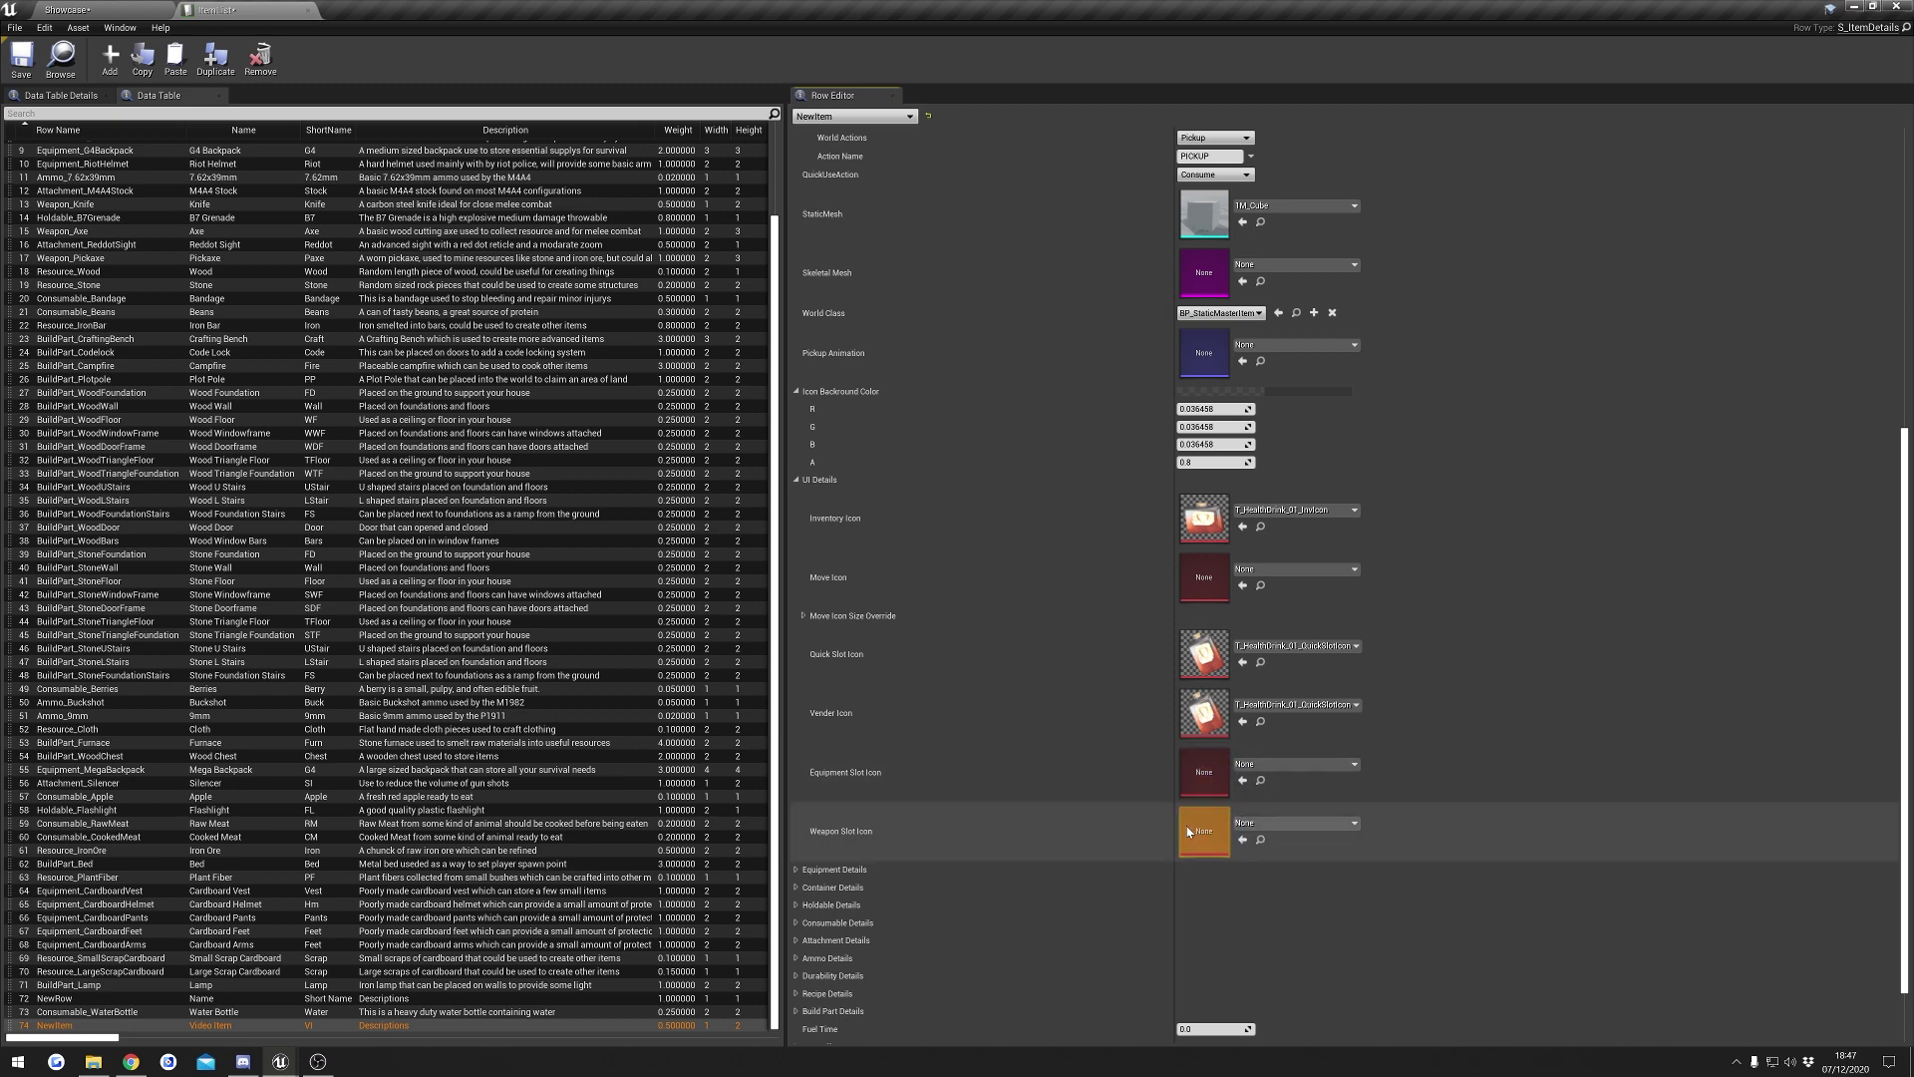
- Enable Can Consume in the item's Consumable Details and set Health to 10
scroll(1136, 797, "down", 1)
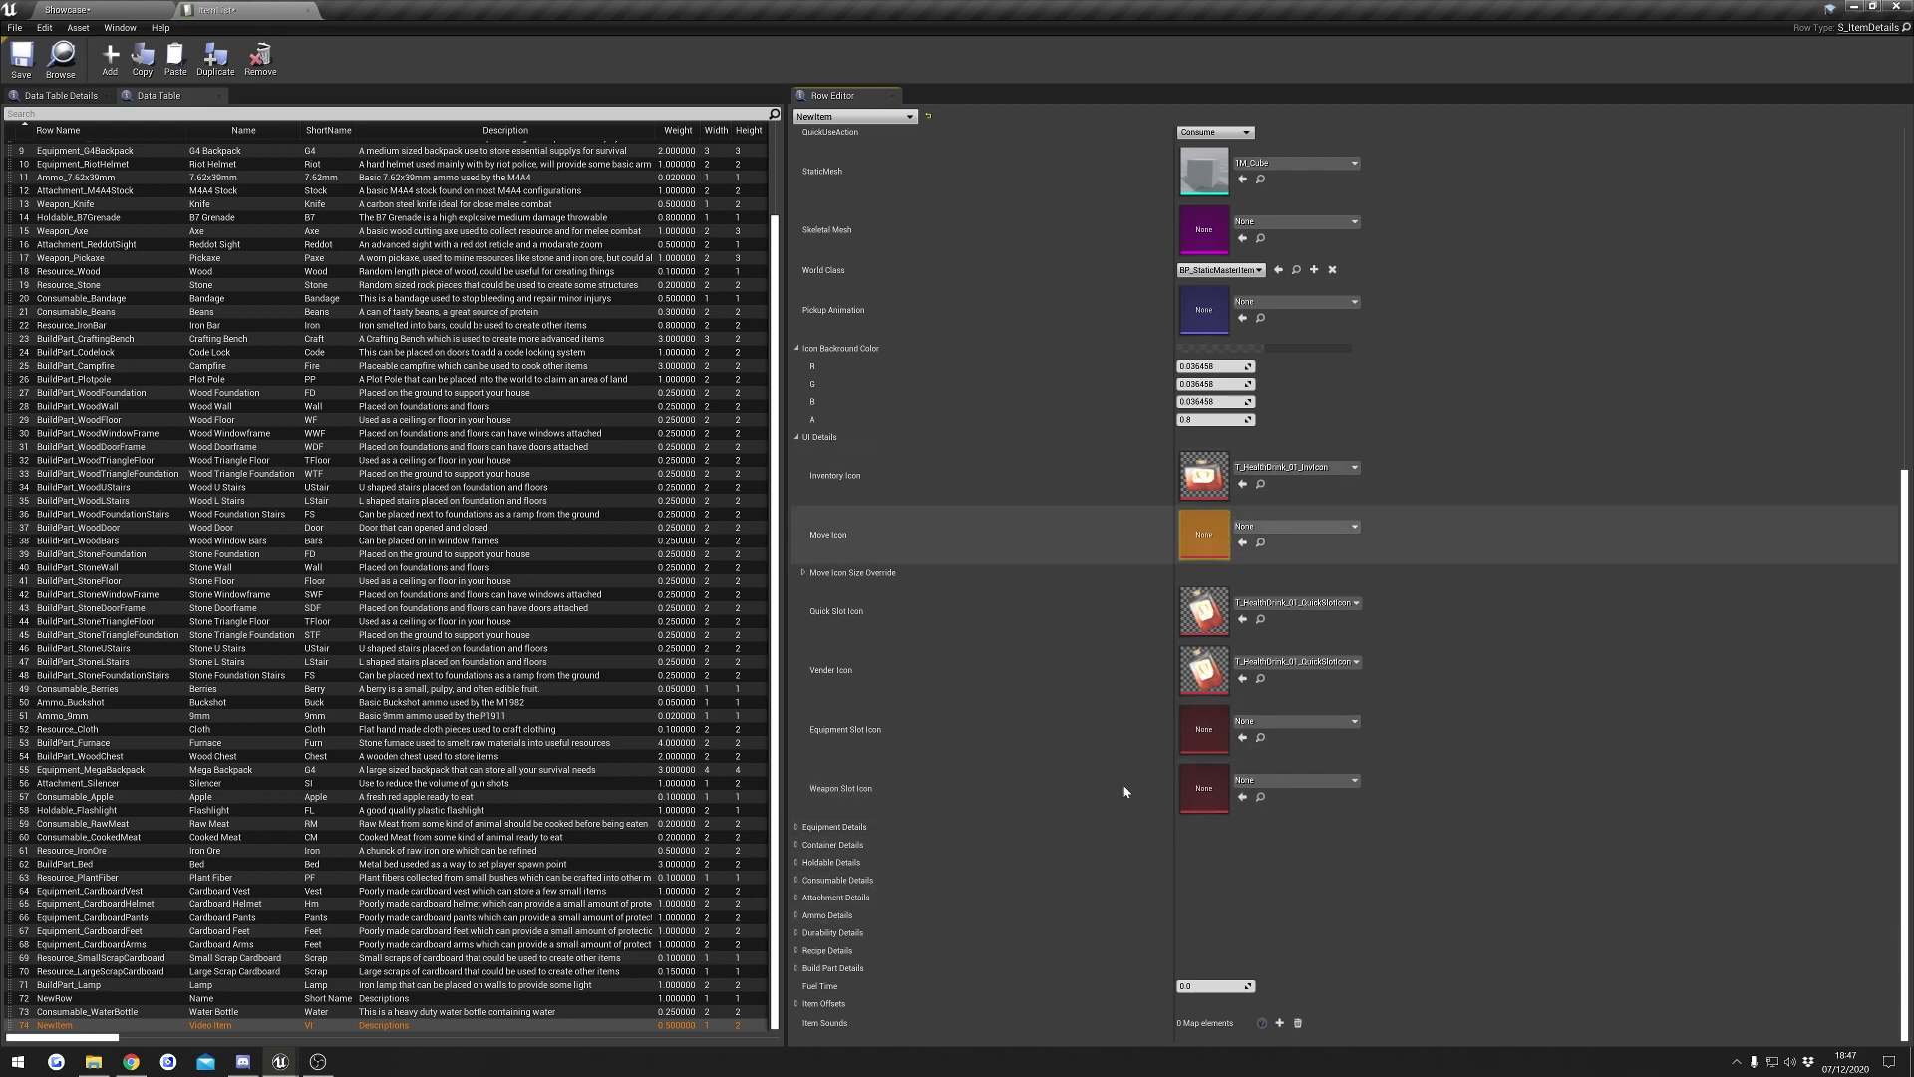
left_click(842, 880)
scroll(1083, 777, "down", 2)
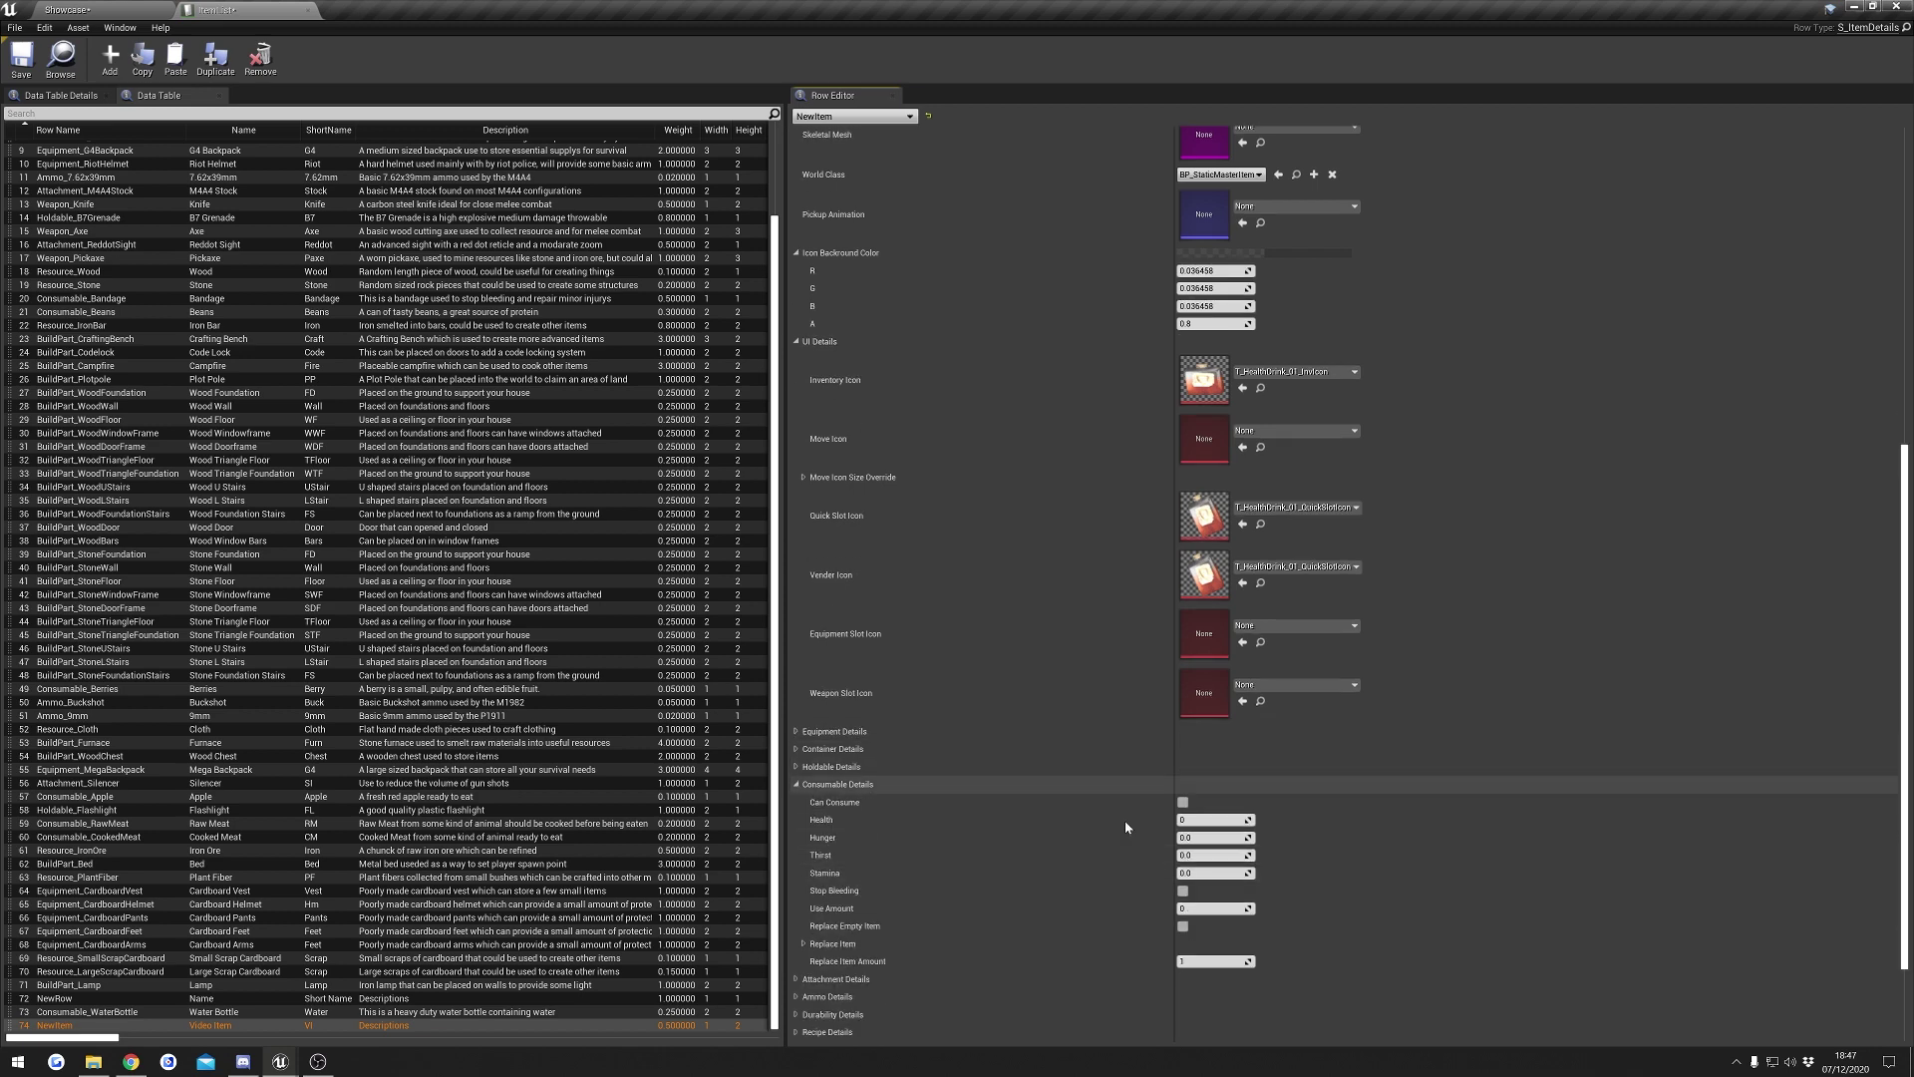
scroll(1067, 798, "down", 1)
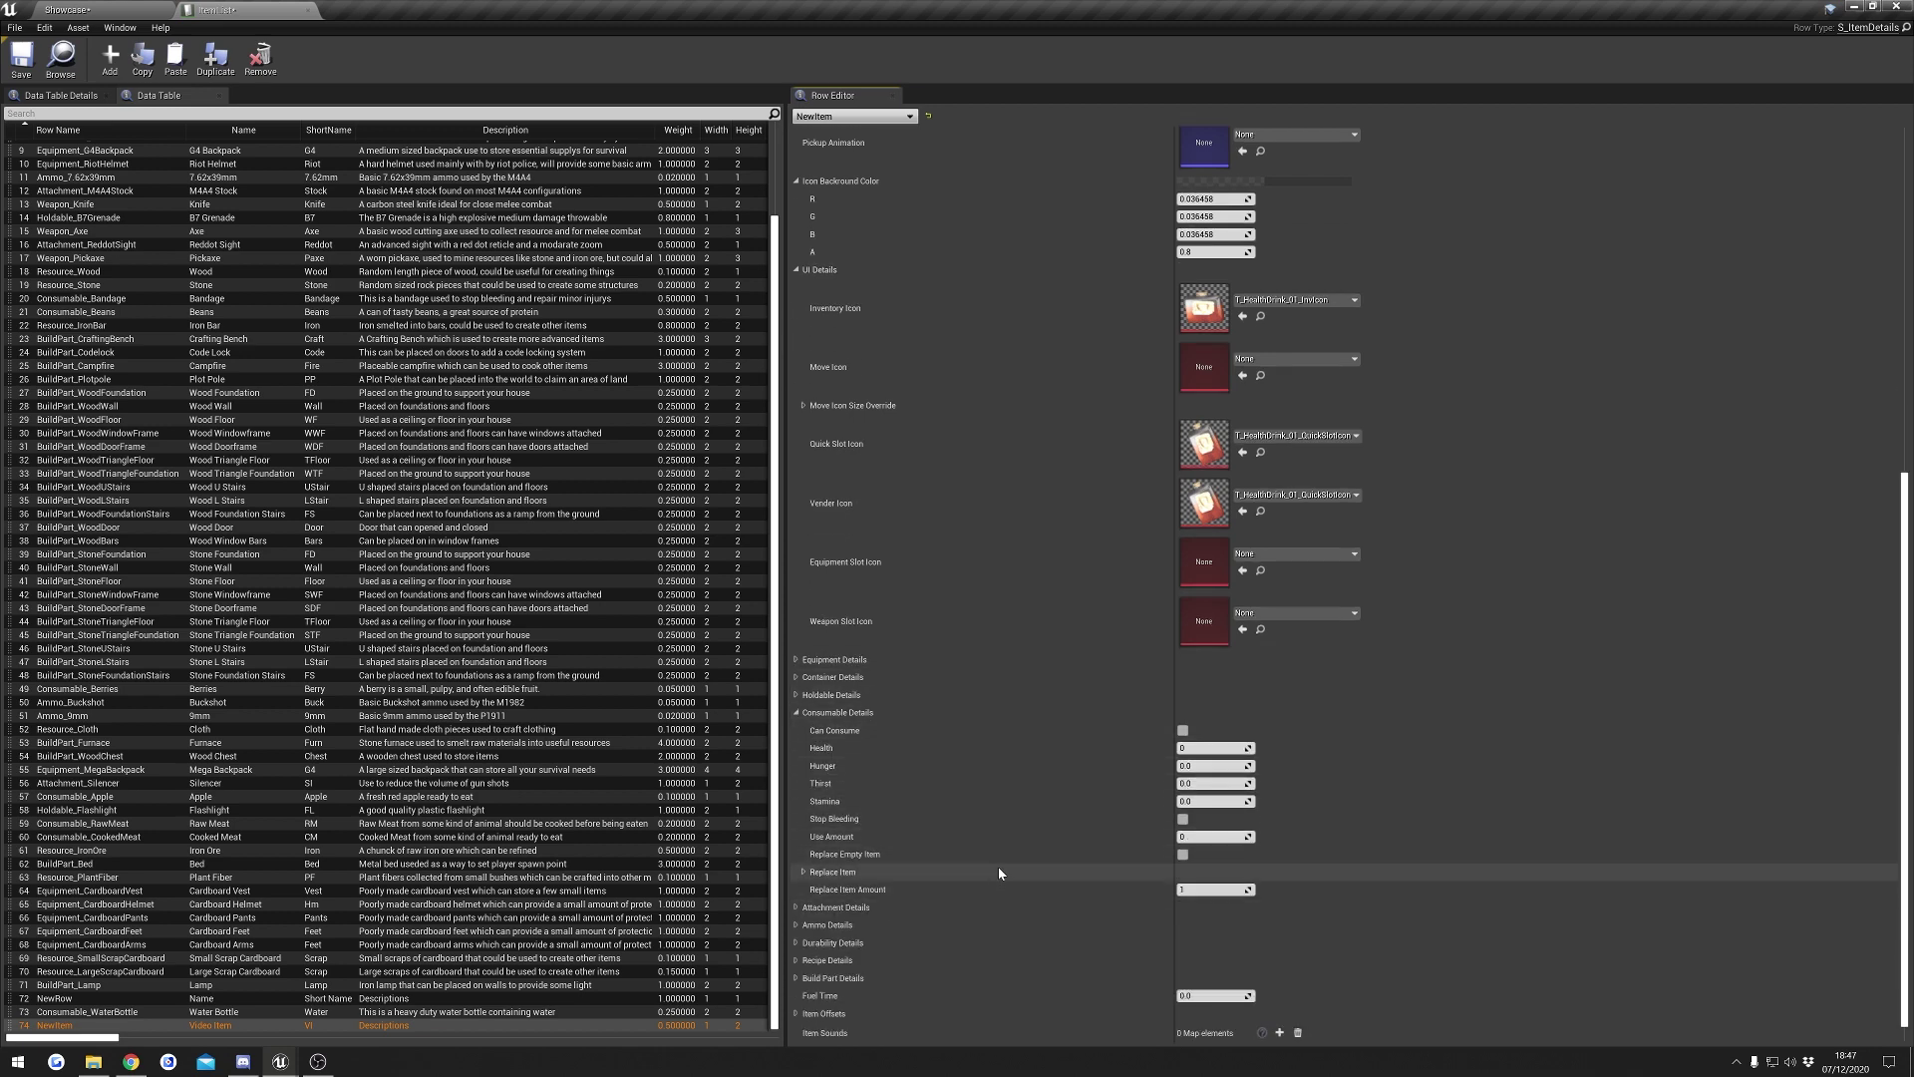
left_click(1183, 732)
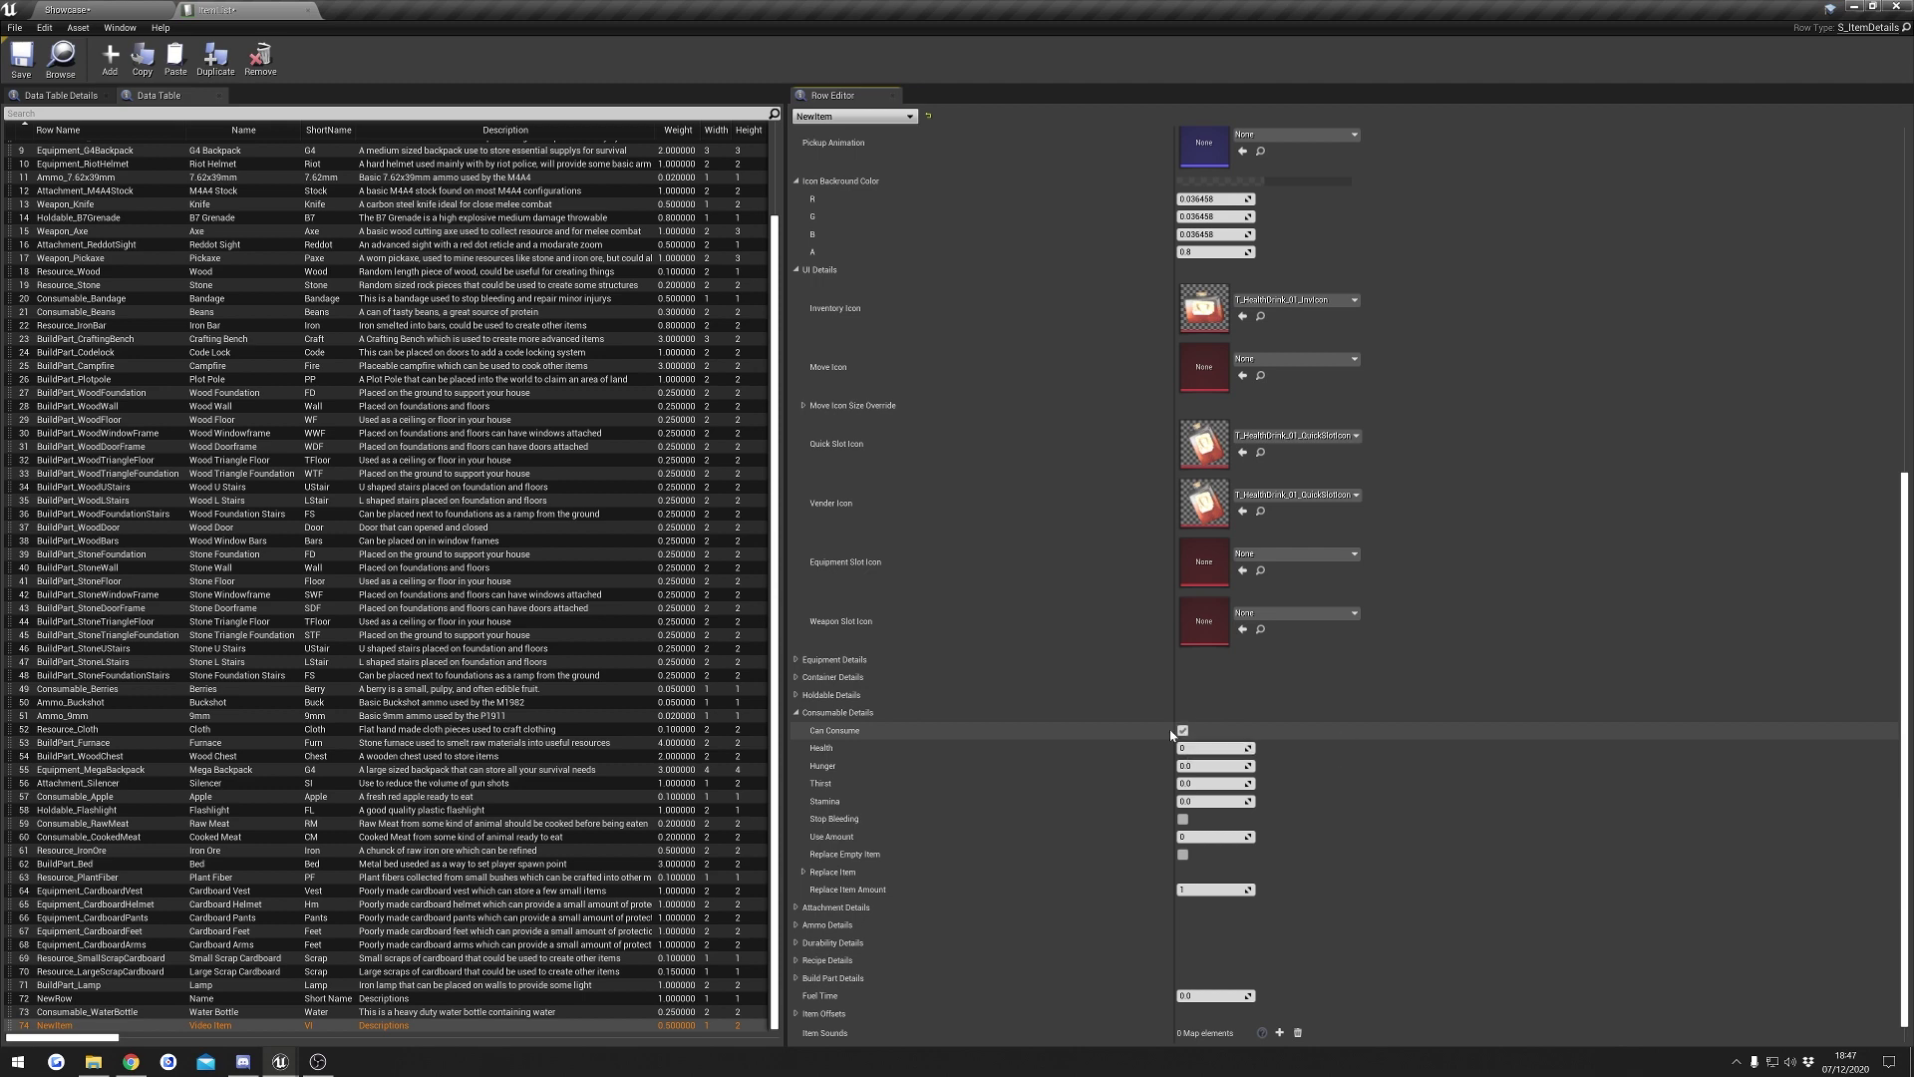
left_click(1208, 747)
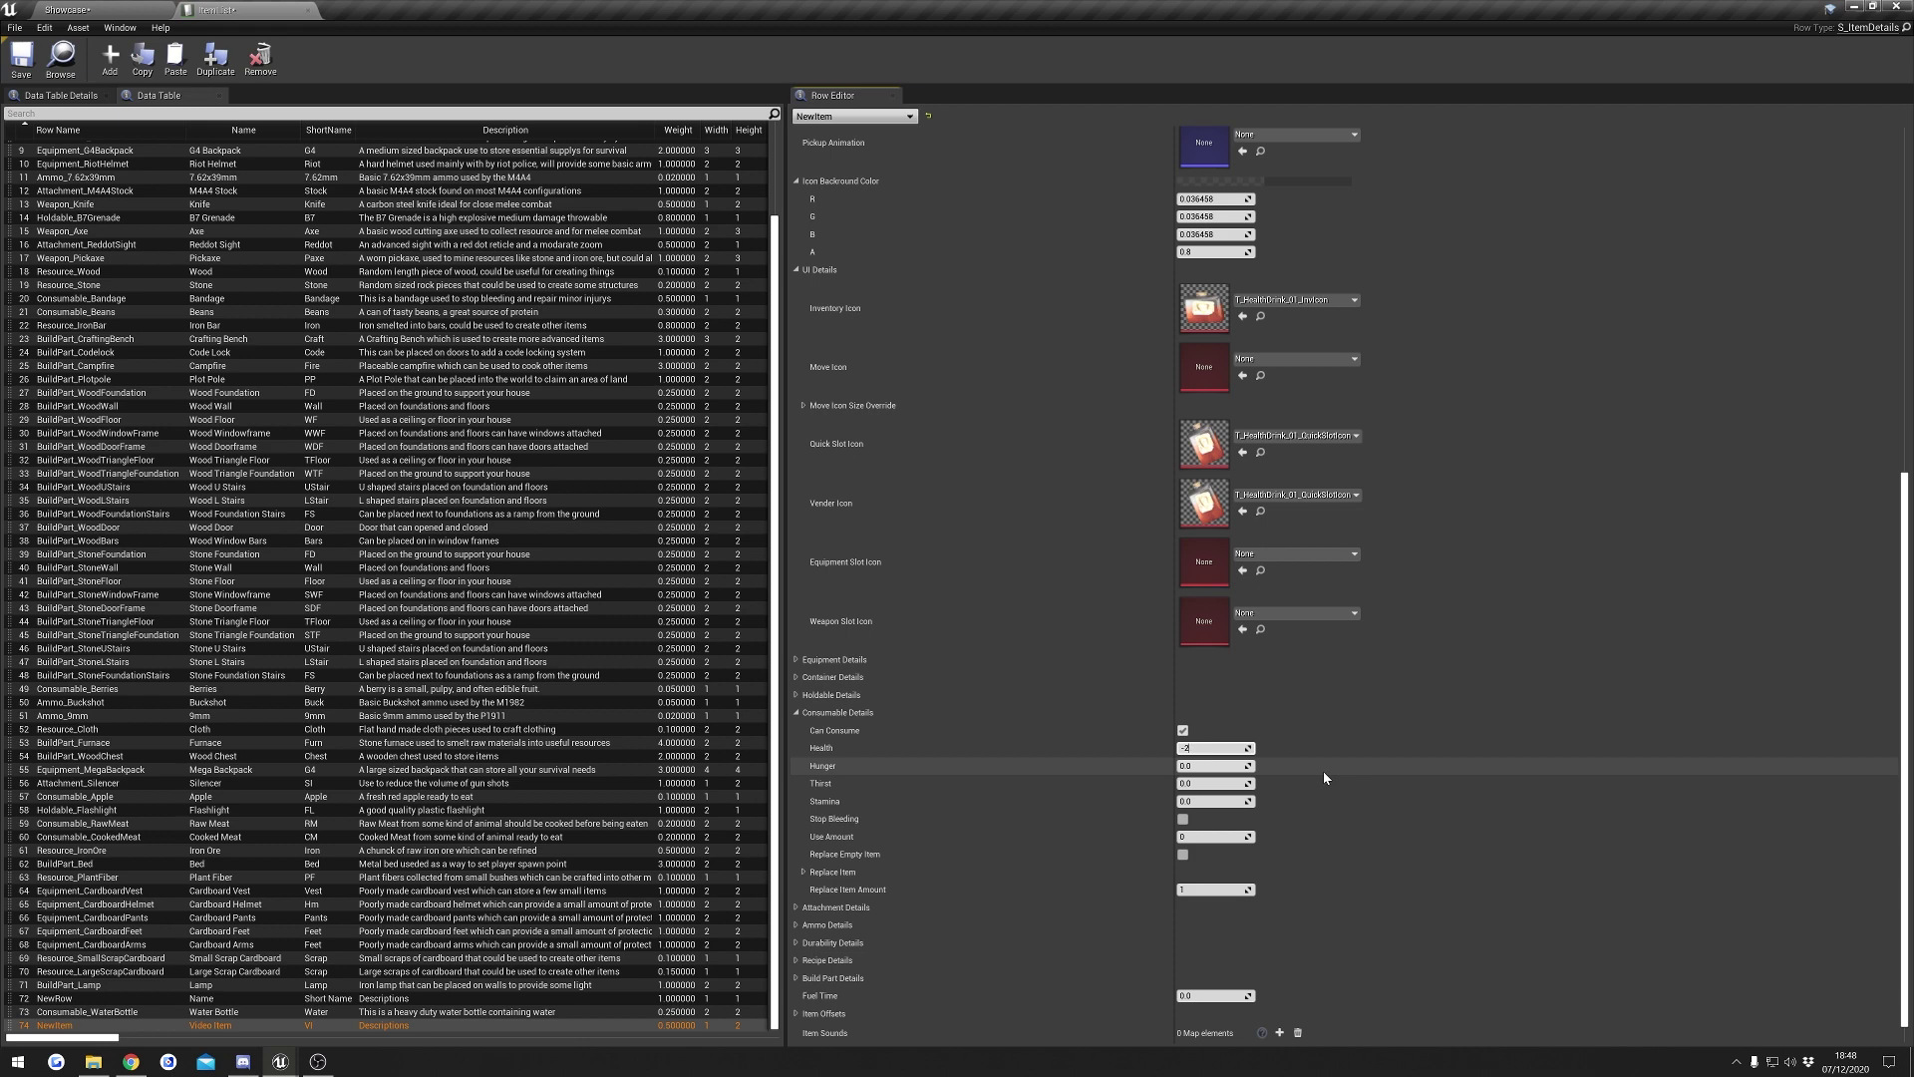
type("0")
key("Return")
left_click(1324, 772)
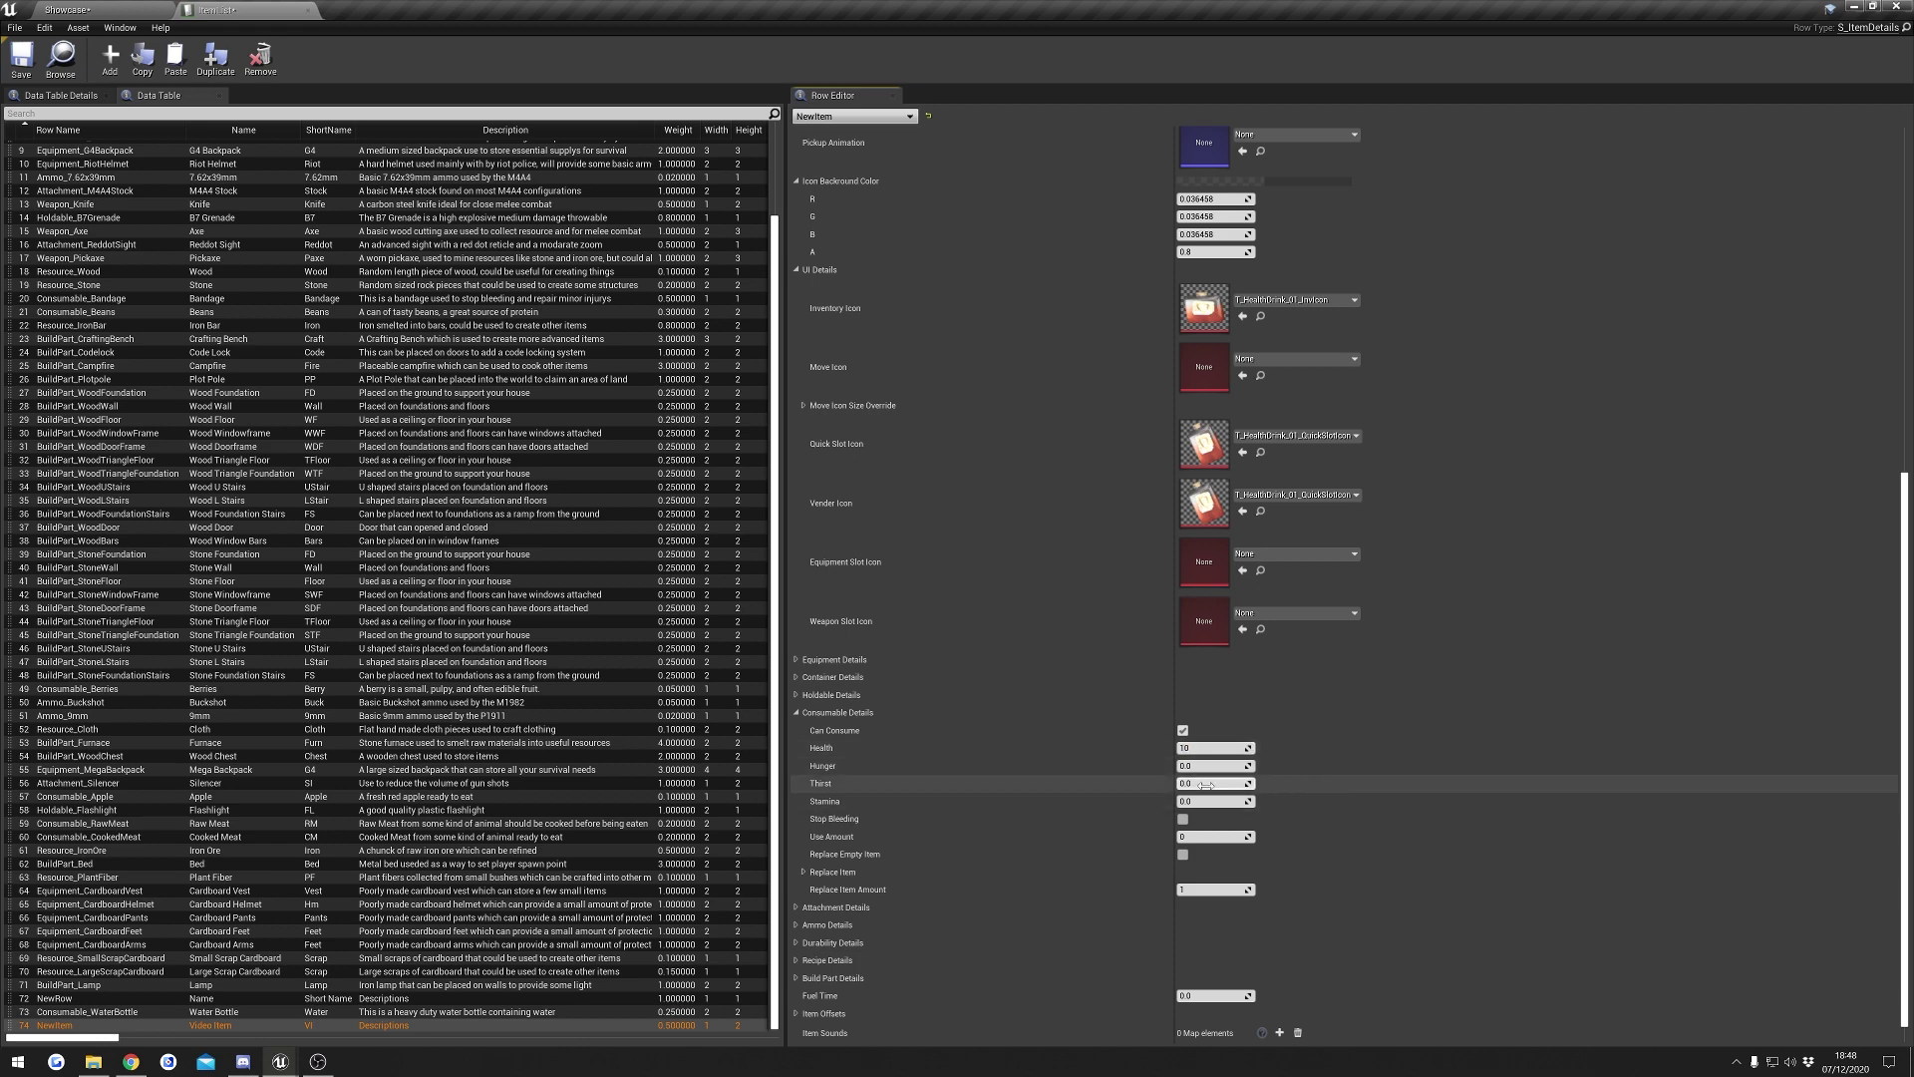
type("-10")
key("ctrl+z")
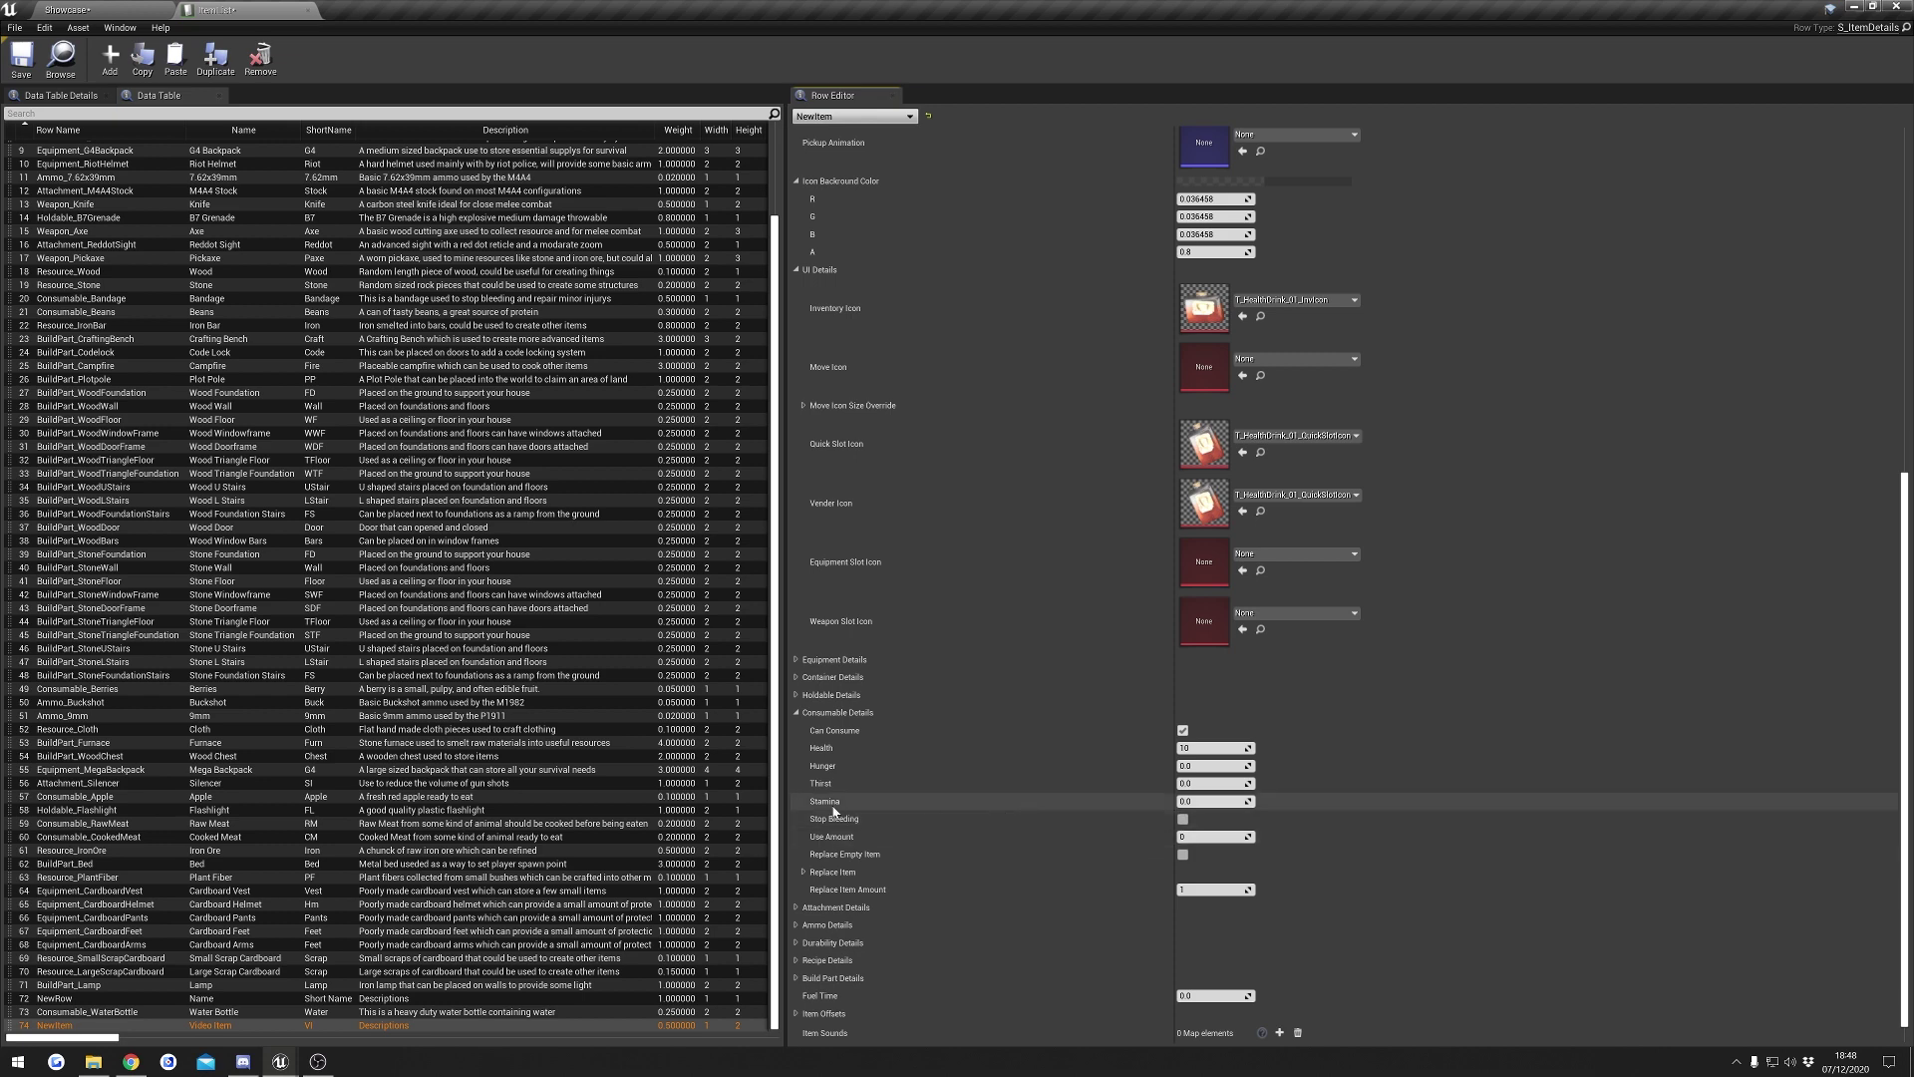
- Enable Stop Bleeding for the consumable and open its Use Amount value for editing
left_click(1184, 820)
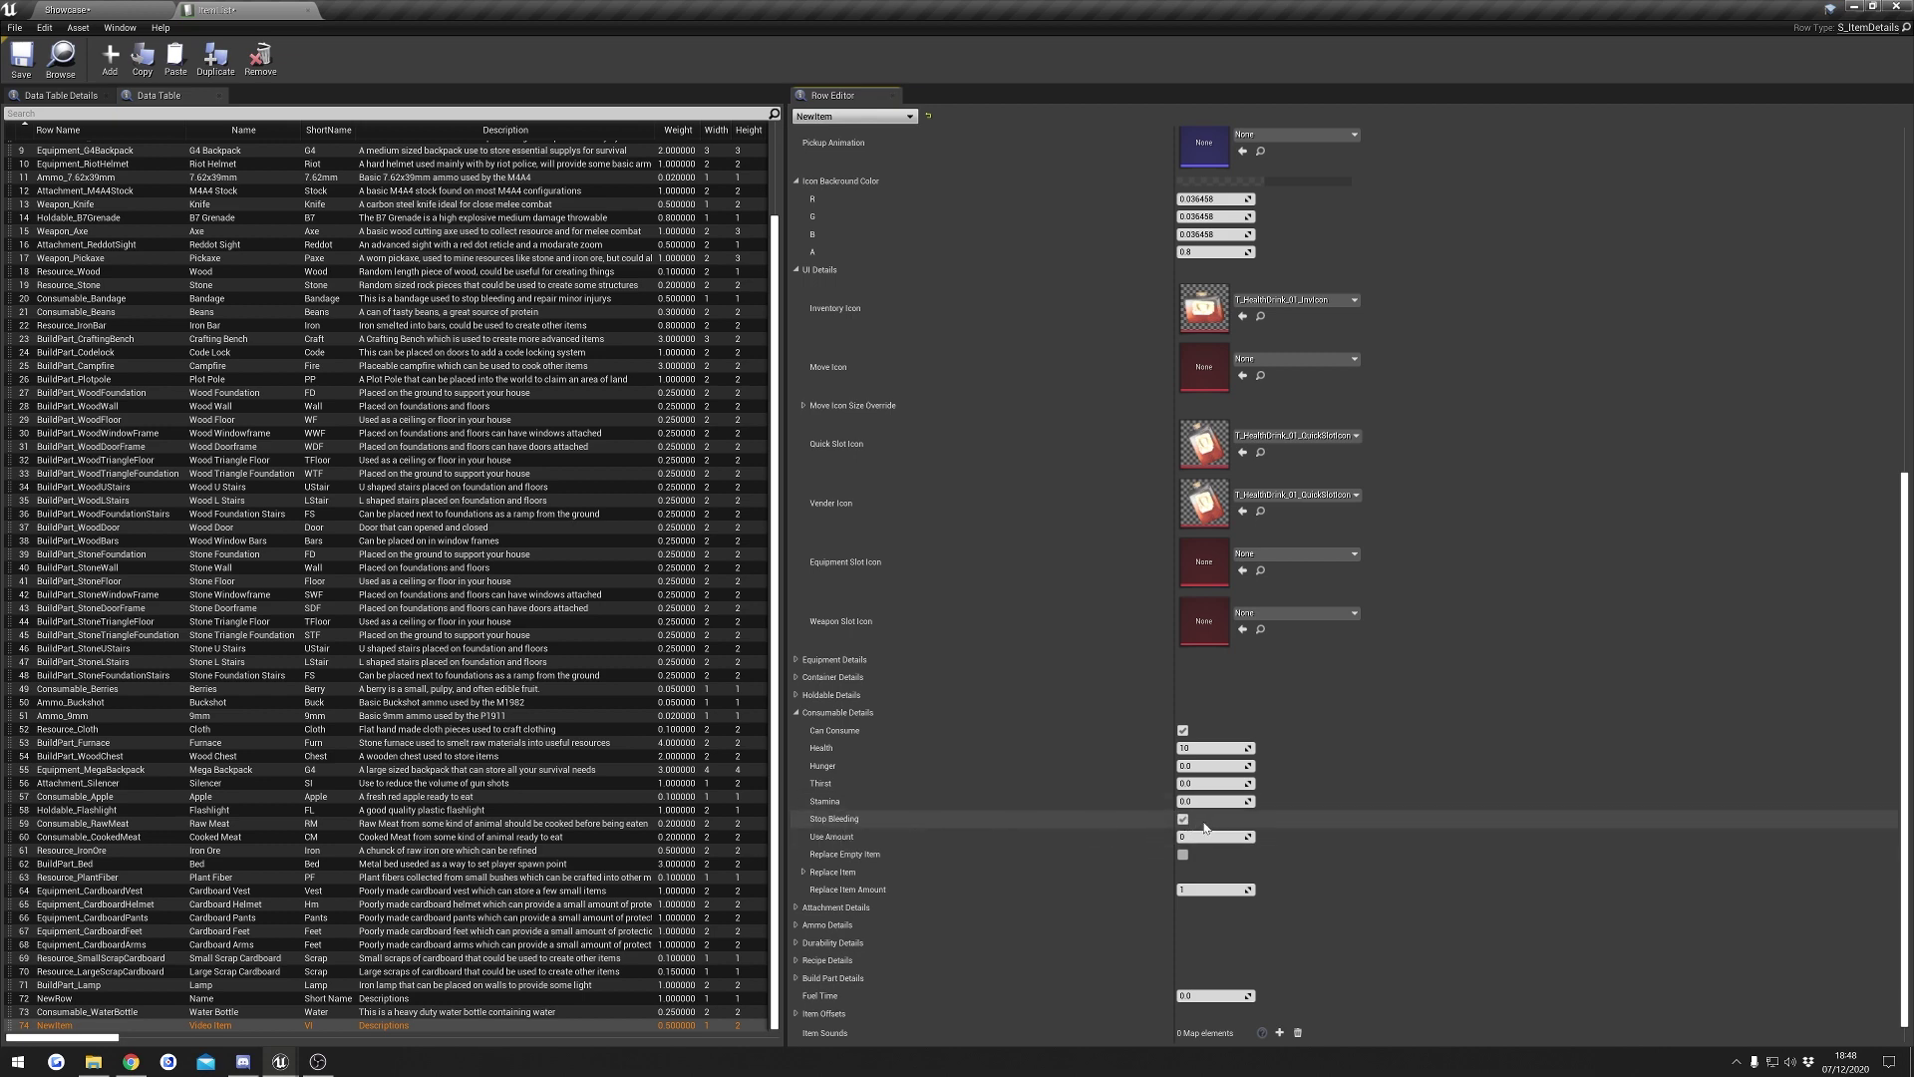
left_click(1184, 819)
left_click(1184, 820)
left_click(1183, 836)
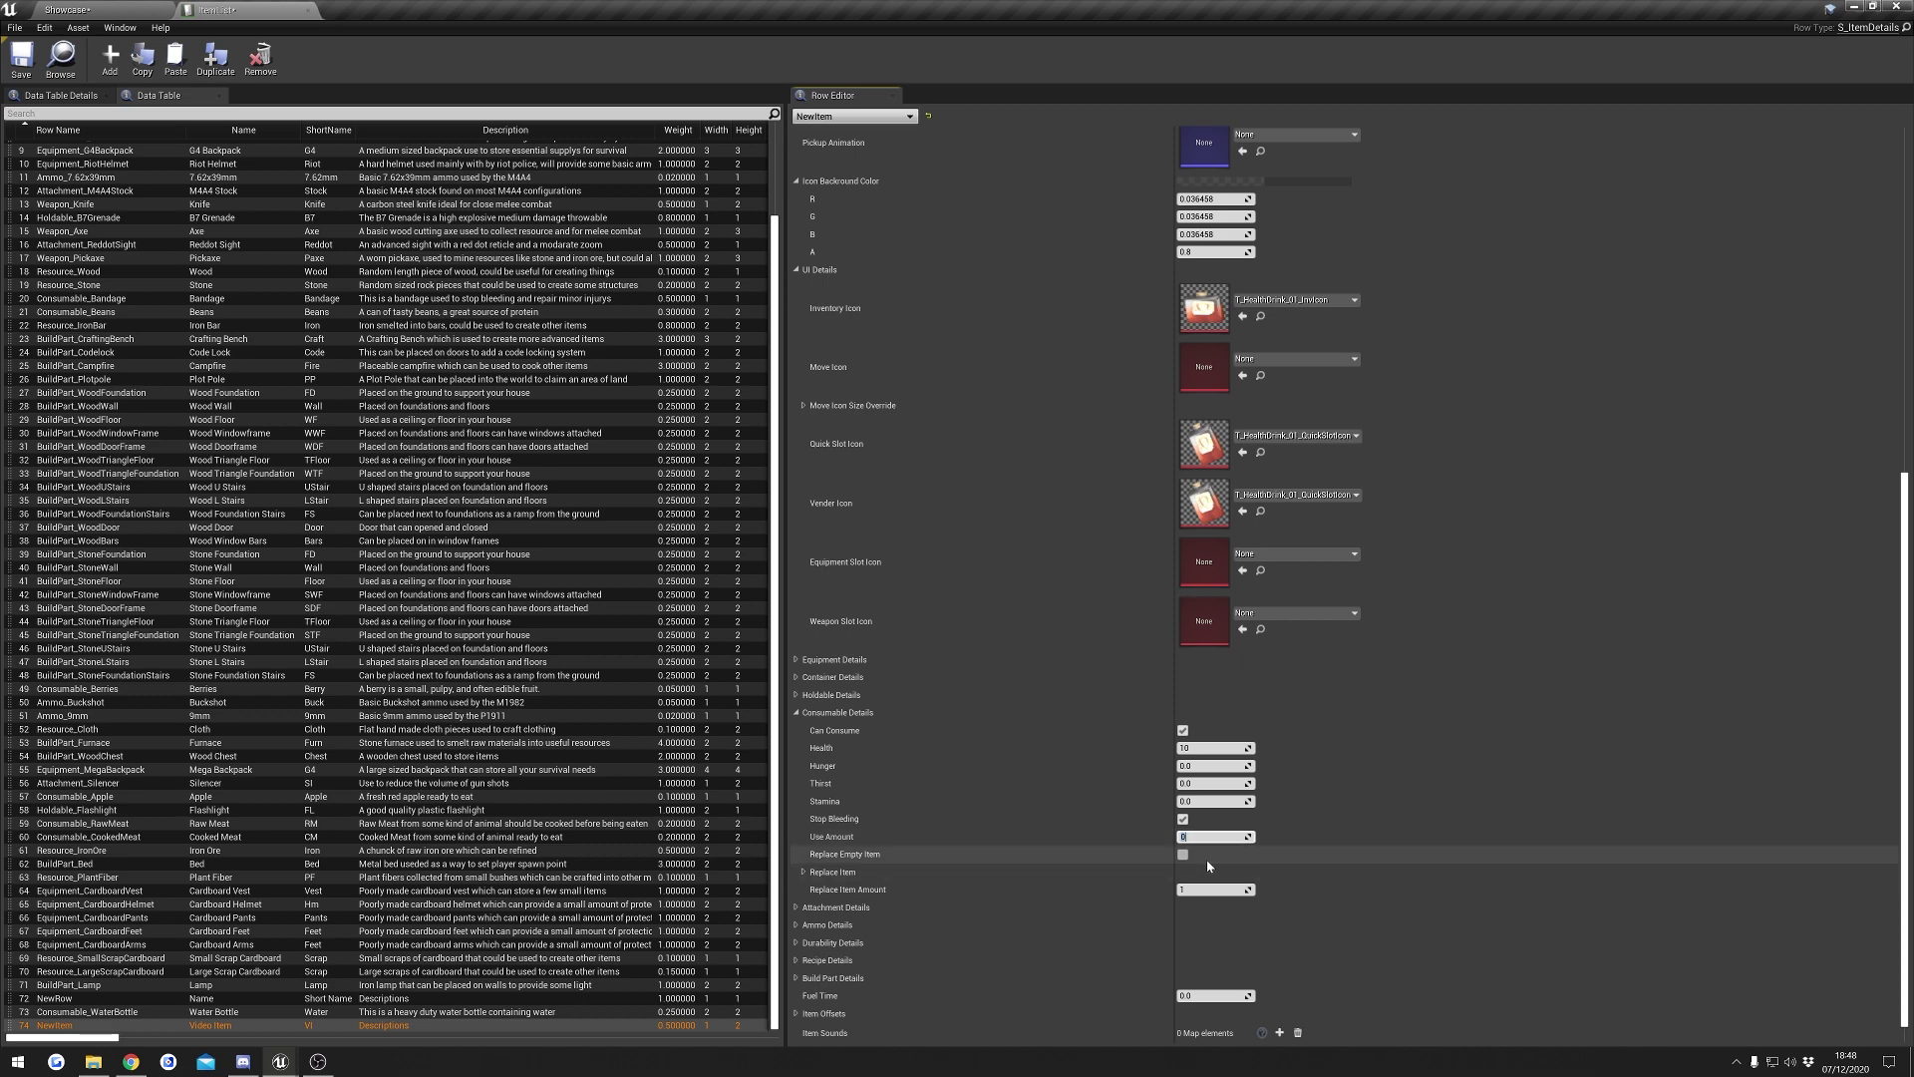
- Switch to the running Showcase level, view the Health Drink's inventory tooltip and assign the drink to quick slot 1
left_click(80, 9)
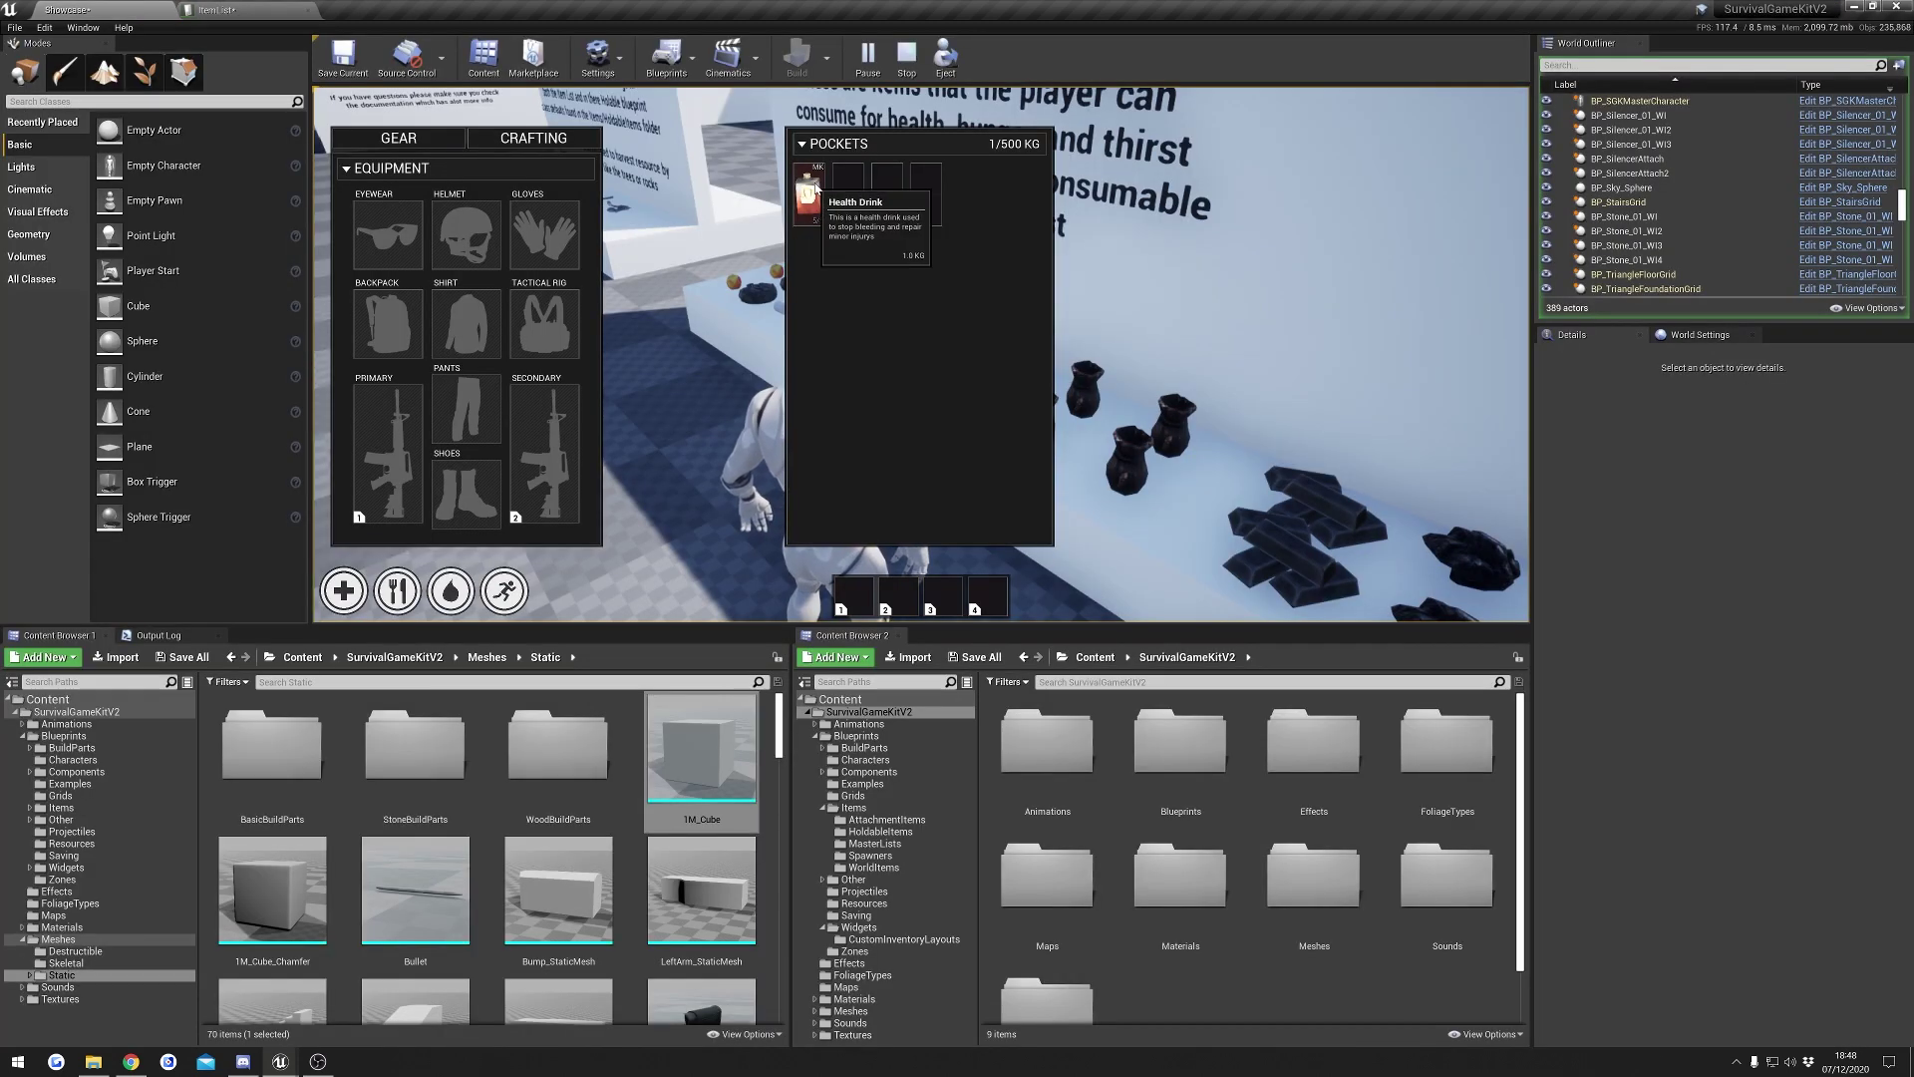
mouse_move(805, 222)
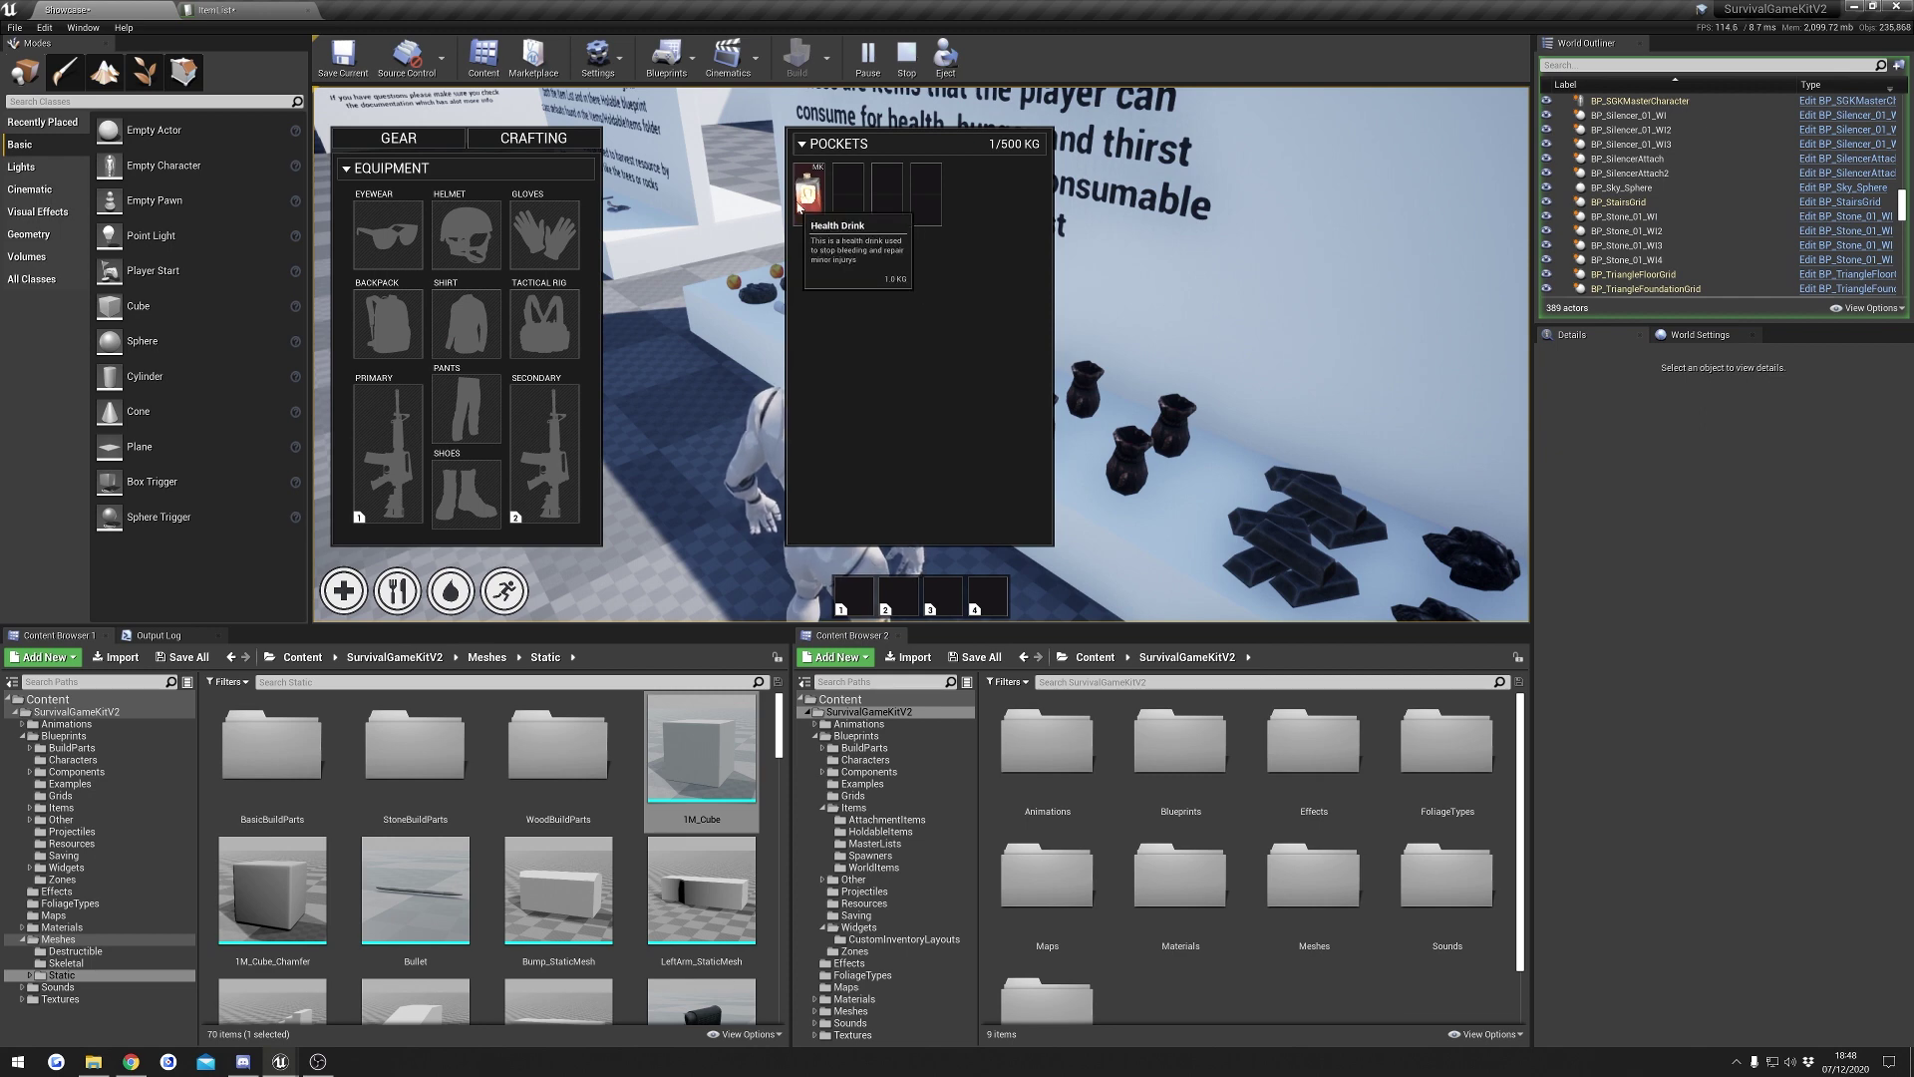
left_click_drag(805, 222, 855, 596)
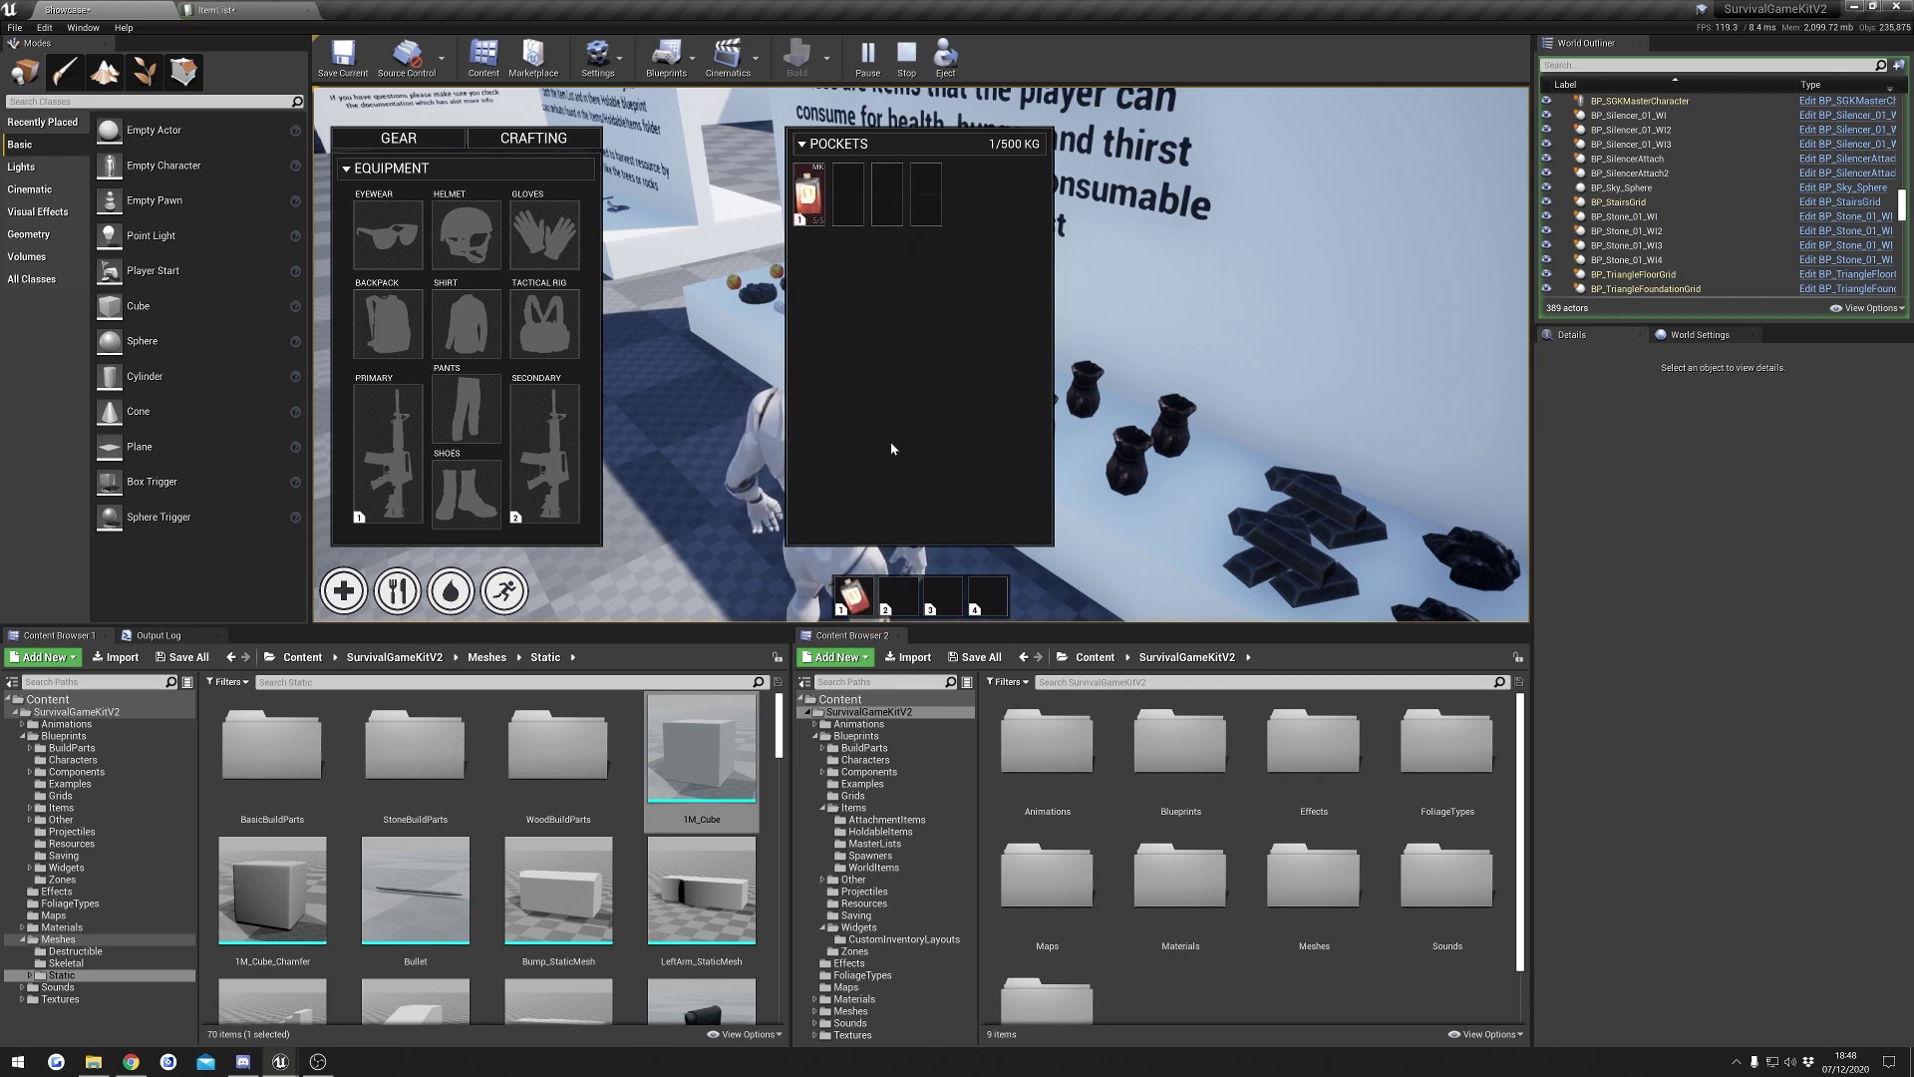
mouse_move(817, 229)
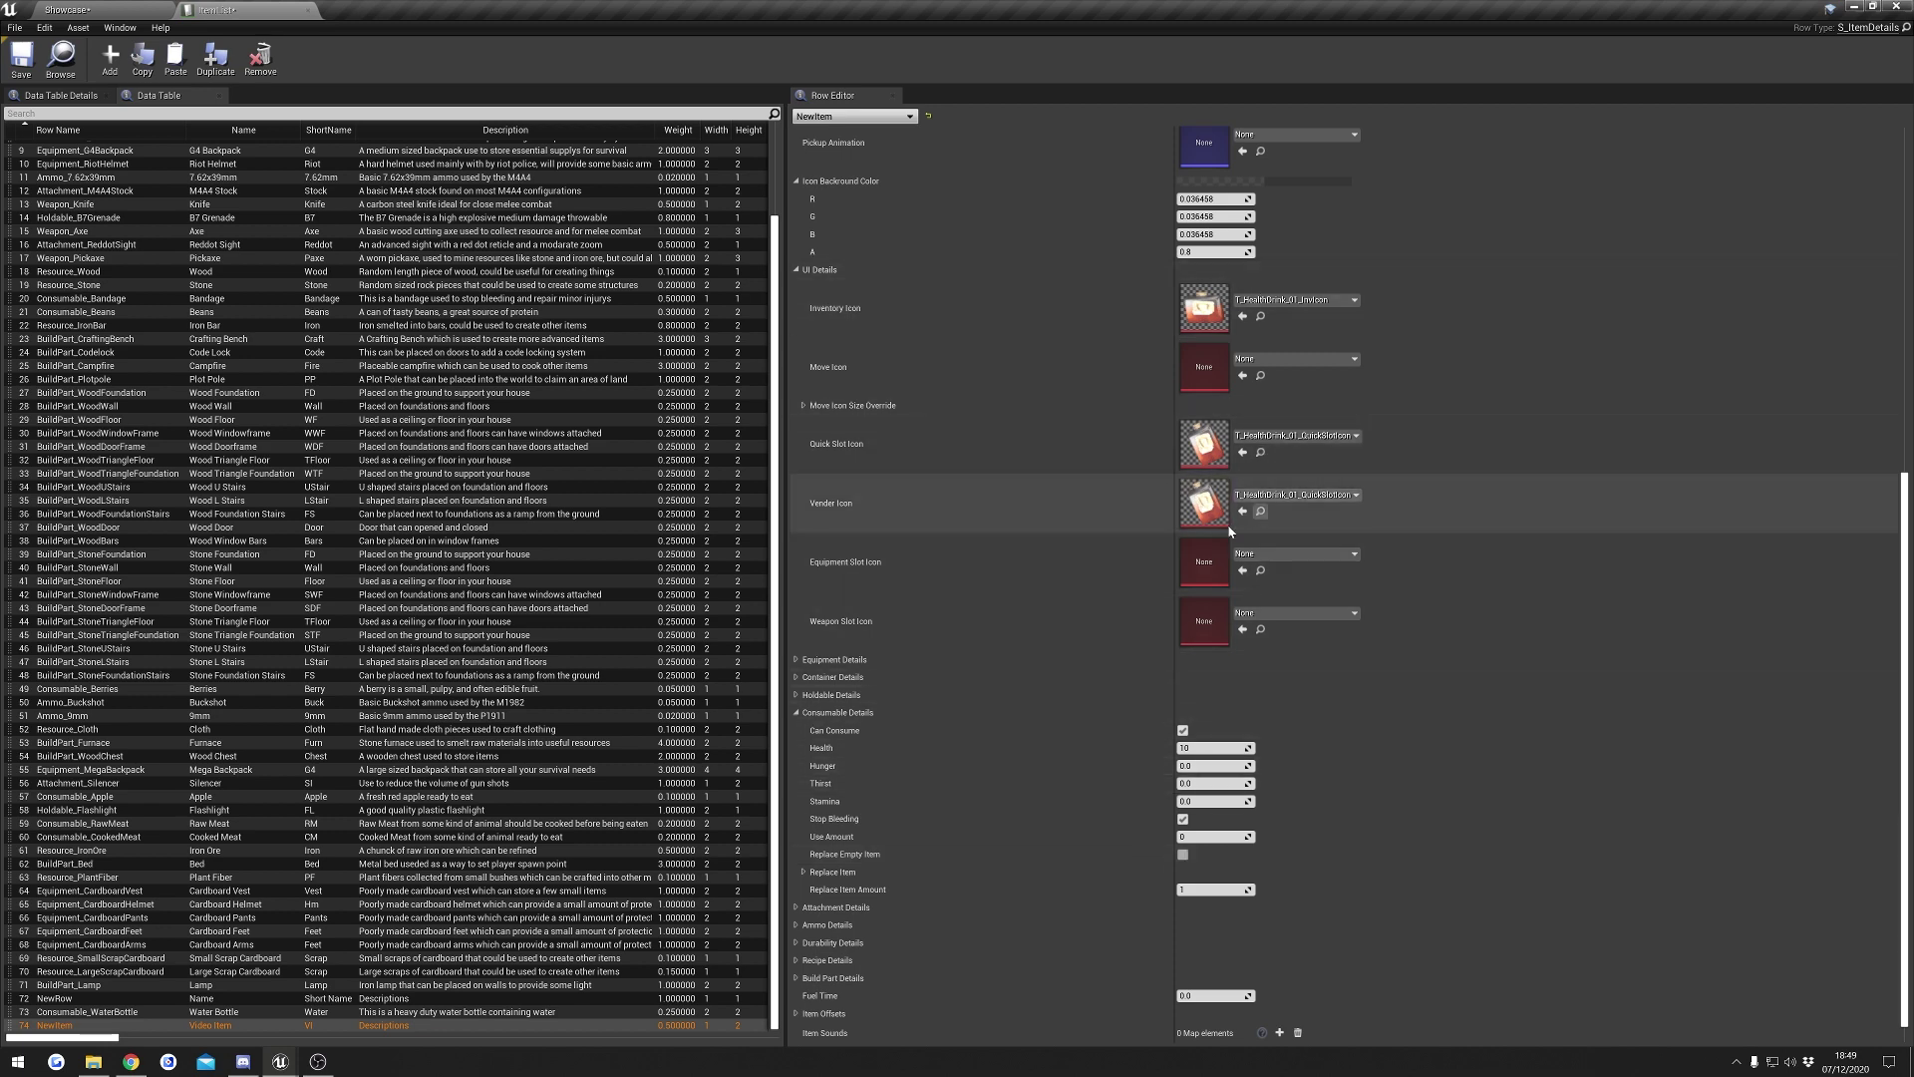
- Enable Replace Empty Item to examine the Replace Item settings, turn it off again and collapse the Consumable Details
left_click(1183, 854)
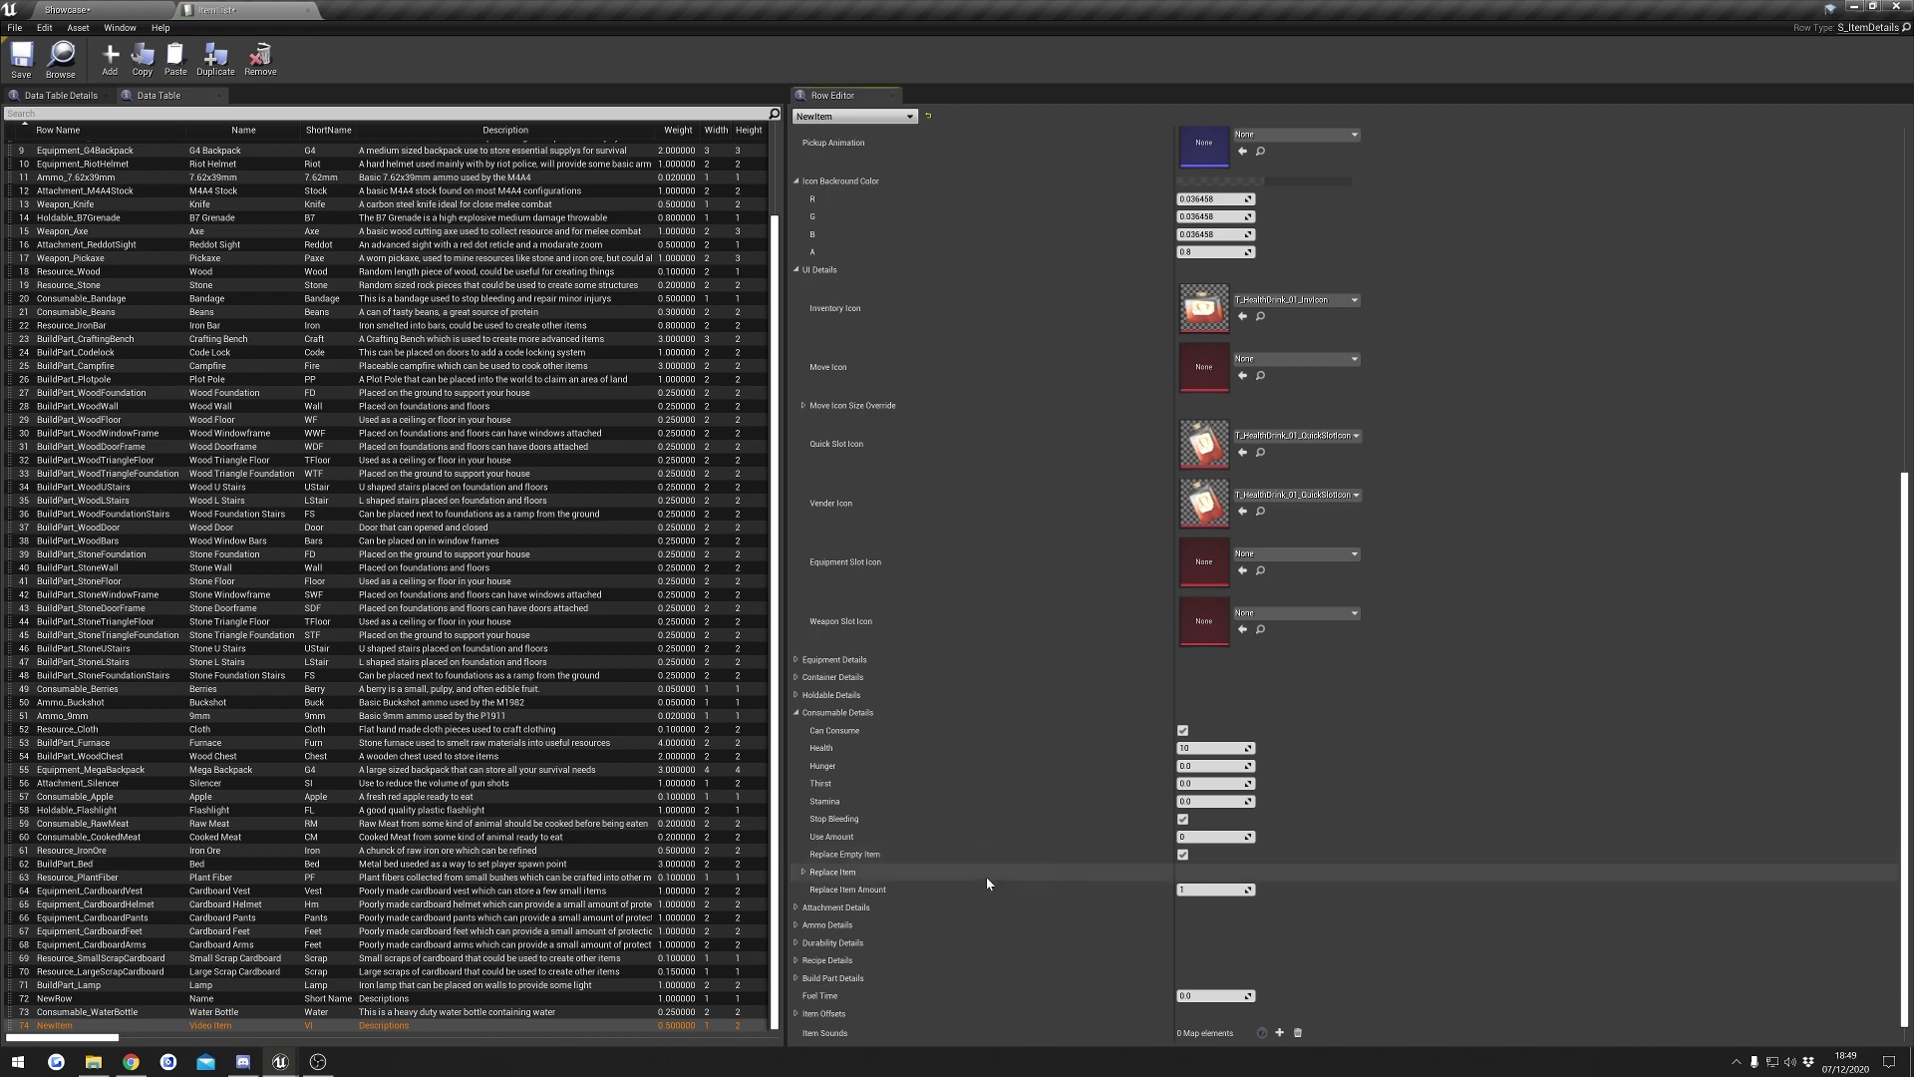
left_click(898, 872)
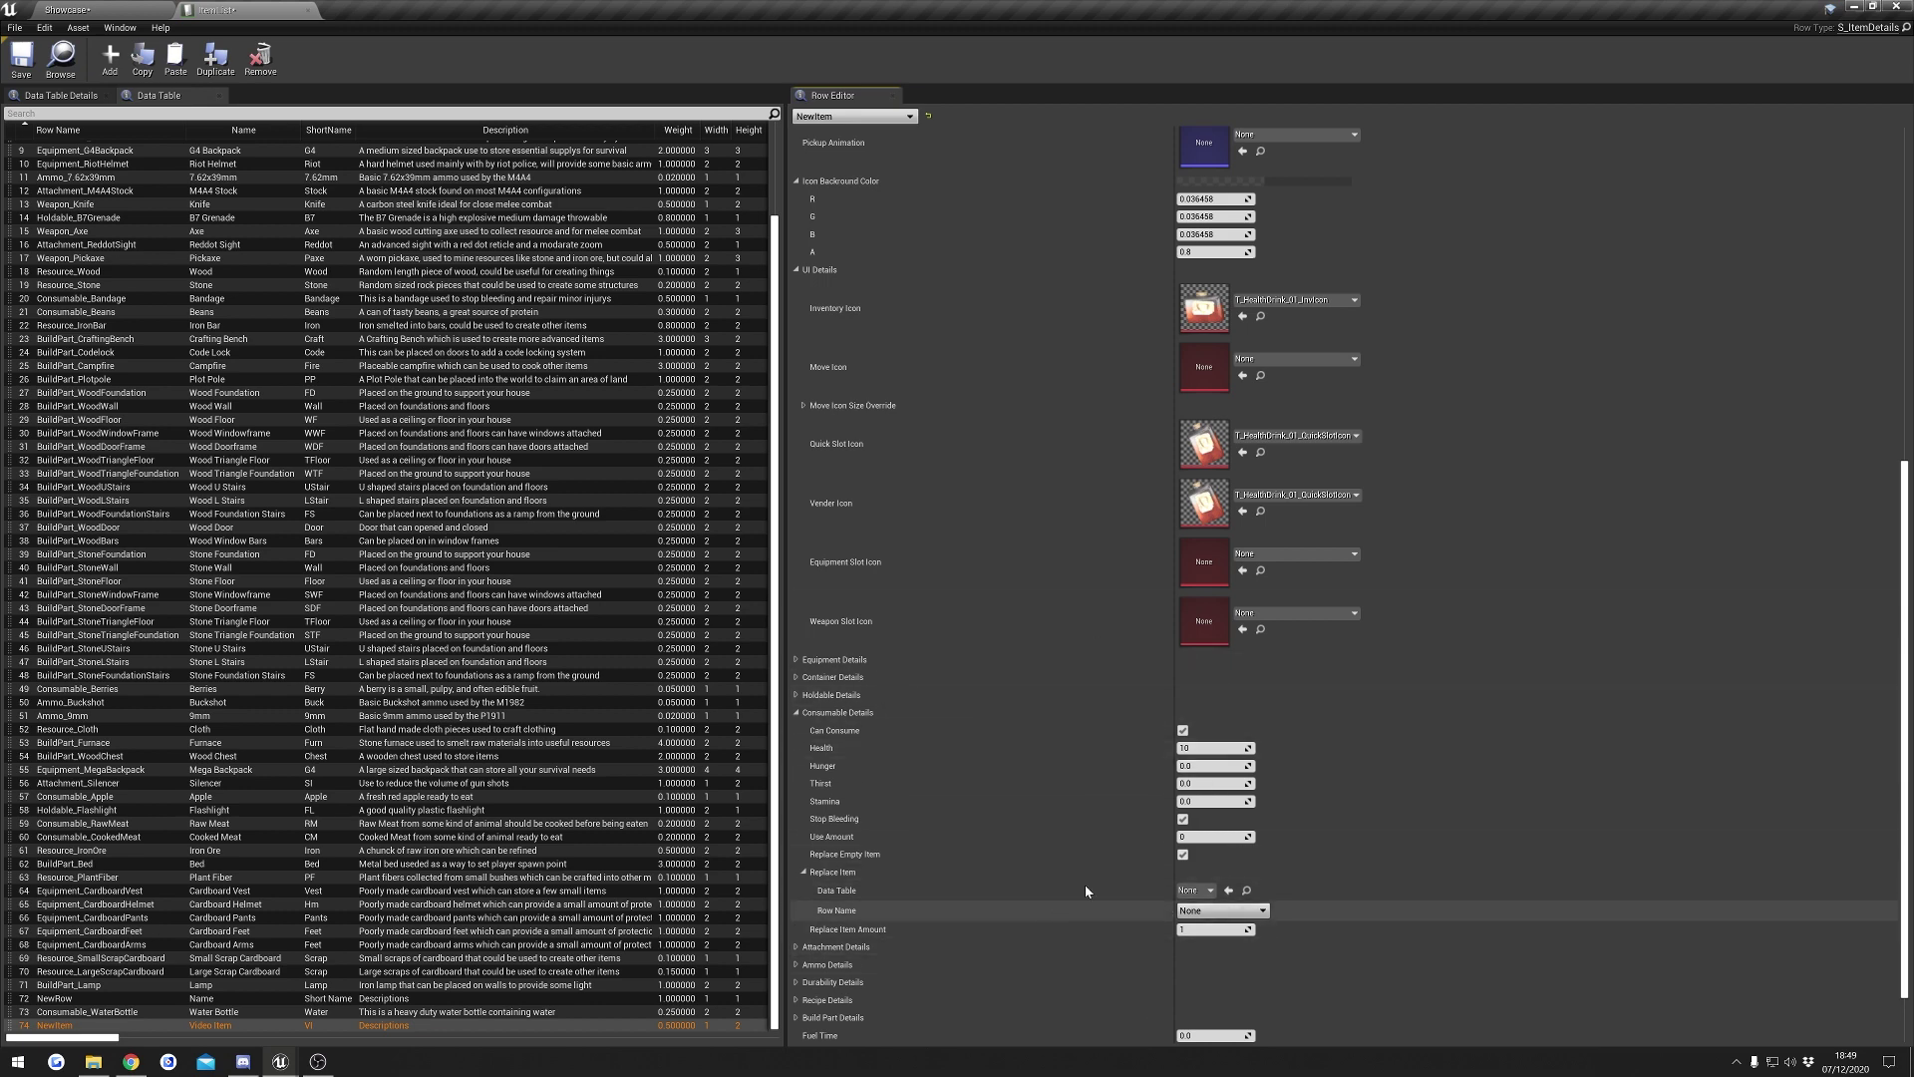
left_click(1183, 854)
left_click(1184, 855)
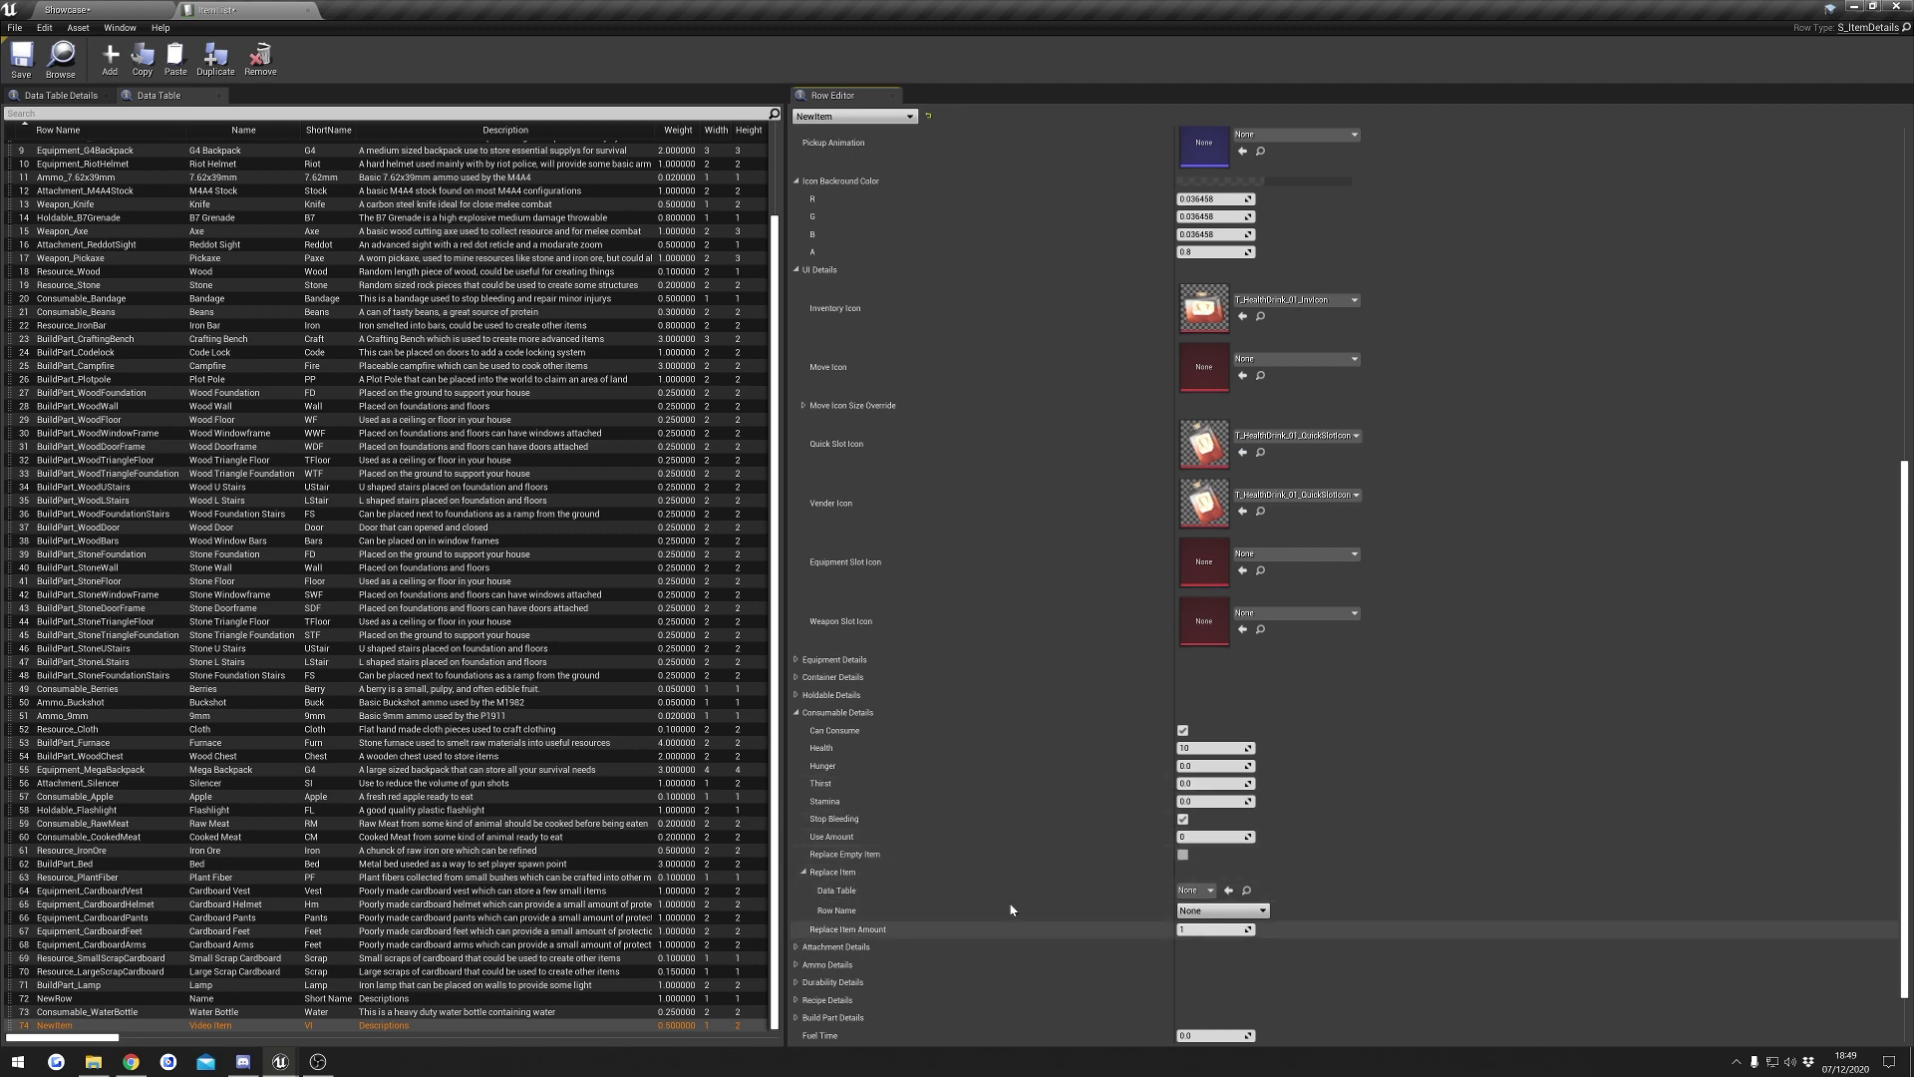
left_click(897, 712)
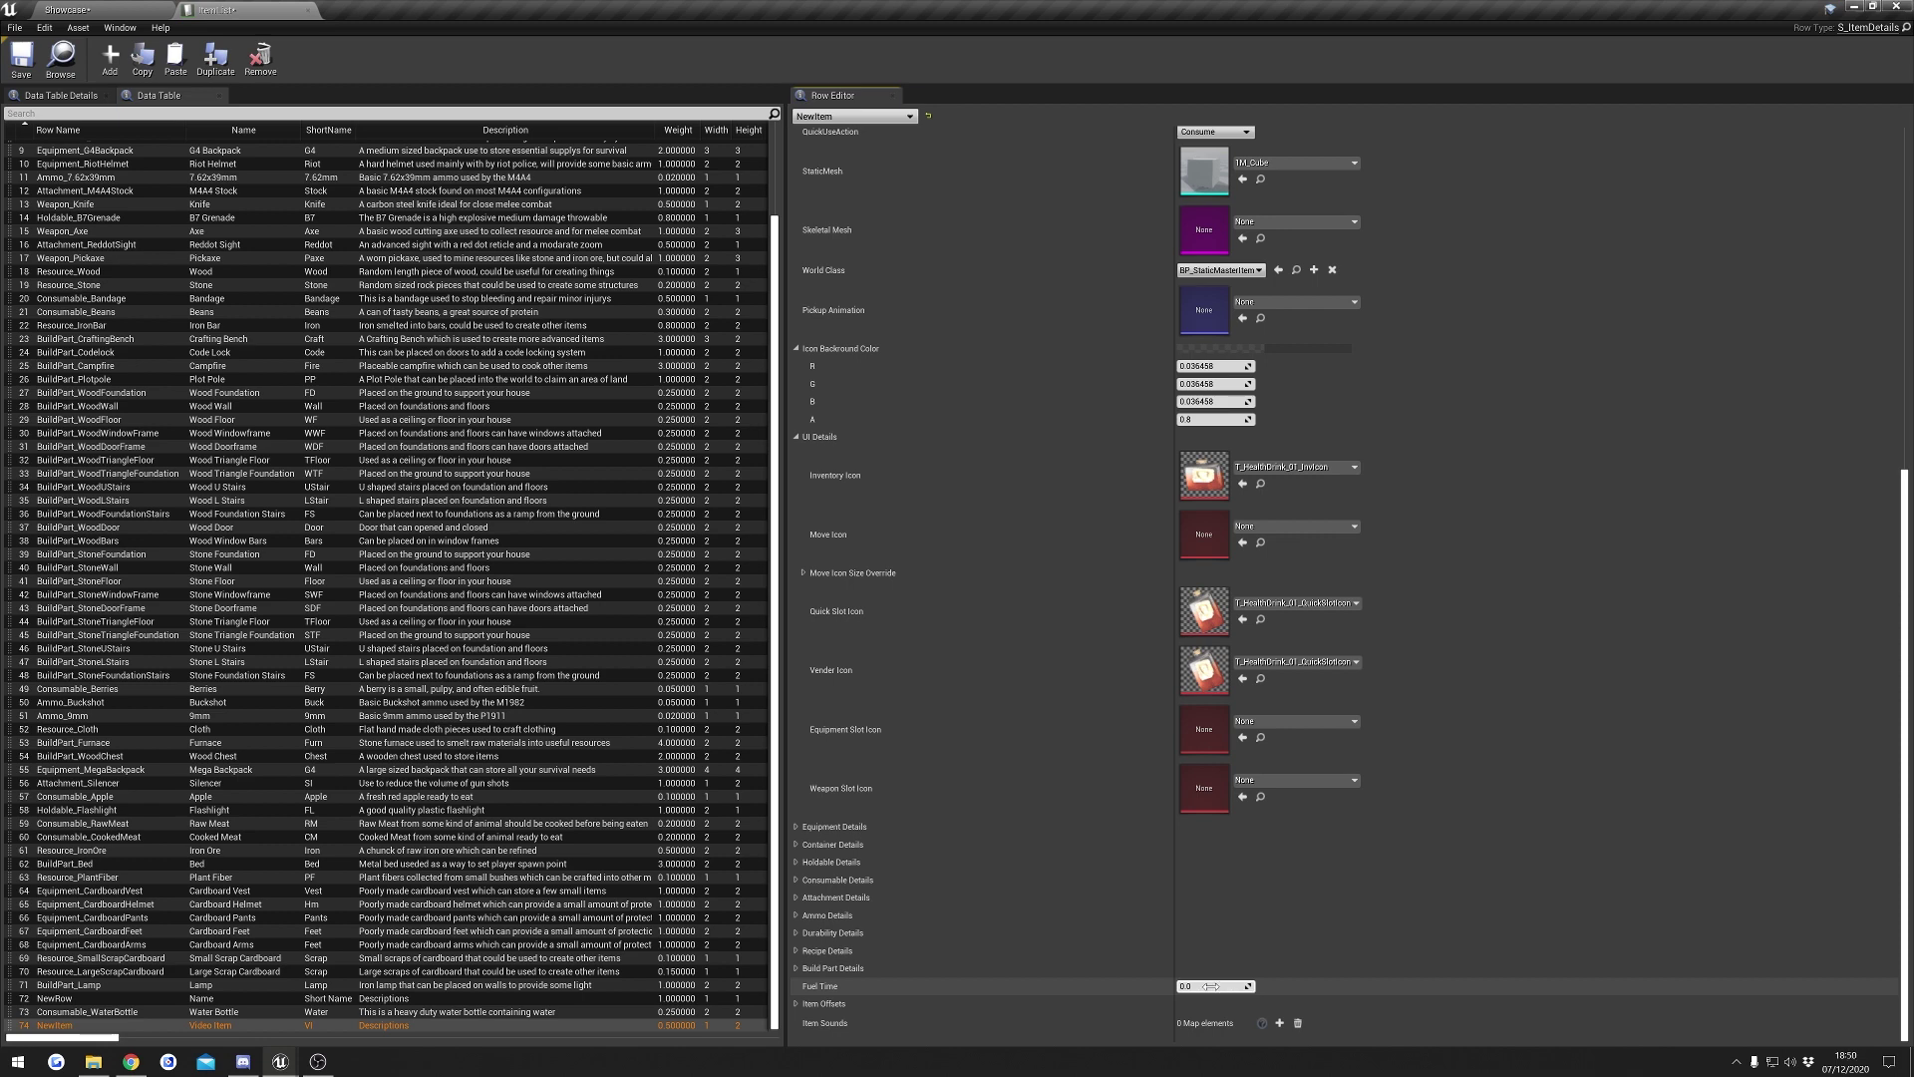
- Examine the location, rotation and scale settings in the Item Offsets, and collapse them again
left_click(985, 1003)
scroll(982, 977, "down", 1)
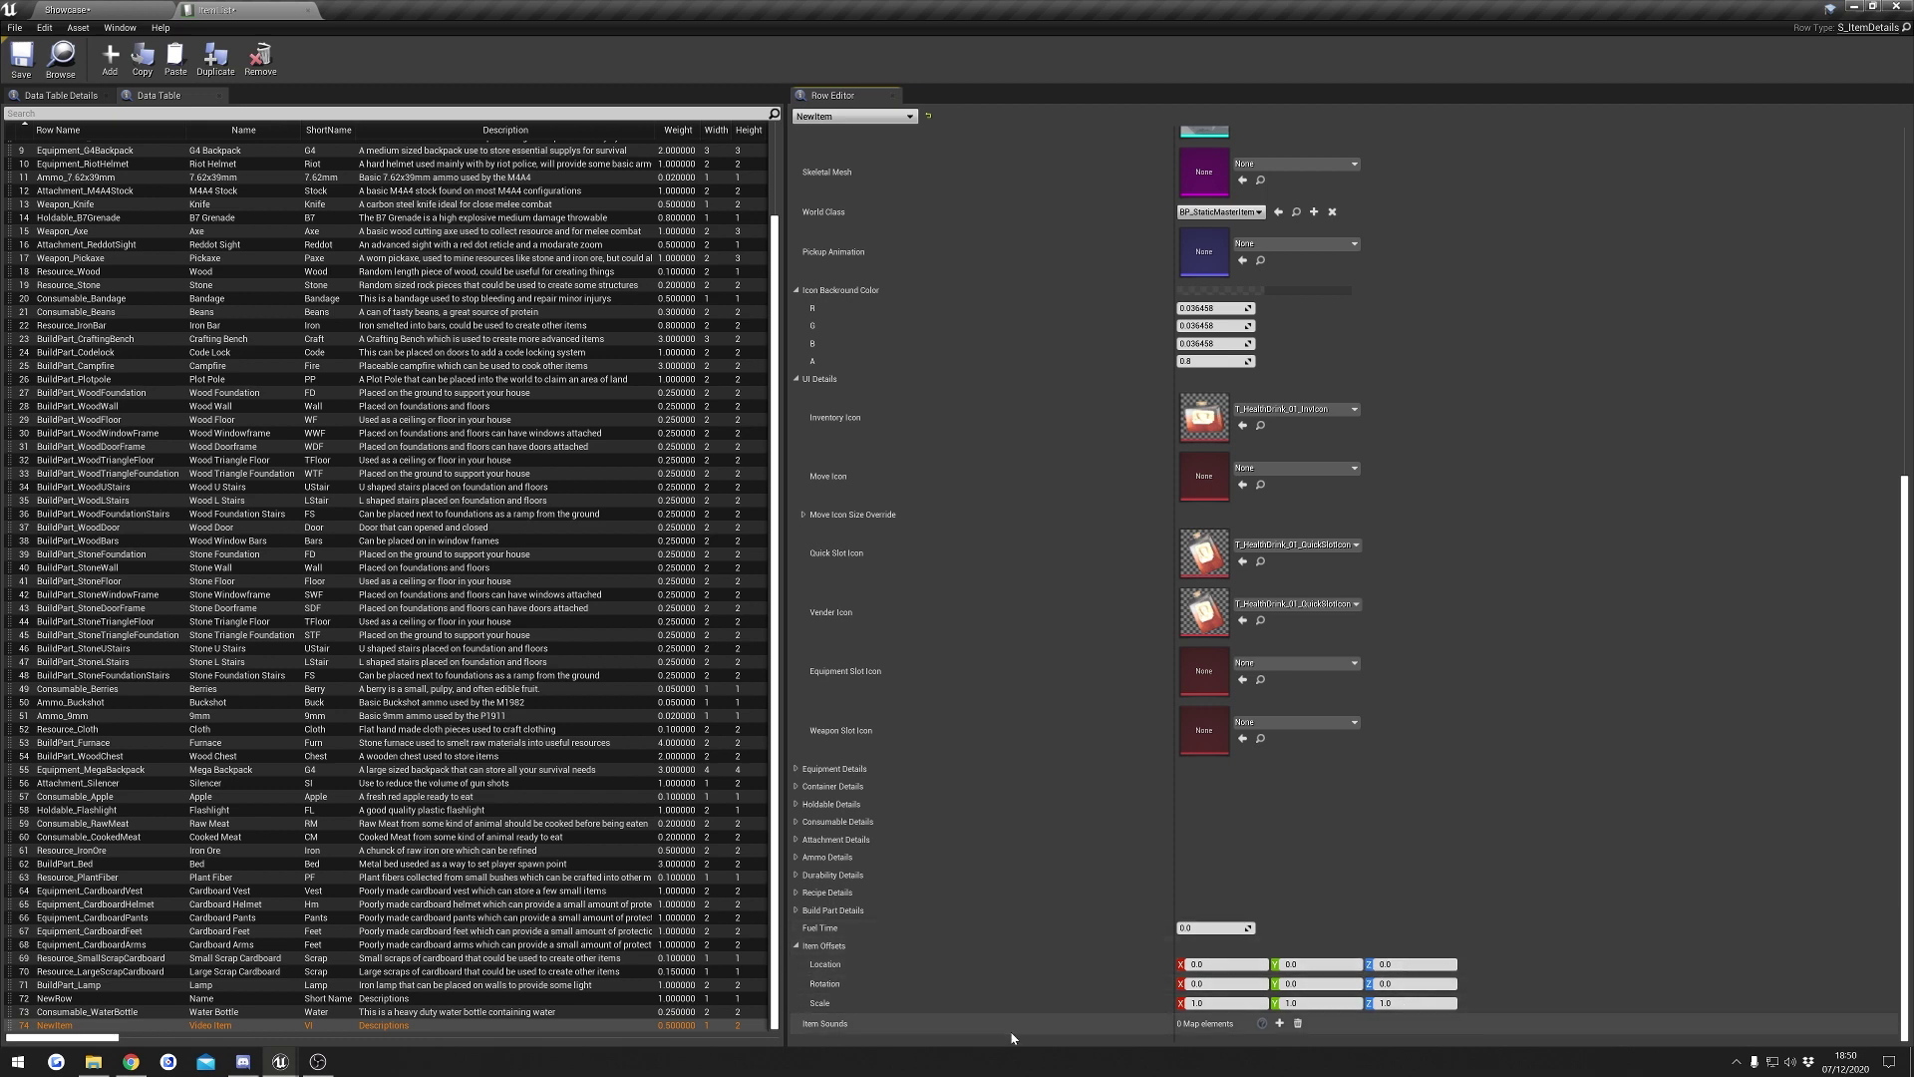
left_click(952, 945)
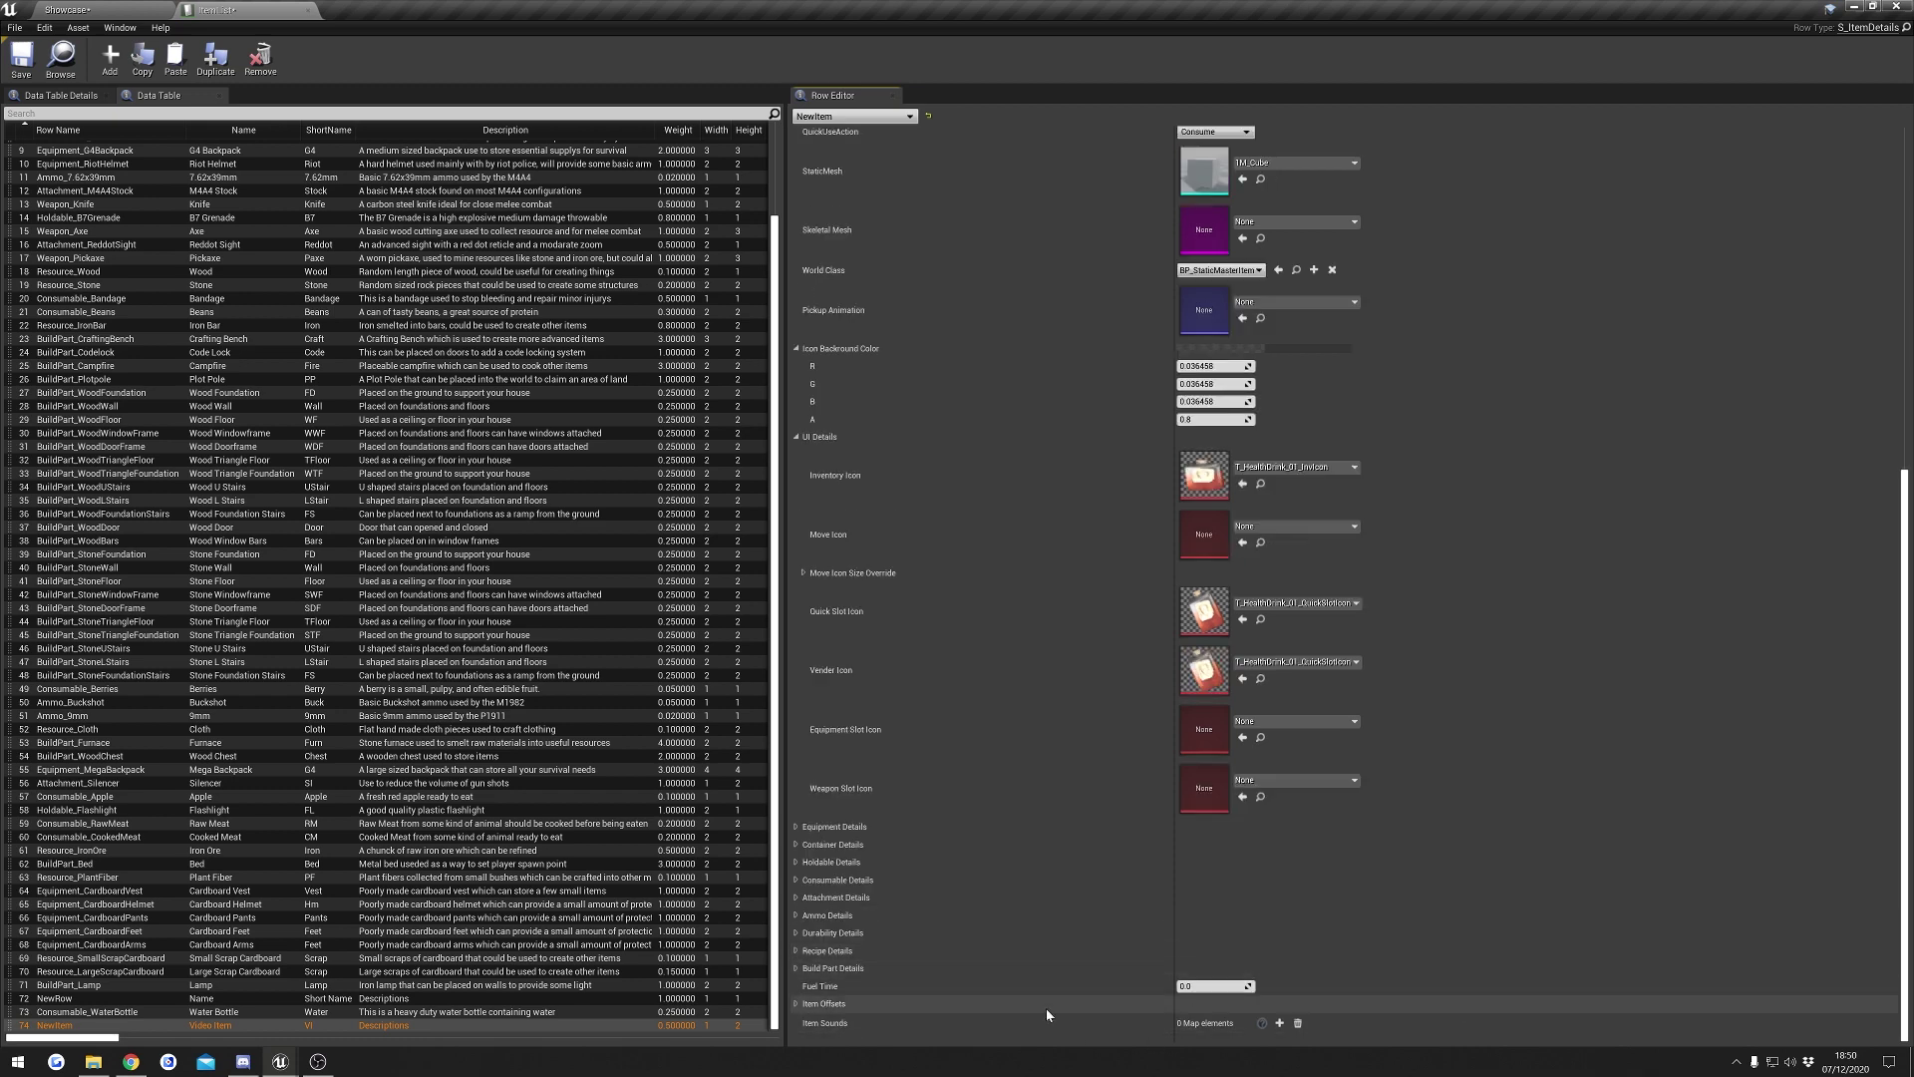
- Add an Item Sounds entry for the Craft action and assign the GunShot sound wave to it
double_click(1277, 1023)
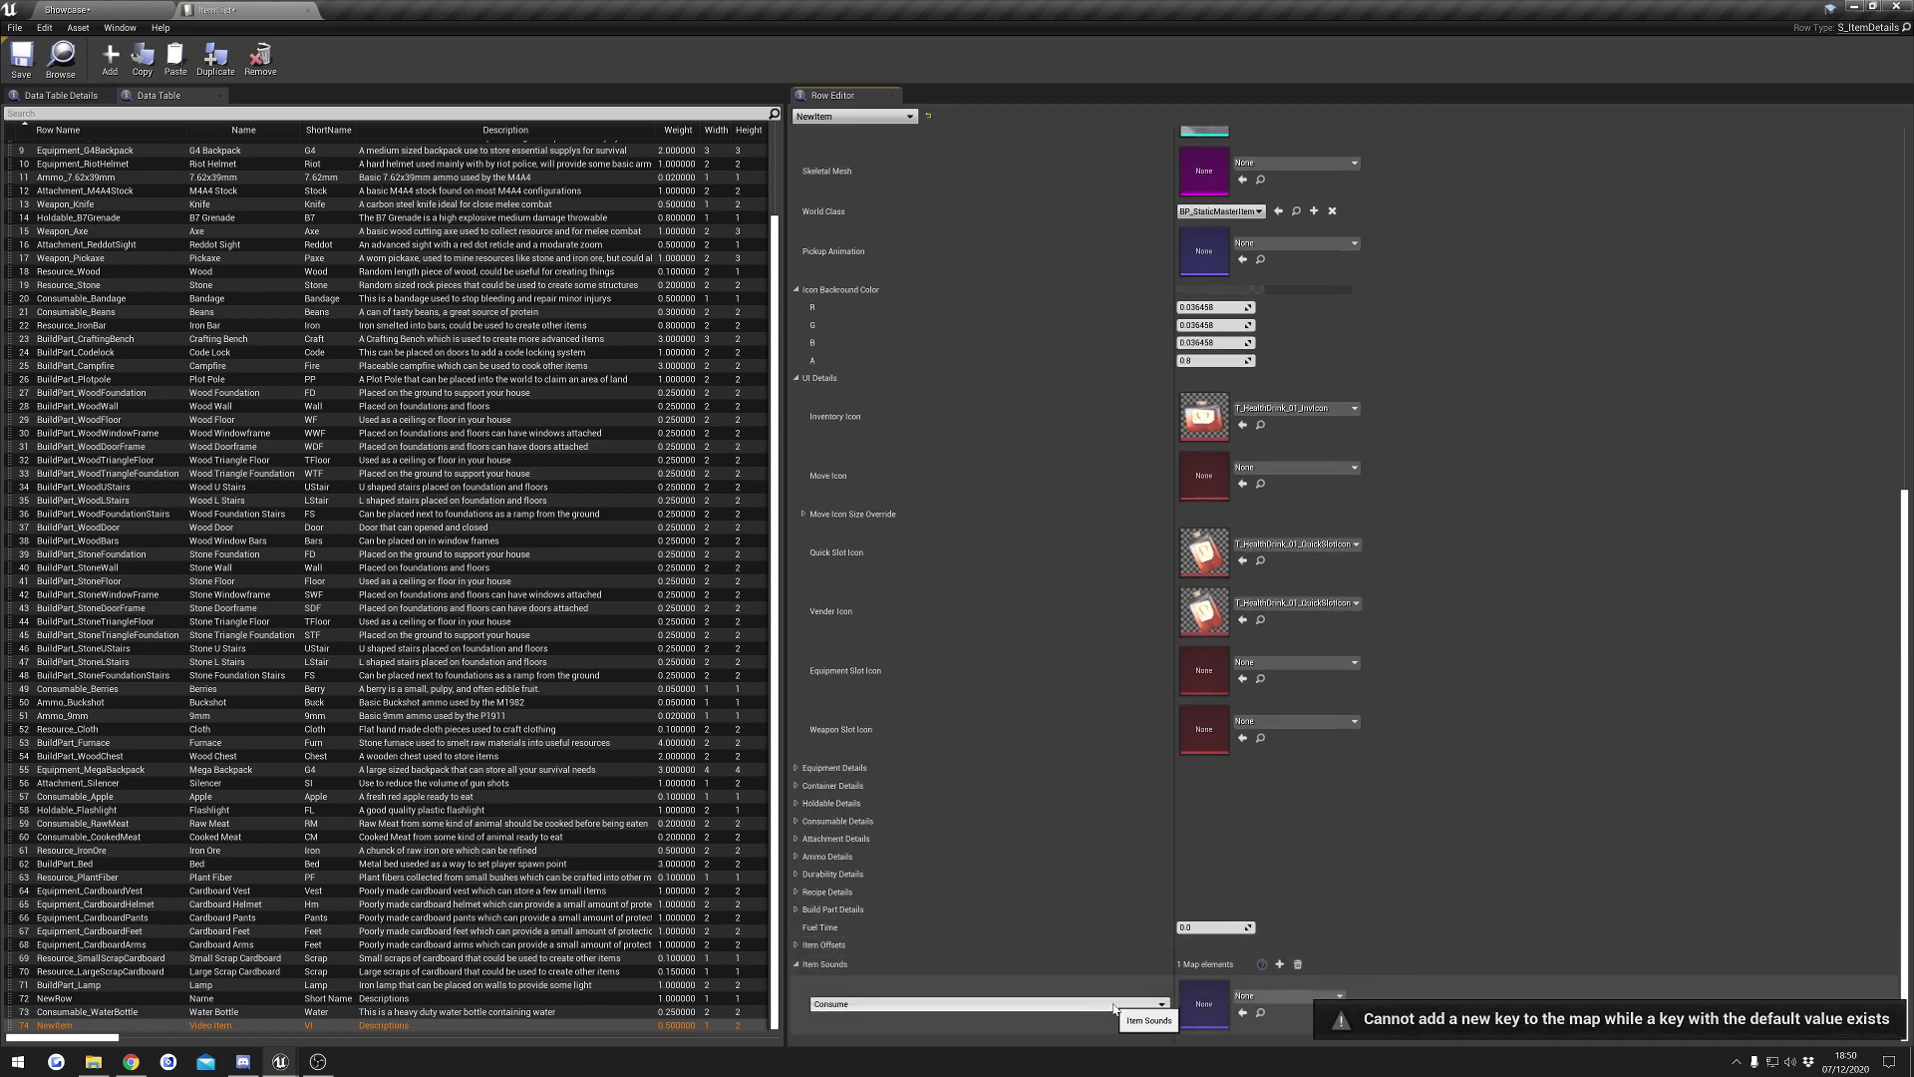
left_click(915, 1005)
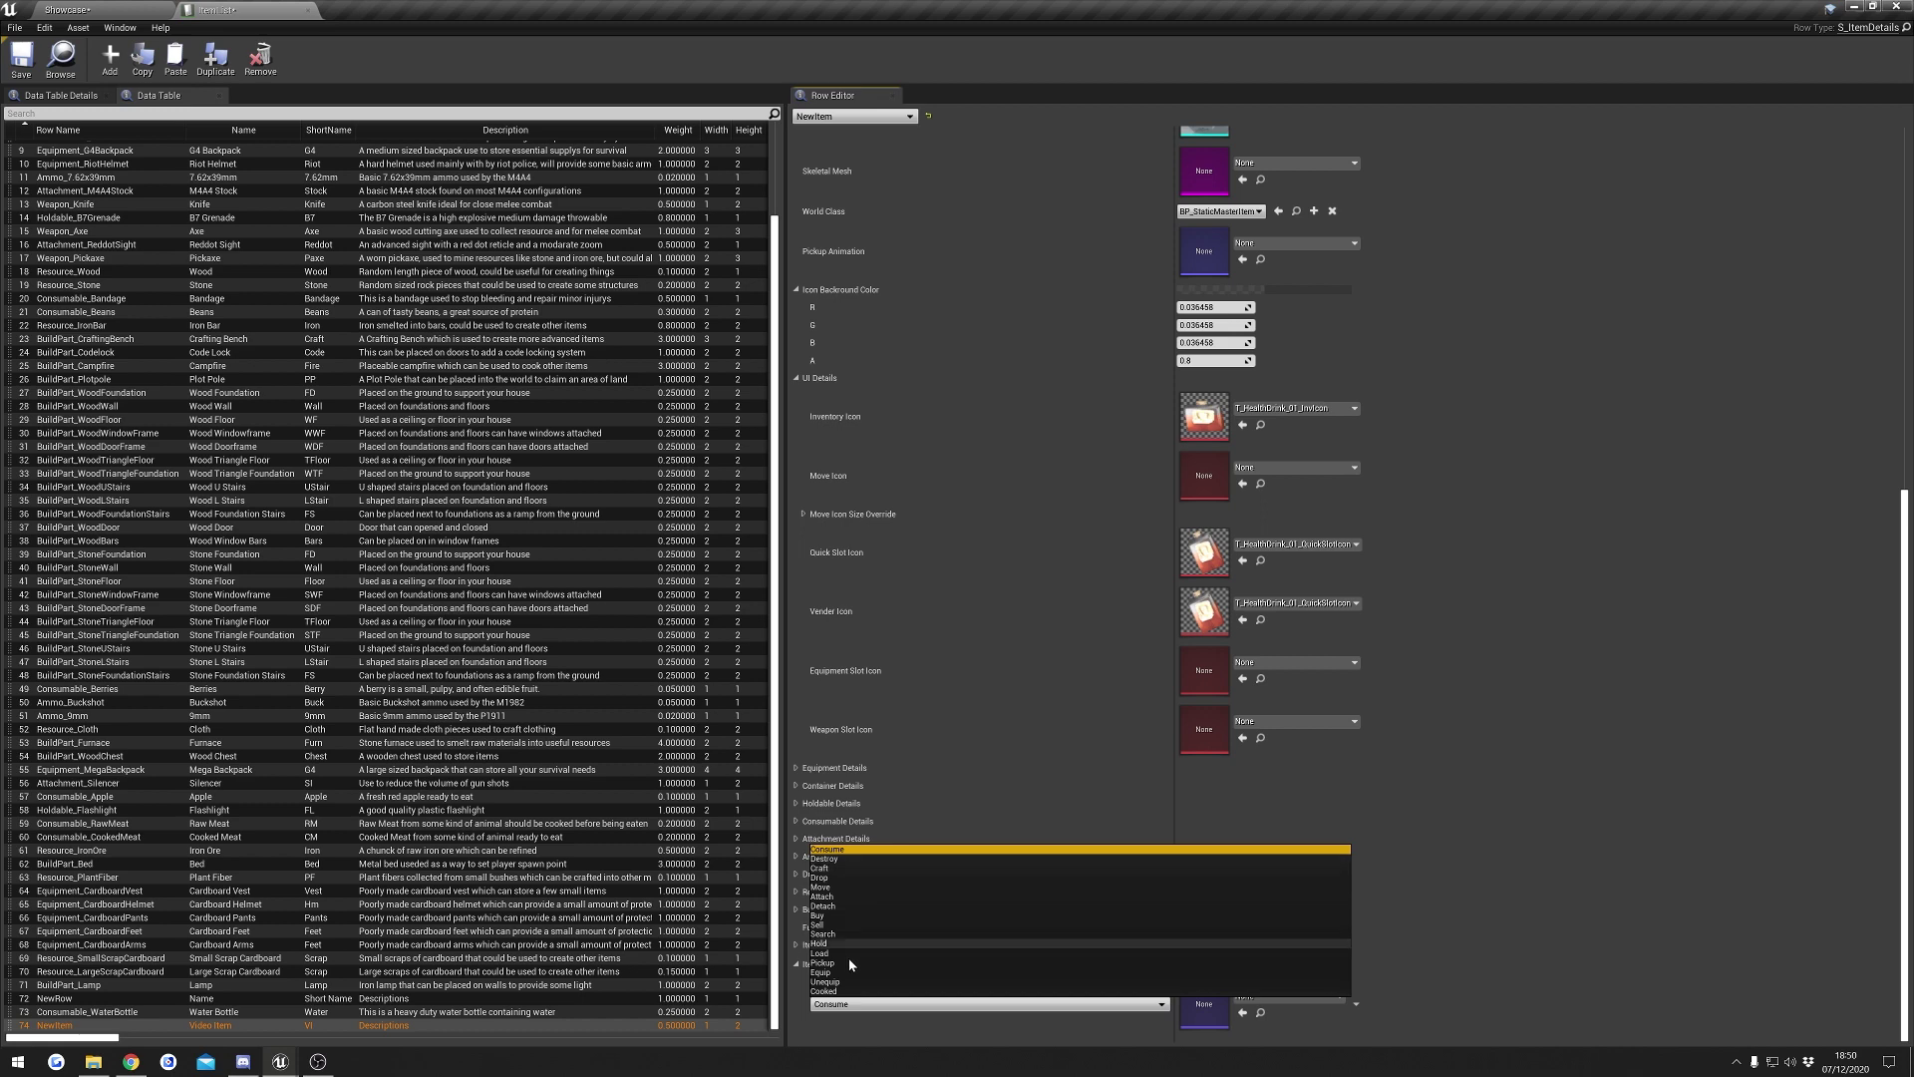
left_click(867, 868)
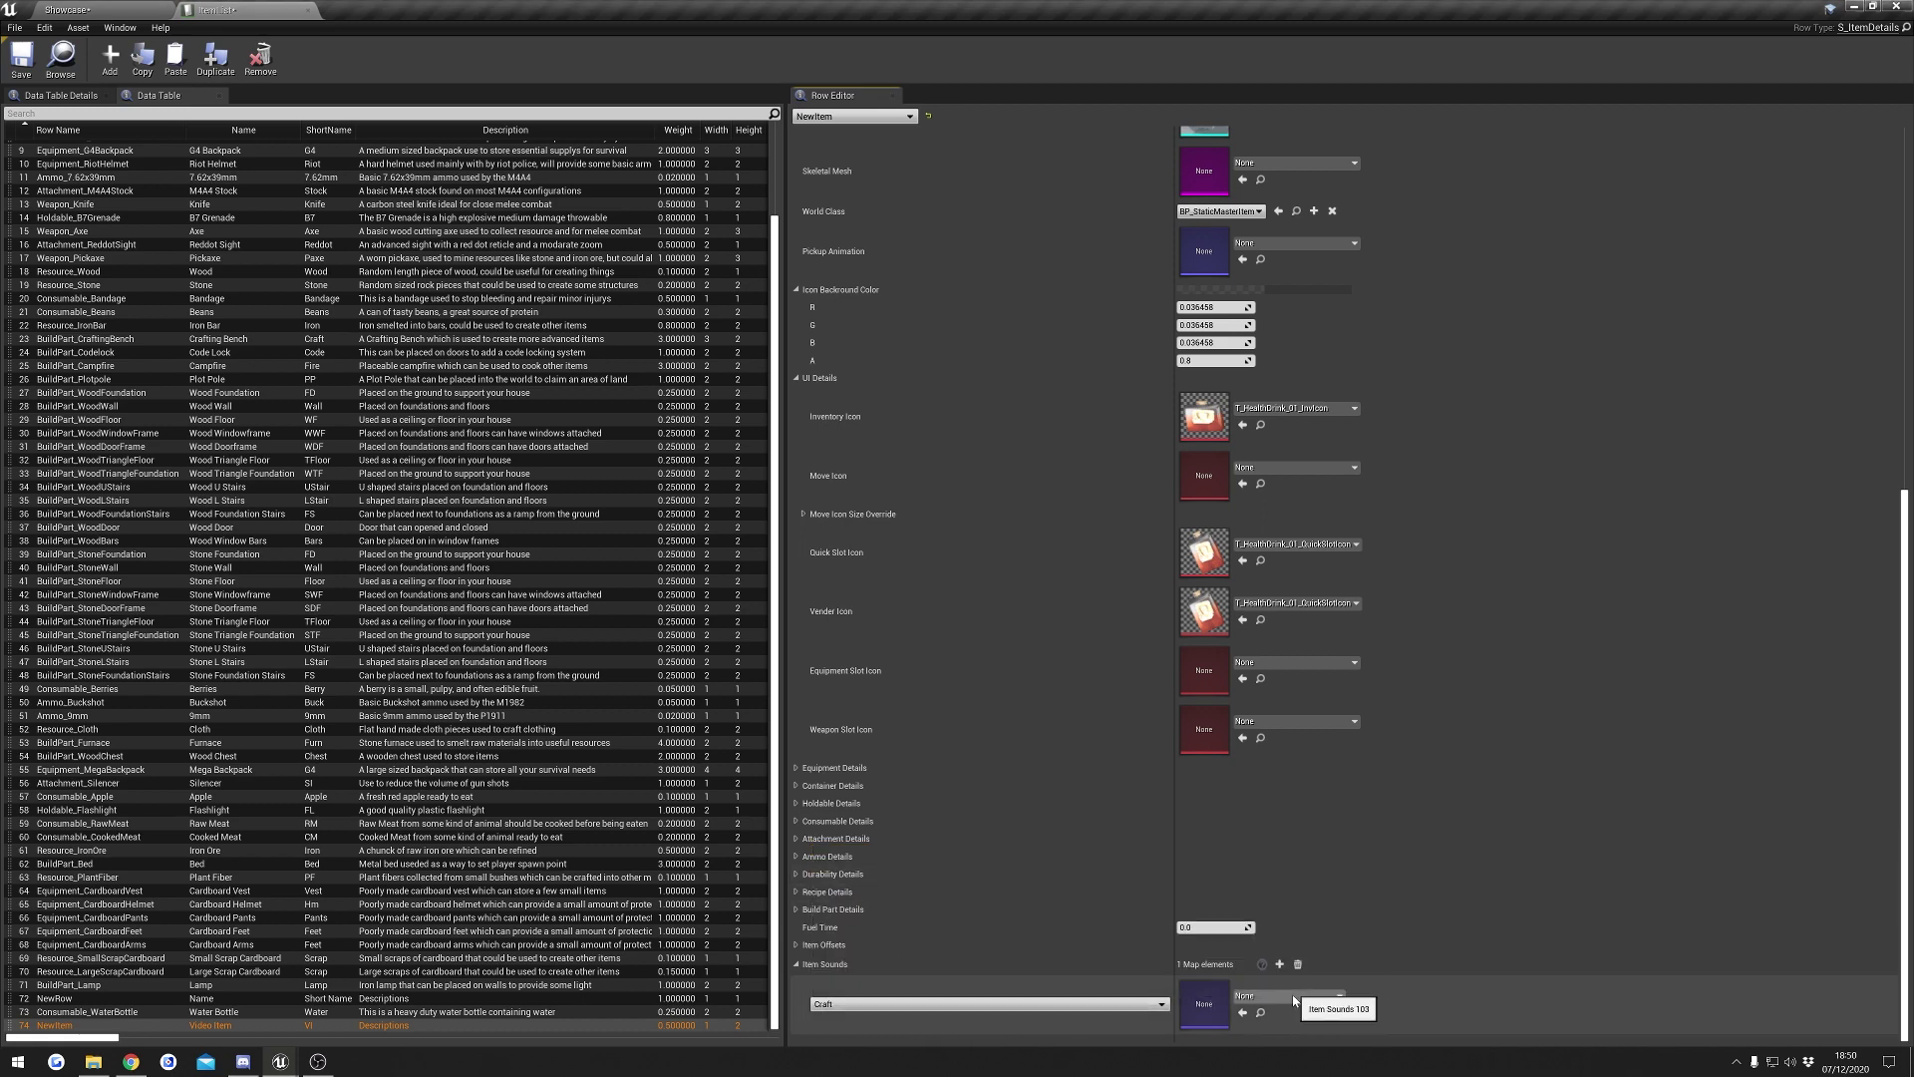
left_click(1338, 996)
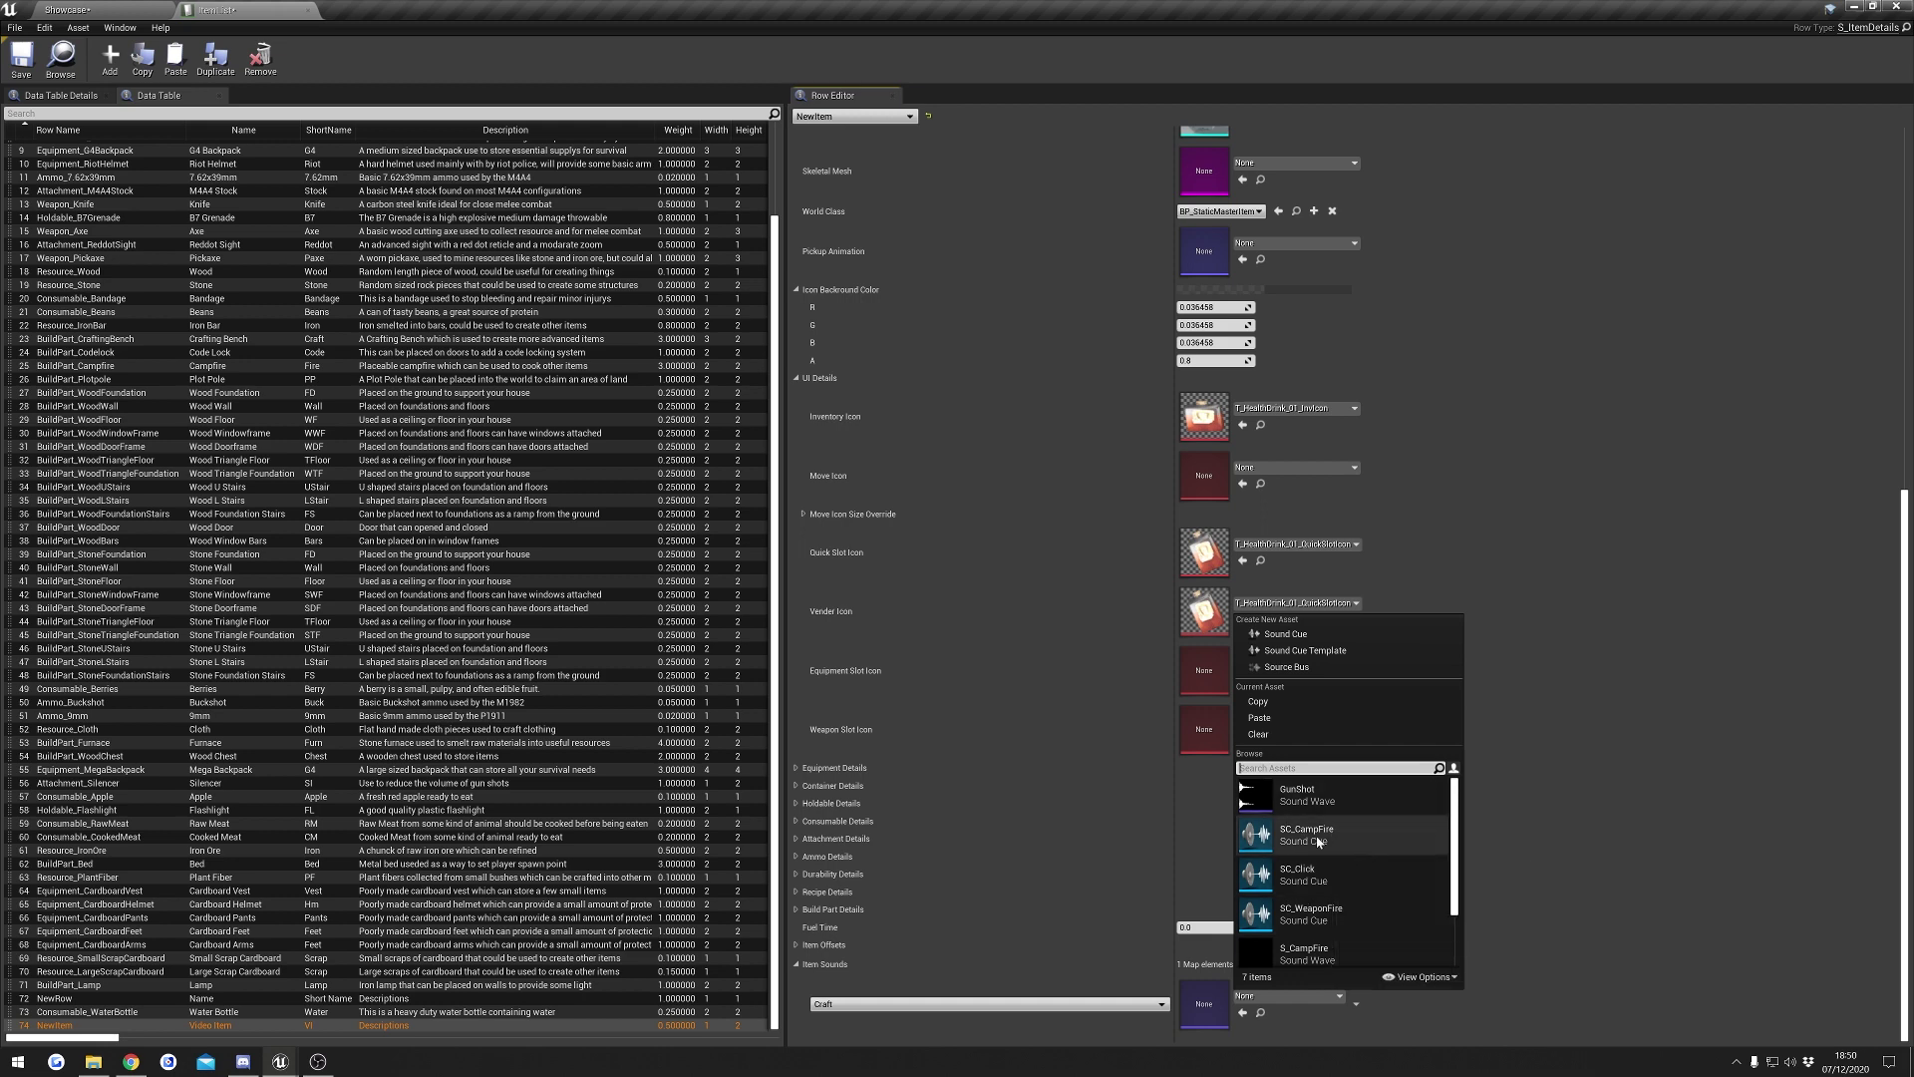
left_click(1306, 794)
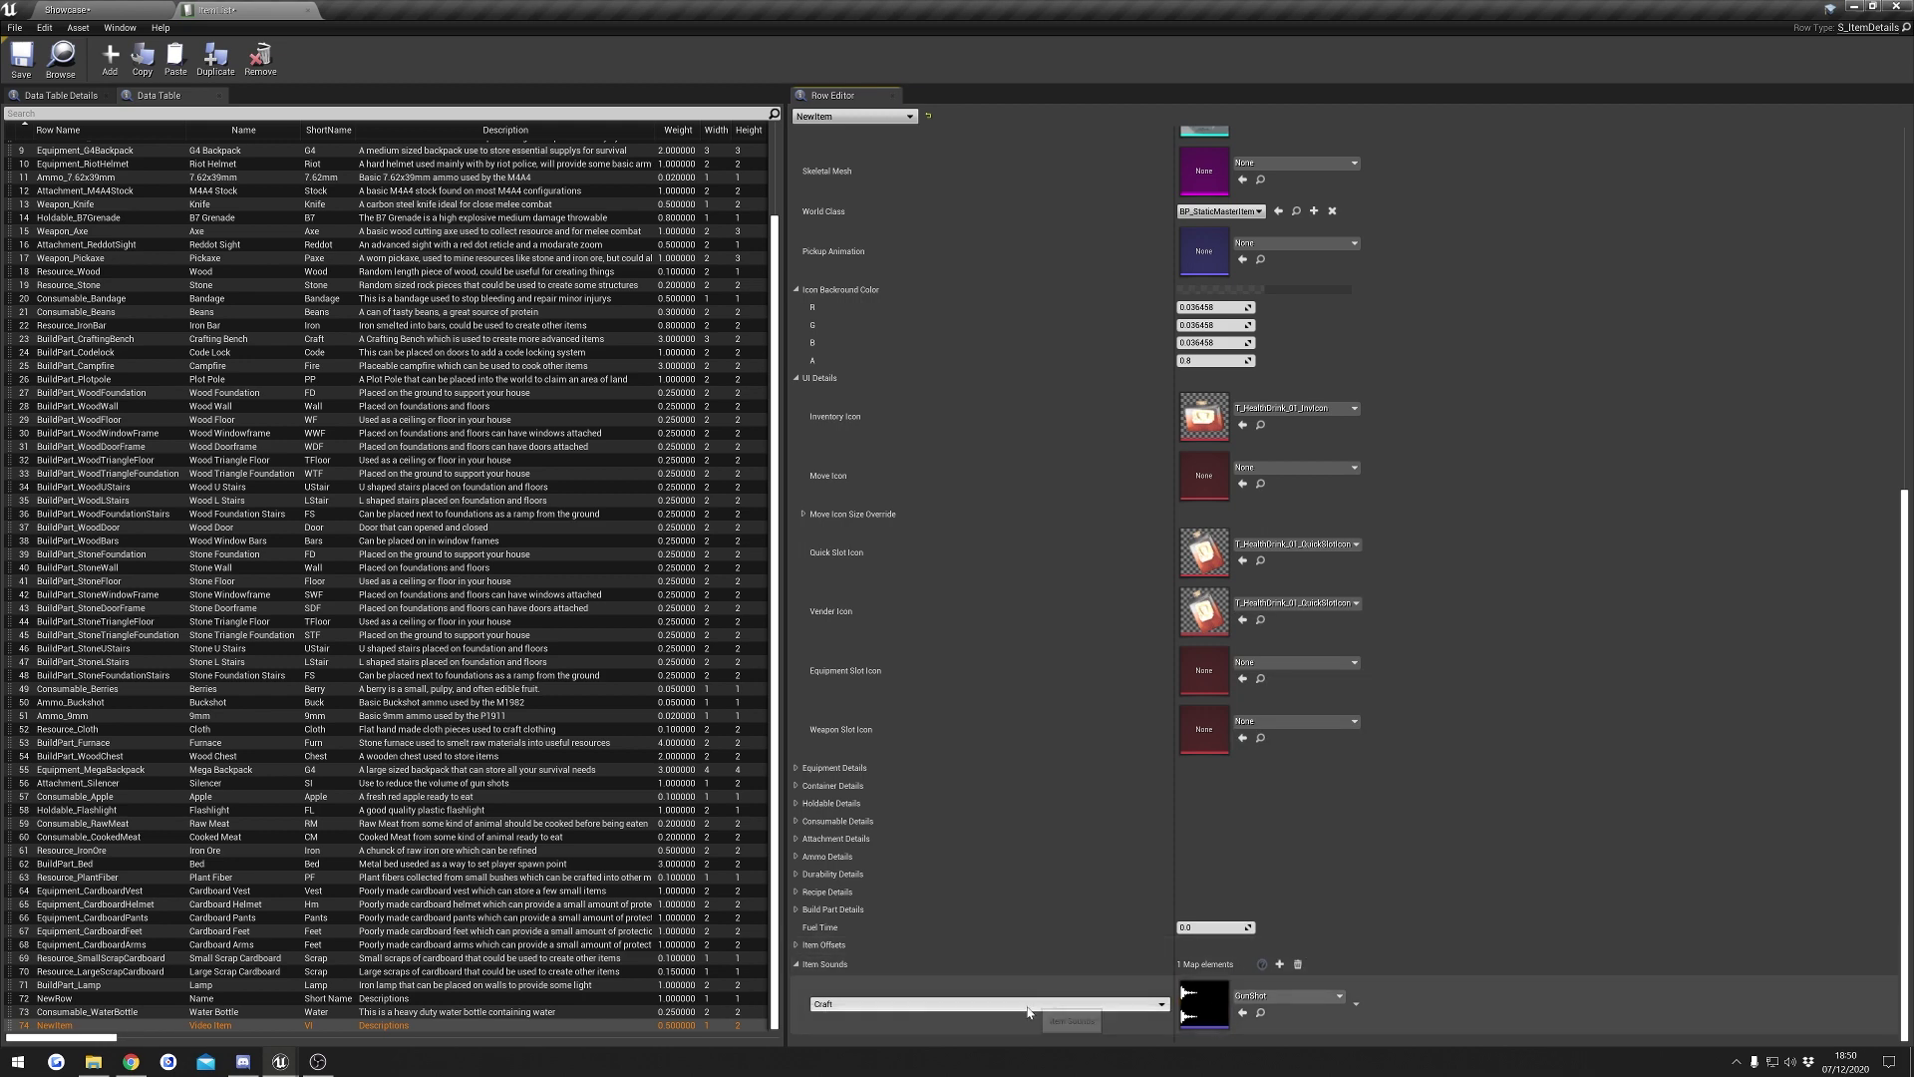
- Add a second Item Sounds entry, look over its available action keys and keep it on Consume
left_click(1280, 965)
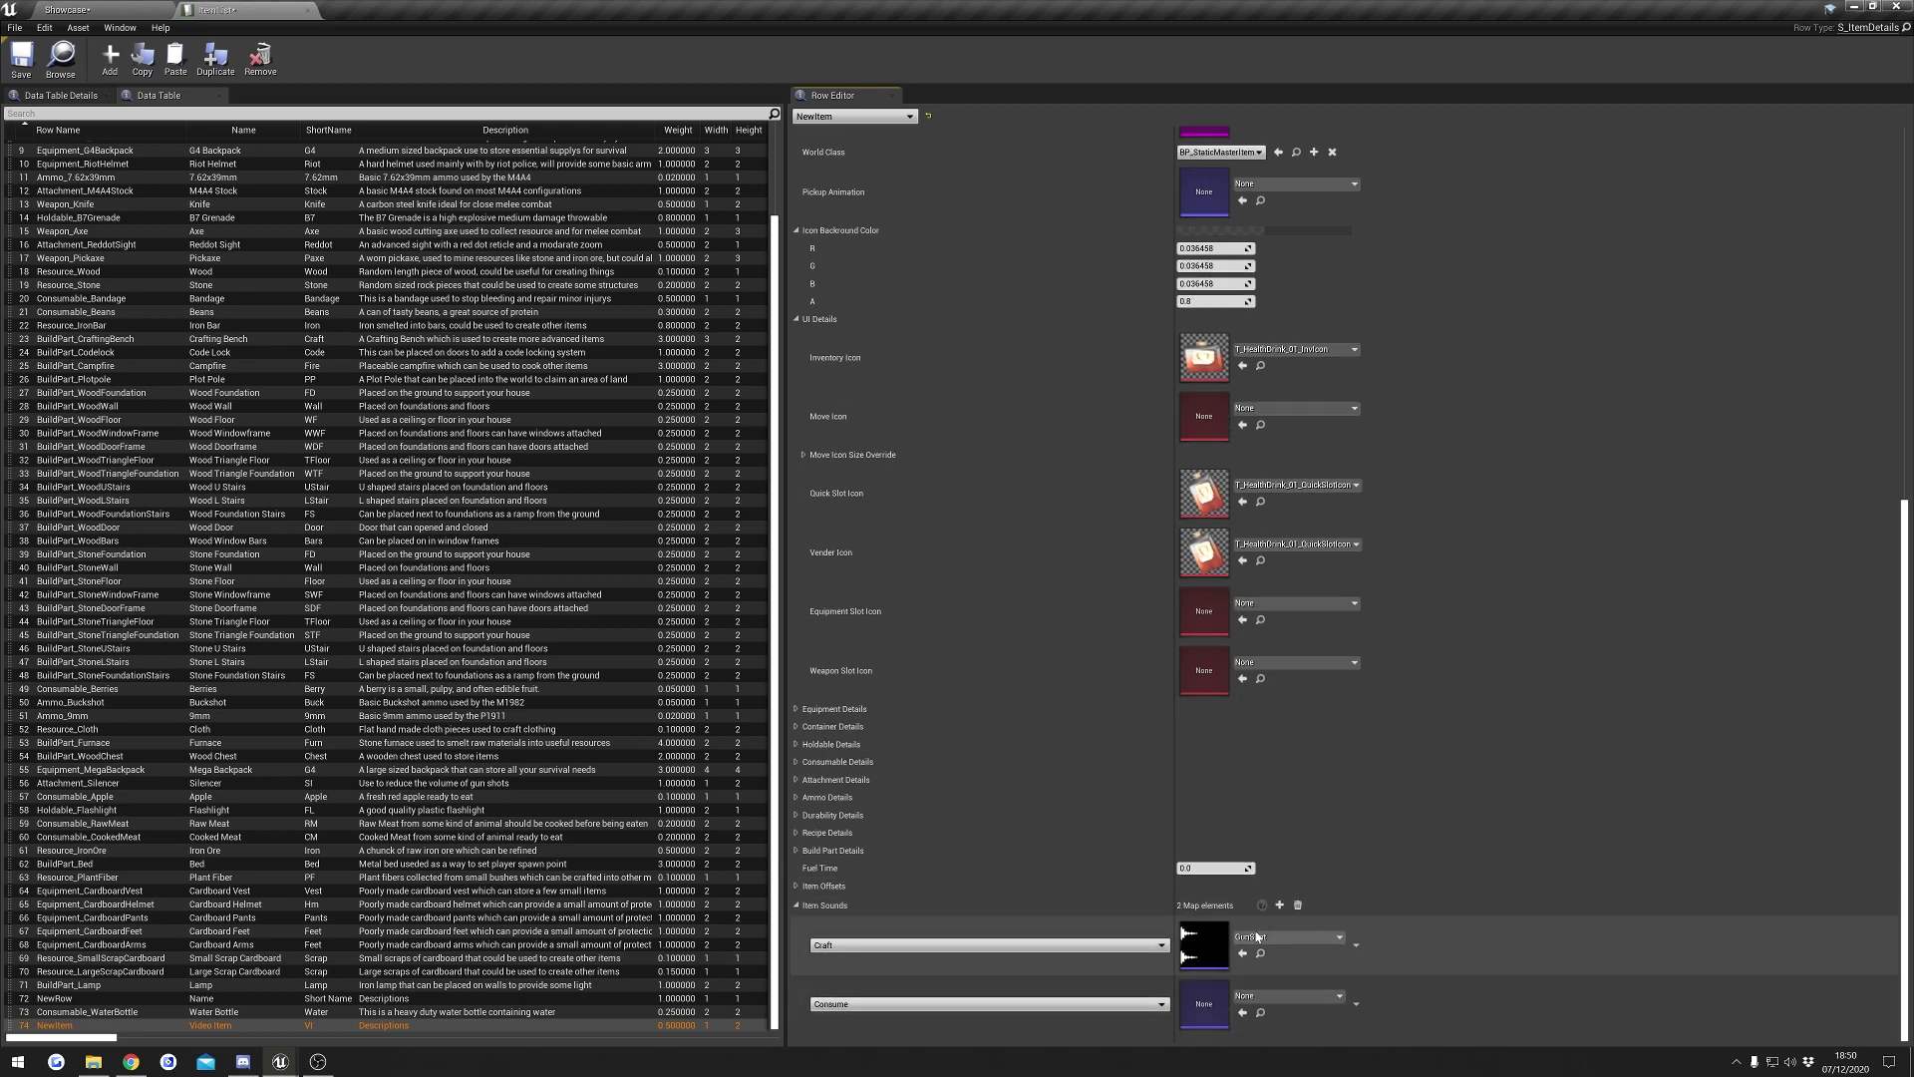
left_click(987, 1004)
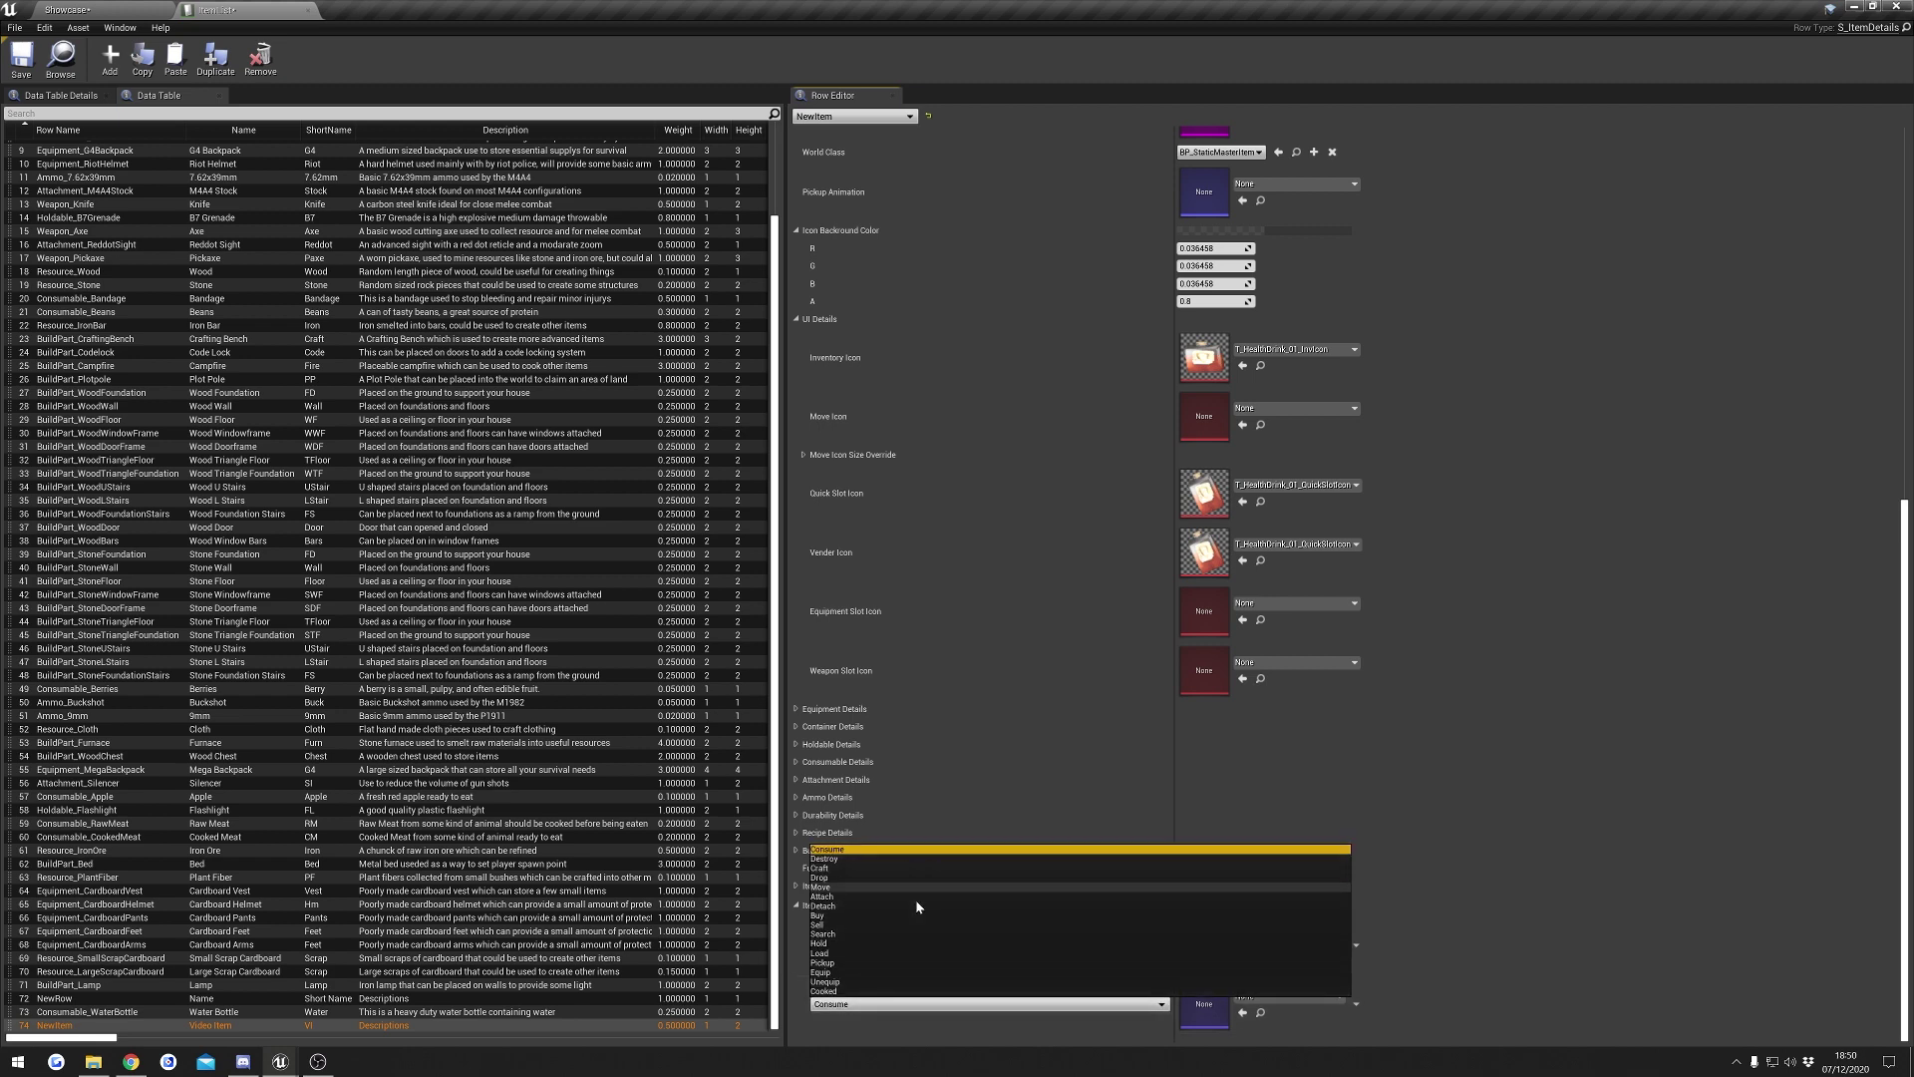
left_click(1426, 900)
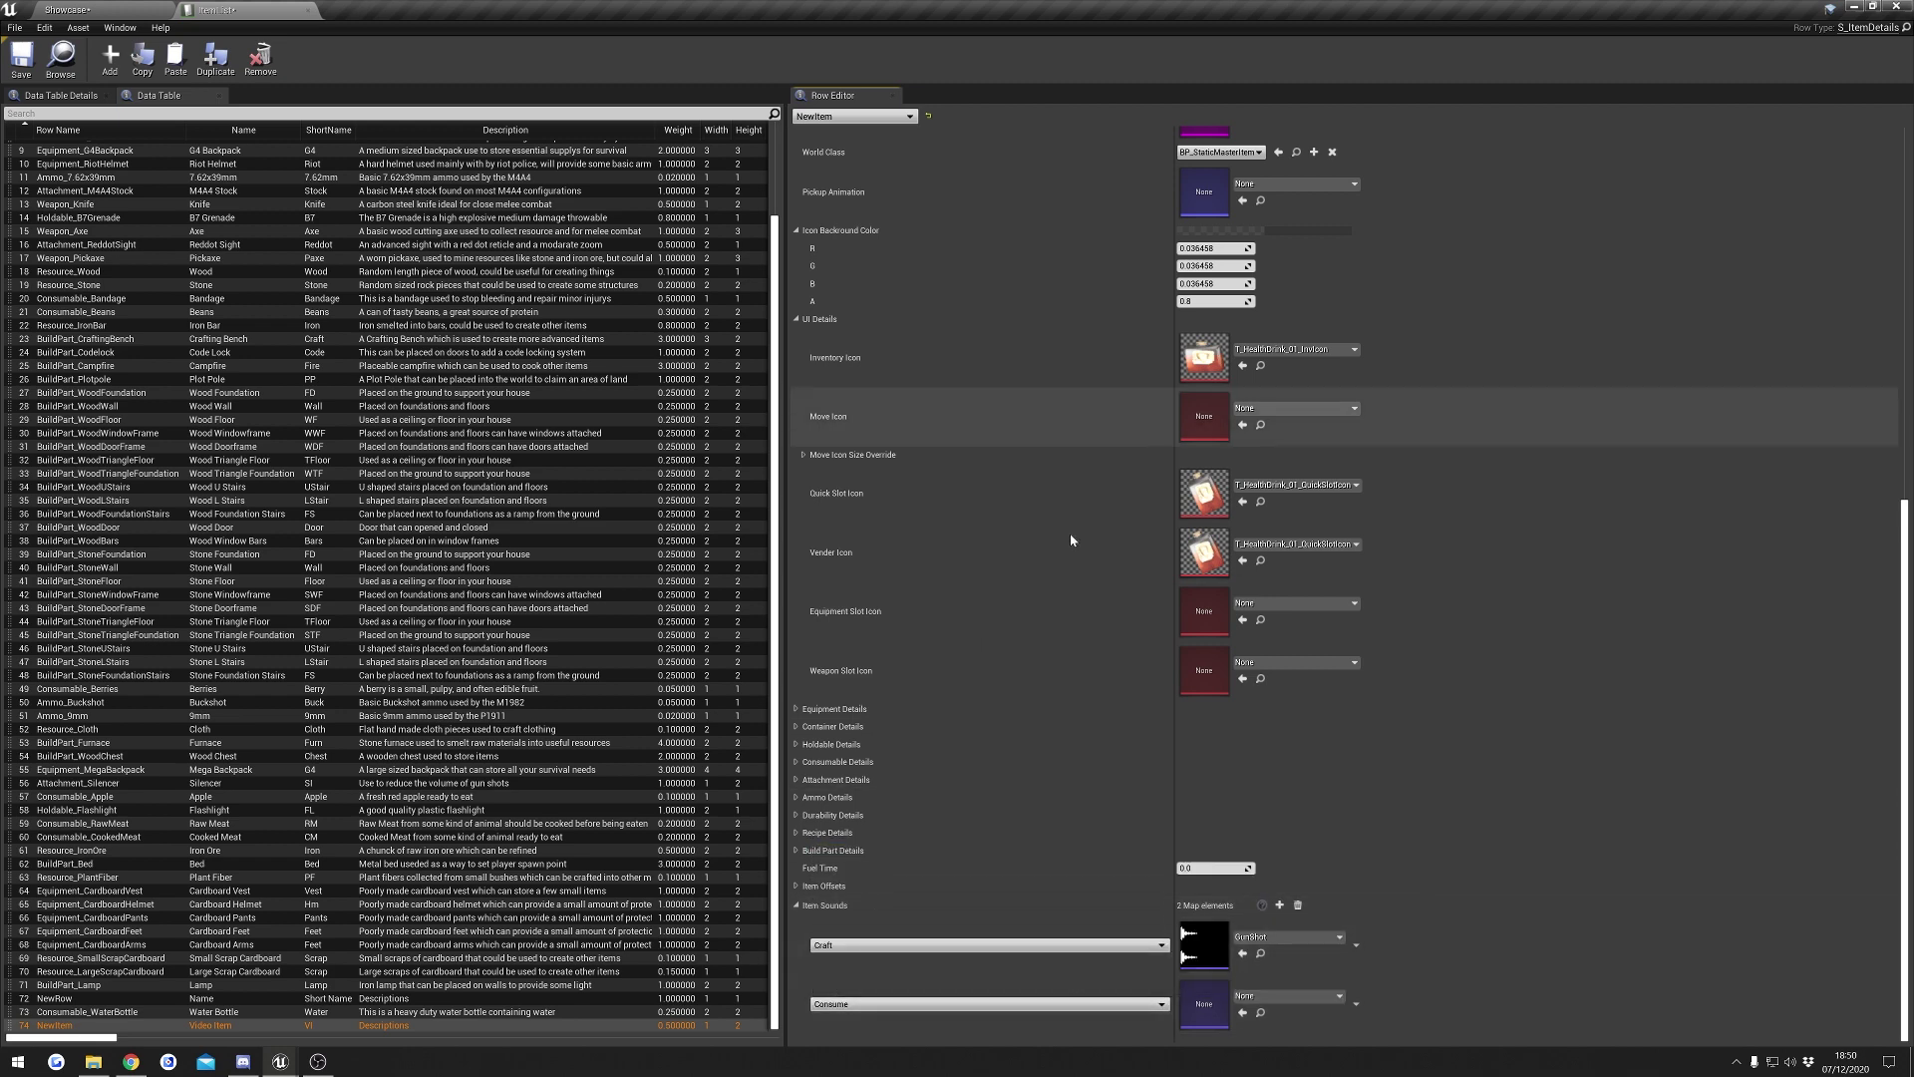
- Review the new item's row settings, return to the Showcase level and stop the play session
scroll(1067, 539, "up", 5)
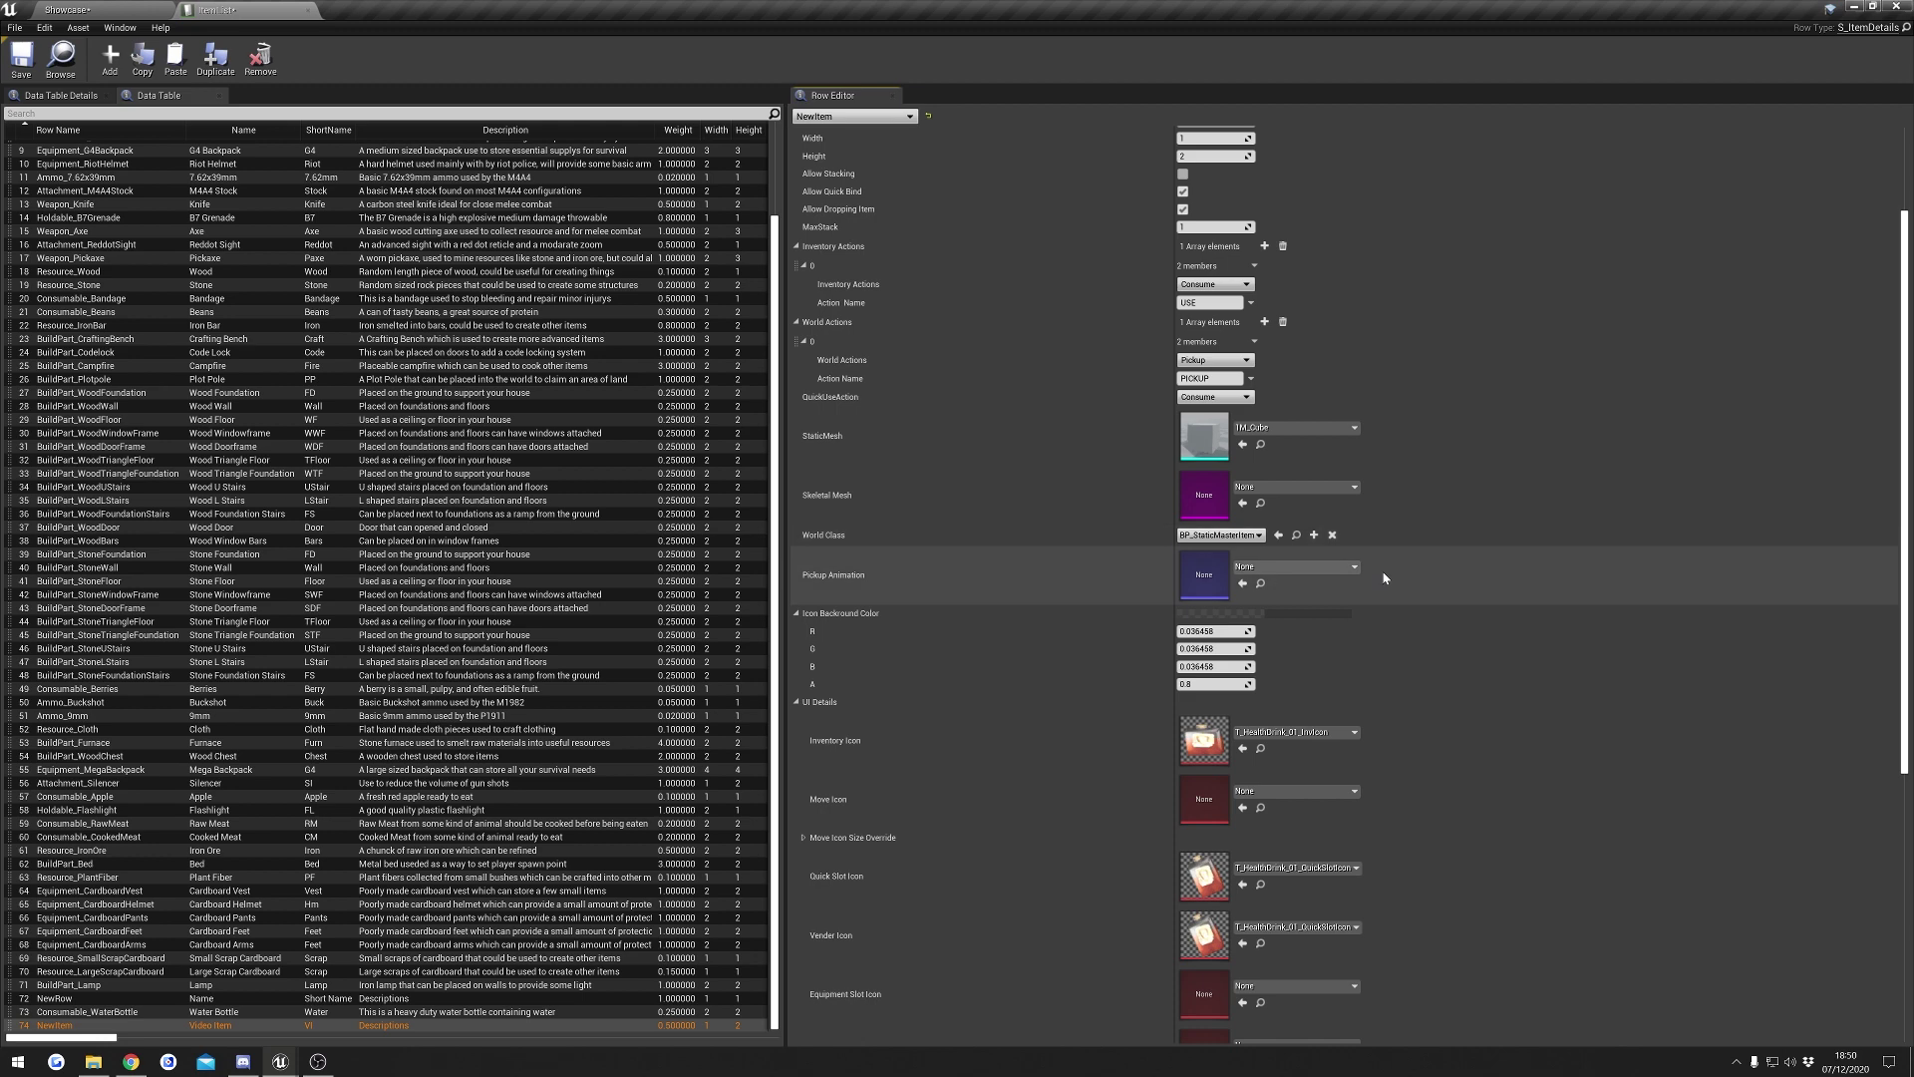
scroll(1380, 568, "up", 3)
scroll(1432, 669, "down", 3)
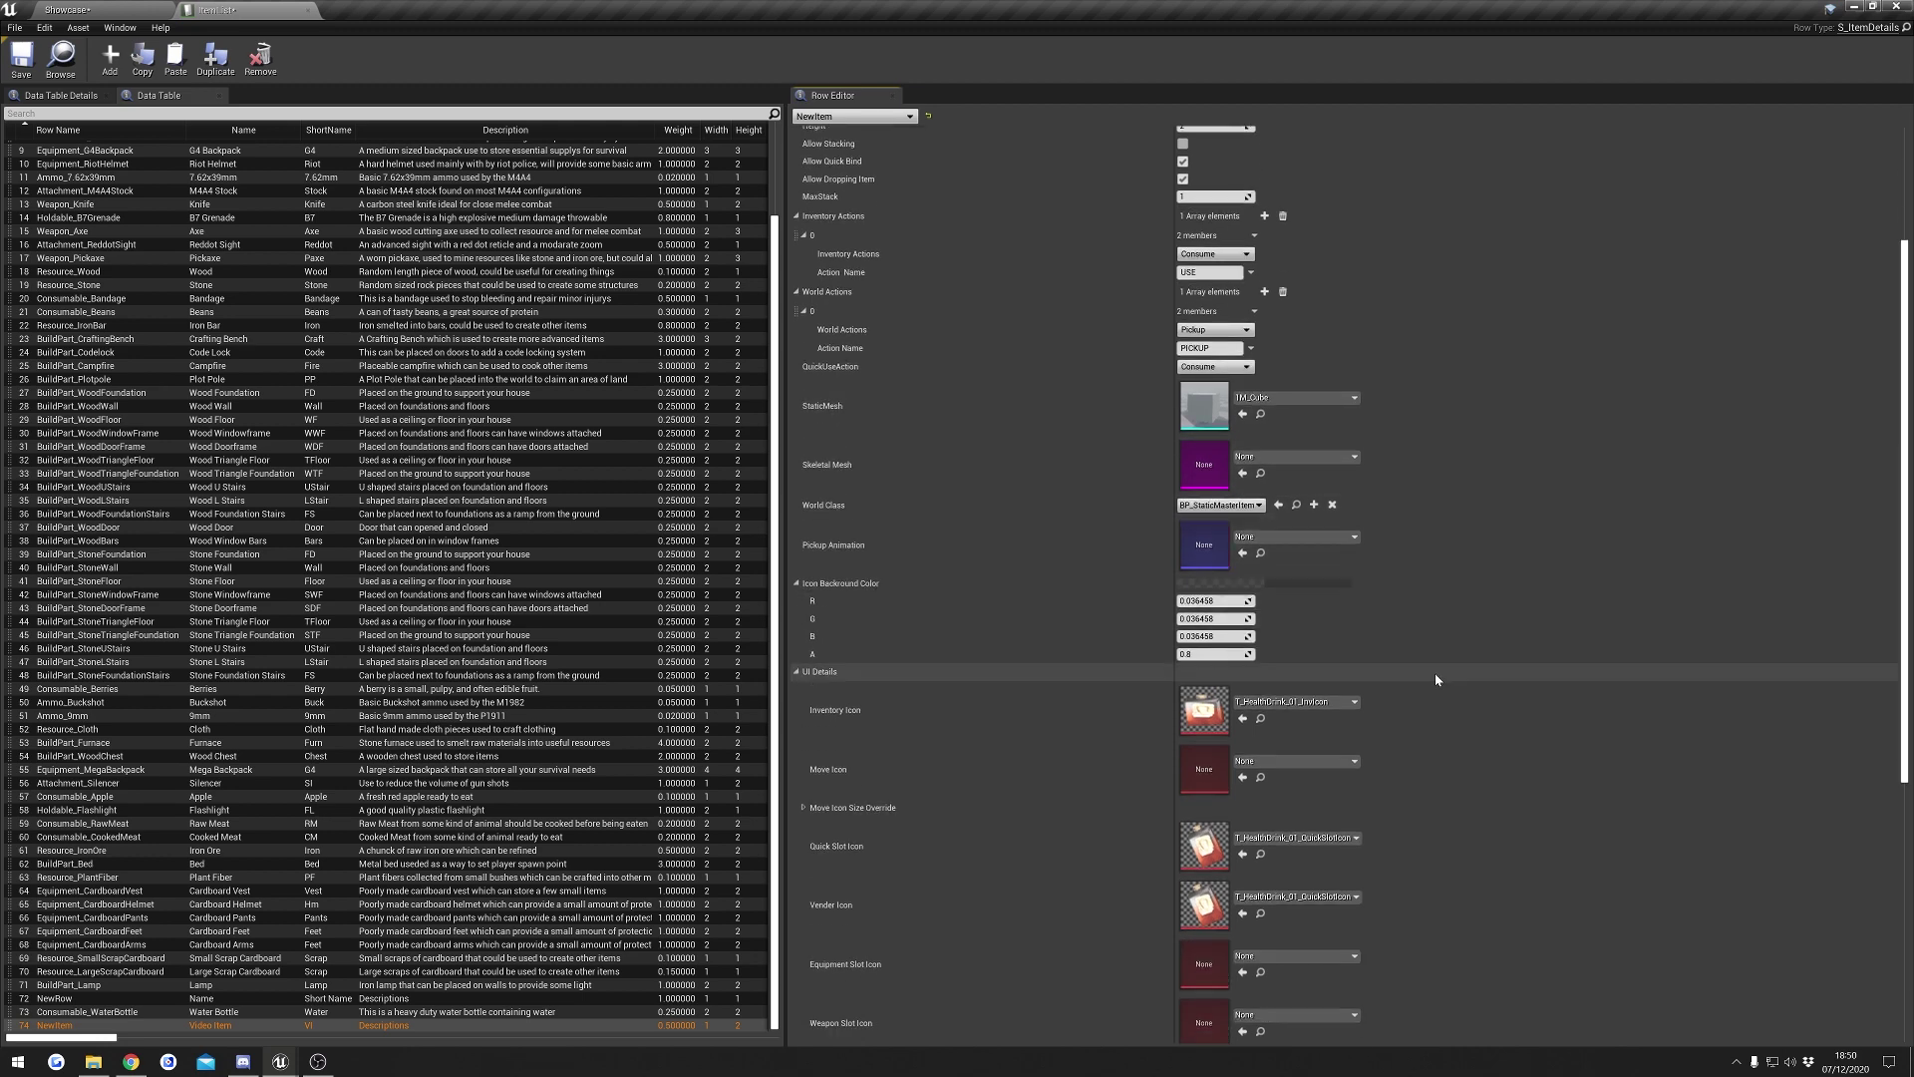
scroll(1435, 683, "up", 3)
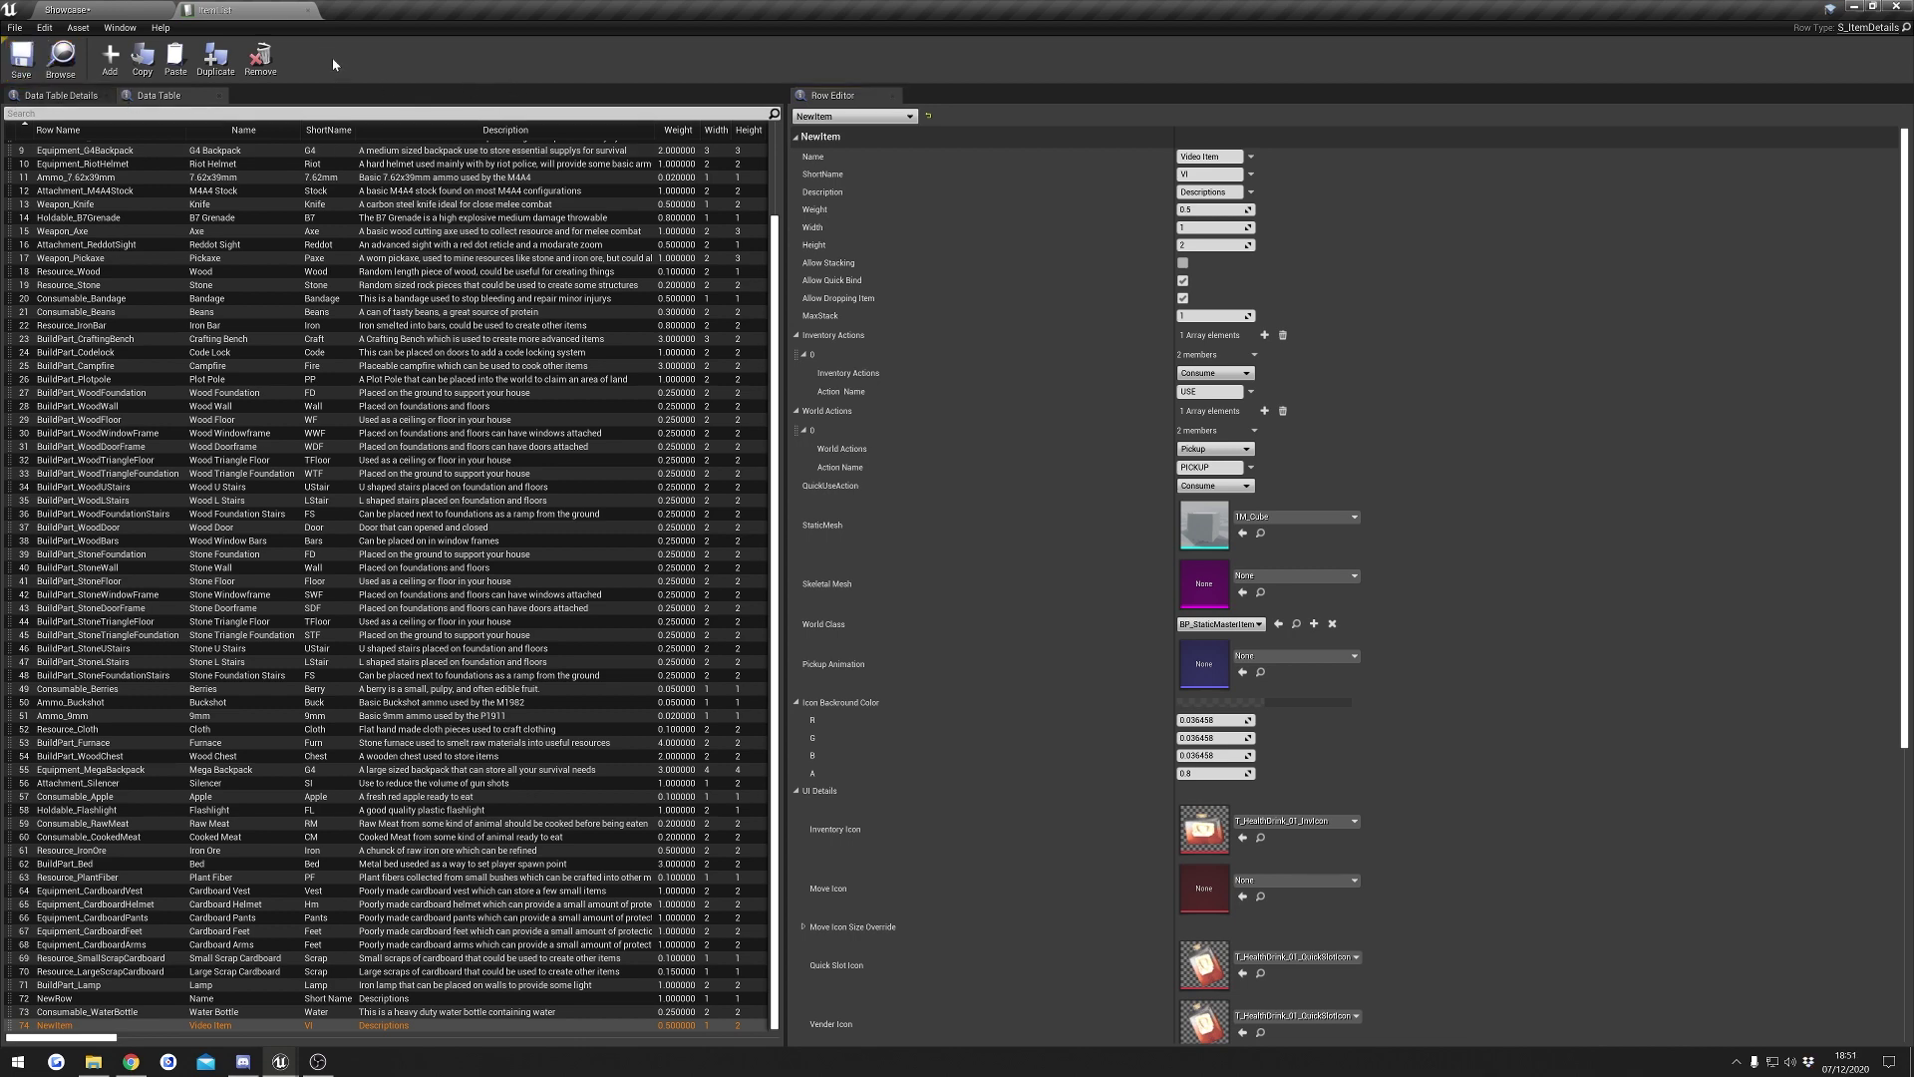
left_click(90, 10)
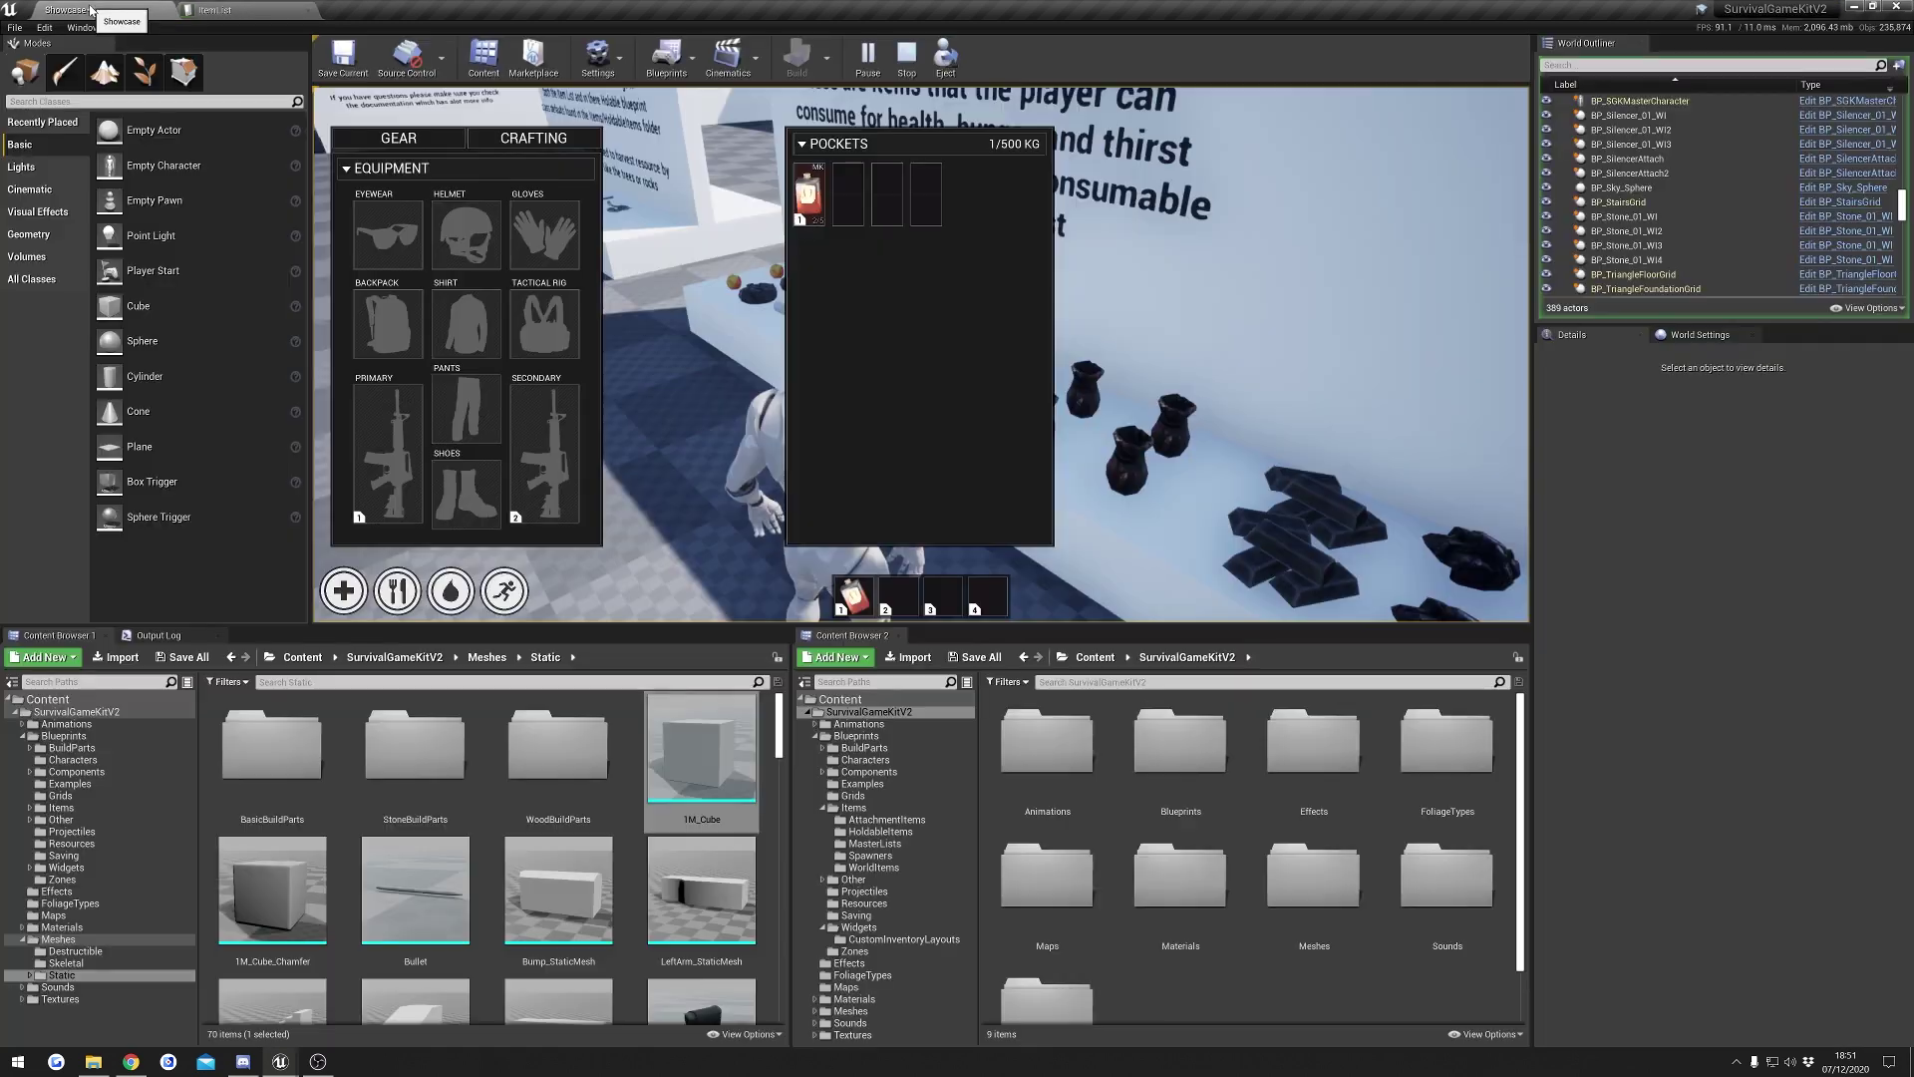
left_click(906, 55)
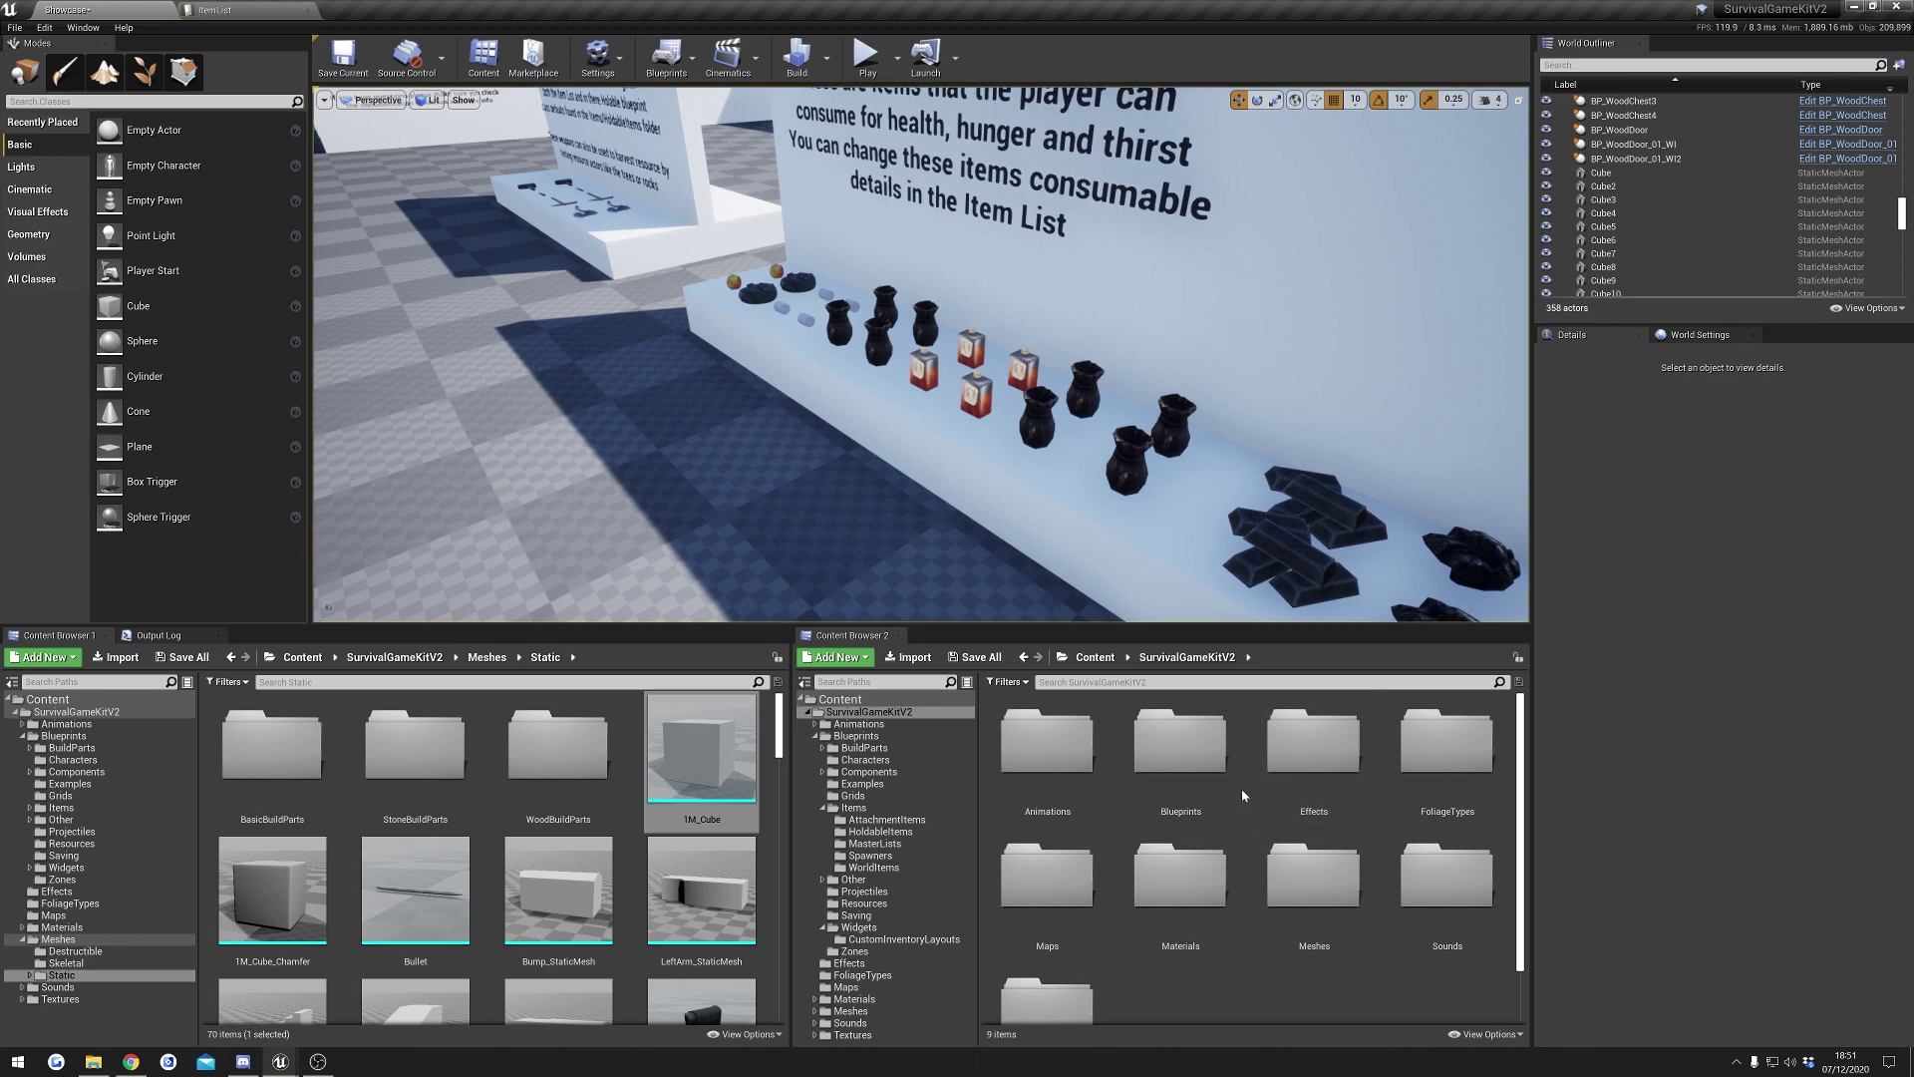
- Browse to the Blueprints > Items > HoldableItems folder in the second Content Browser and look through its blueprints
double_click(1182, 748)
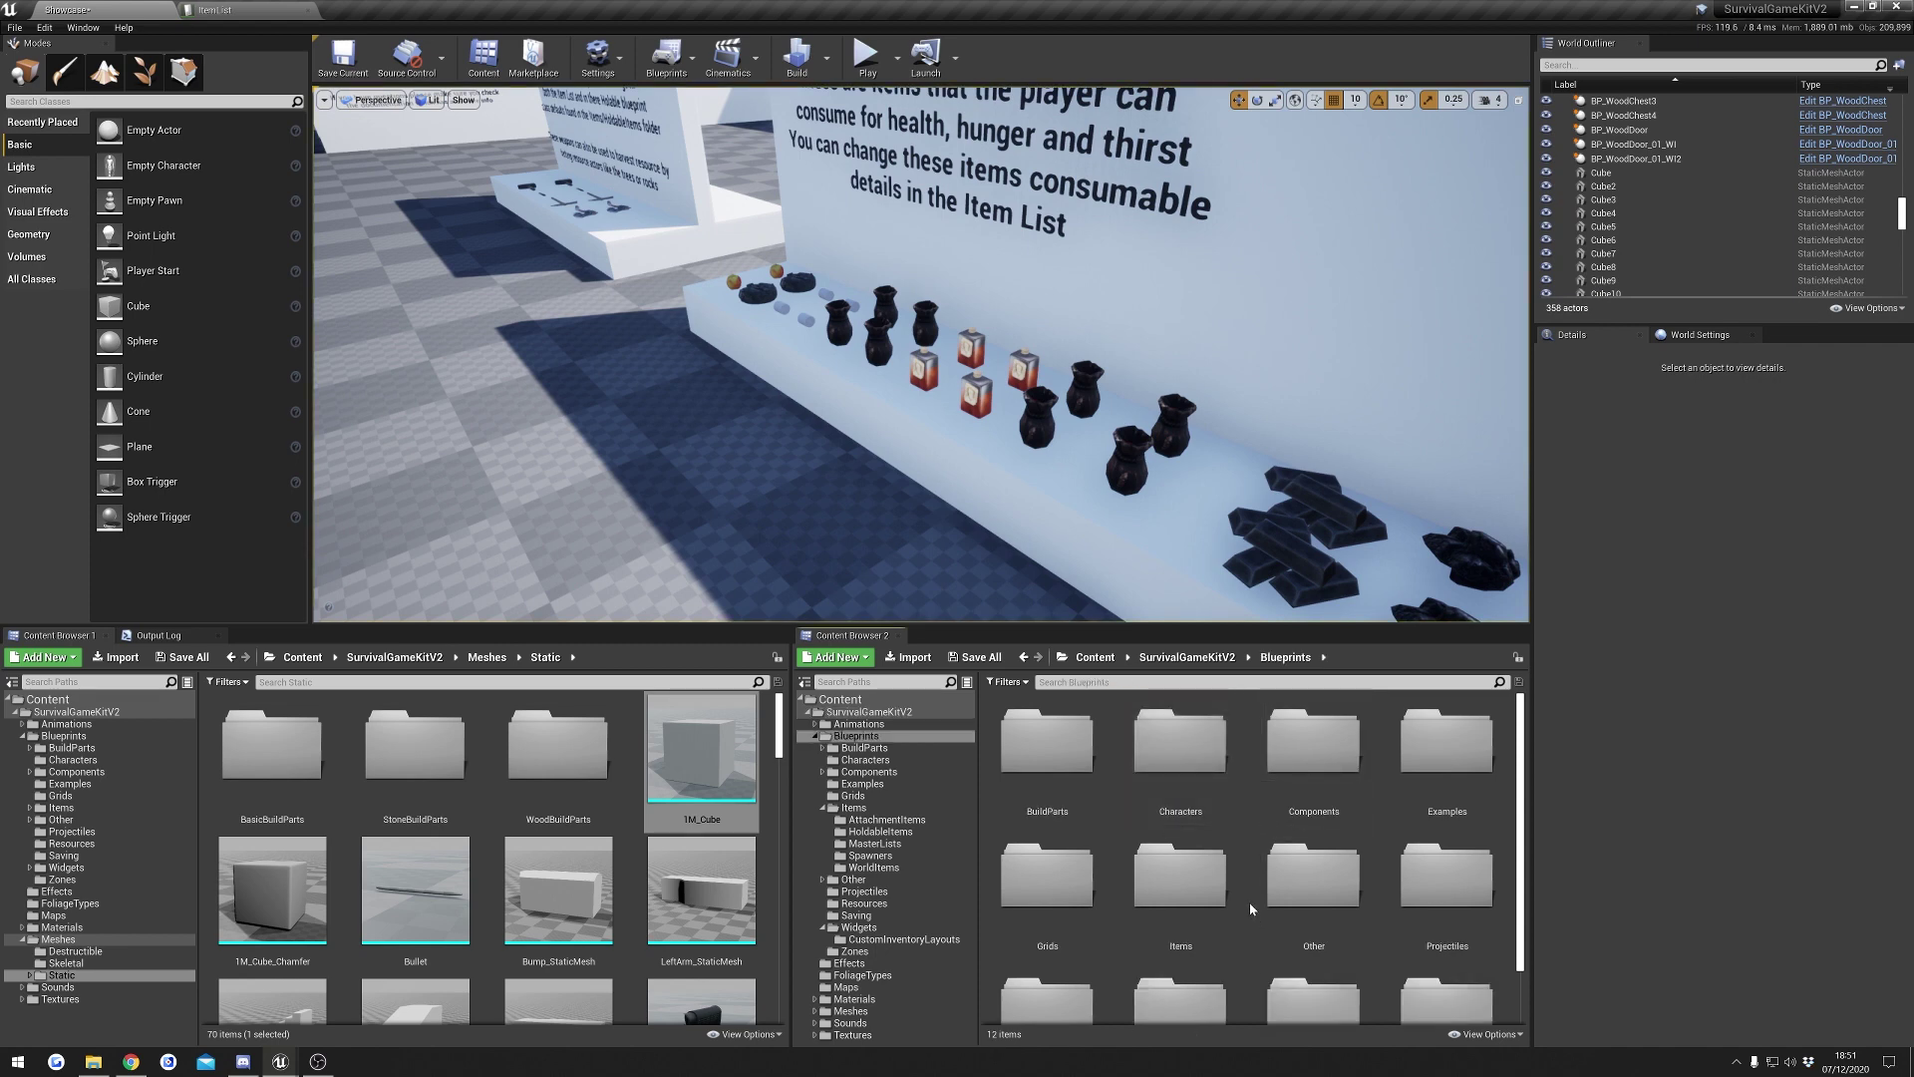
double_click(1164, 850)
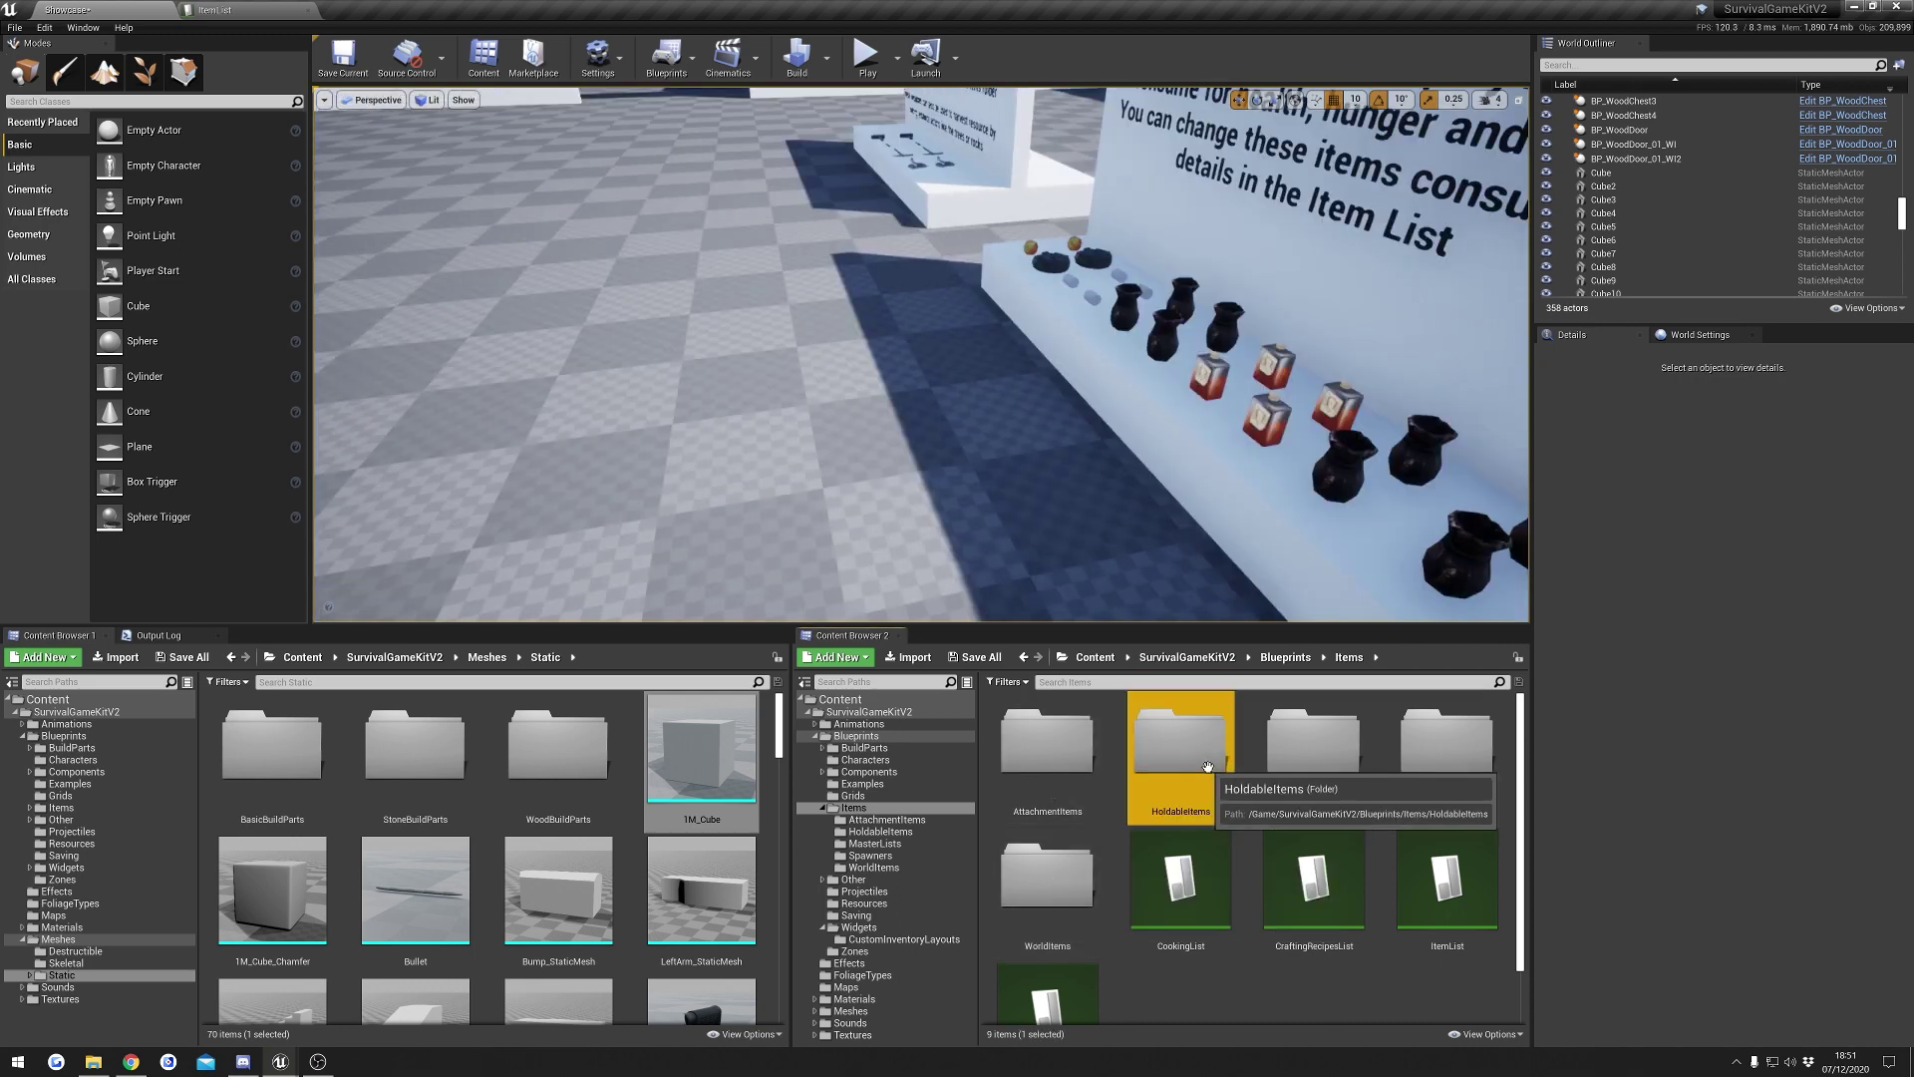
double_click(1181, 745)
scroll(1066, 777, "down", 3)
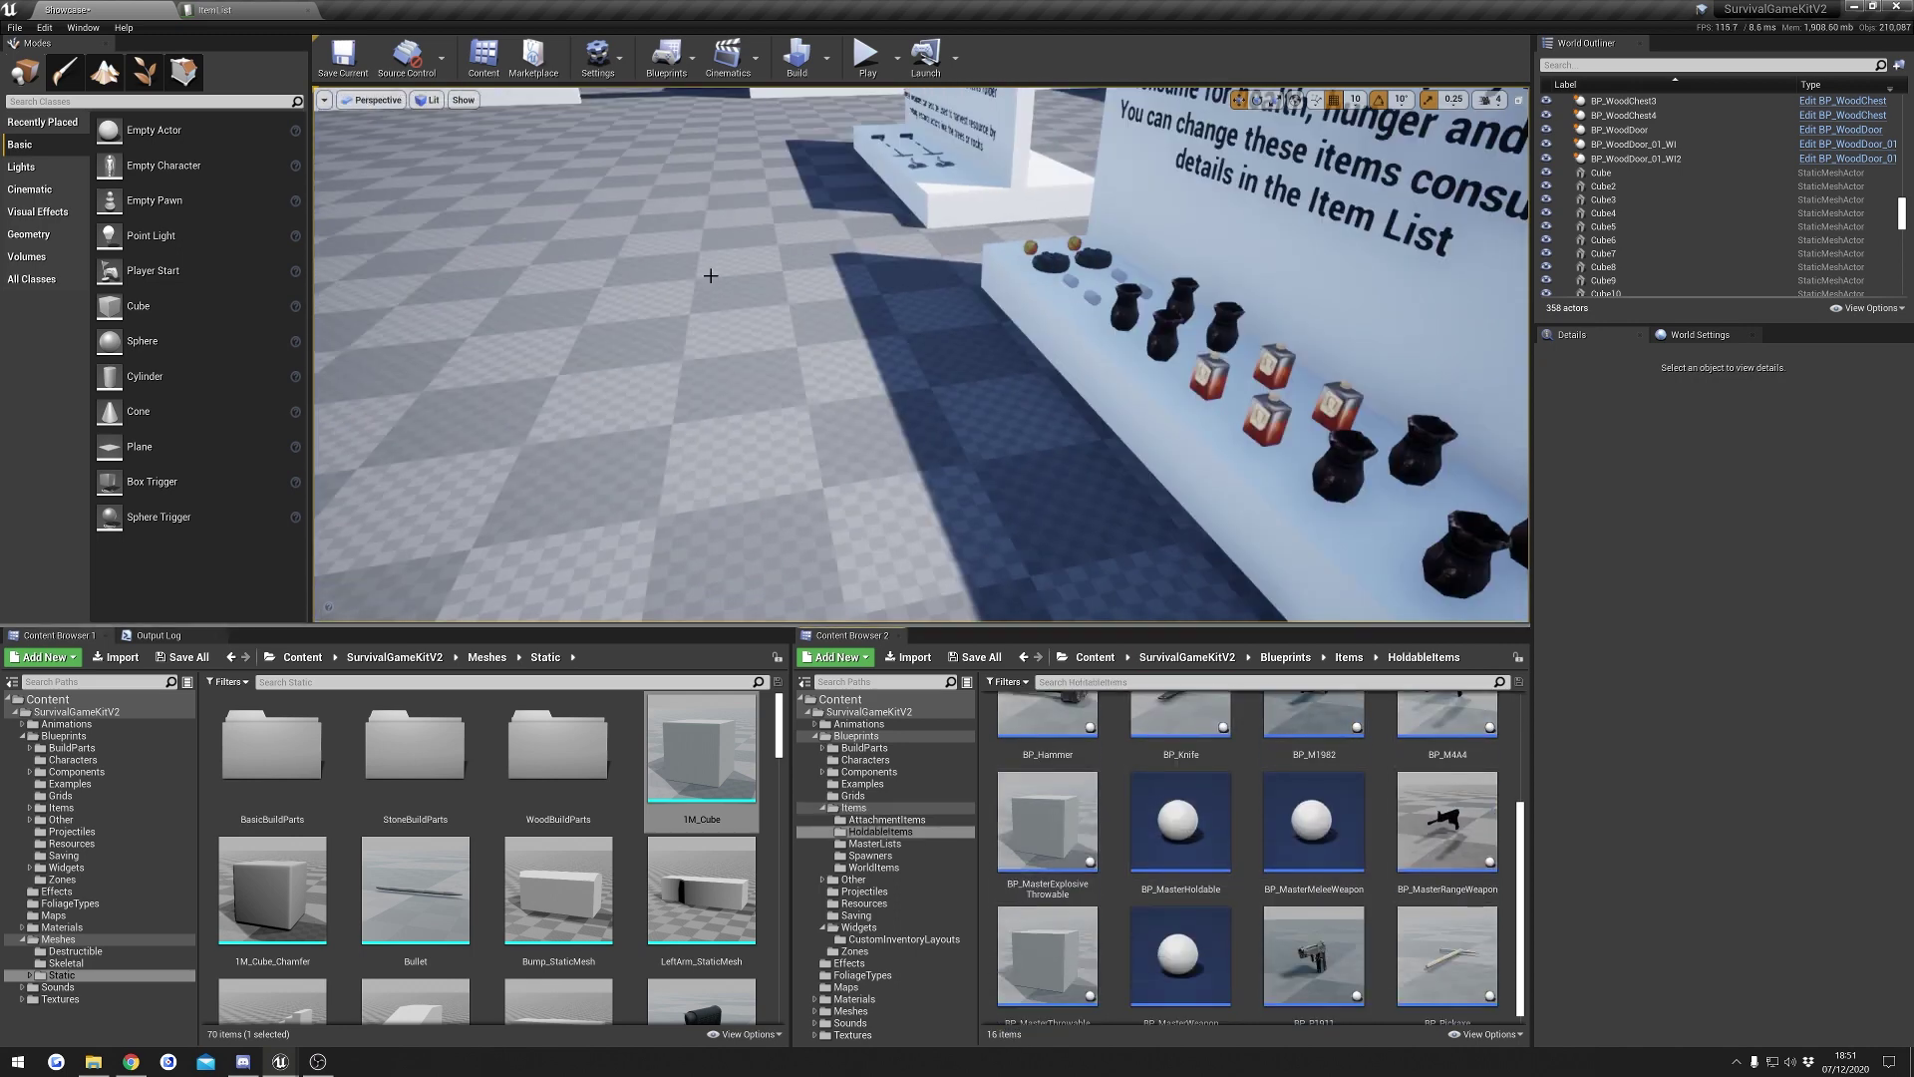
- Browse to the Blueprints > Items > WorldItems folder in the second Content Browser and enlarge the browser area
scroll(1259, 739, "up", 3)
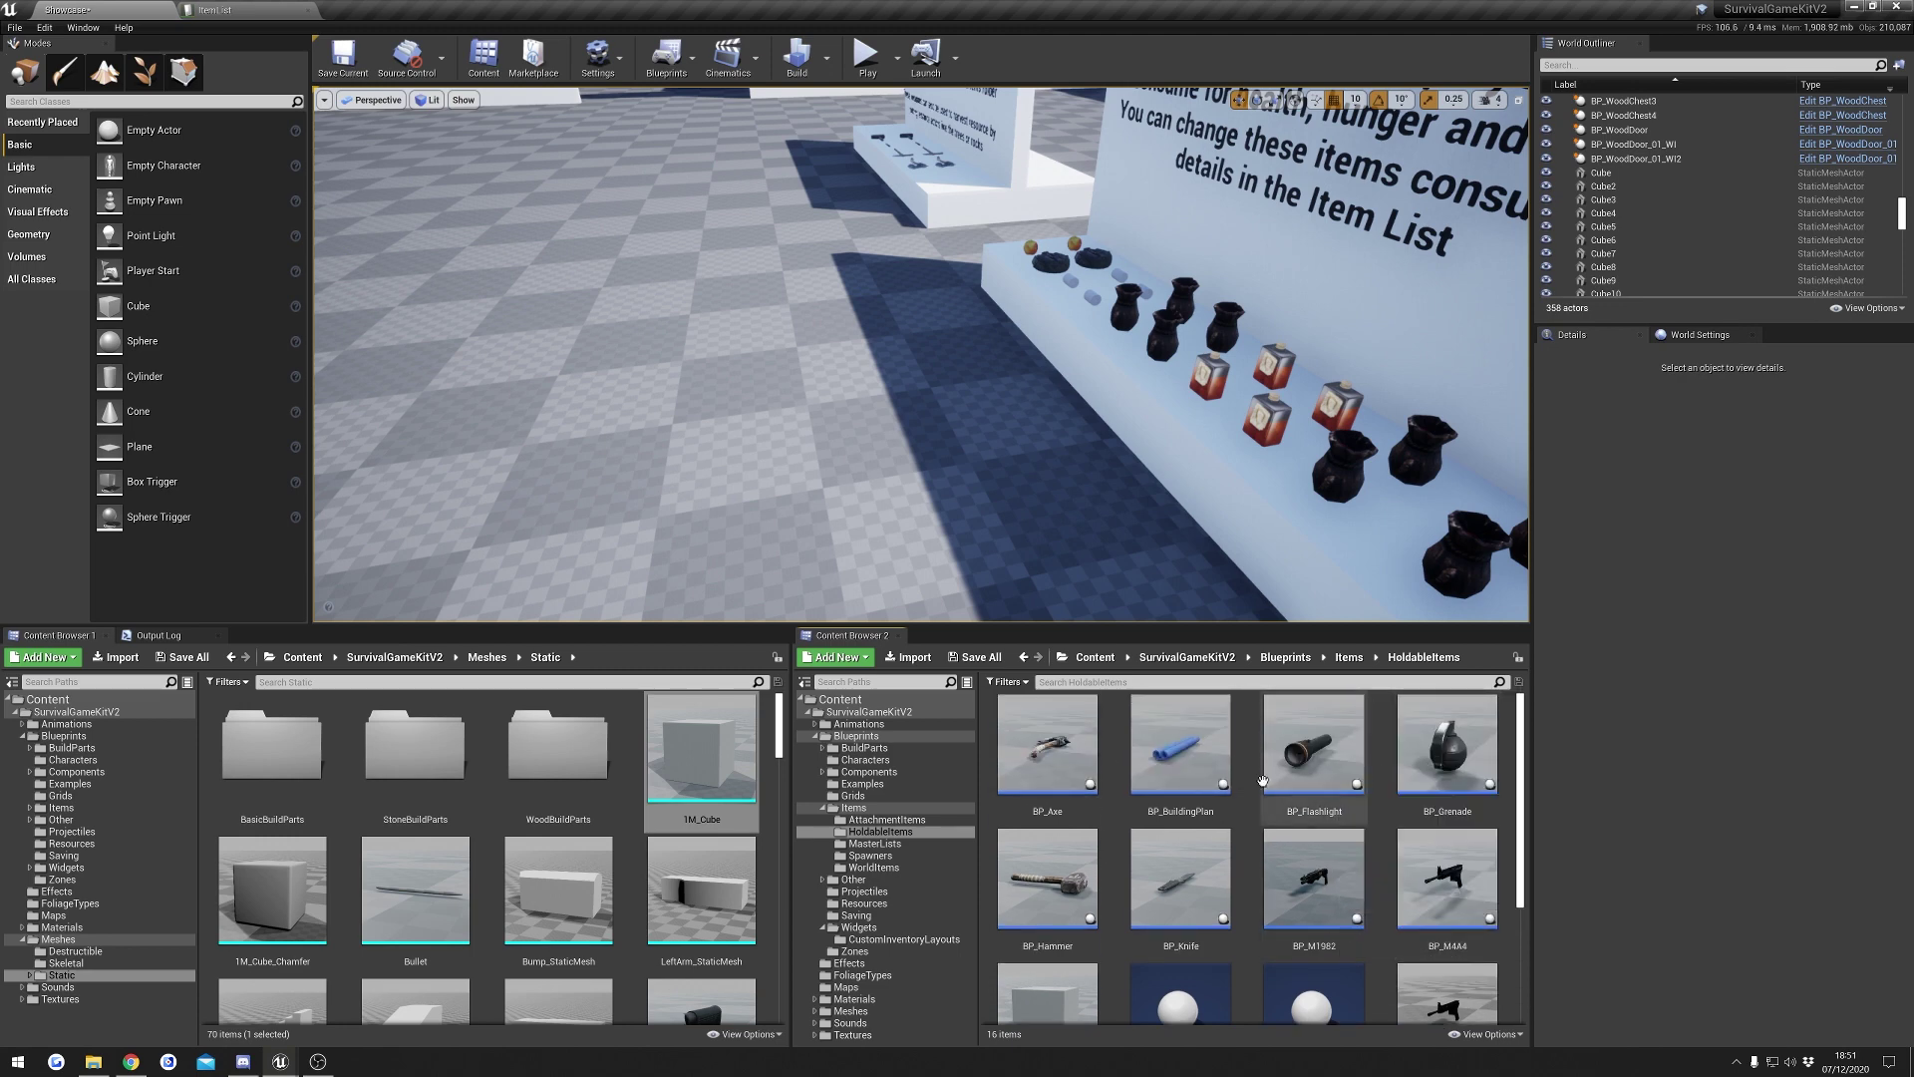
left_click(1348, 660)
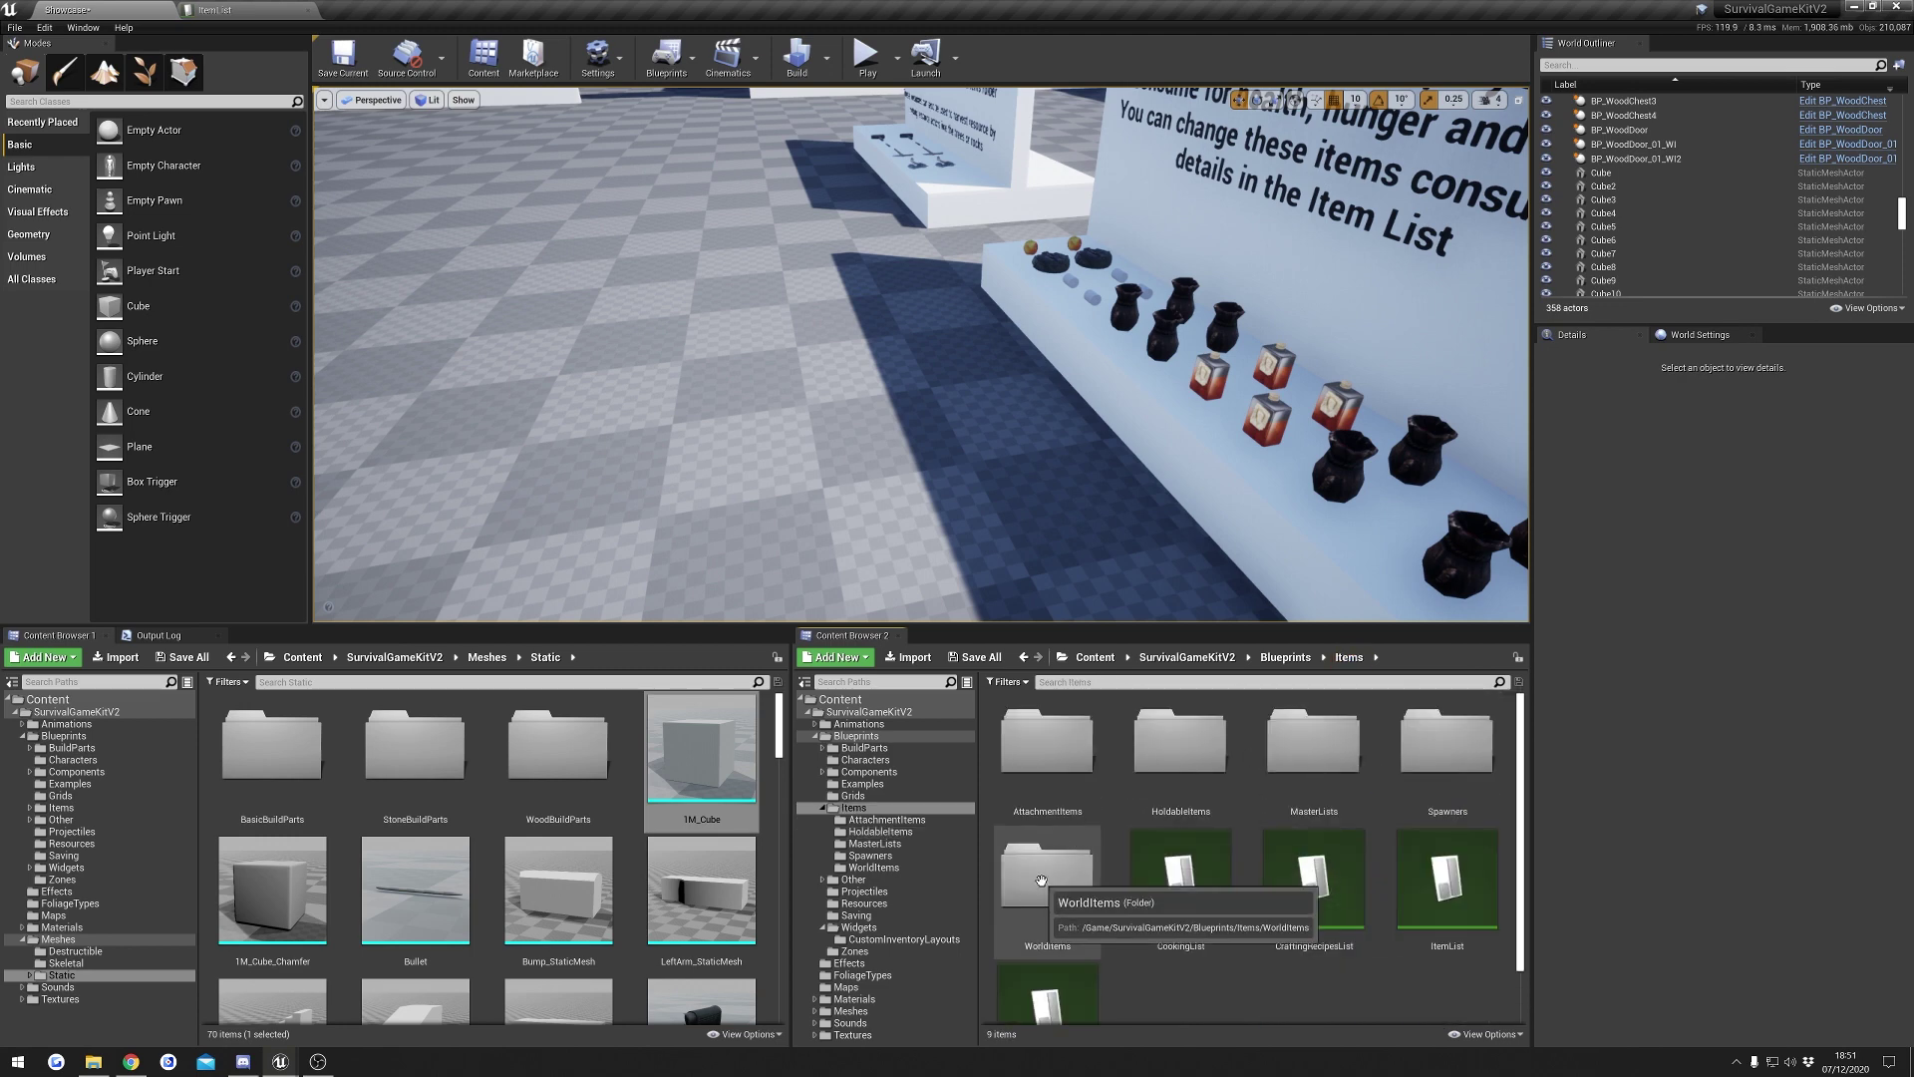
scroll(1253, 510, "down", 5)
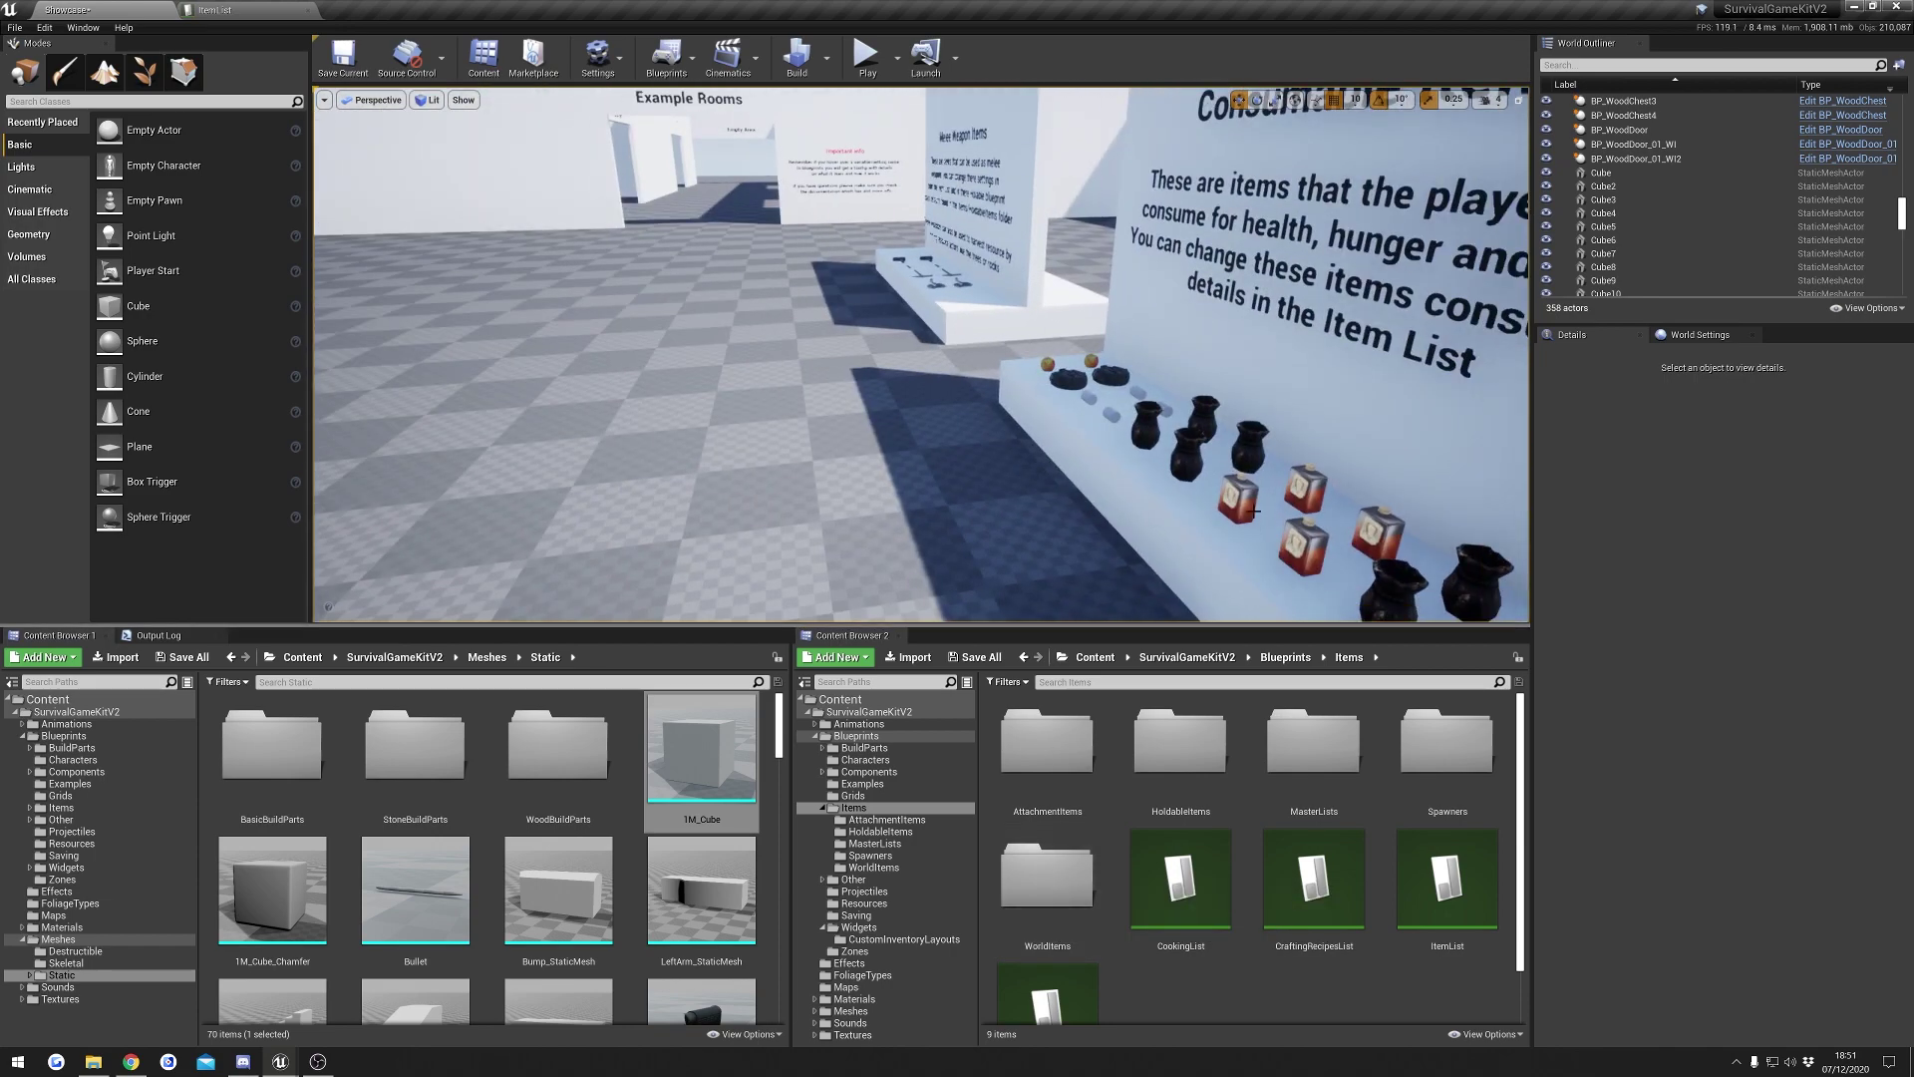
right_click_drag(746, 312, 745, 312)
left_click(1049, 885)
double_click(1048, 885)
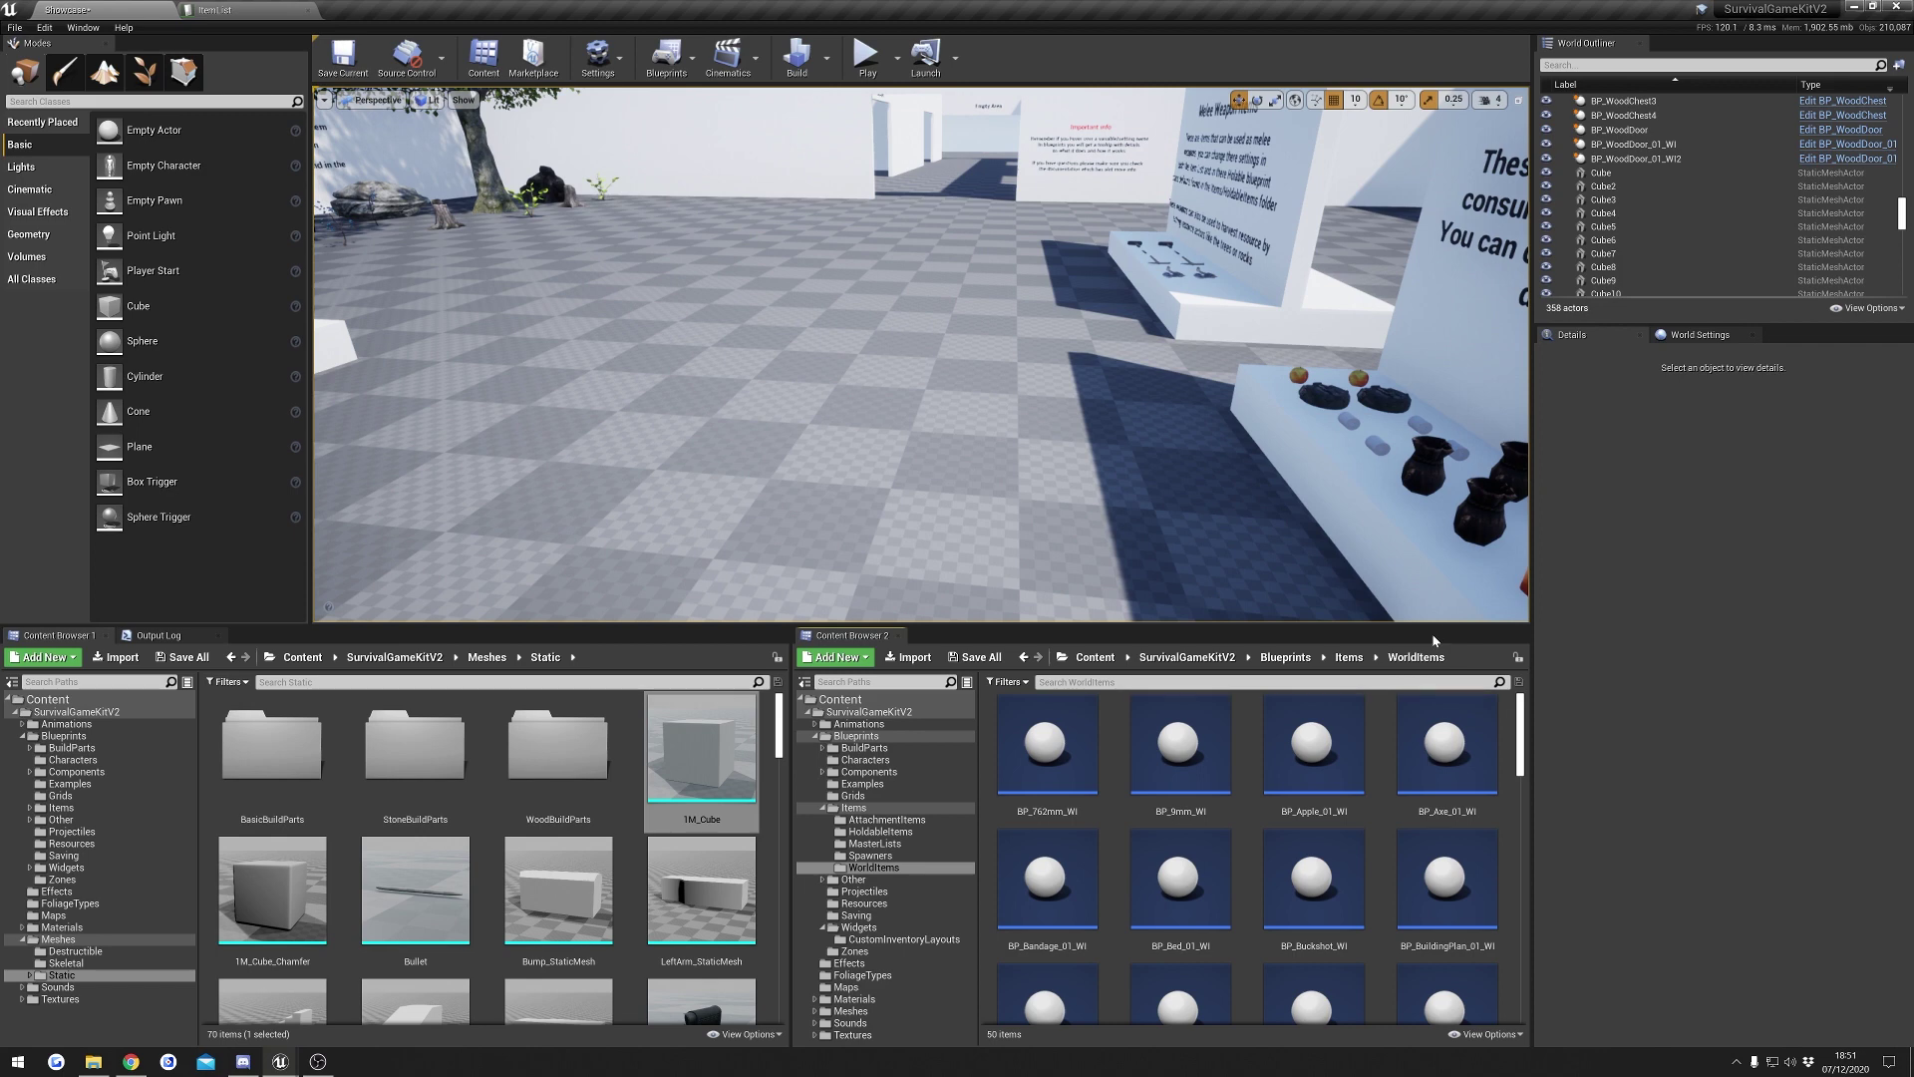
left_click_drag(1440, 625, 1441, 564)
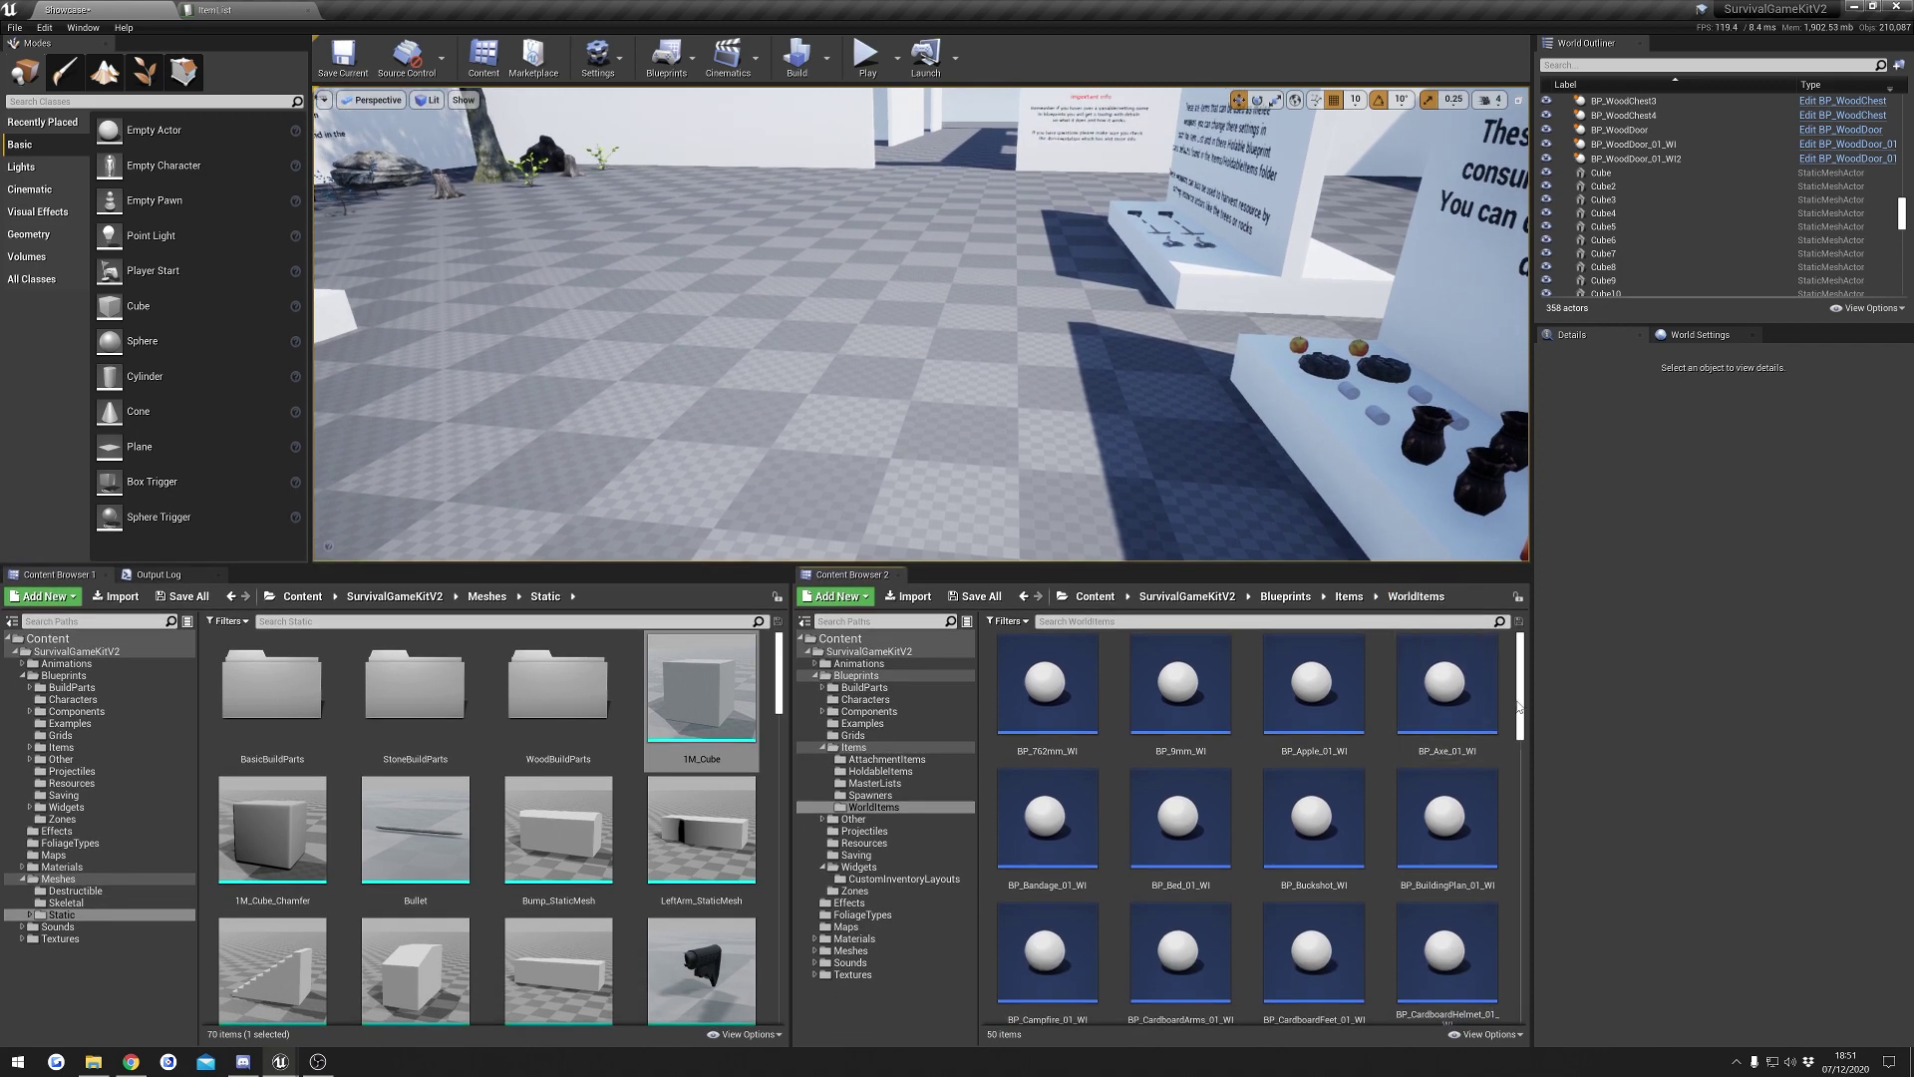
- Place a BP_Stone_01_WI world item on the level floor as an example and delete it again
left_click_drag(1522, 691, 1542, 983)
left_click_drag(1312, 808, 835, 484)
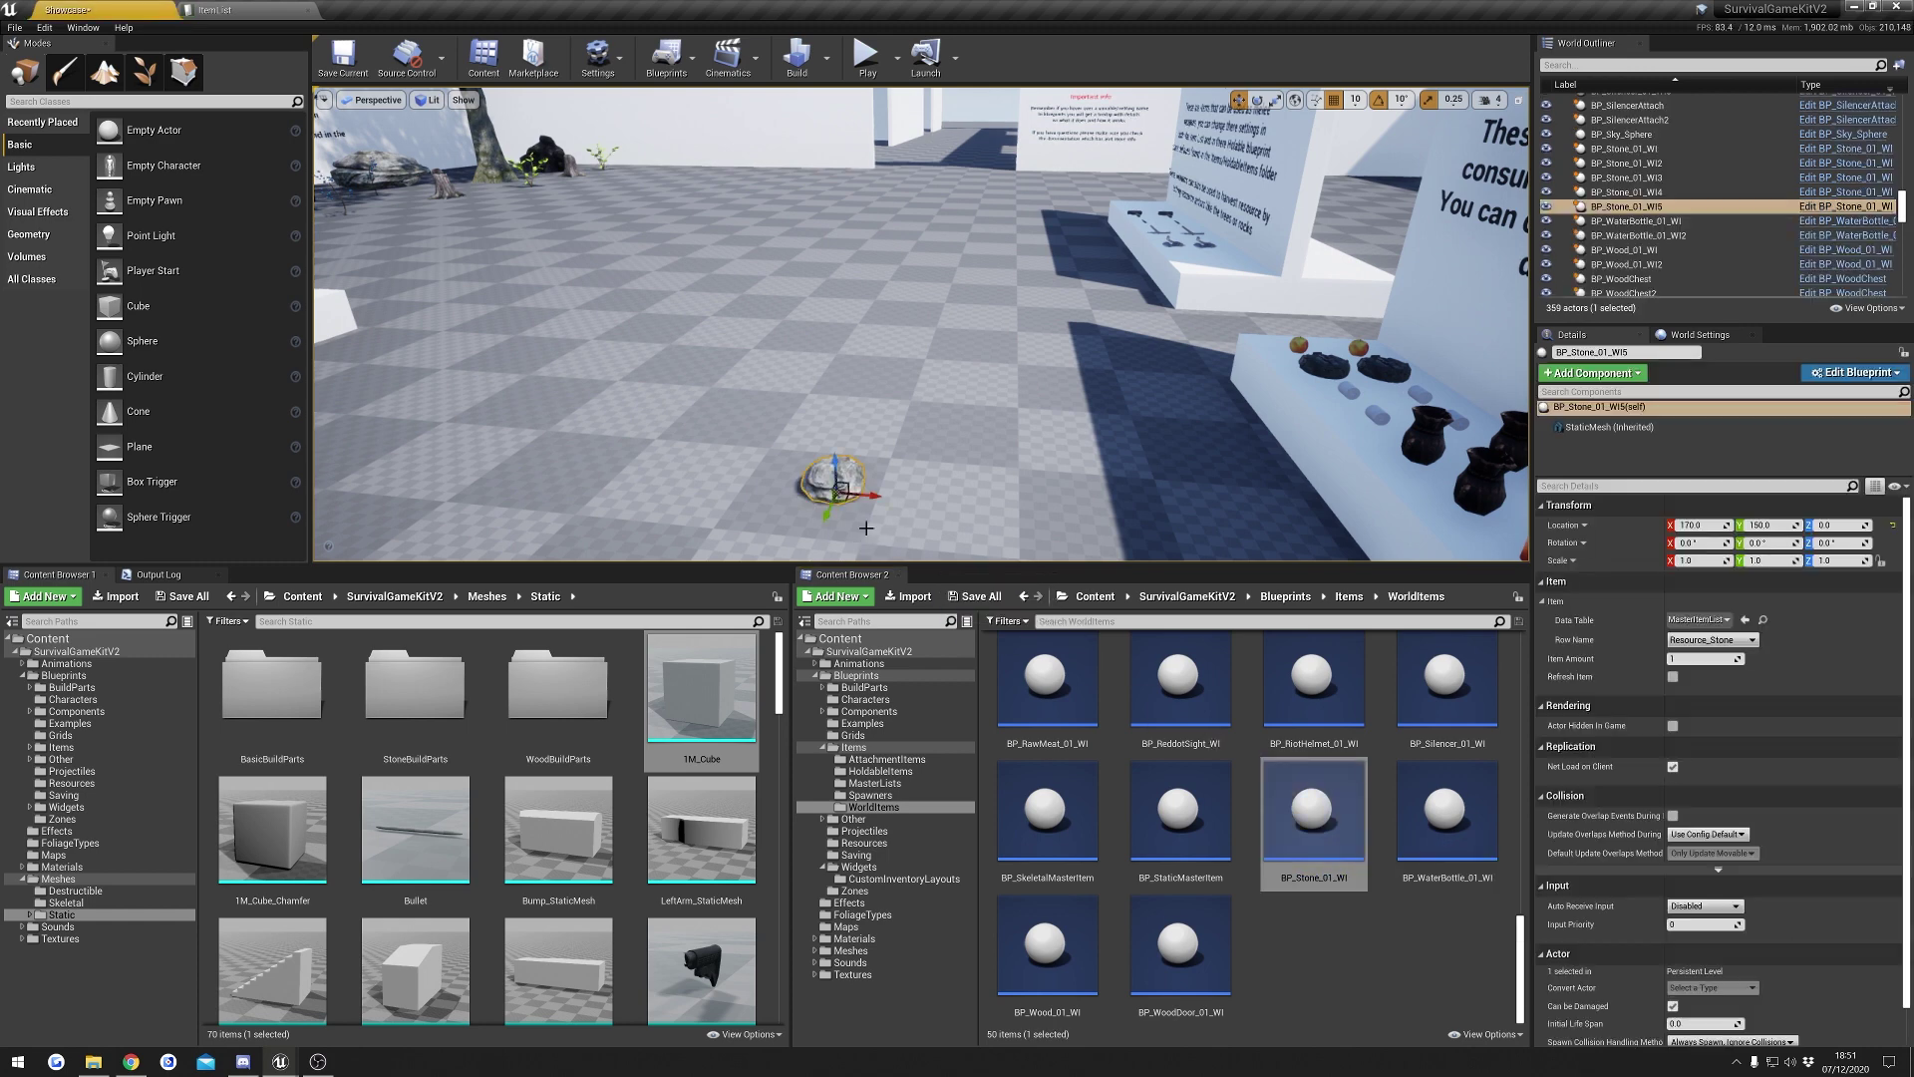
right_click_drag(955, 496, 949, 501)
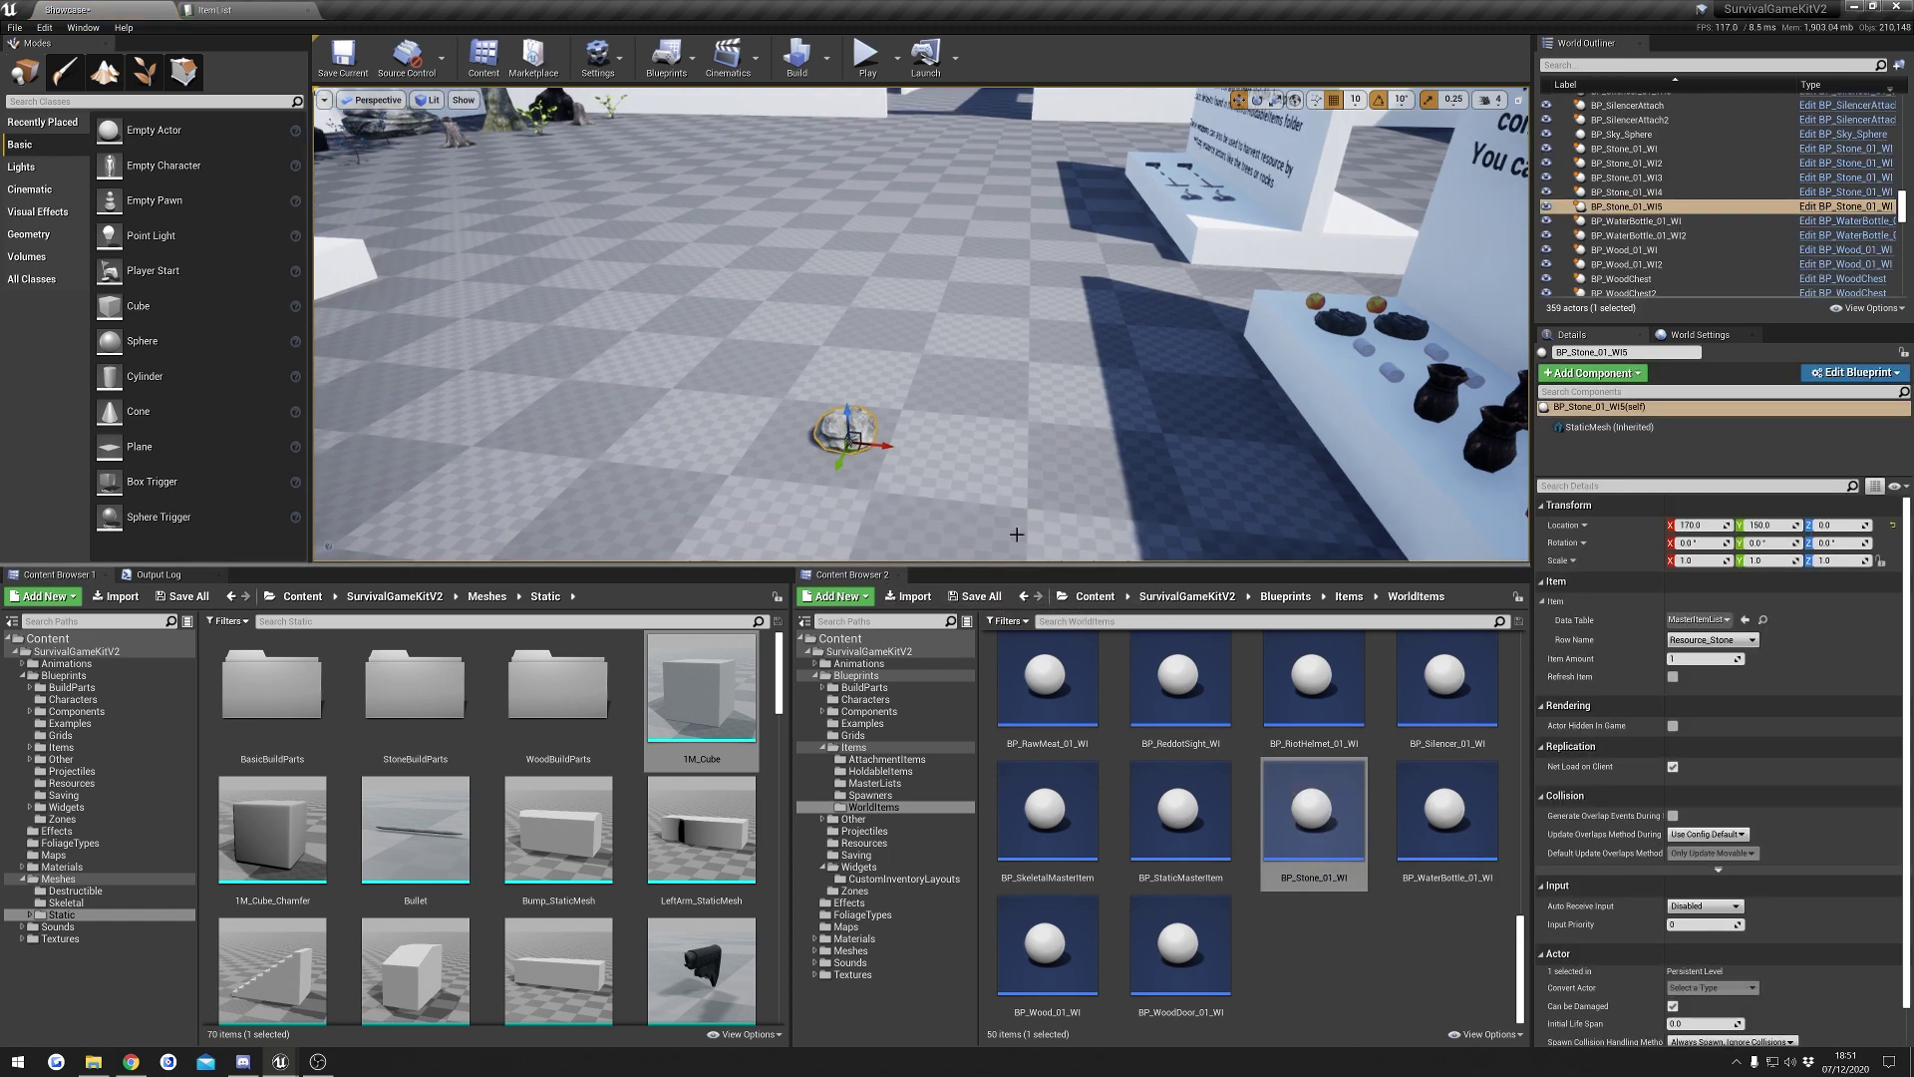
key("Delete")
left_click(1301, 959)
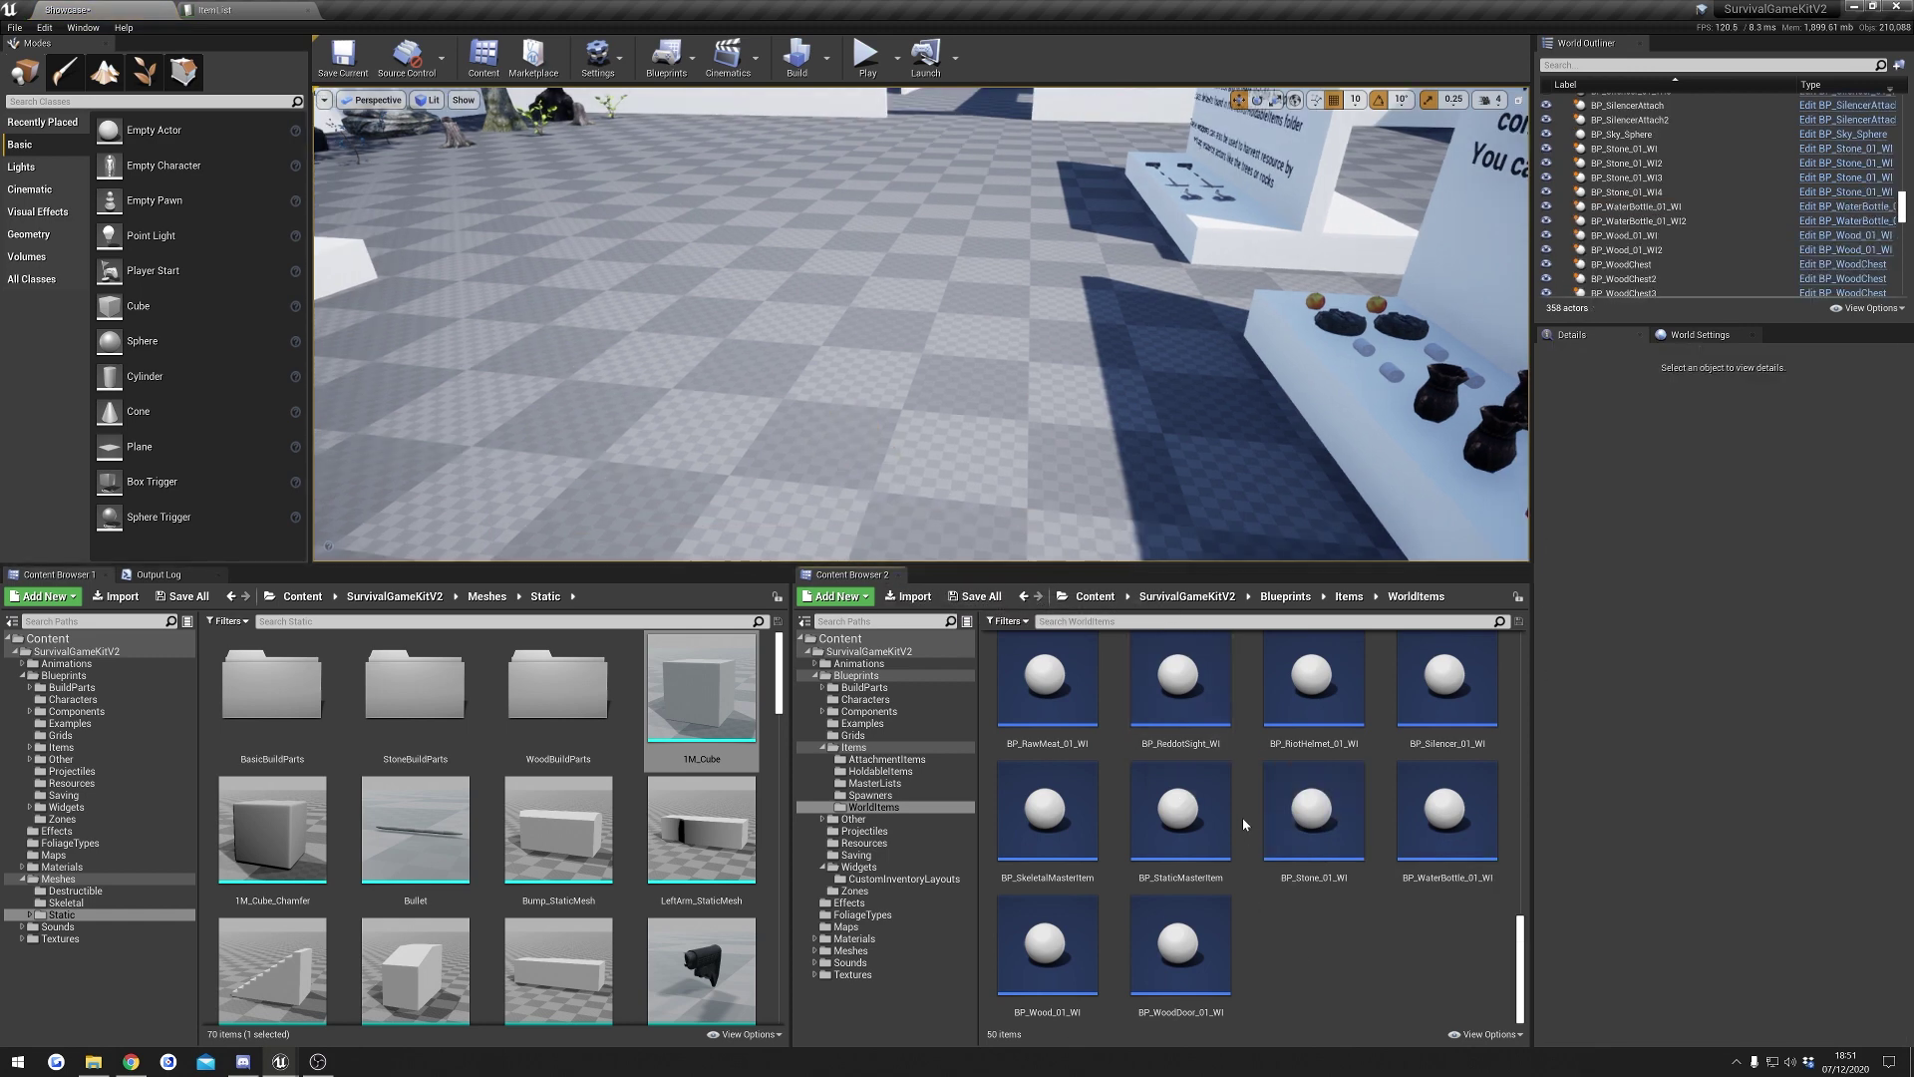
- Create a child blueprint class of BP_StaticMasterItem in the WorldItems folder and name it BP_VideoItem_WI
right_click(1224, 878)
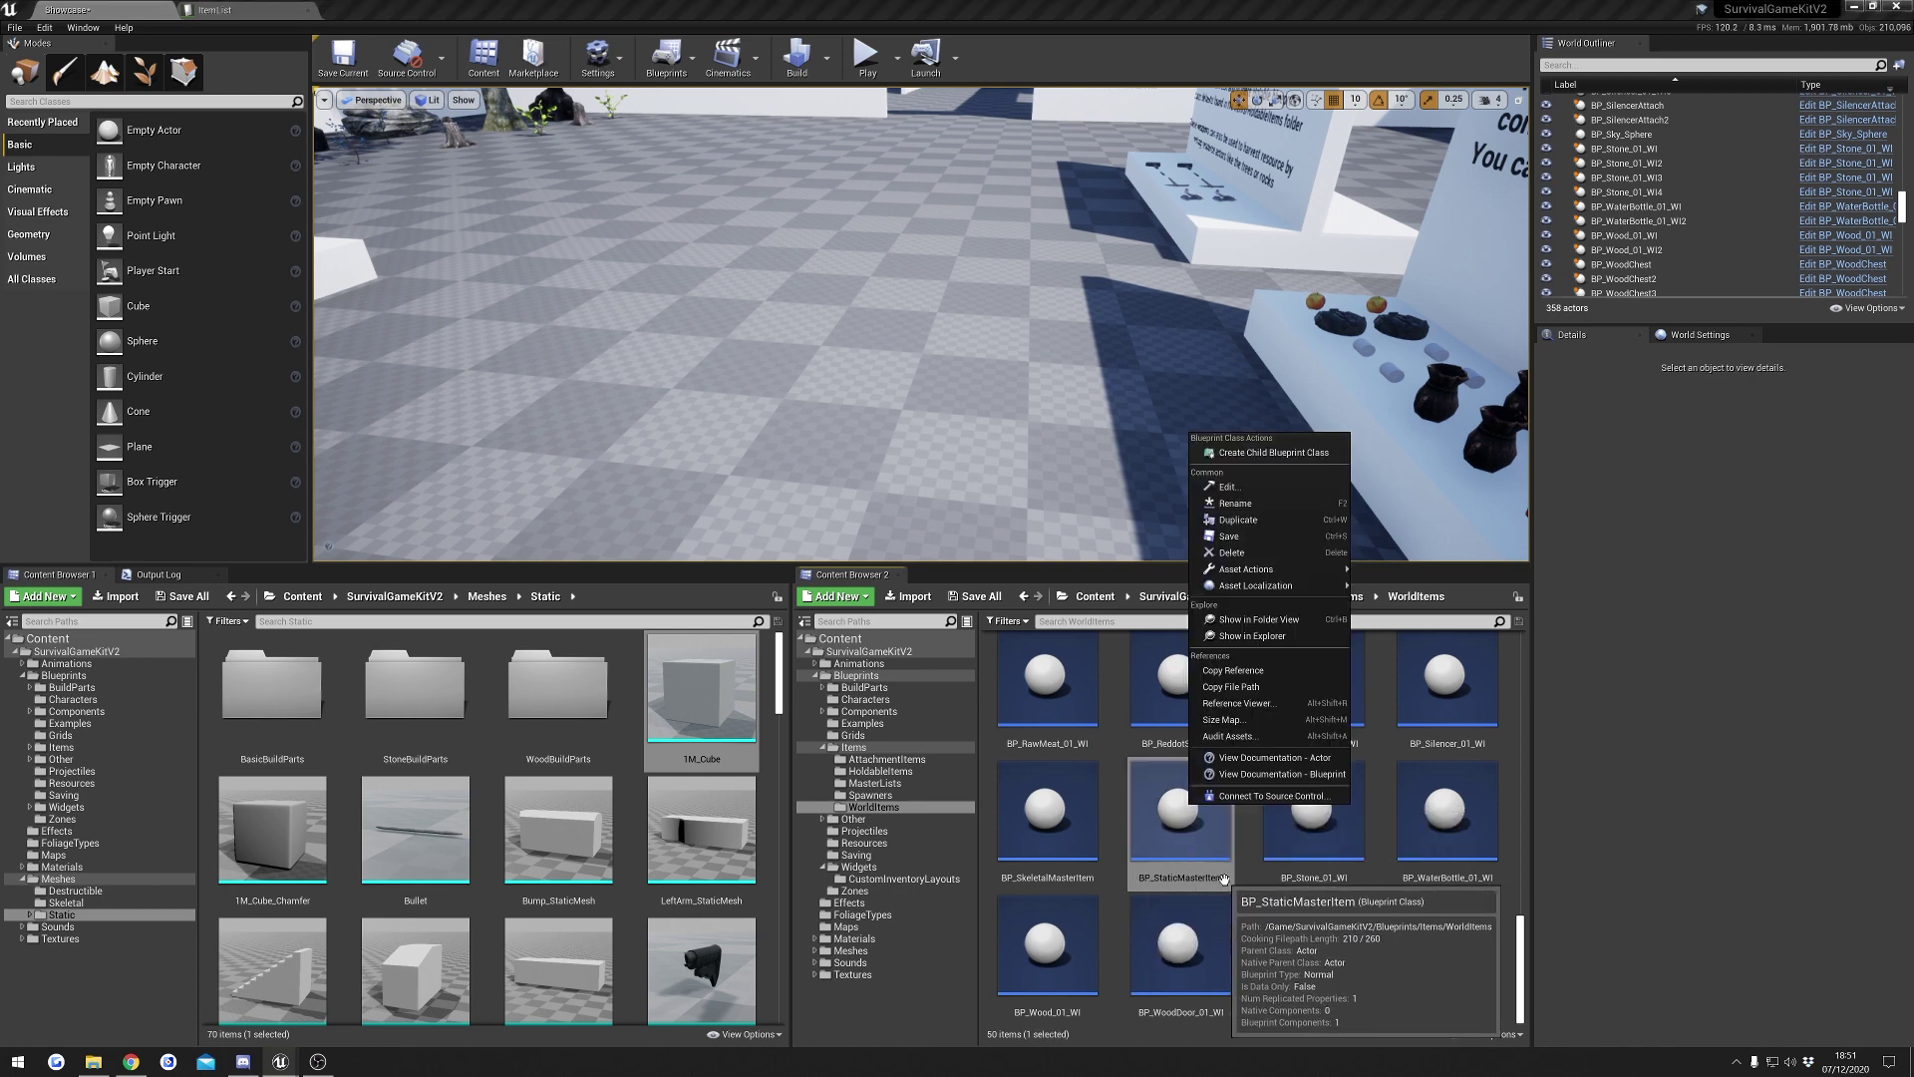
left_click(1251, 454)
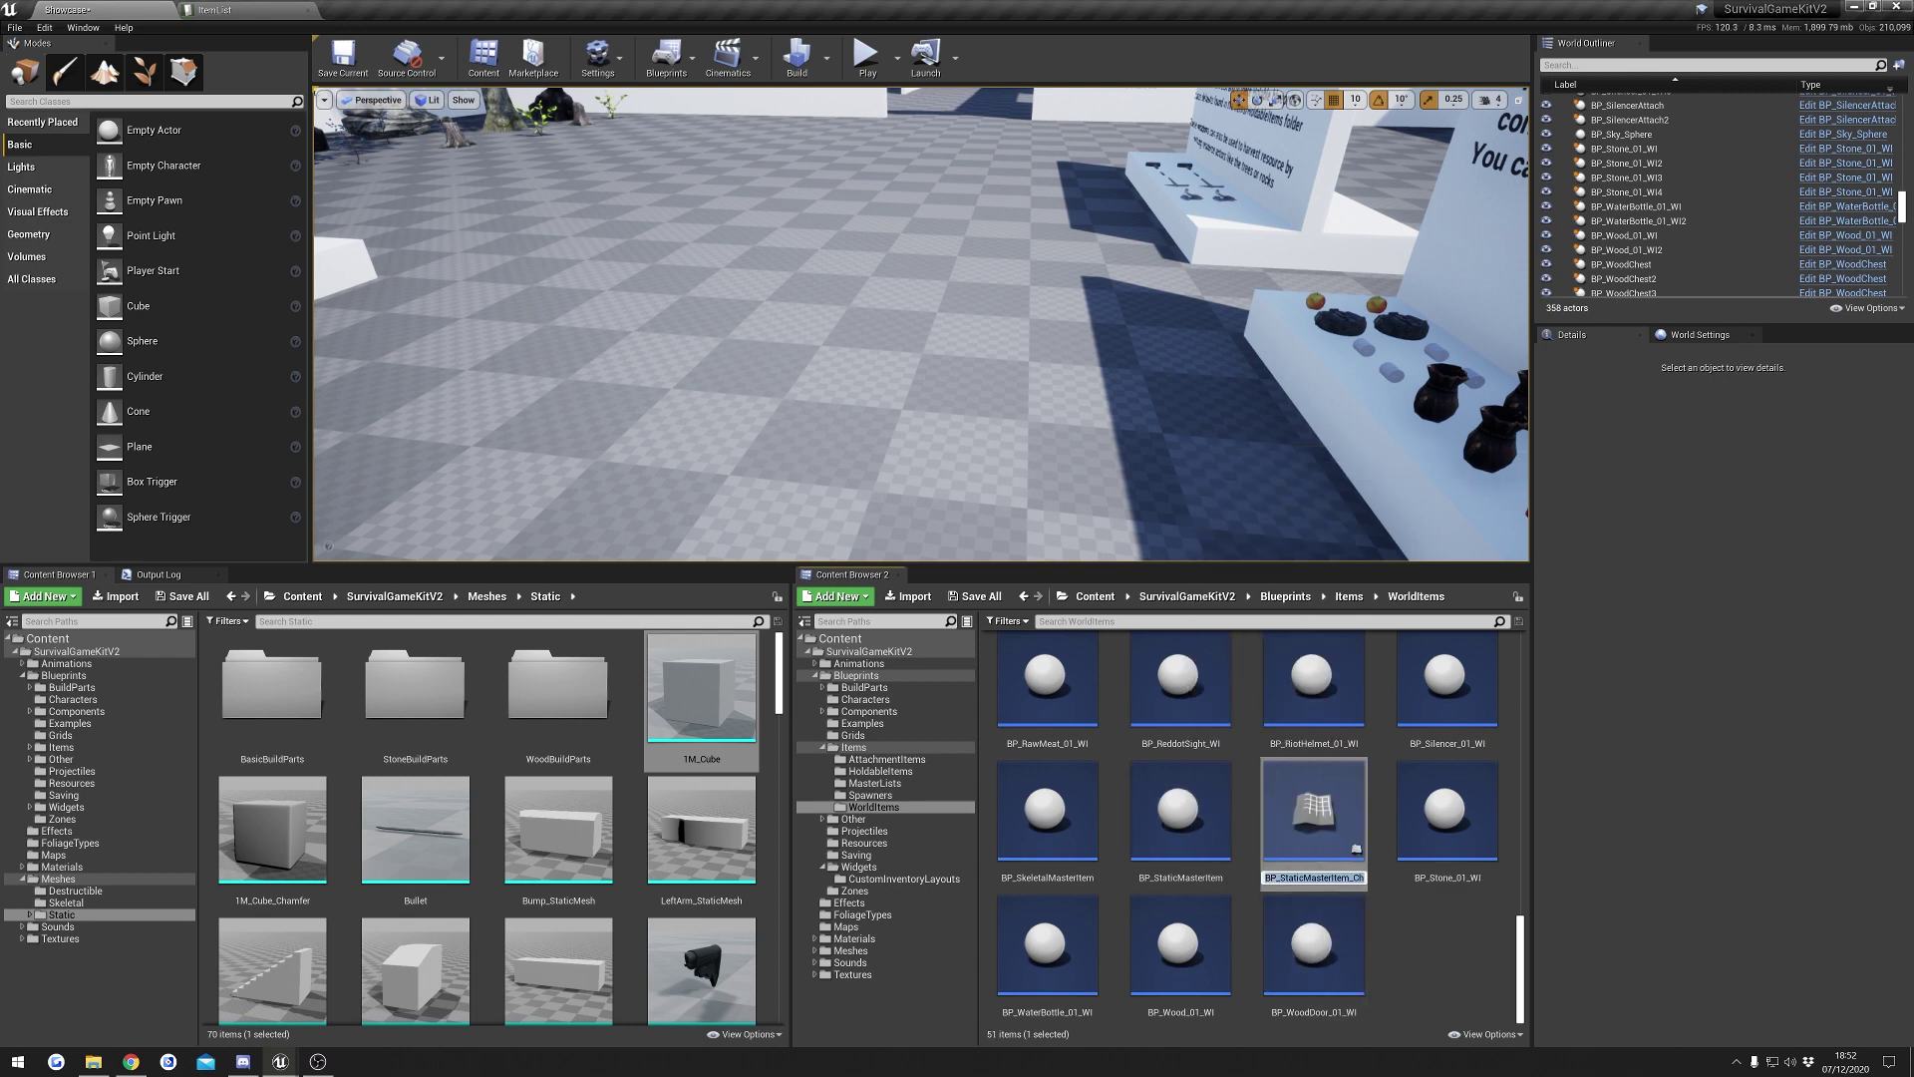
key("BackSpace")
key("Return")
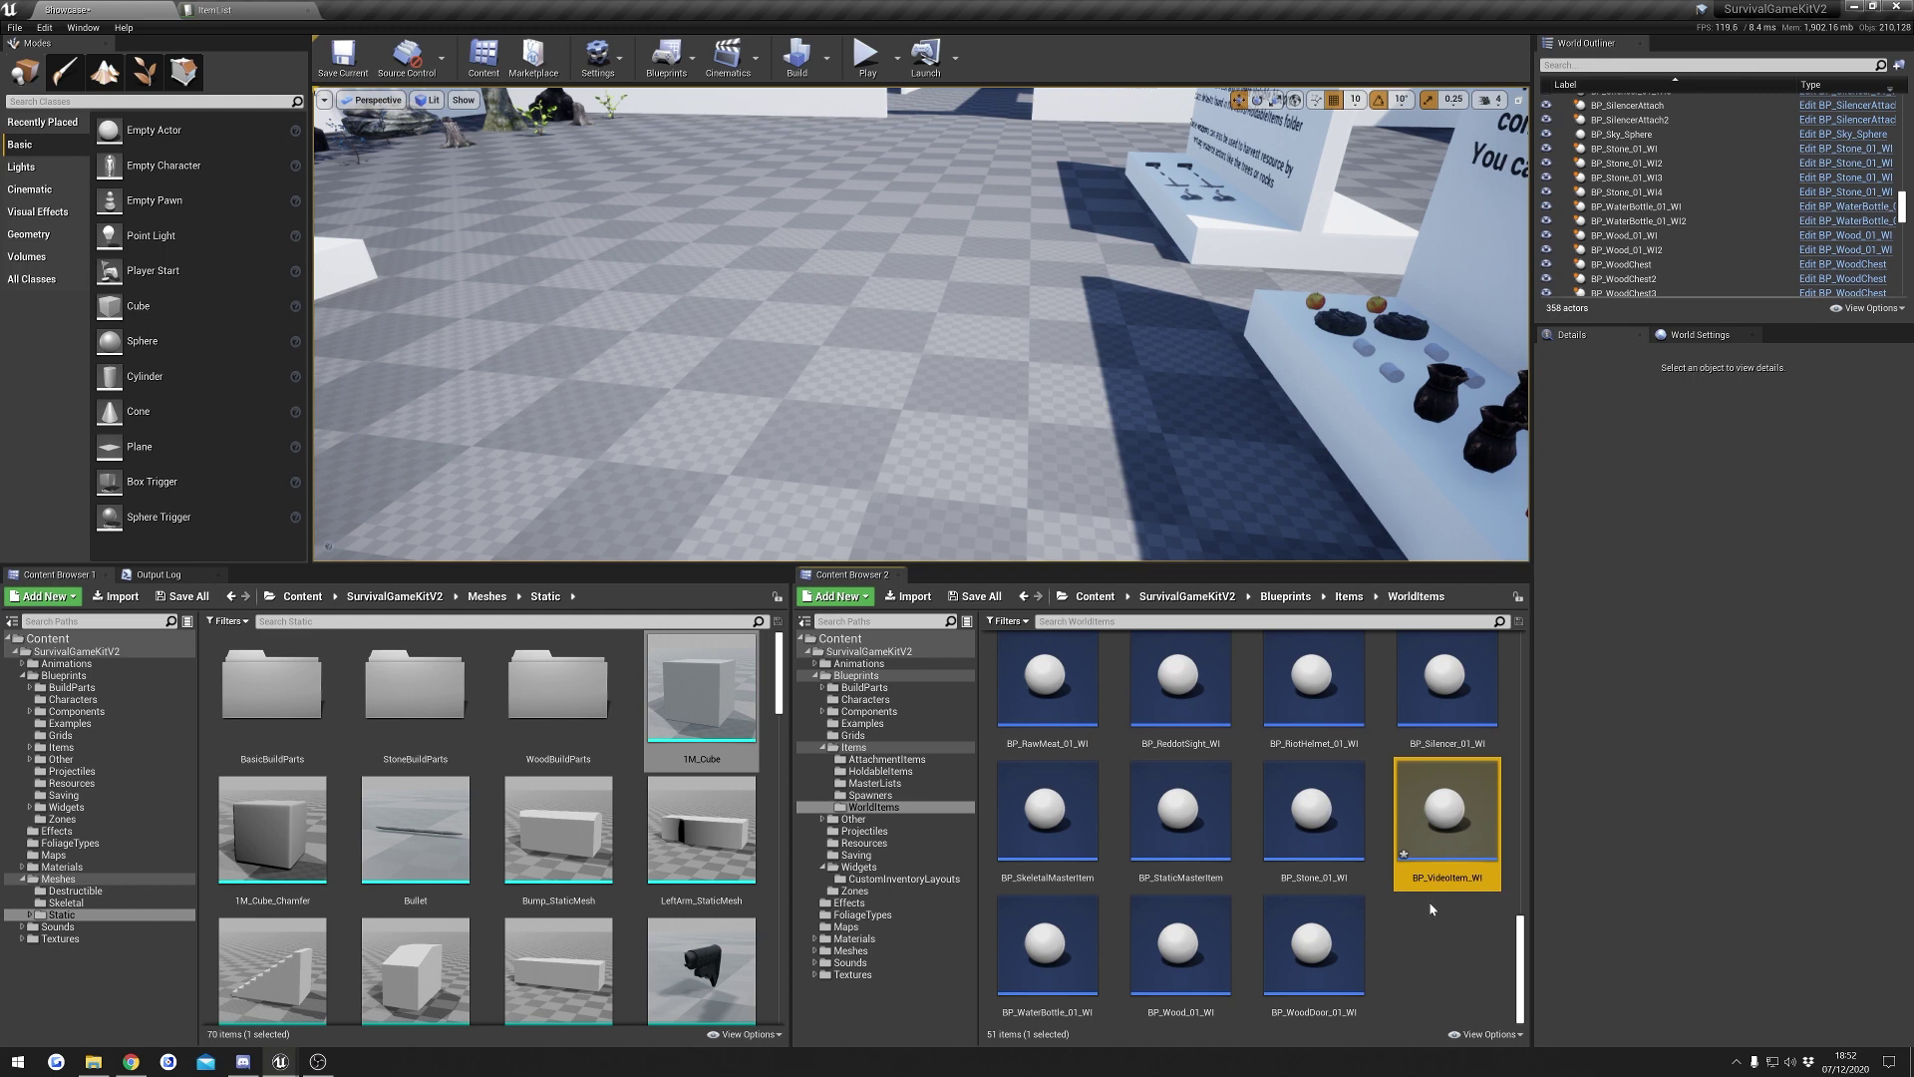
- Open the BP_VideoItem_WI blueprint for editing
double_click(1446, 825)
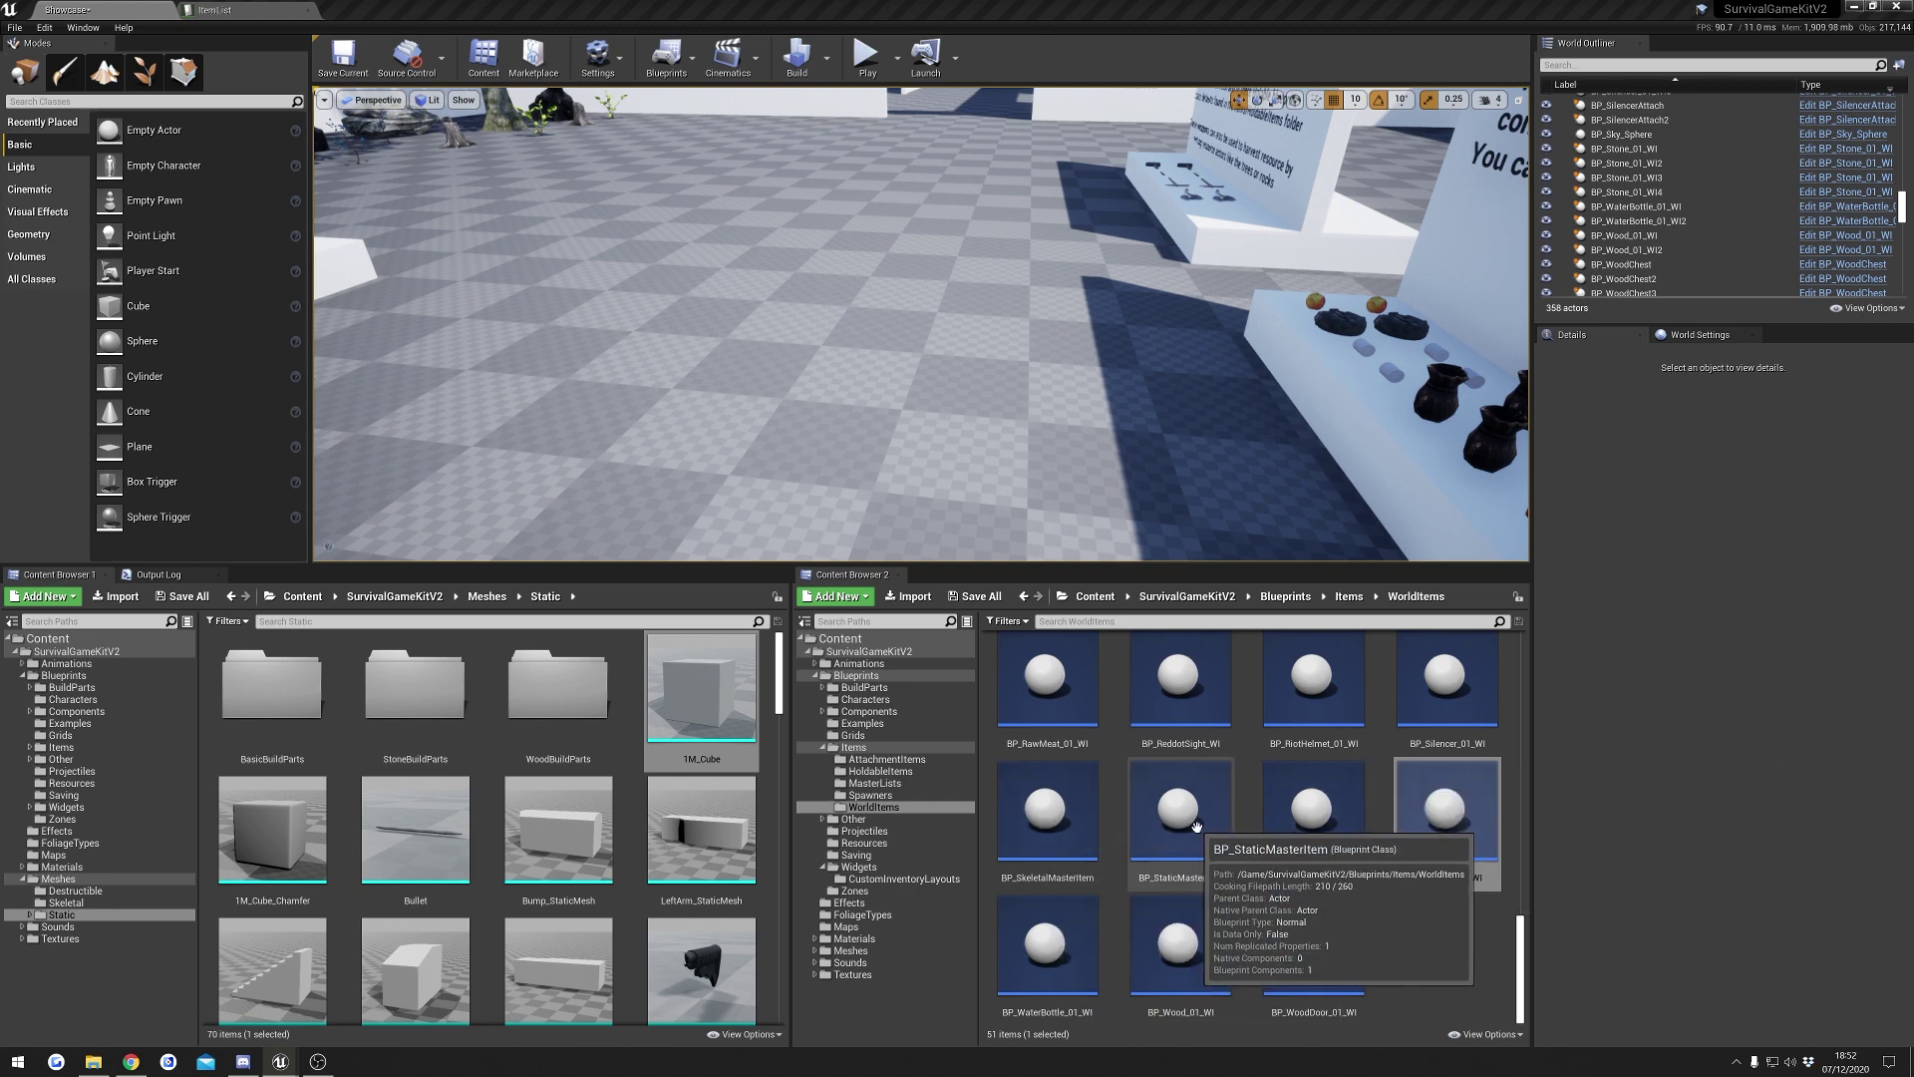
right_click(1212, 866)
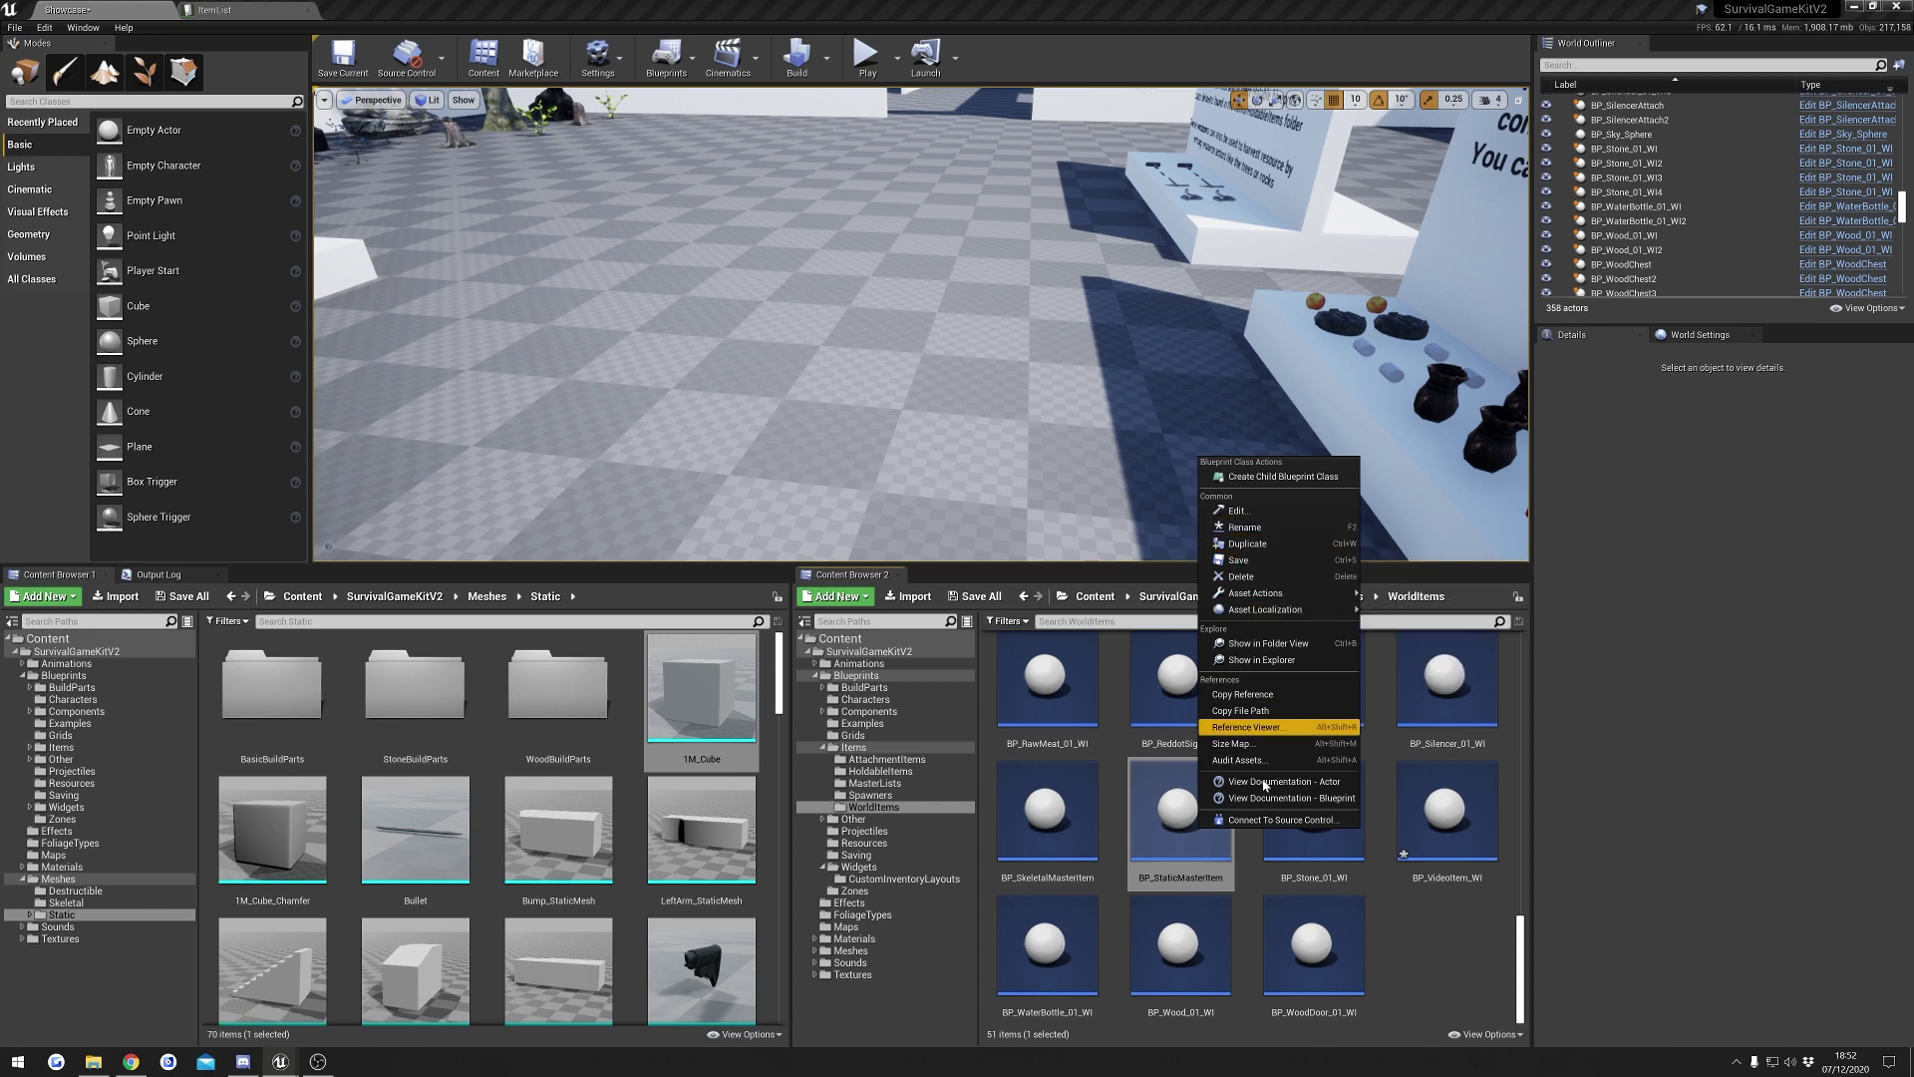
left_click(1411, 771)
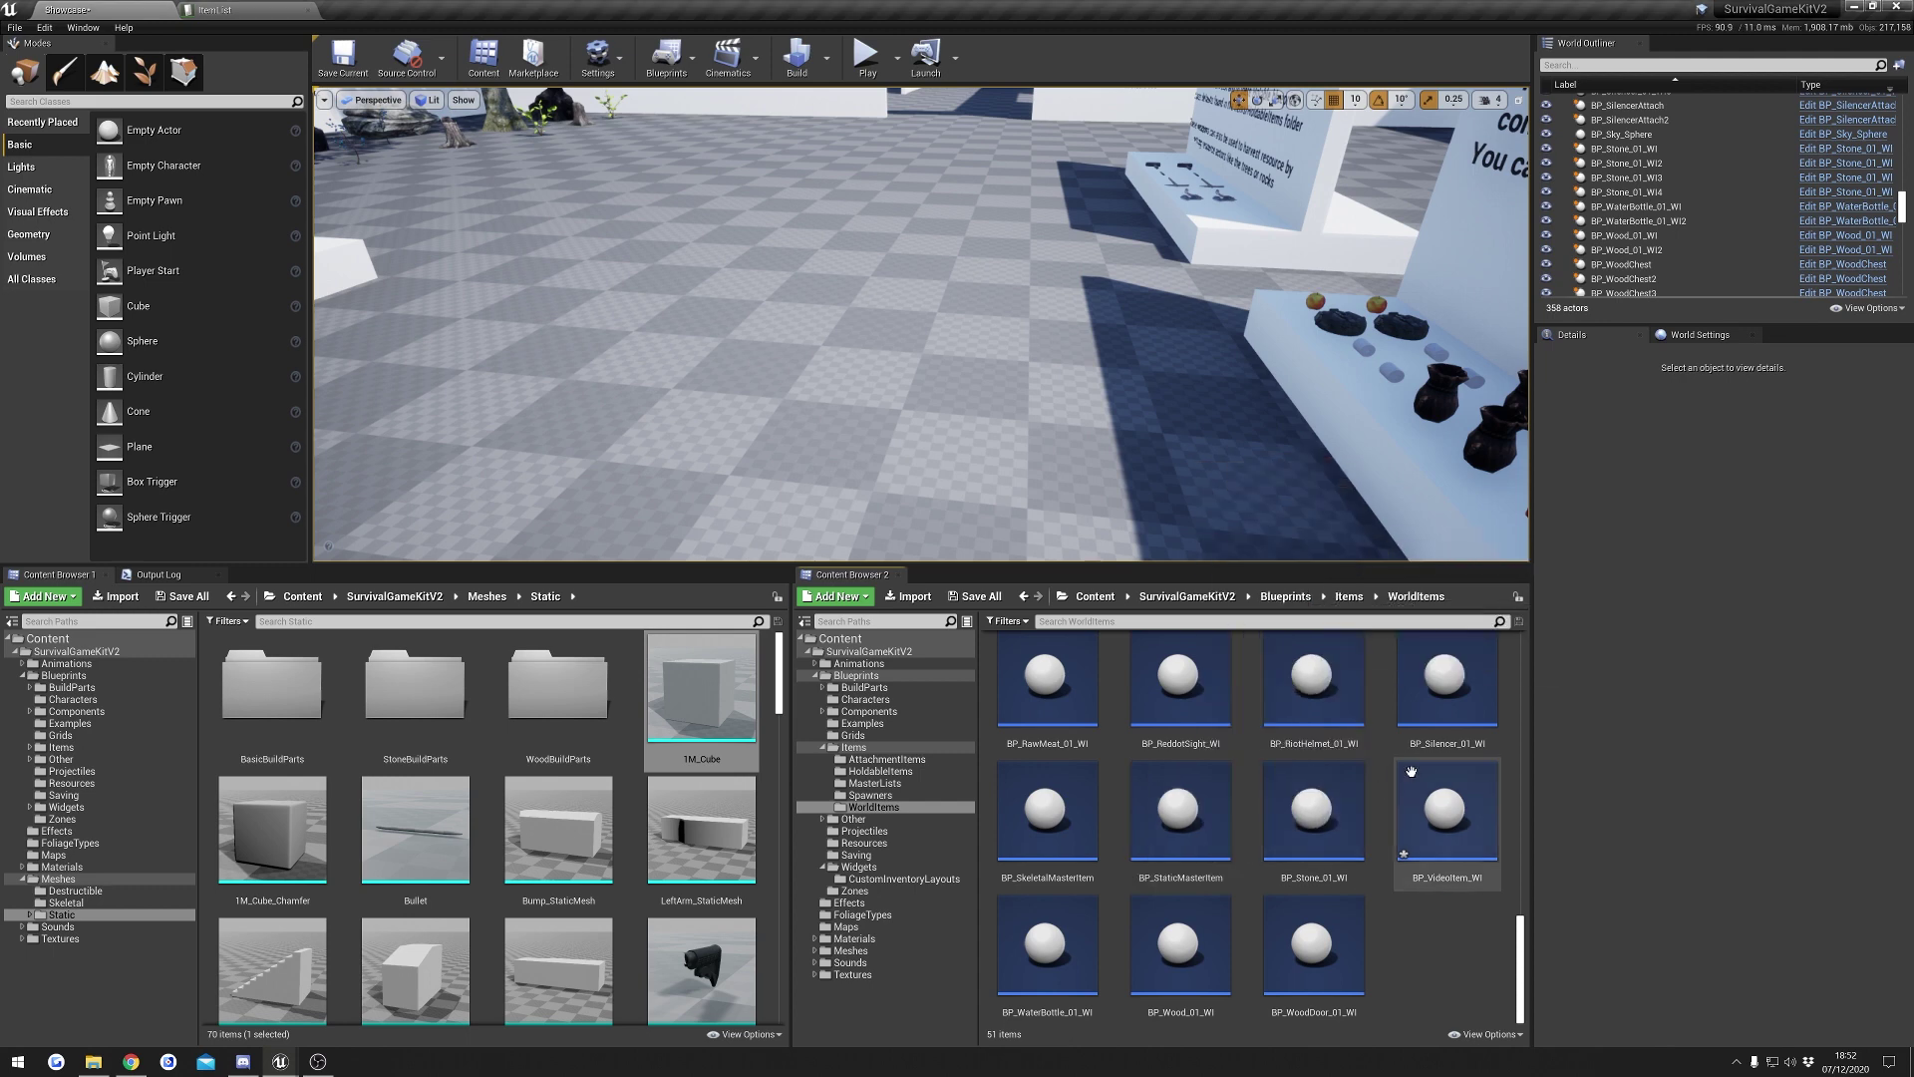
left_click(1454, 860)
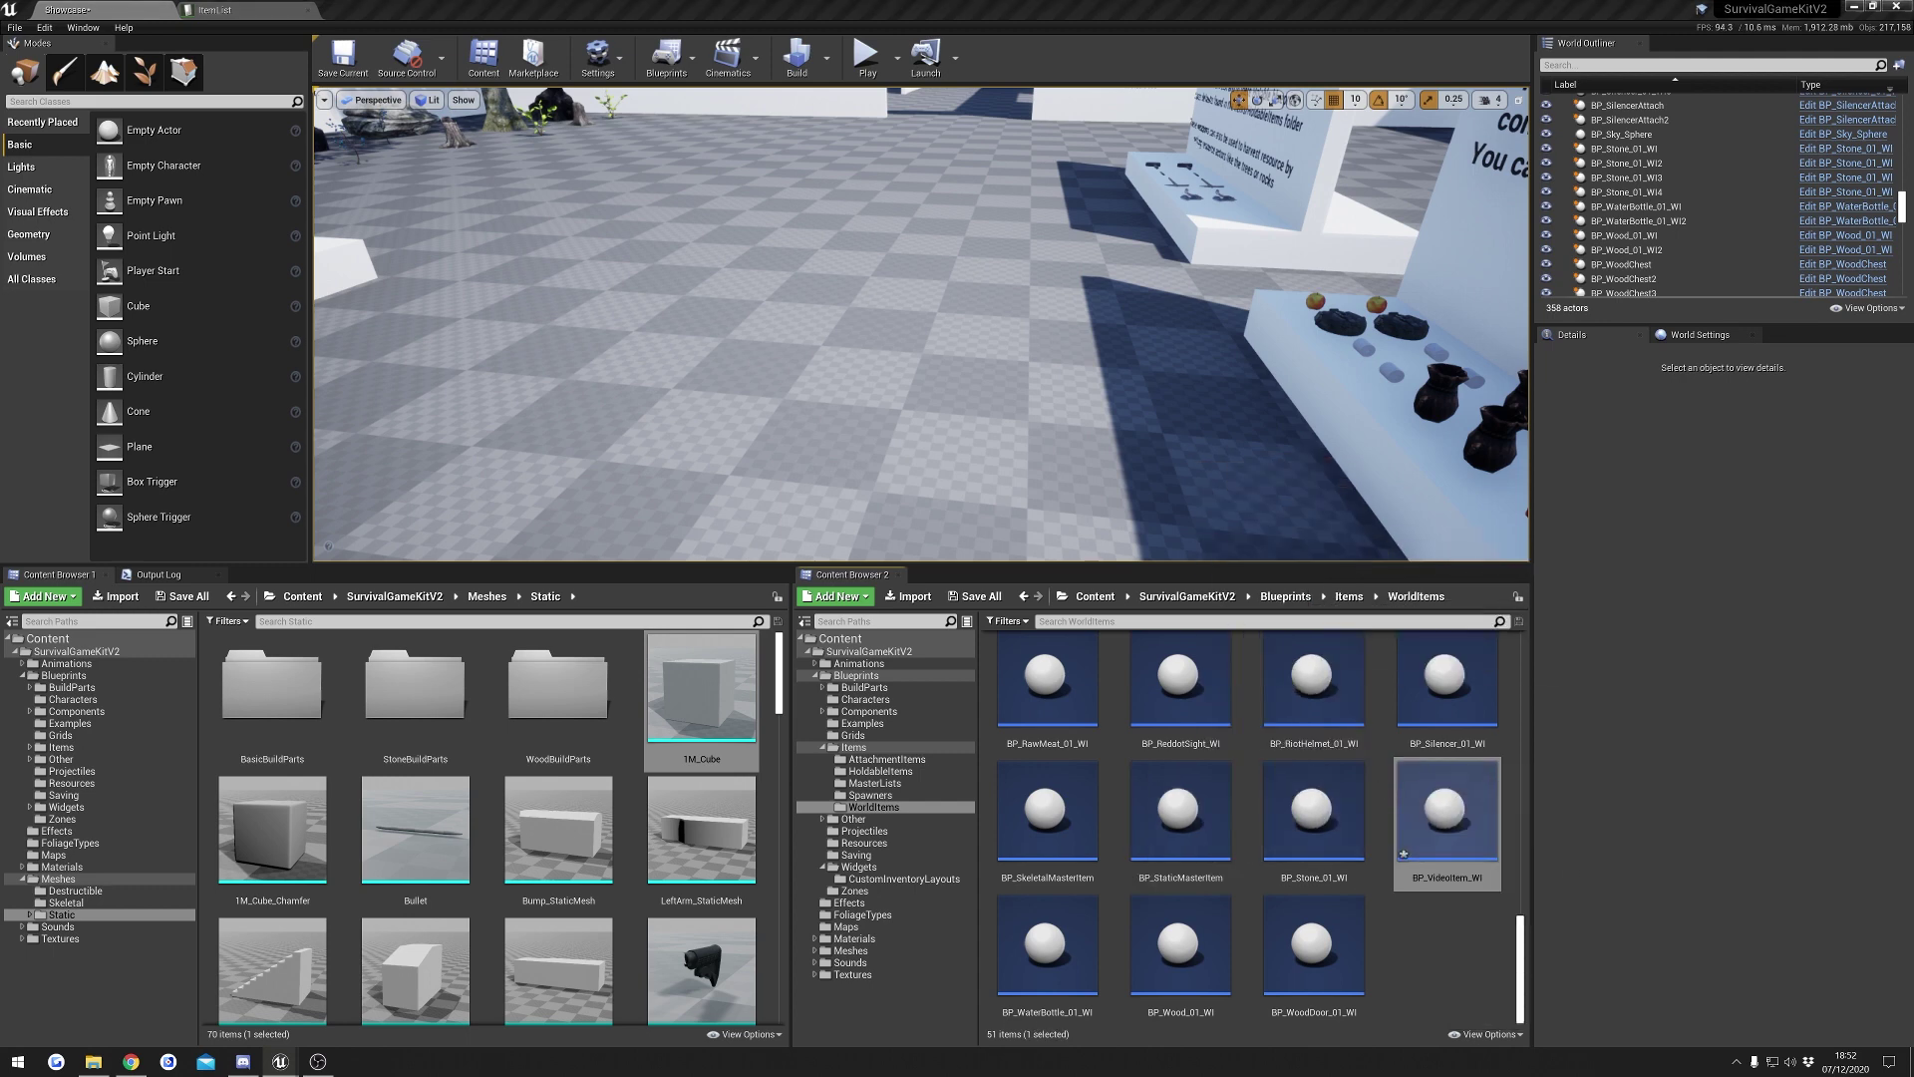
double_click(1454, 861)
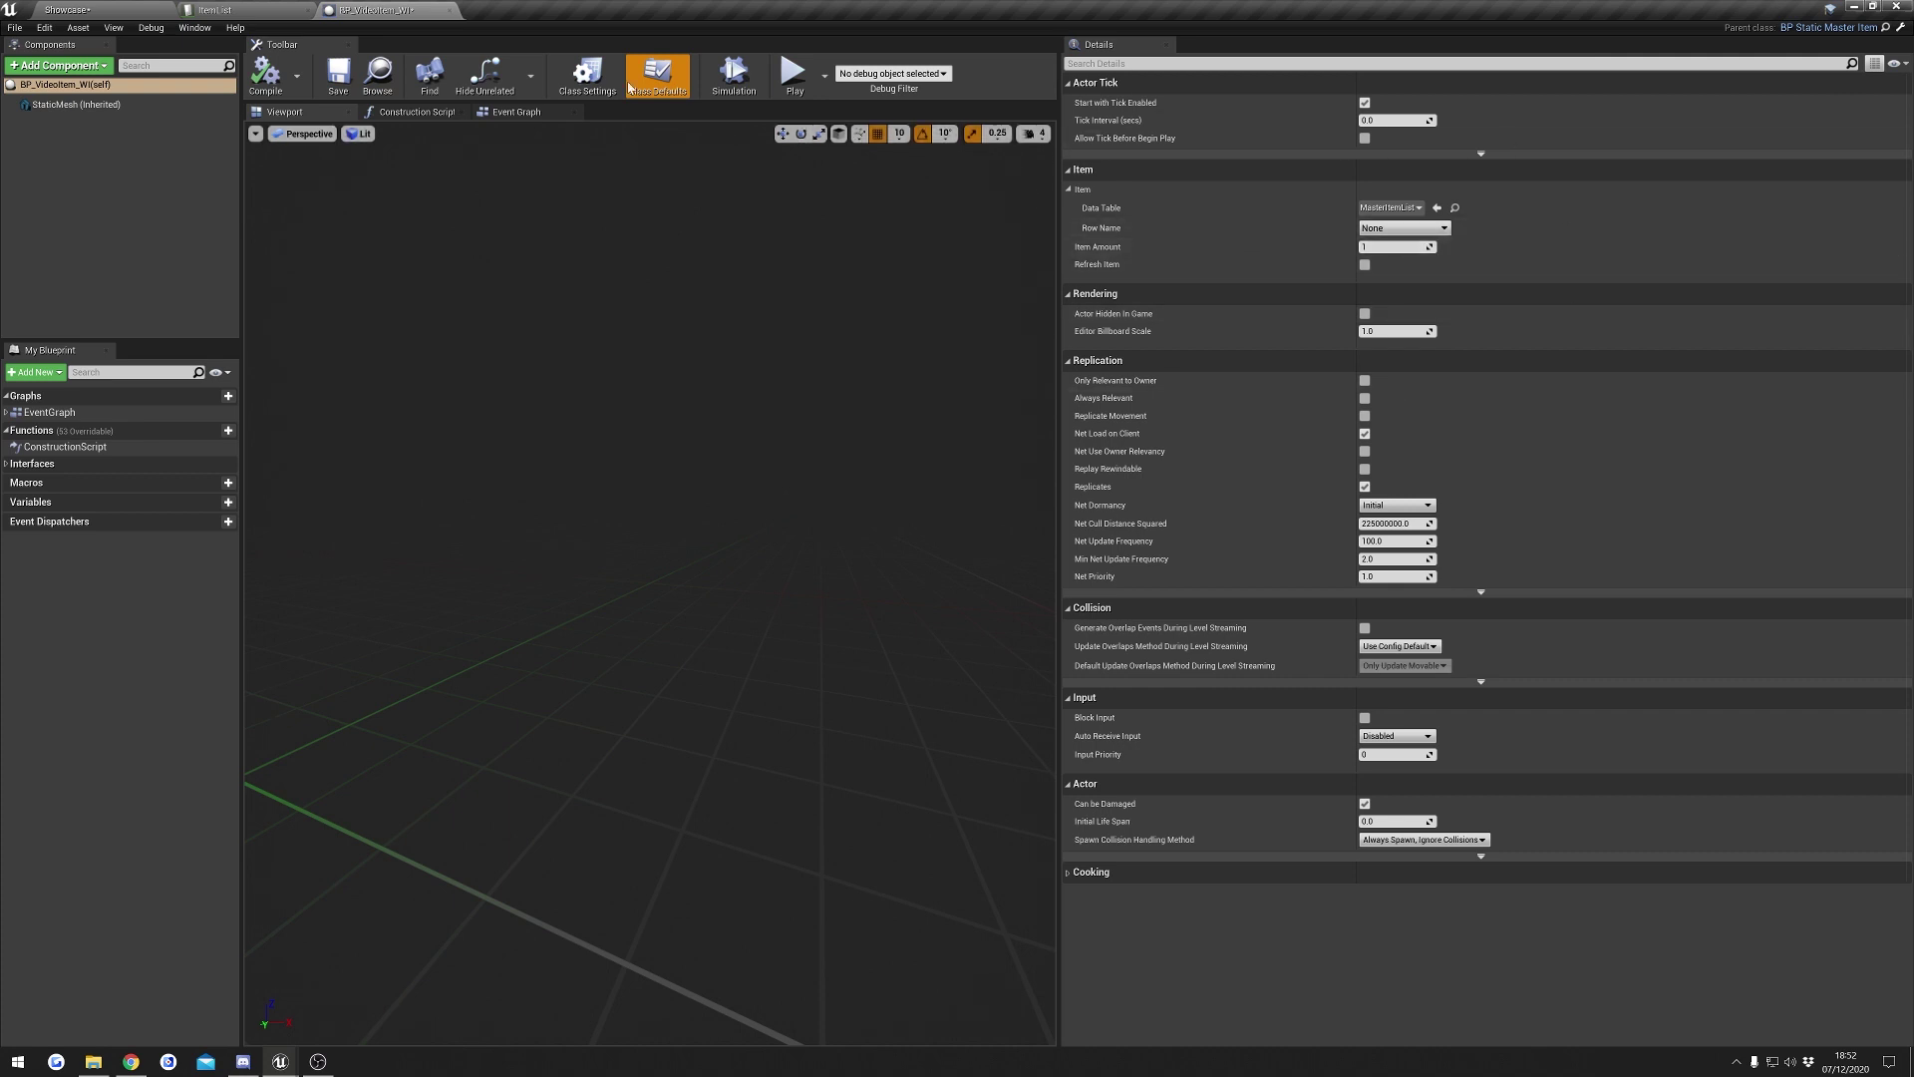
- Set the item's Row Name to NewItem in the BP_VideoItem_WI class defaults and inspect its mesh in the viewport
left_click(1436, 233)
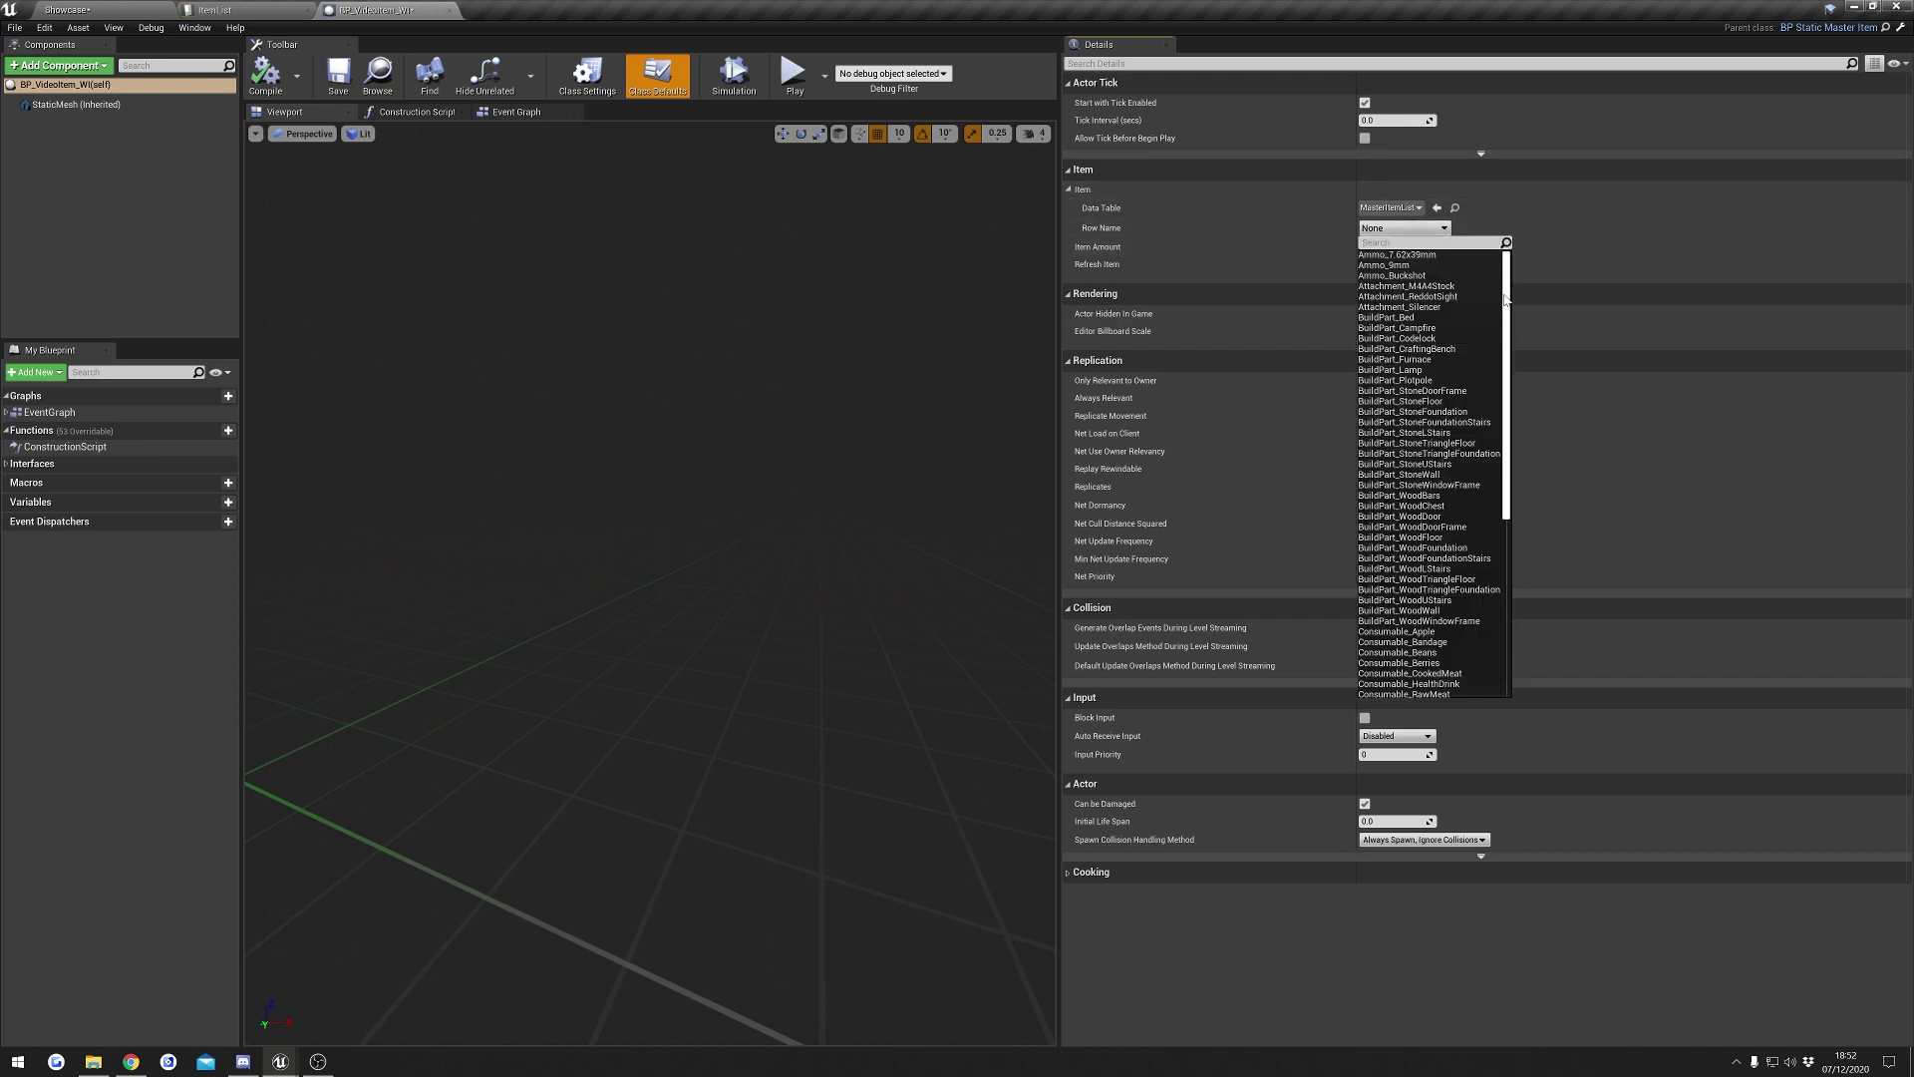
left_click(1403, 228)
left_click(1403, 227)
type("new")
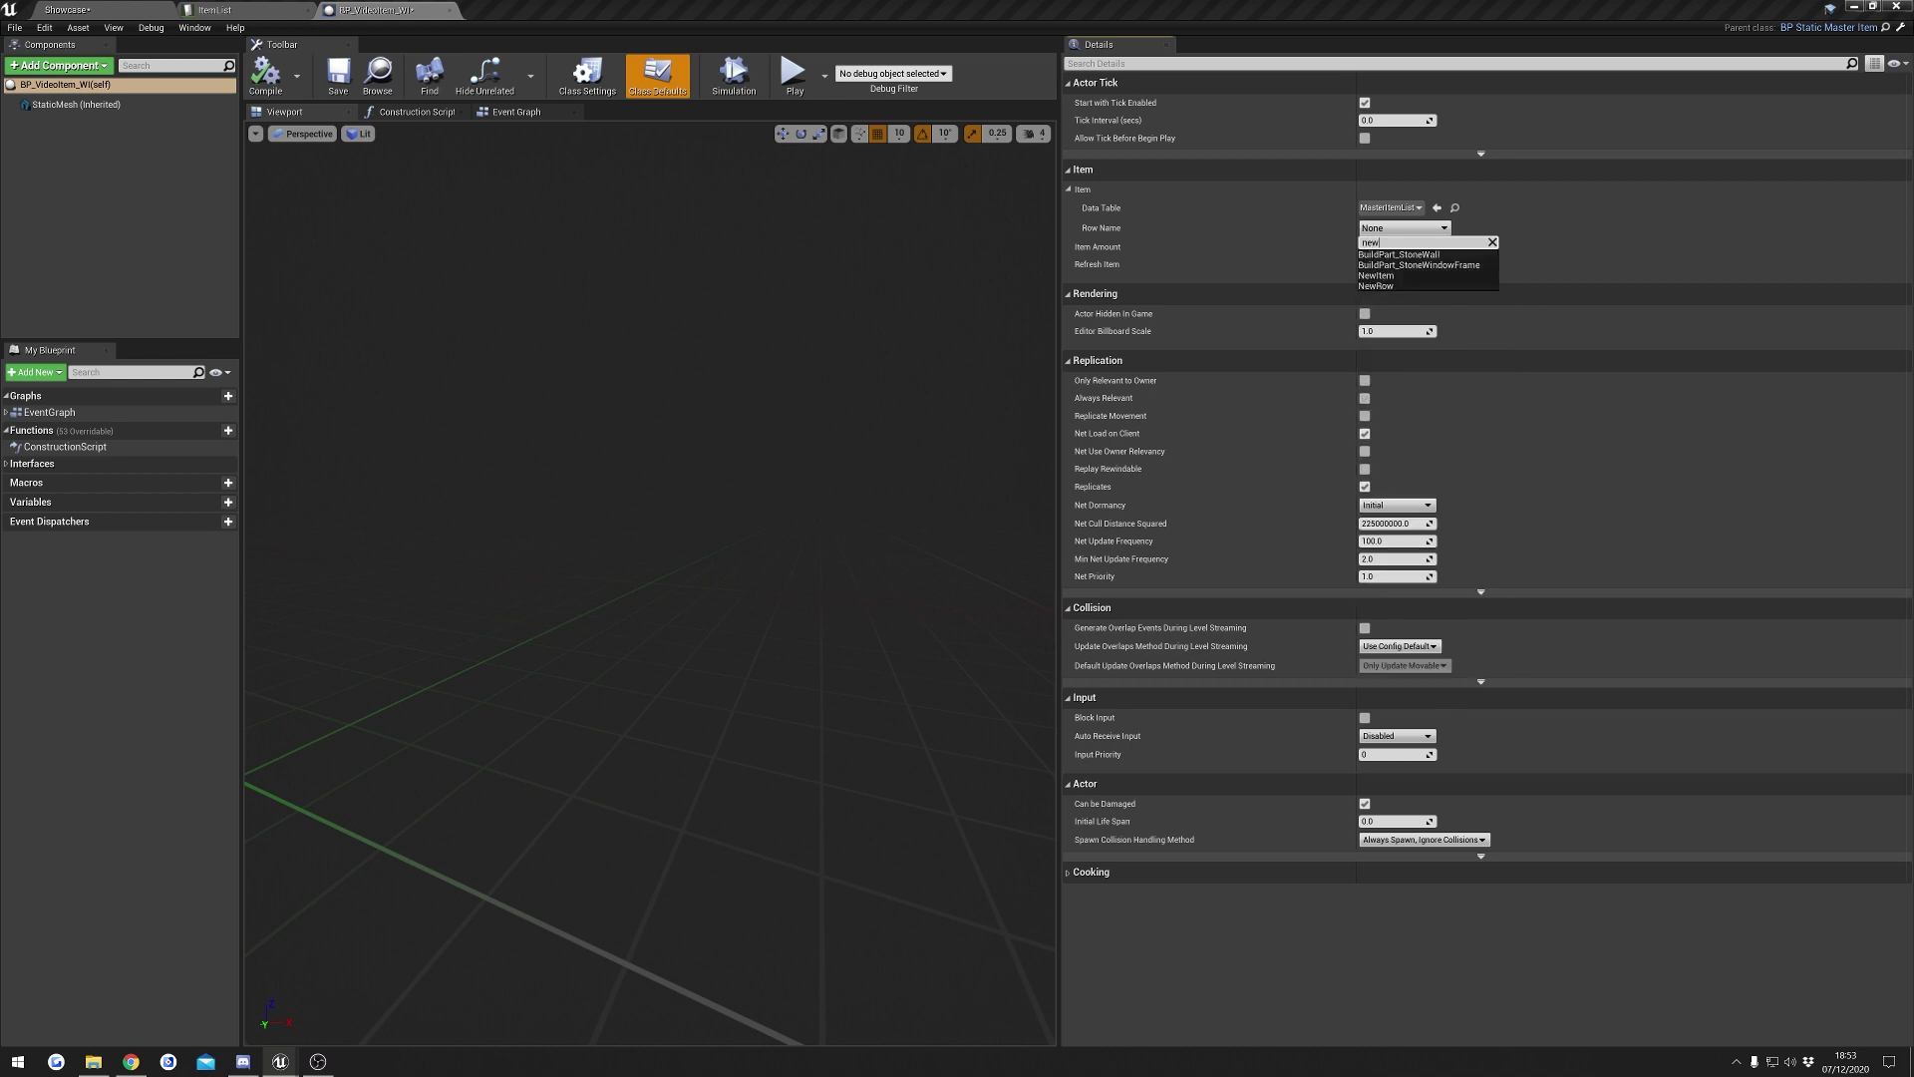
left_click(1400, 276)
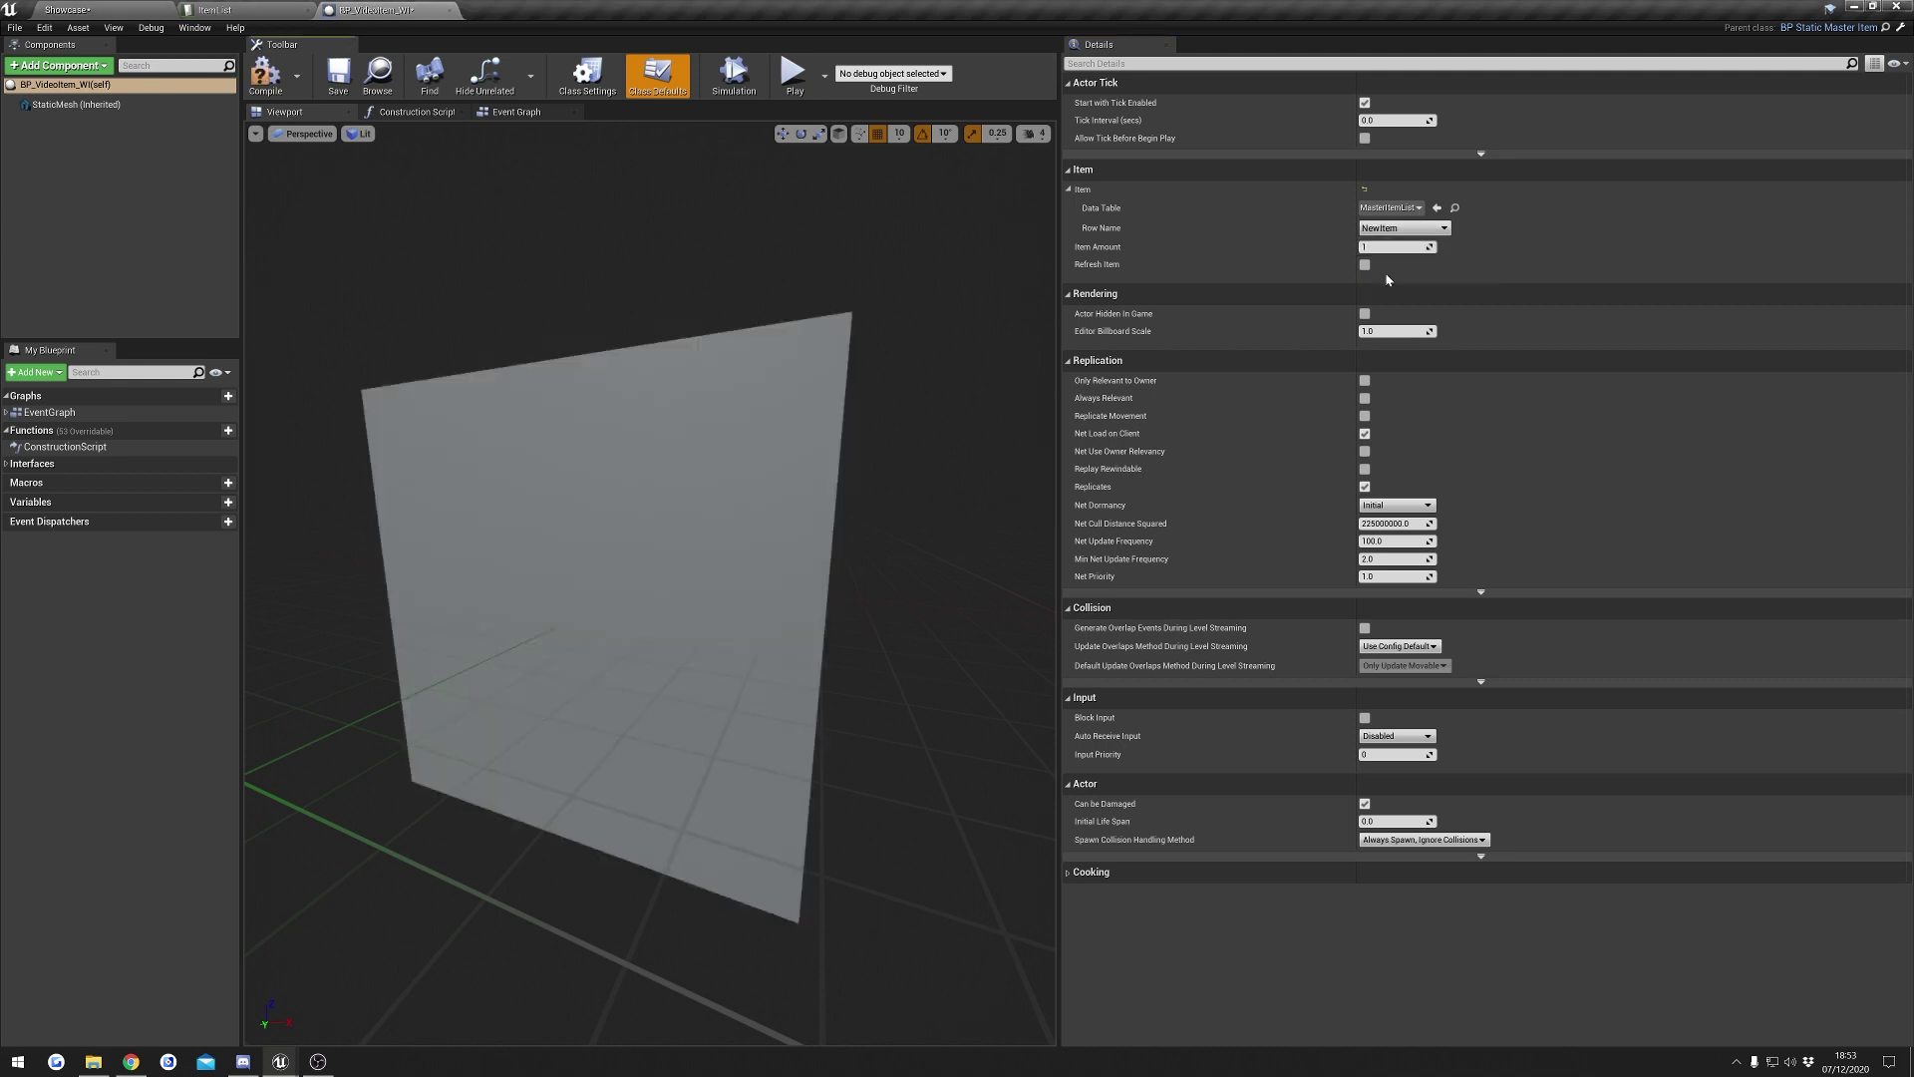
right_click_drag(397, 521, 448, 563)
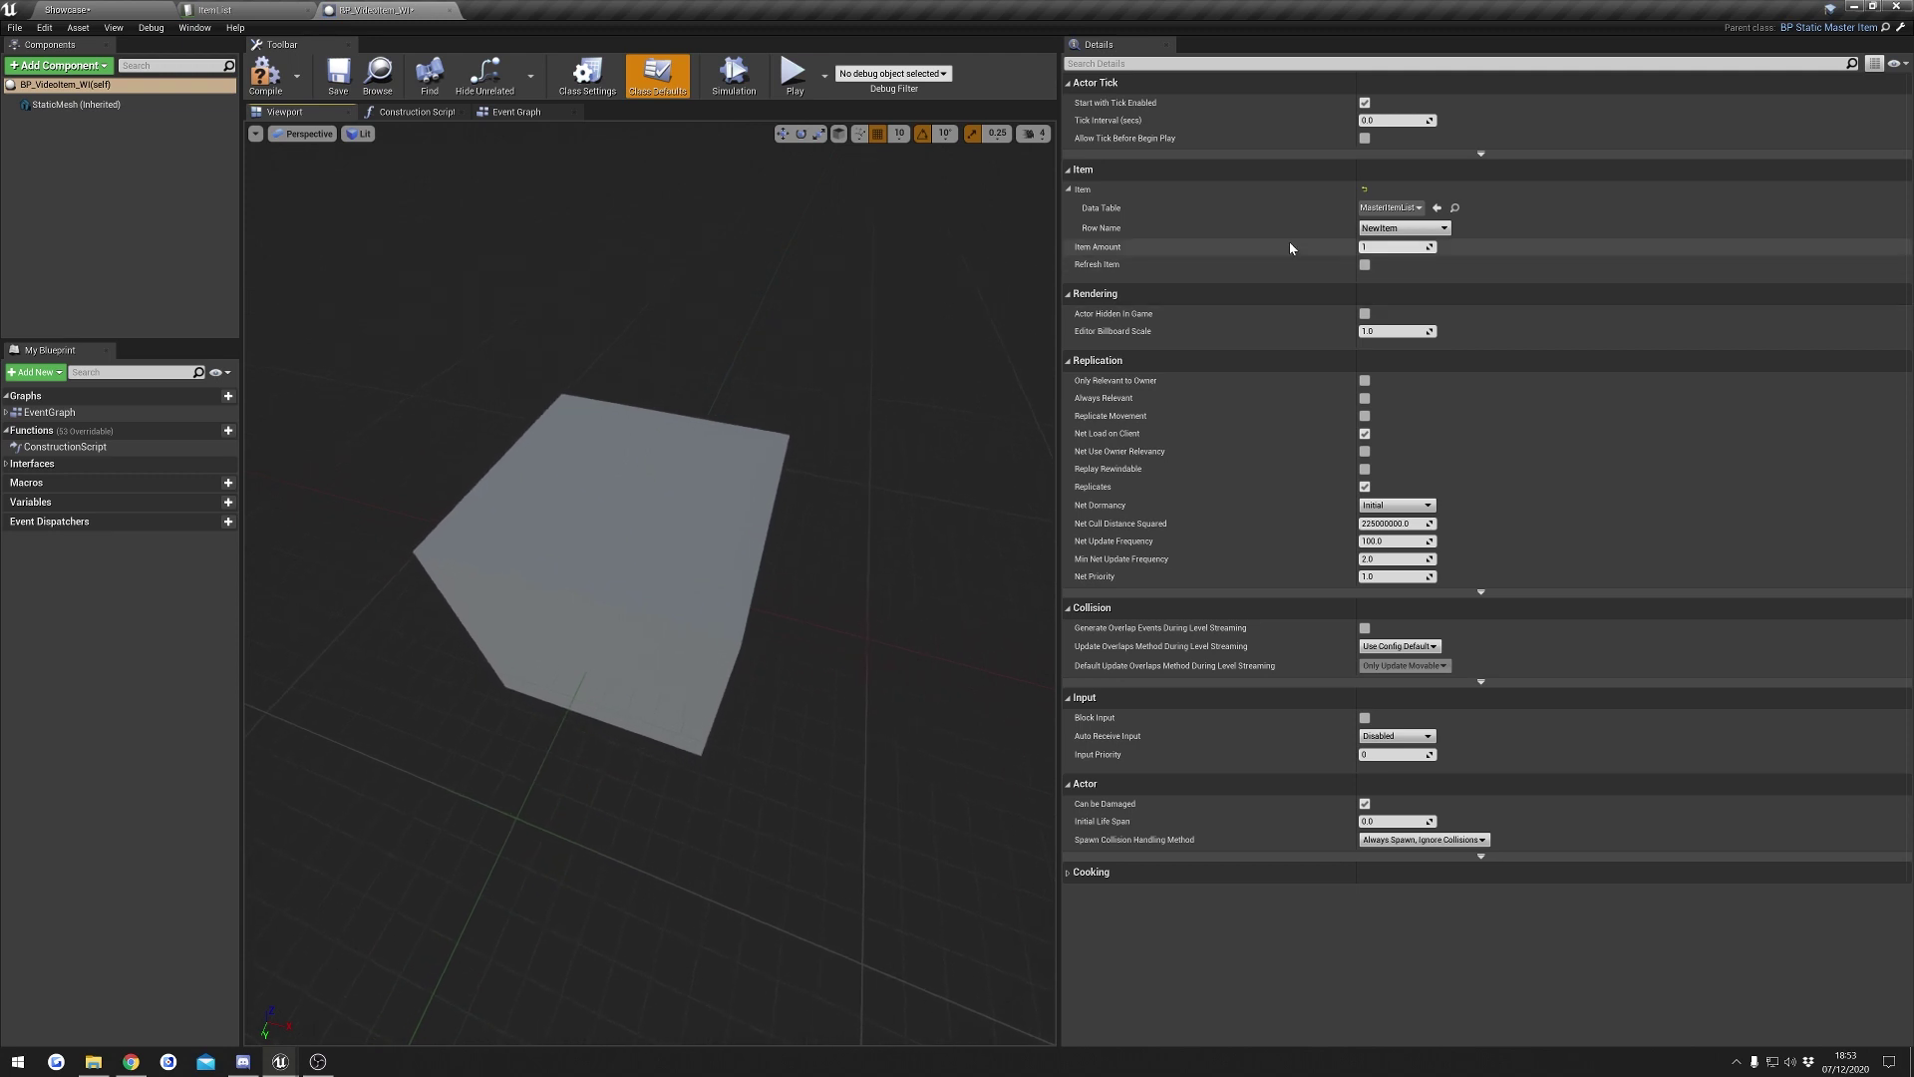
- Keep the Item Amount at 1 and compile the BP_VideoItem_WI blueprint
left_click(1396, 249)
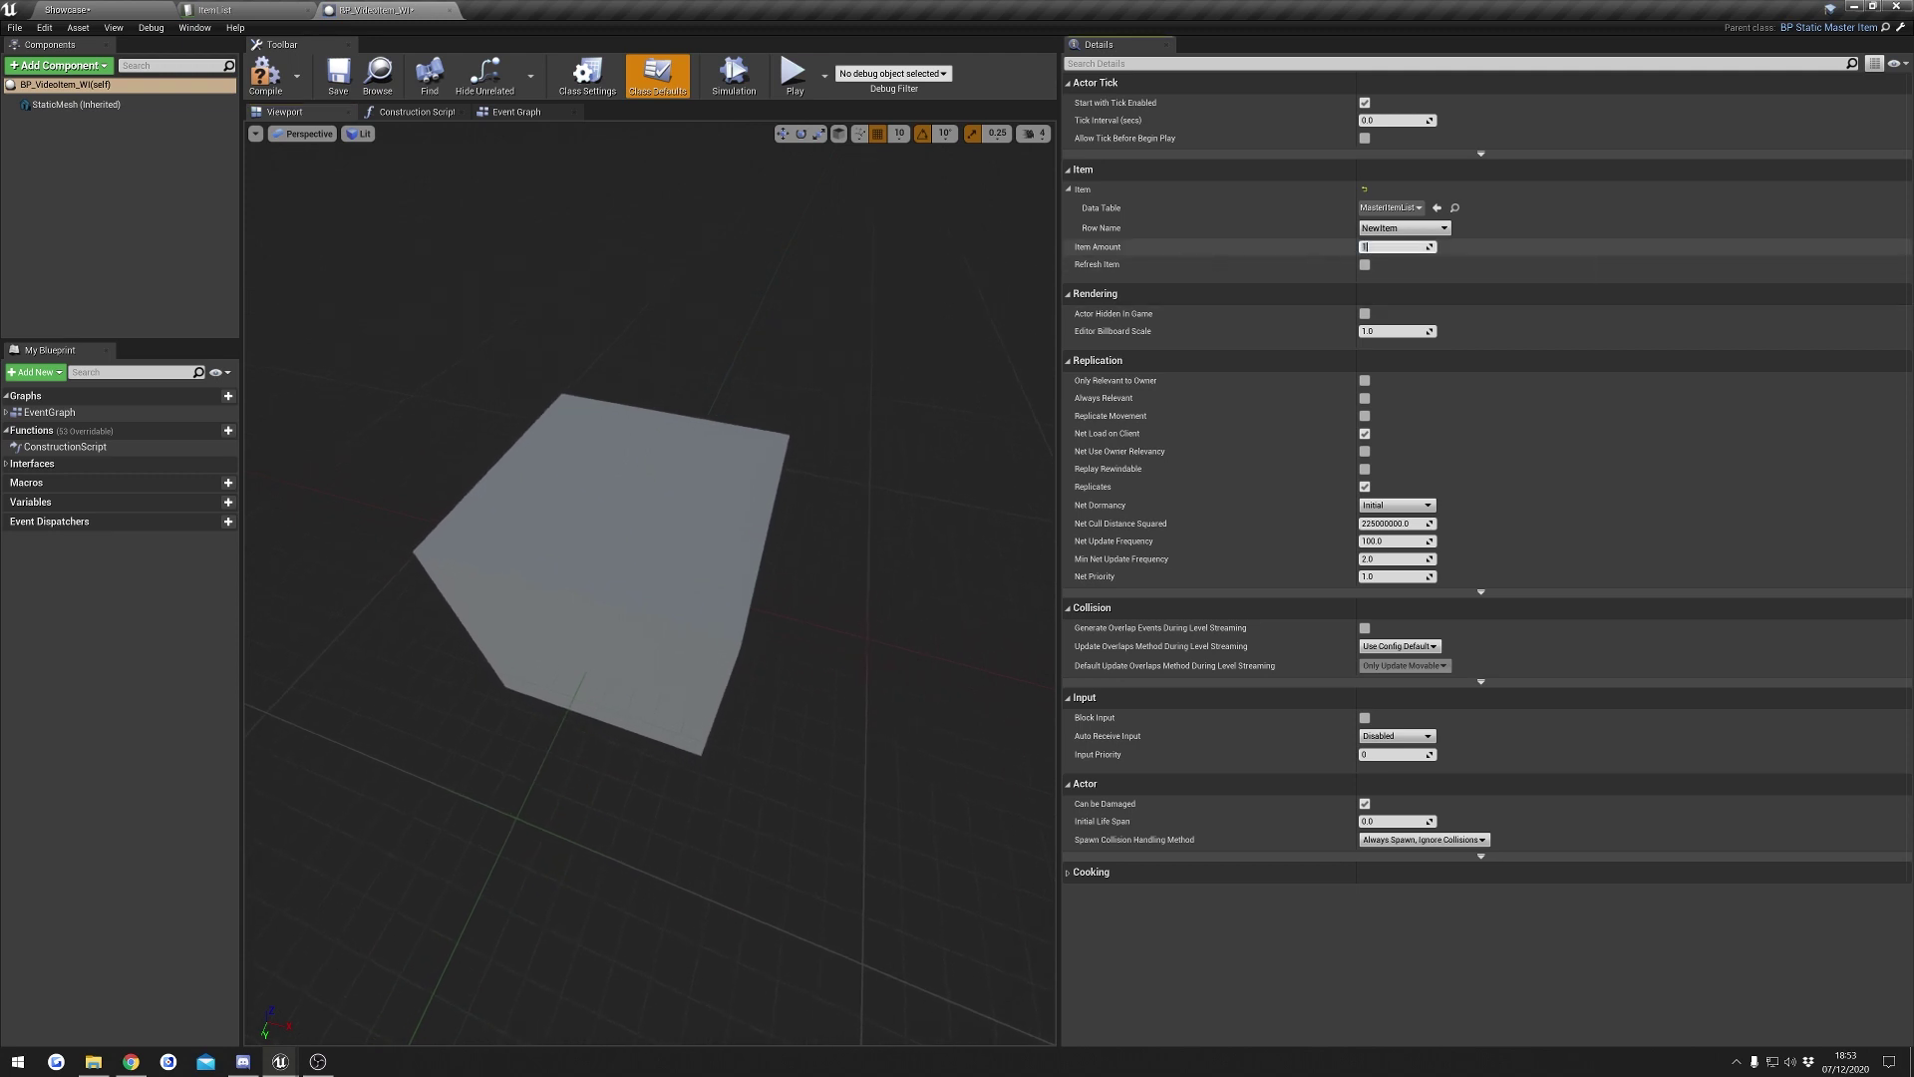
left_click(1484, 249)
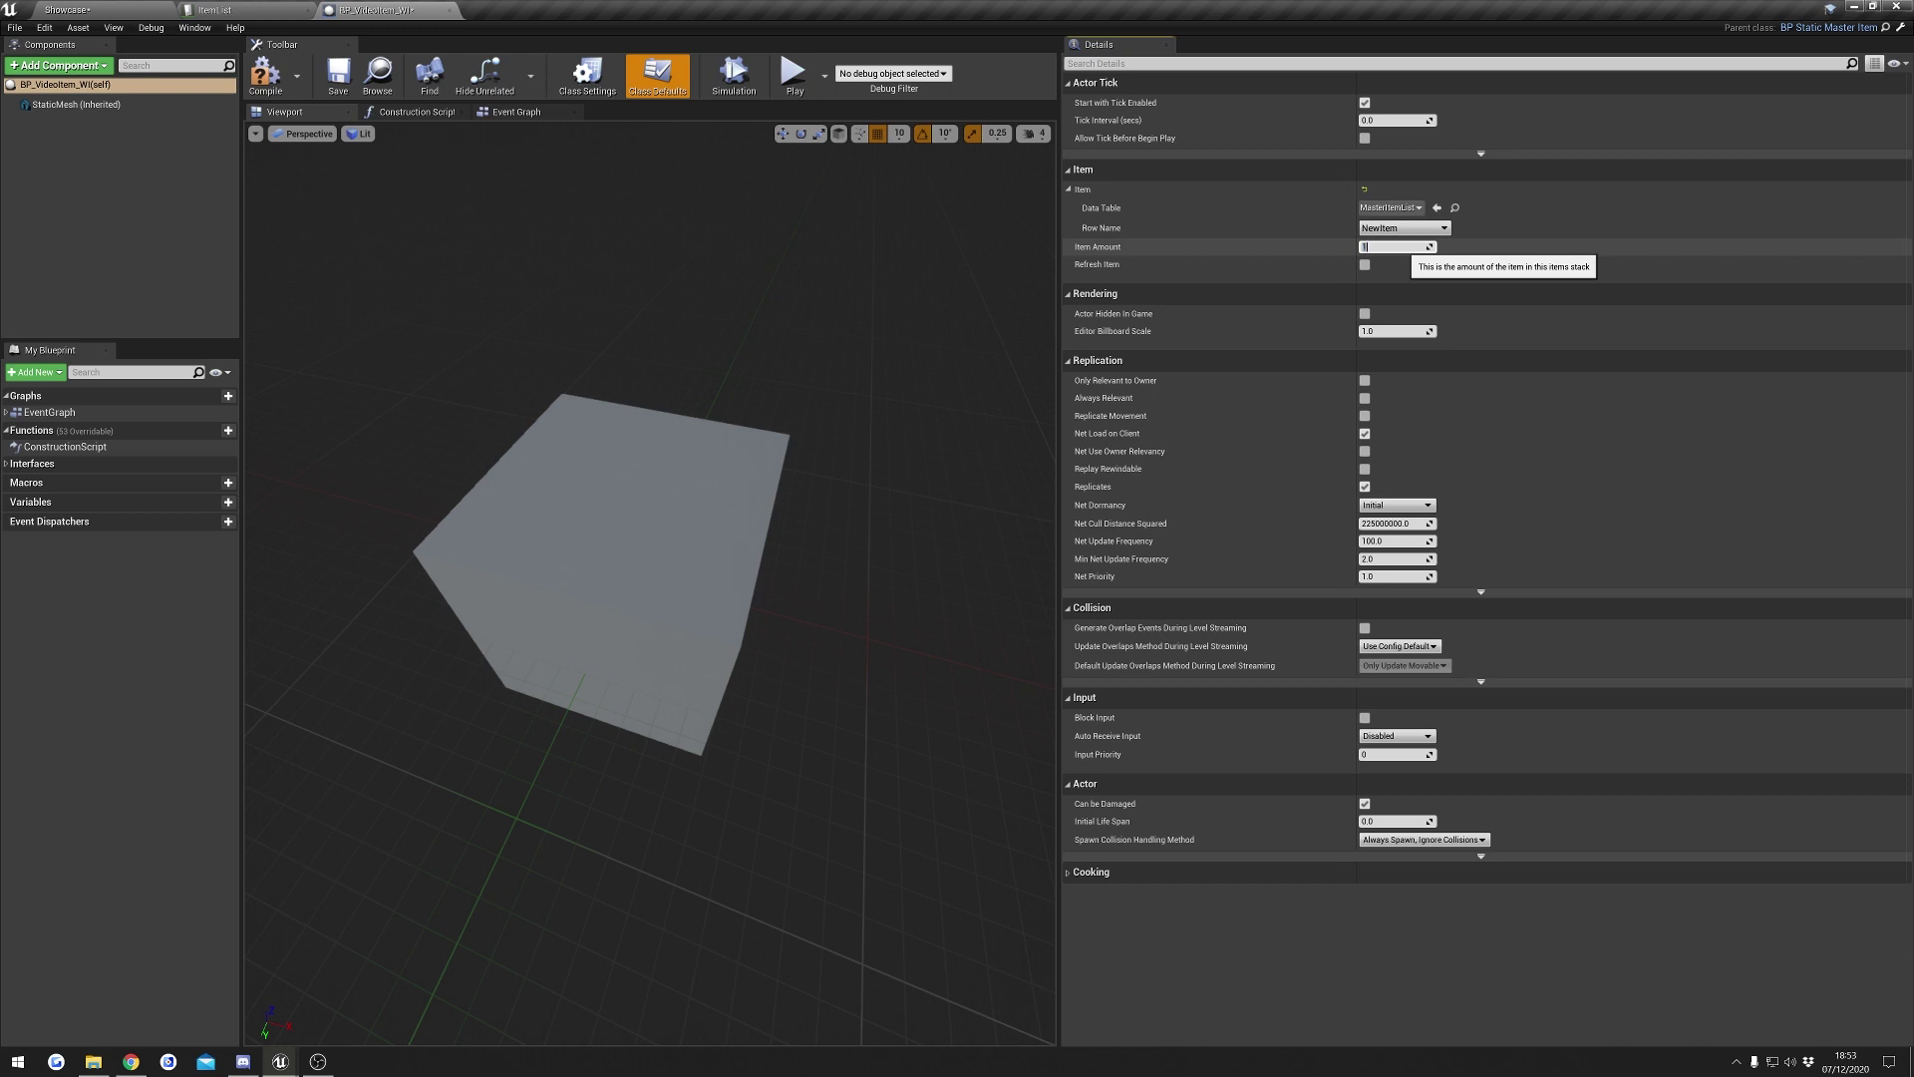
key("Return")
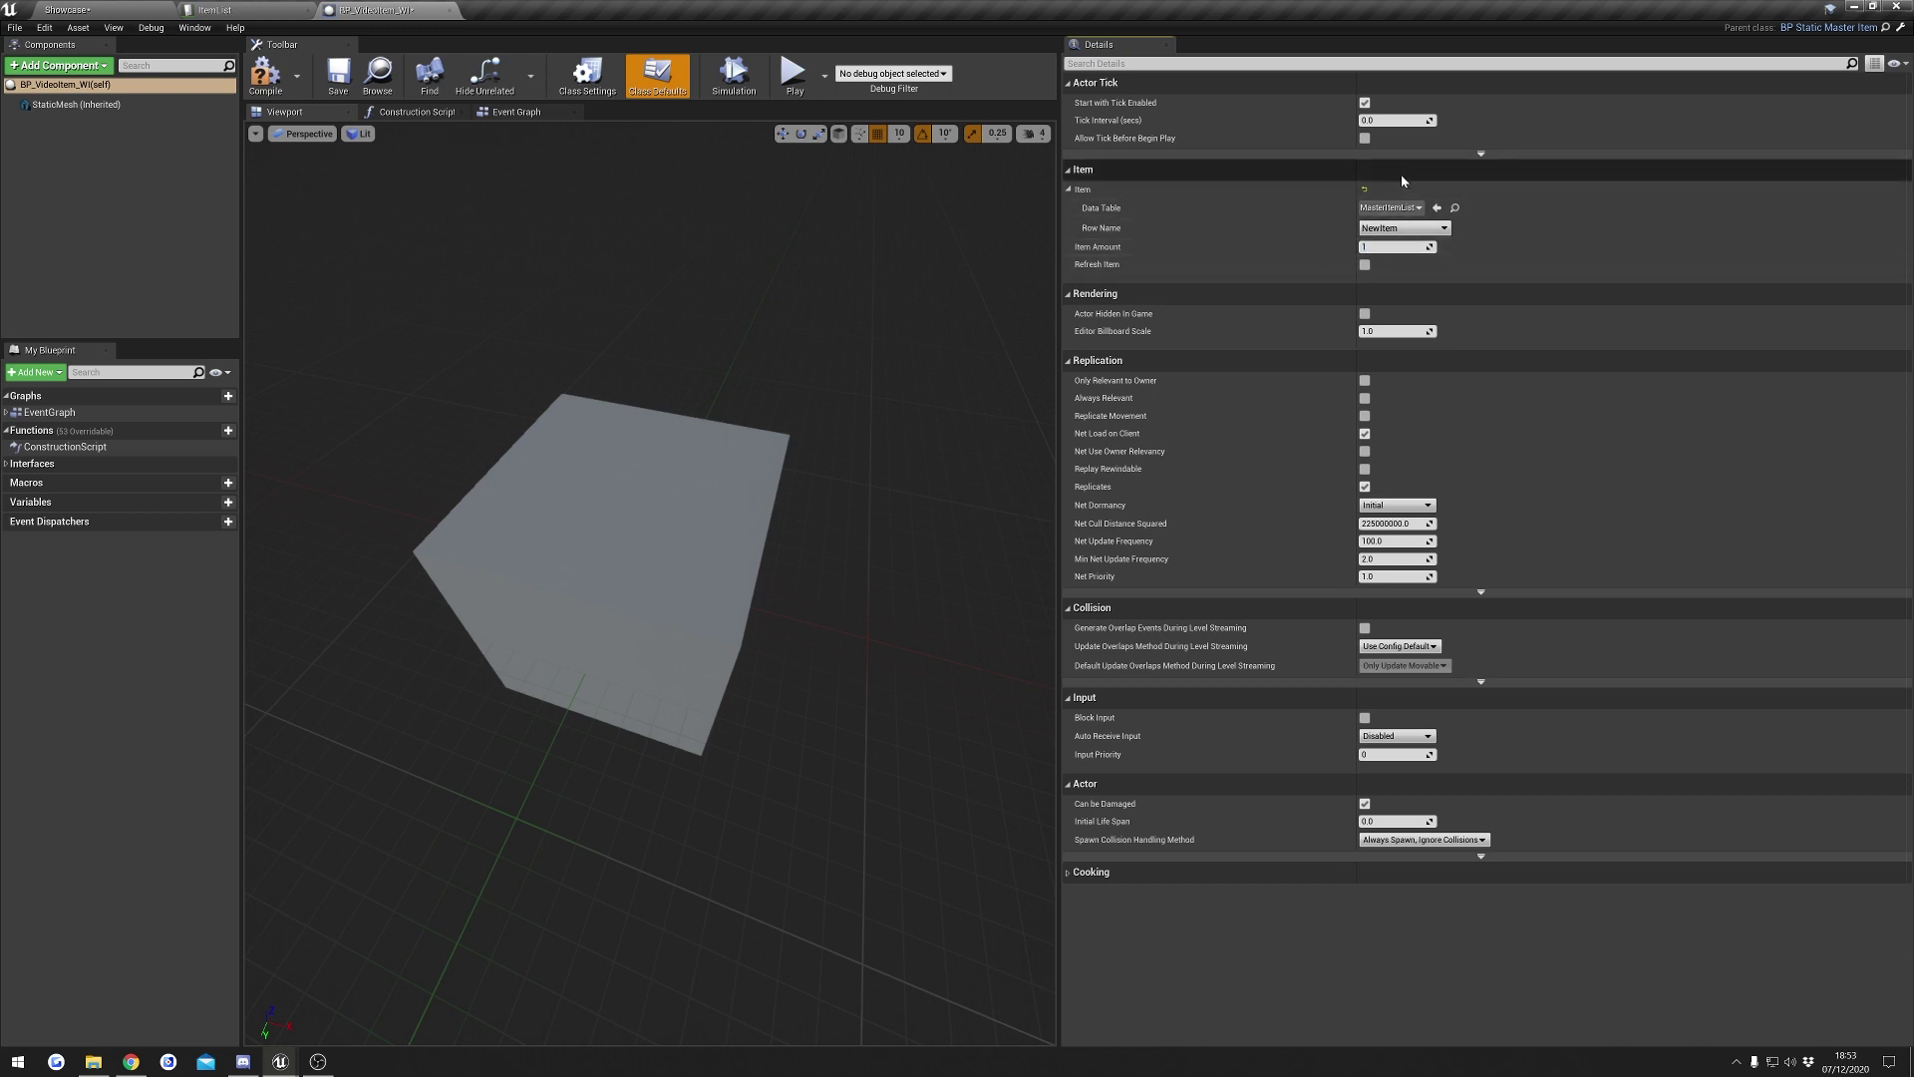
left_click(266, 83)
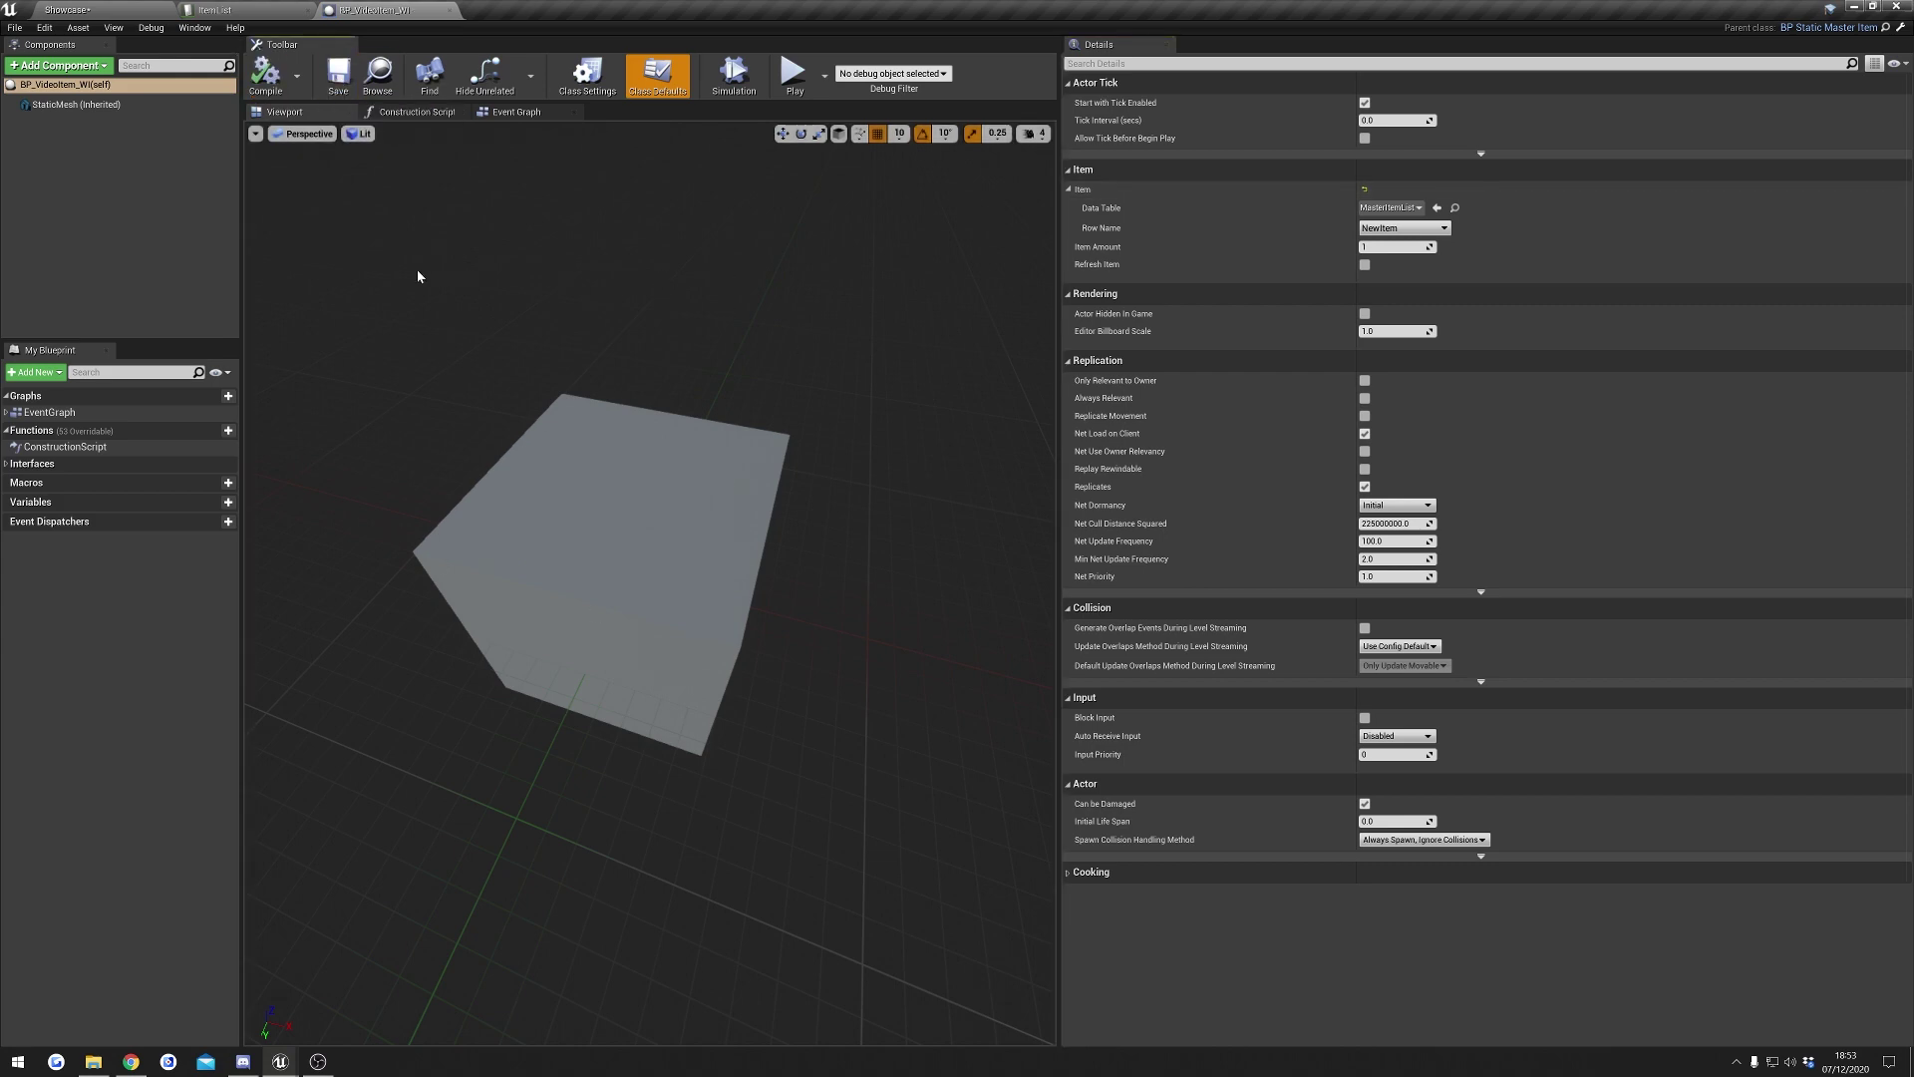
- Return to the Showcase level and place BP_VideoItem_WI on the open floor
key("ctrl+Tab")
left_click_drag(1474, 841, 766, 391)
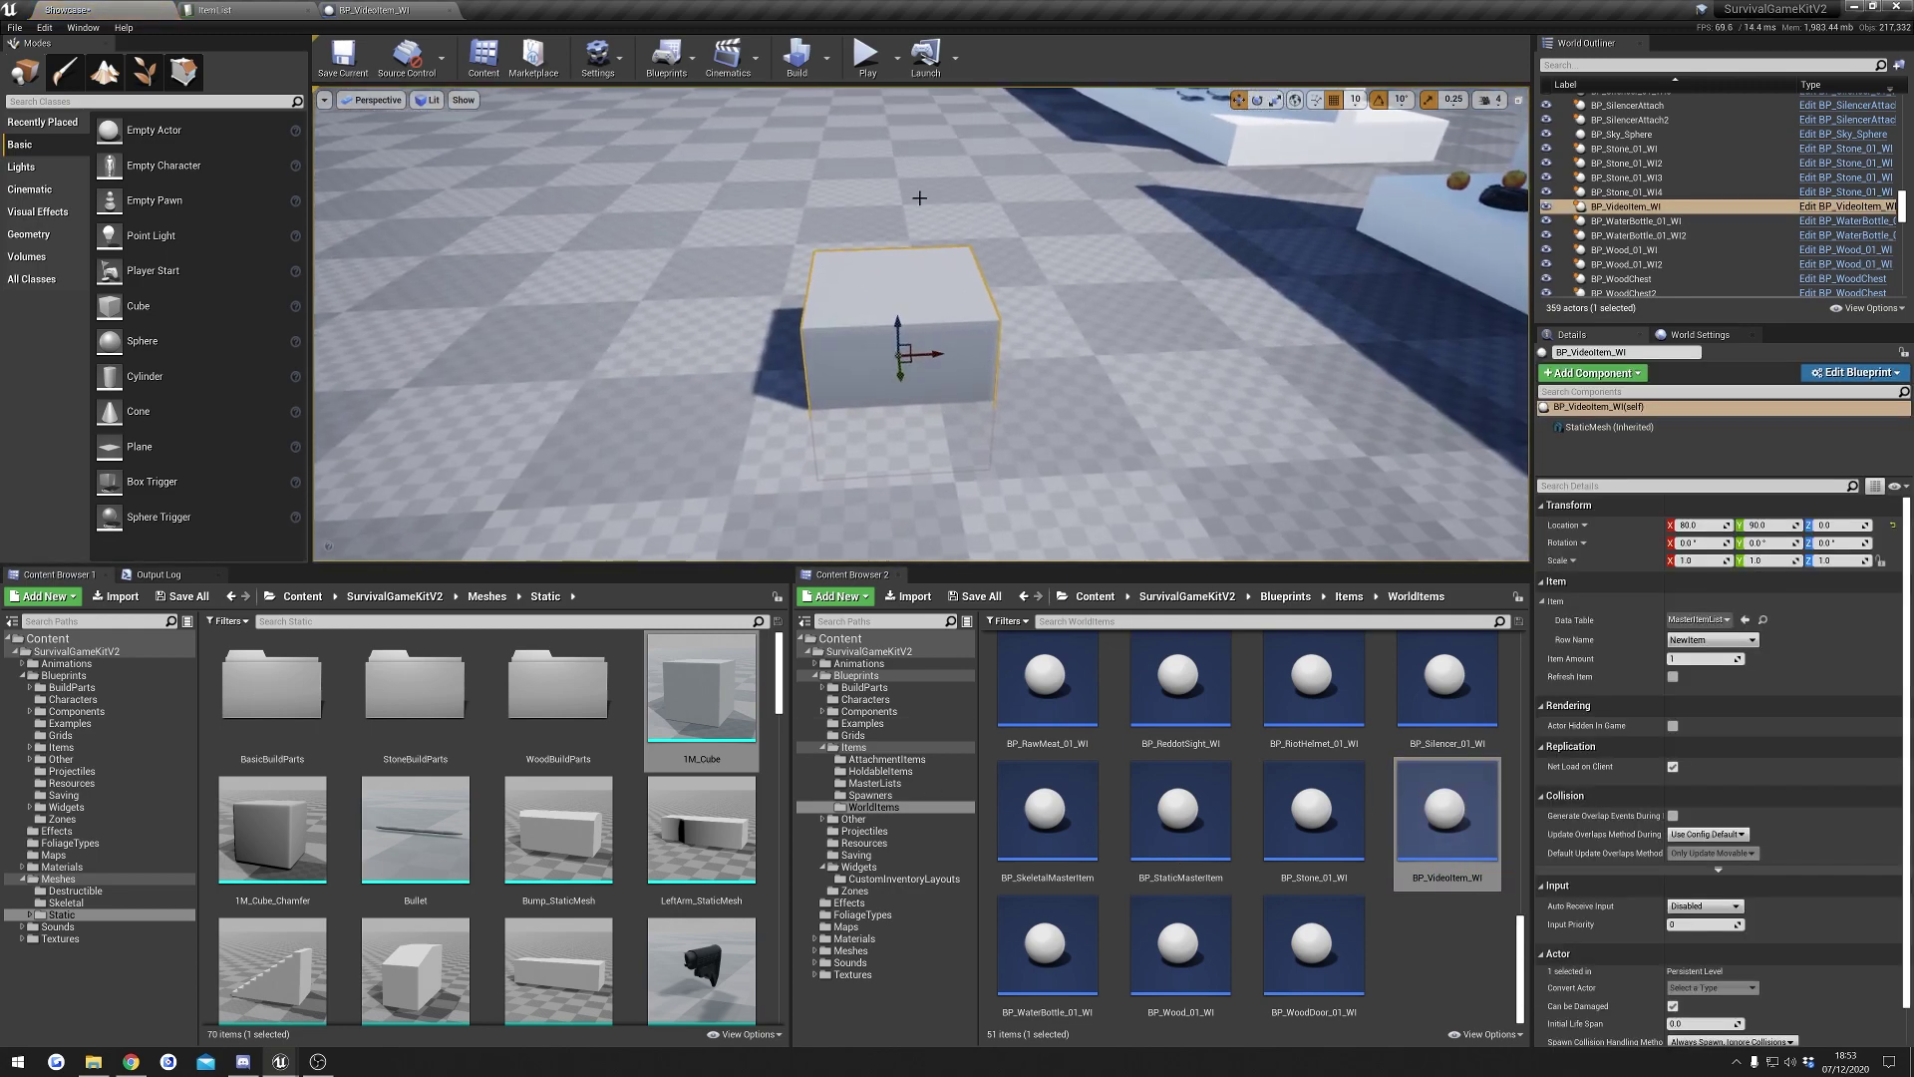
- Start a play session, walk the character up to the placed Video Item and pick it up
left_click(865, 57)
key("w")
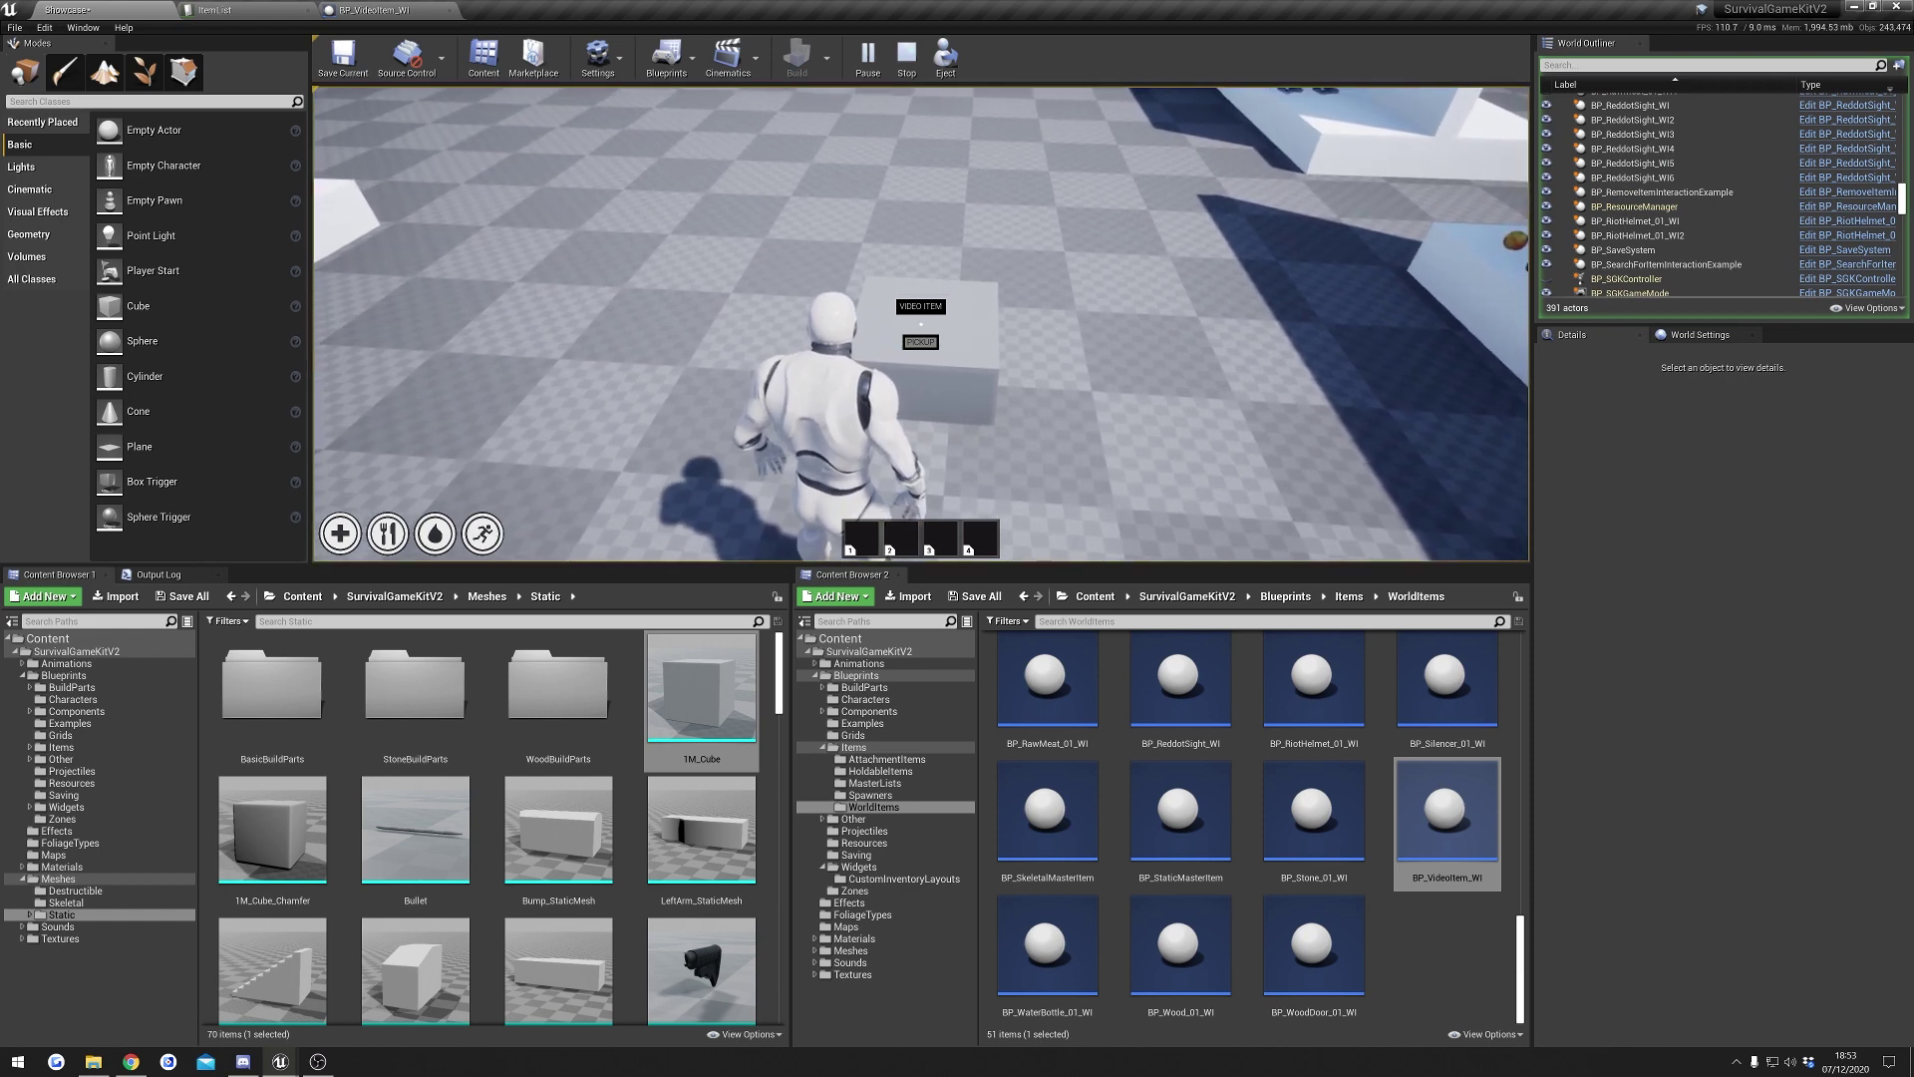
key("e")
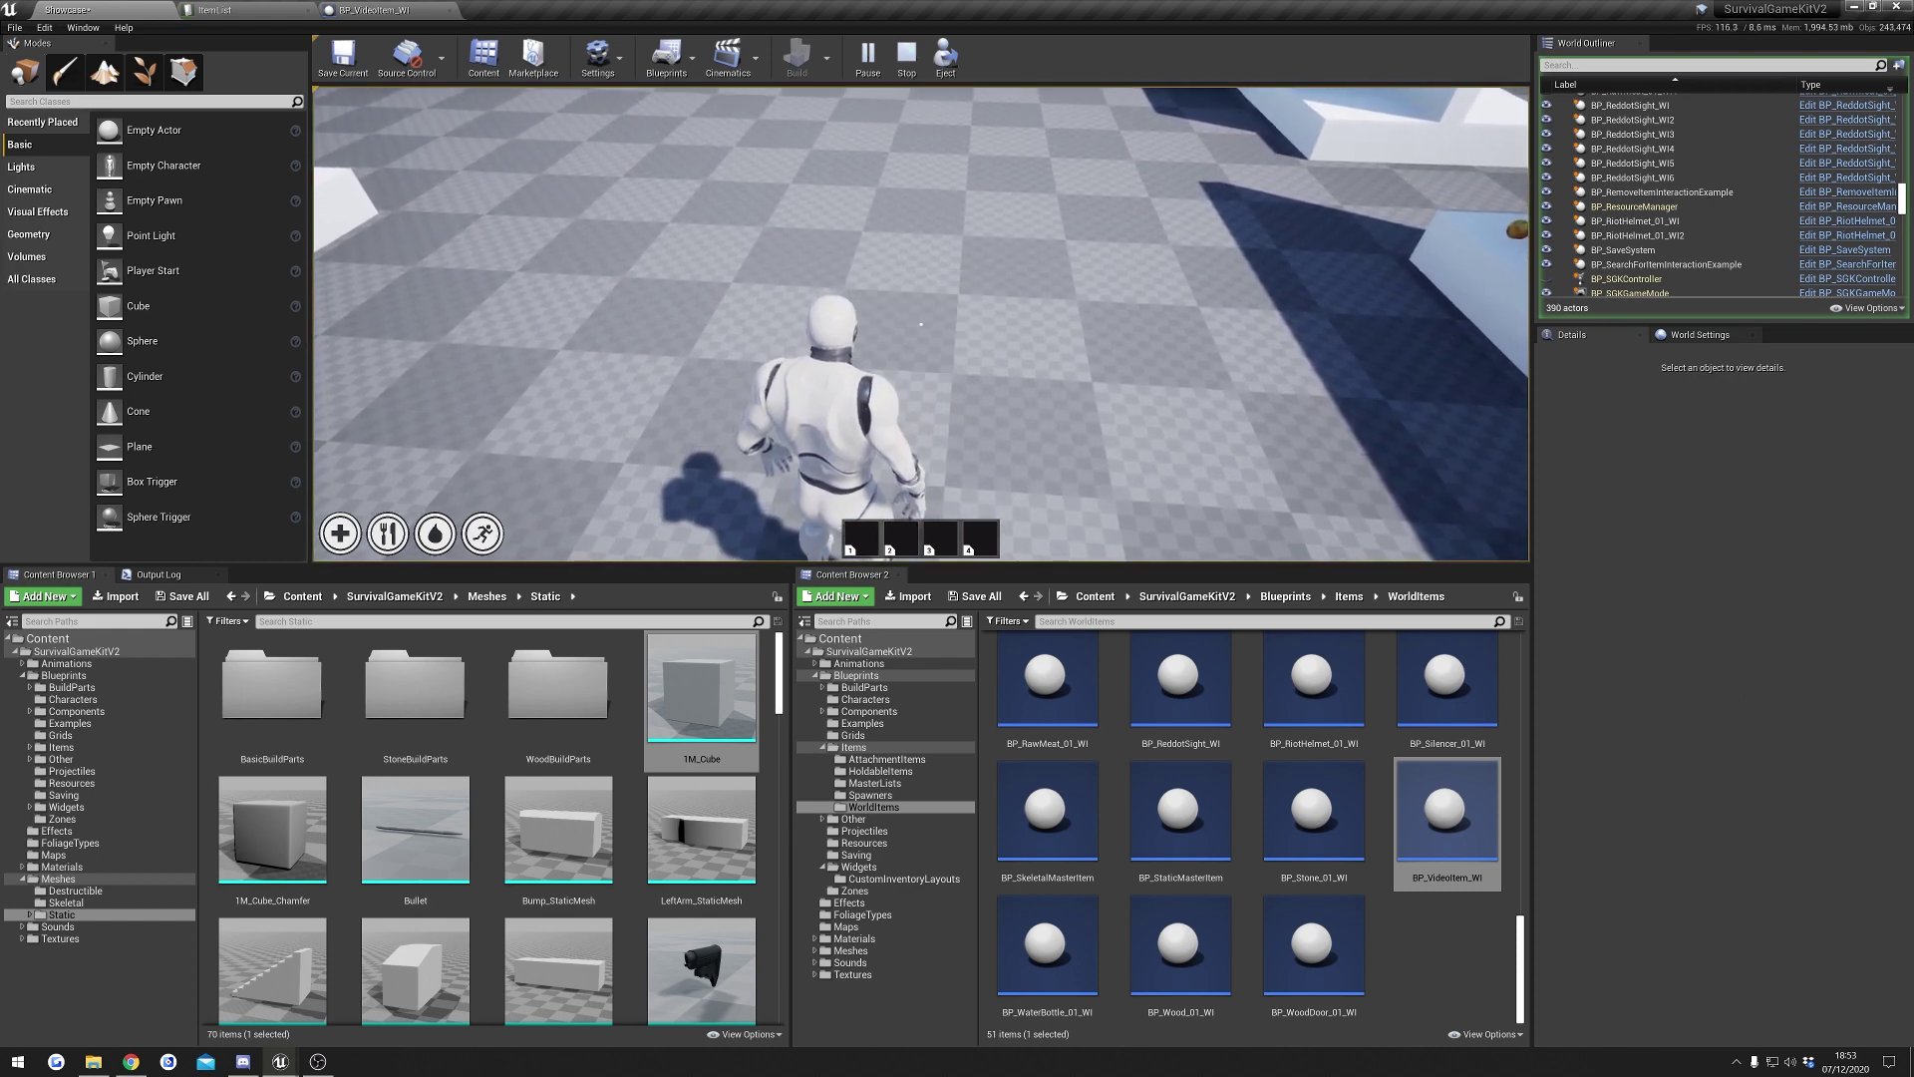
- Use the Video Item from the inventory's Pockets, close the inventory and stop the play session
key("Tab")
mouse_move(827, 166)
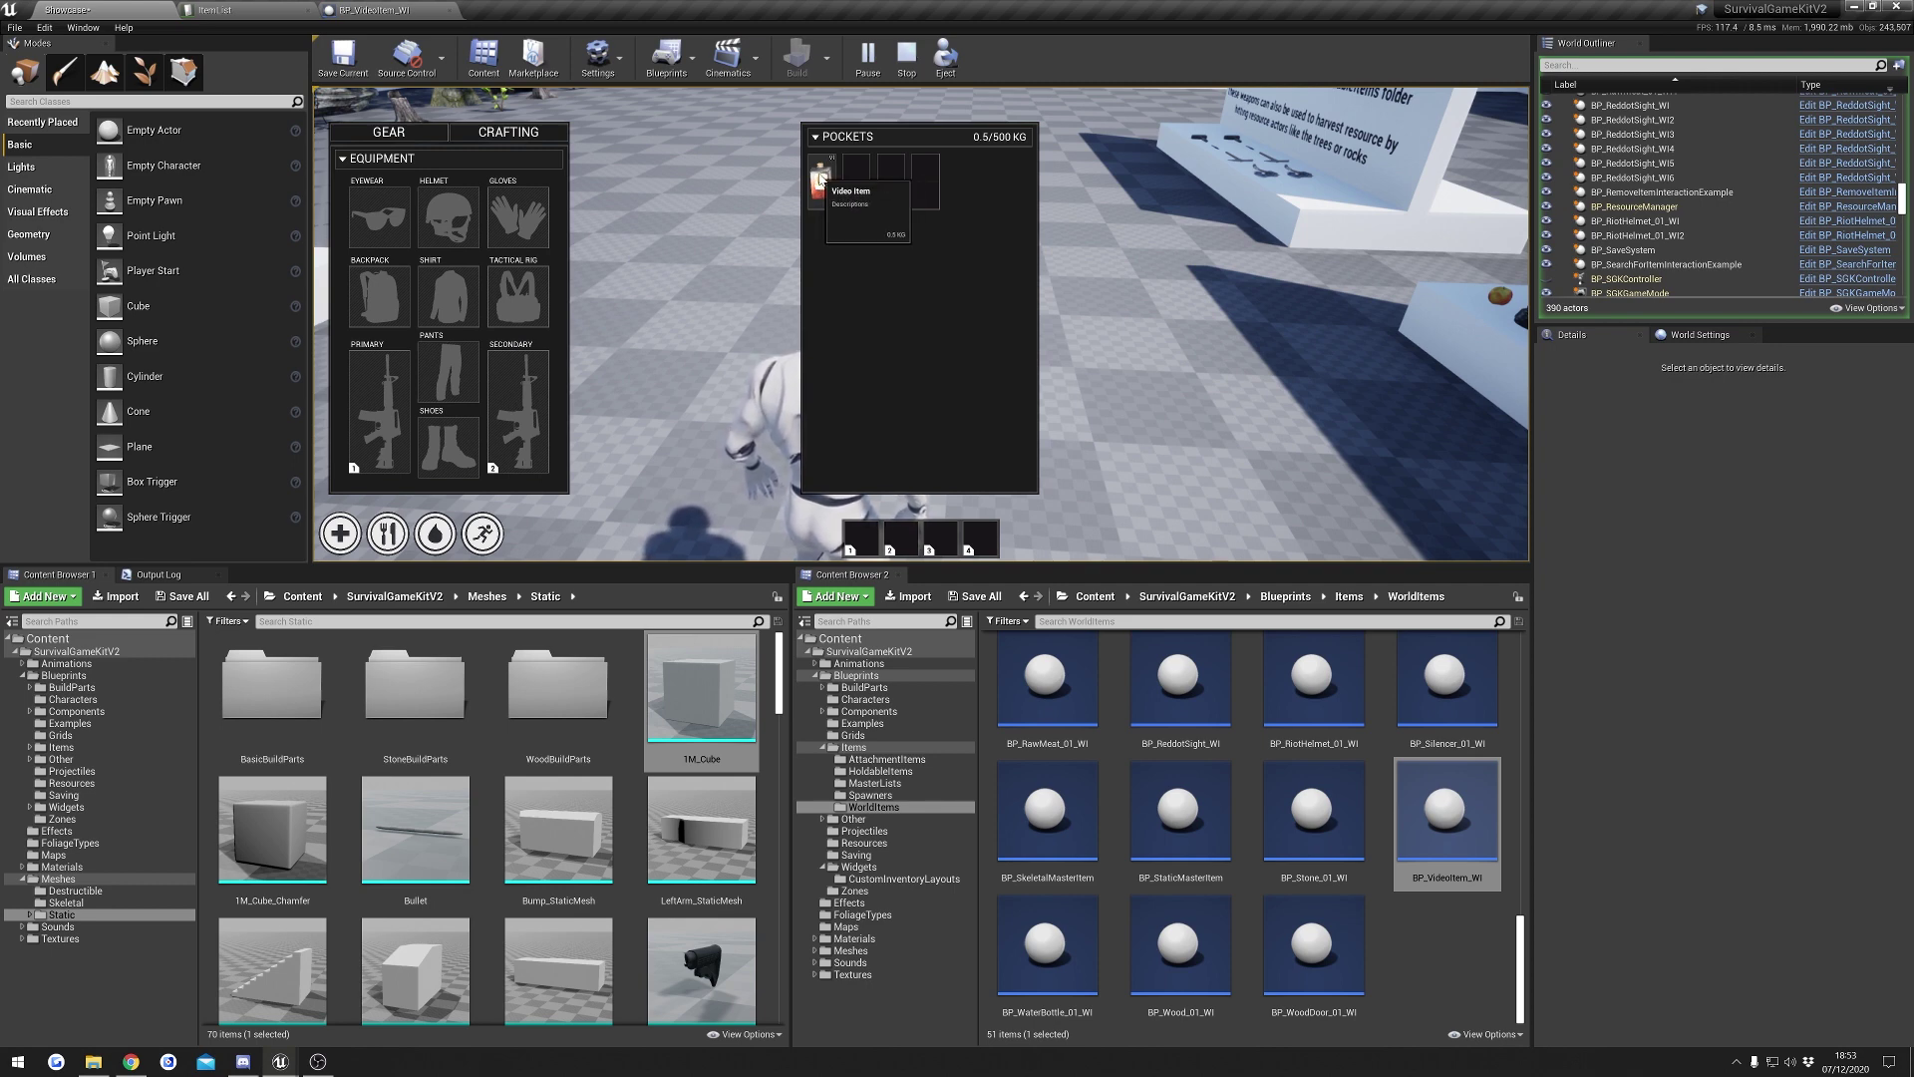
right_click(820, 178)
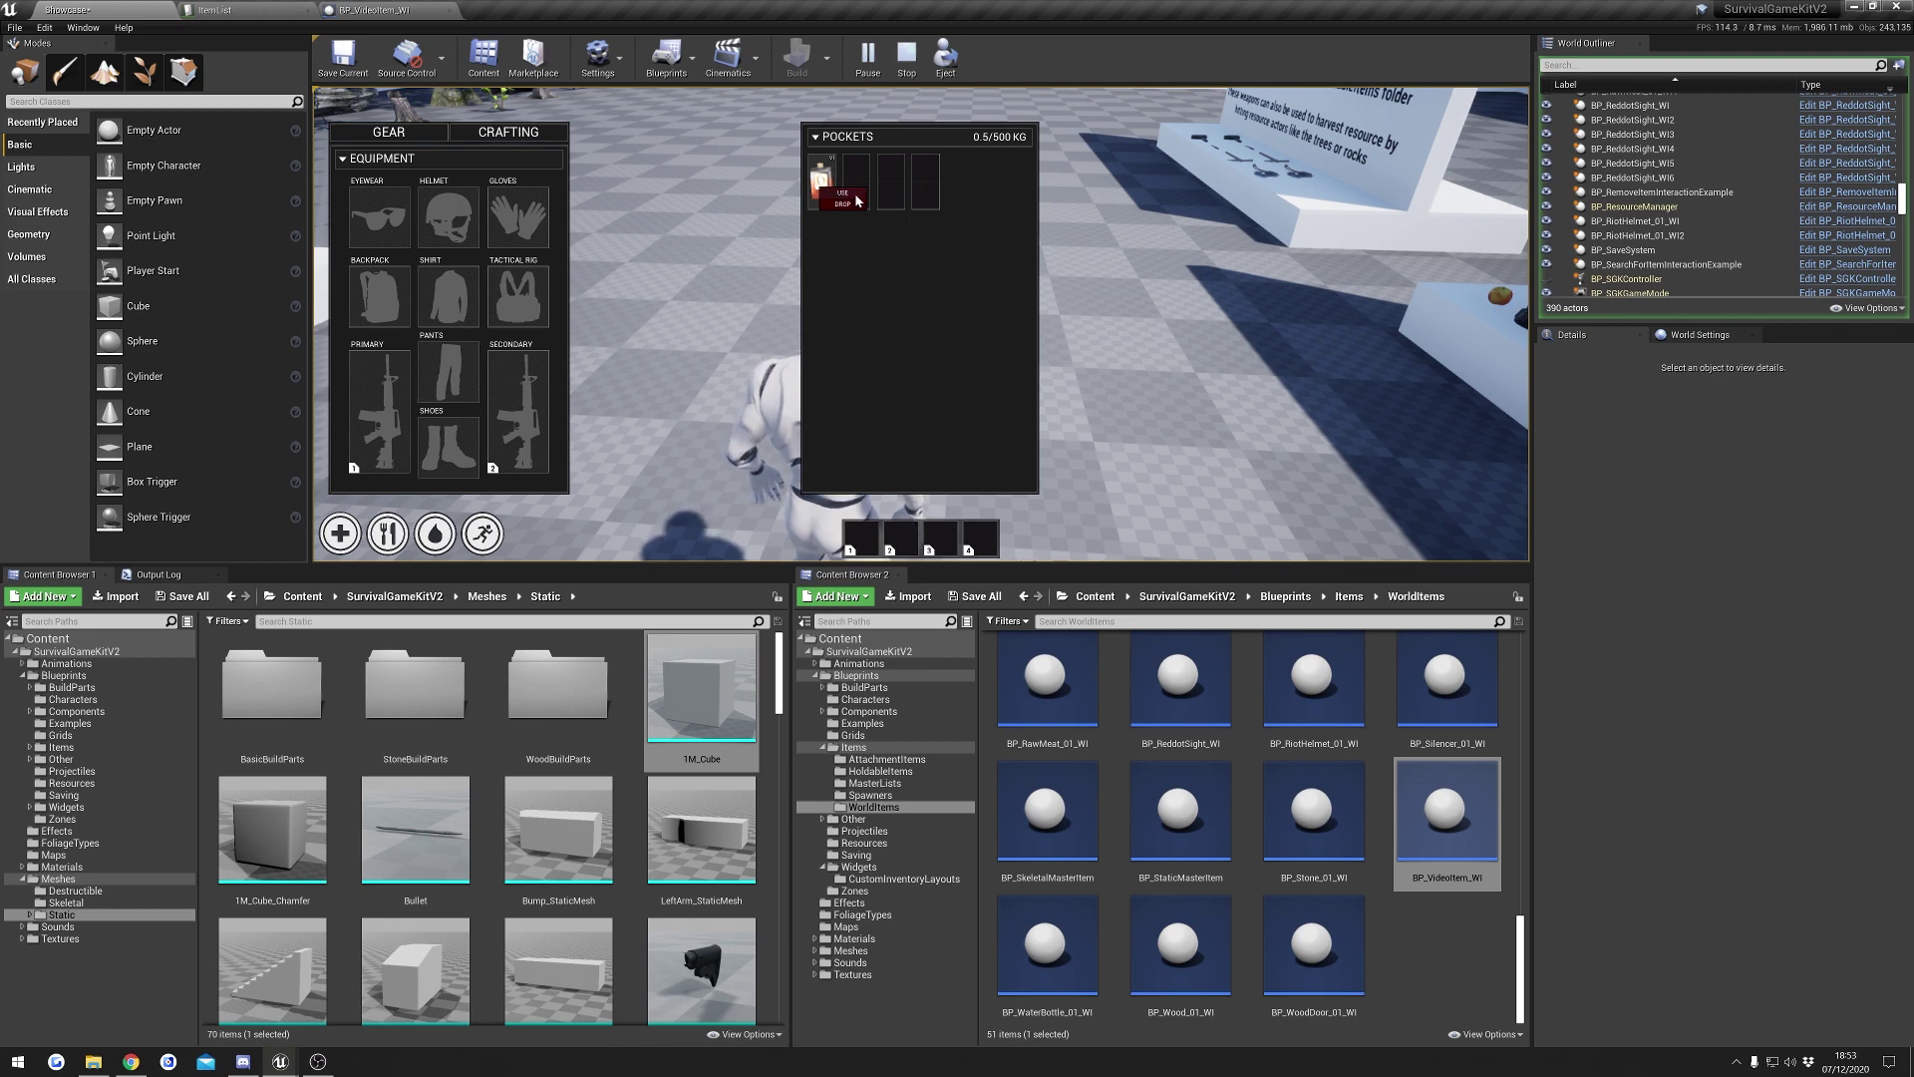
left_click(856, 200)
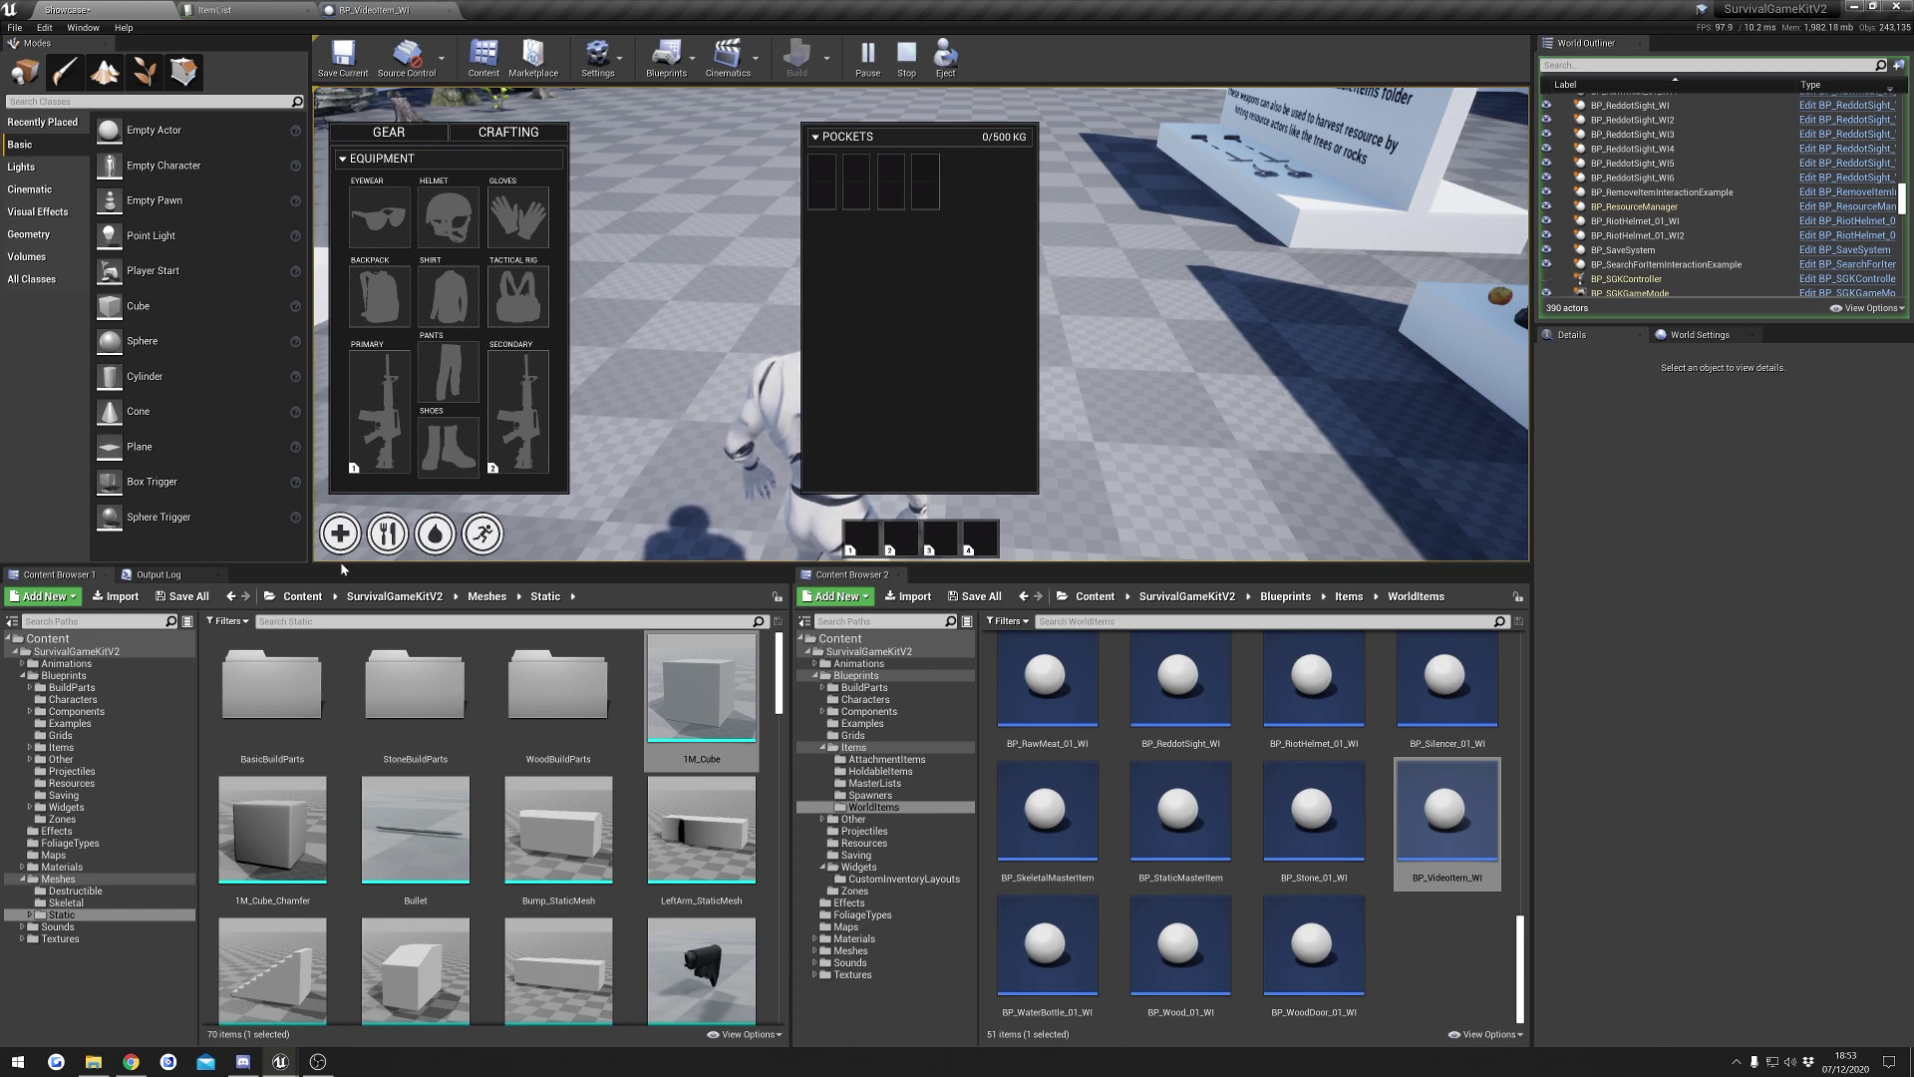
key("Tab")
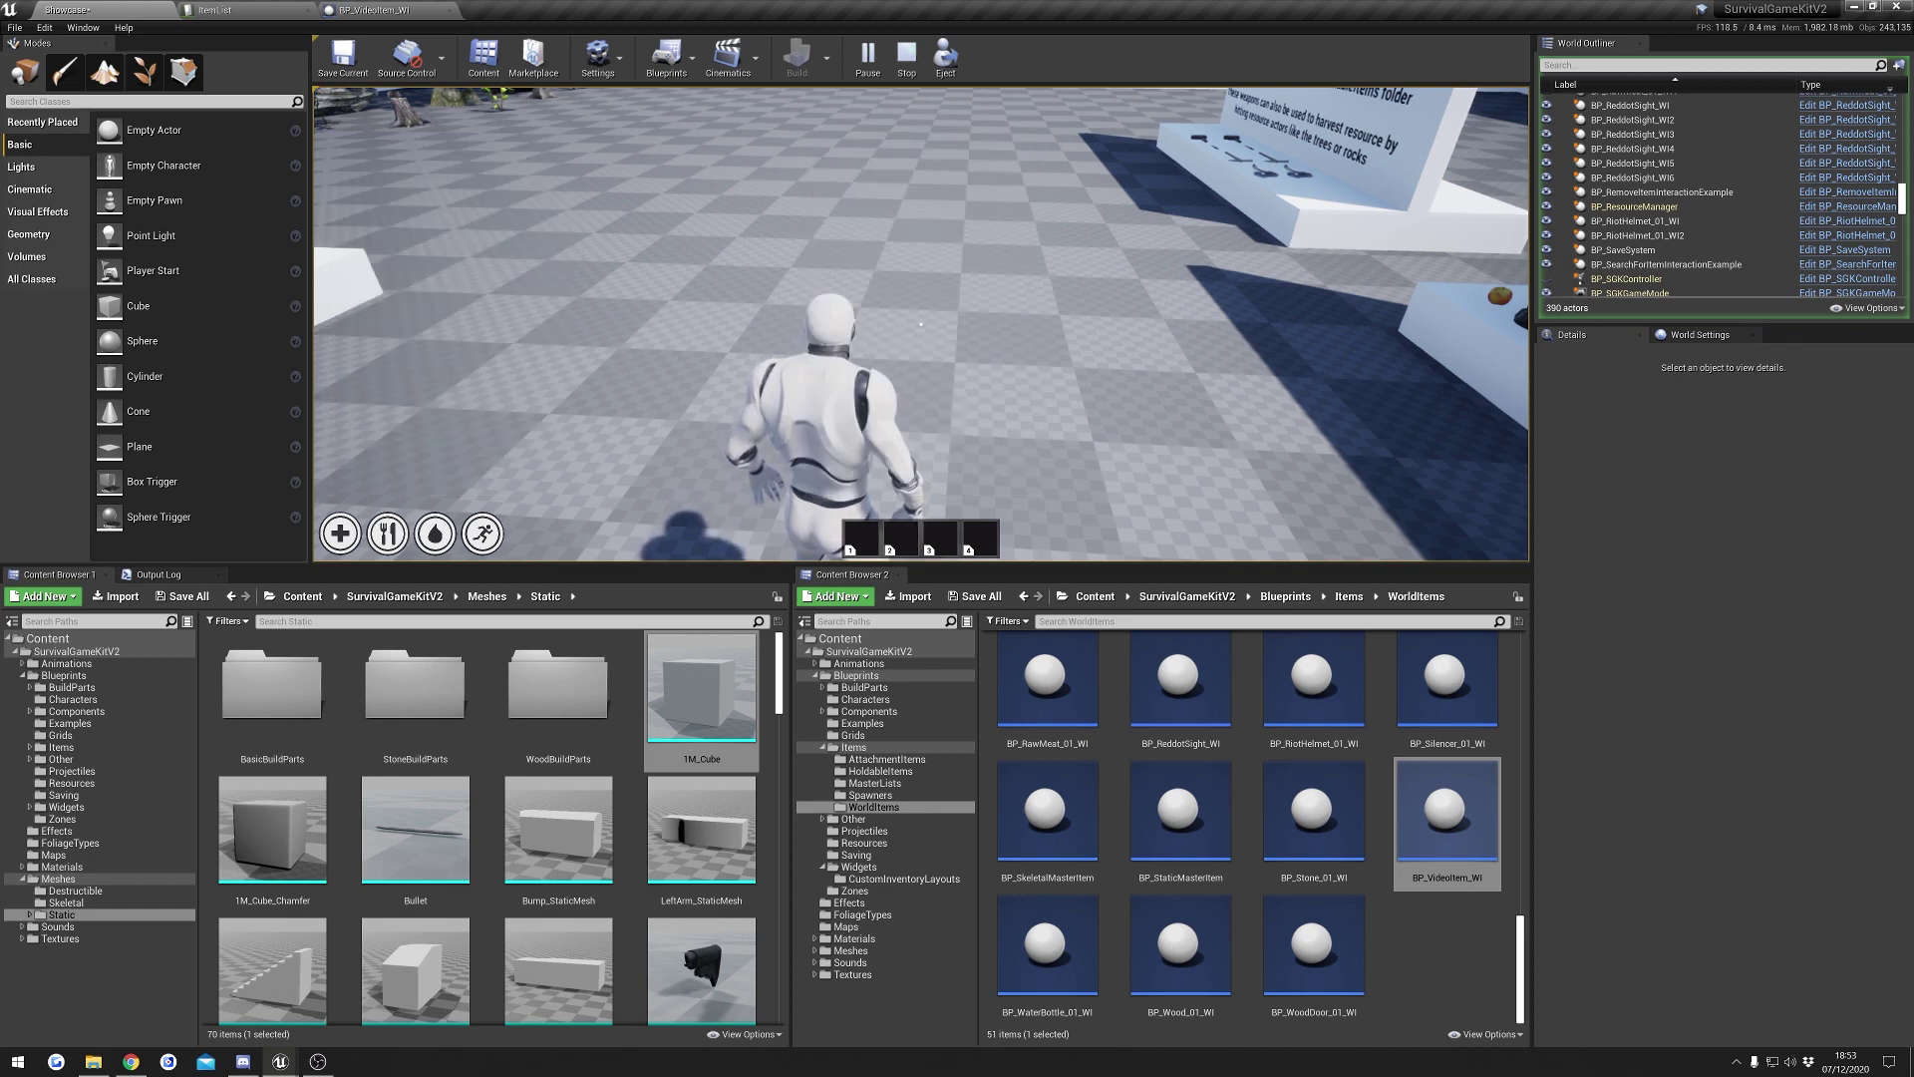
key("Escape")
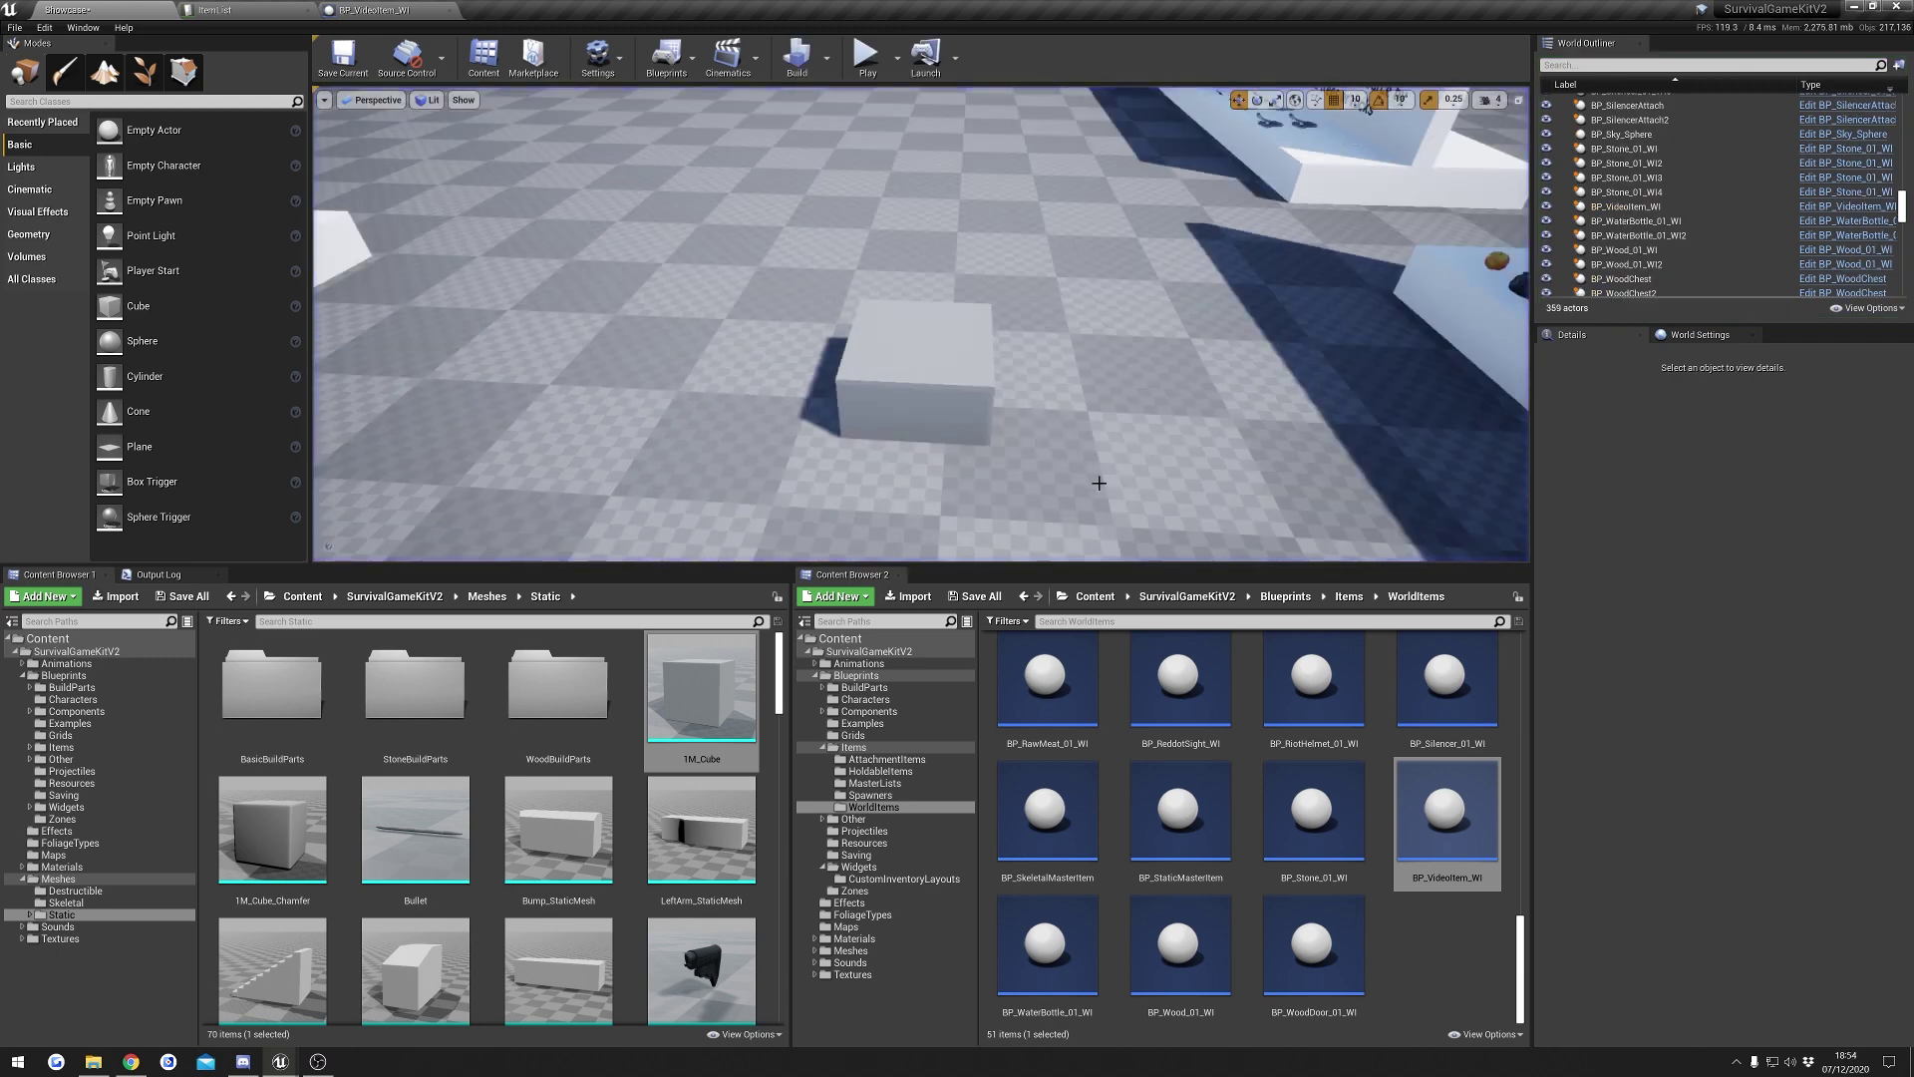
right_click_drag(1092, 369, 1171, 379)
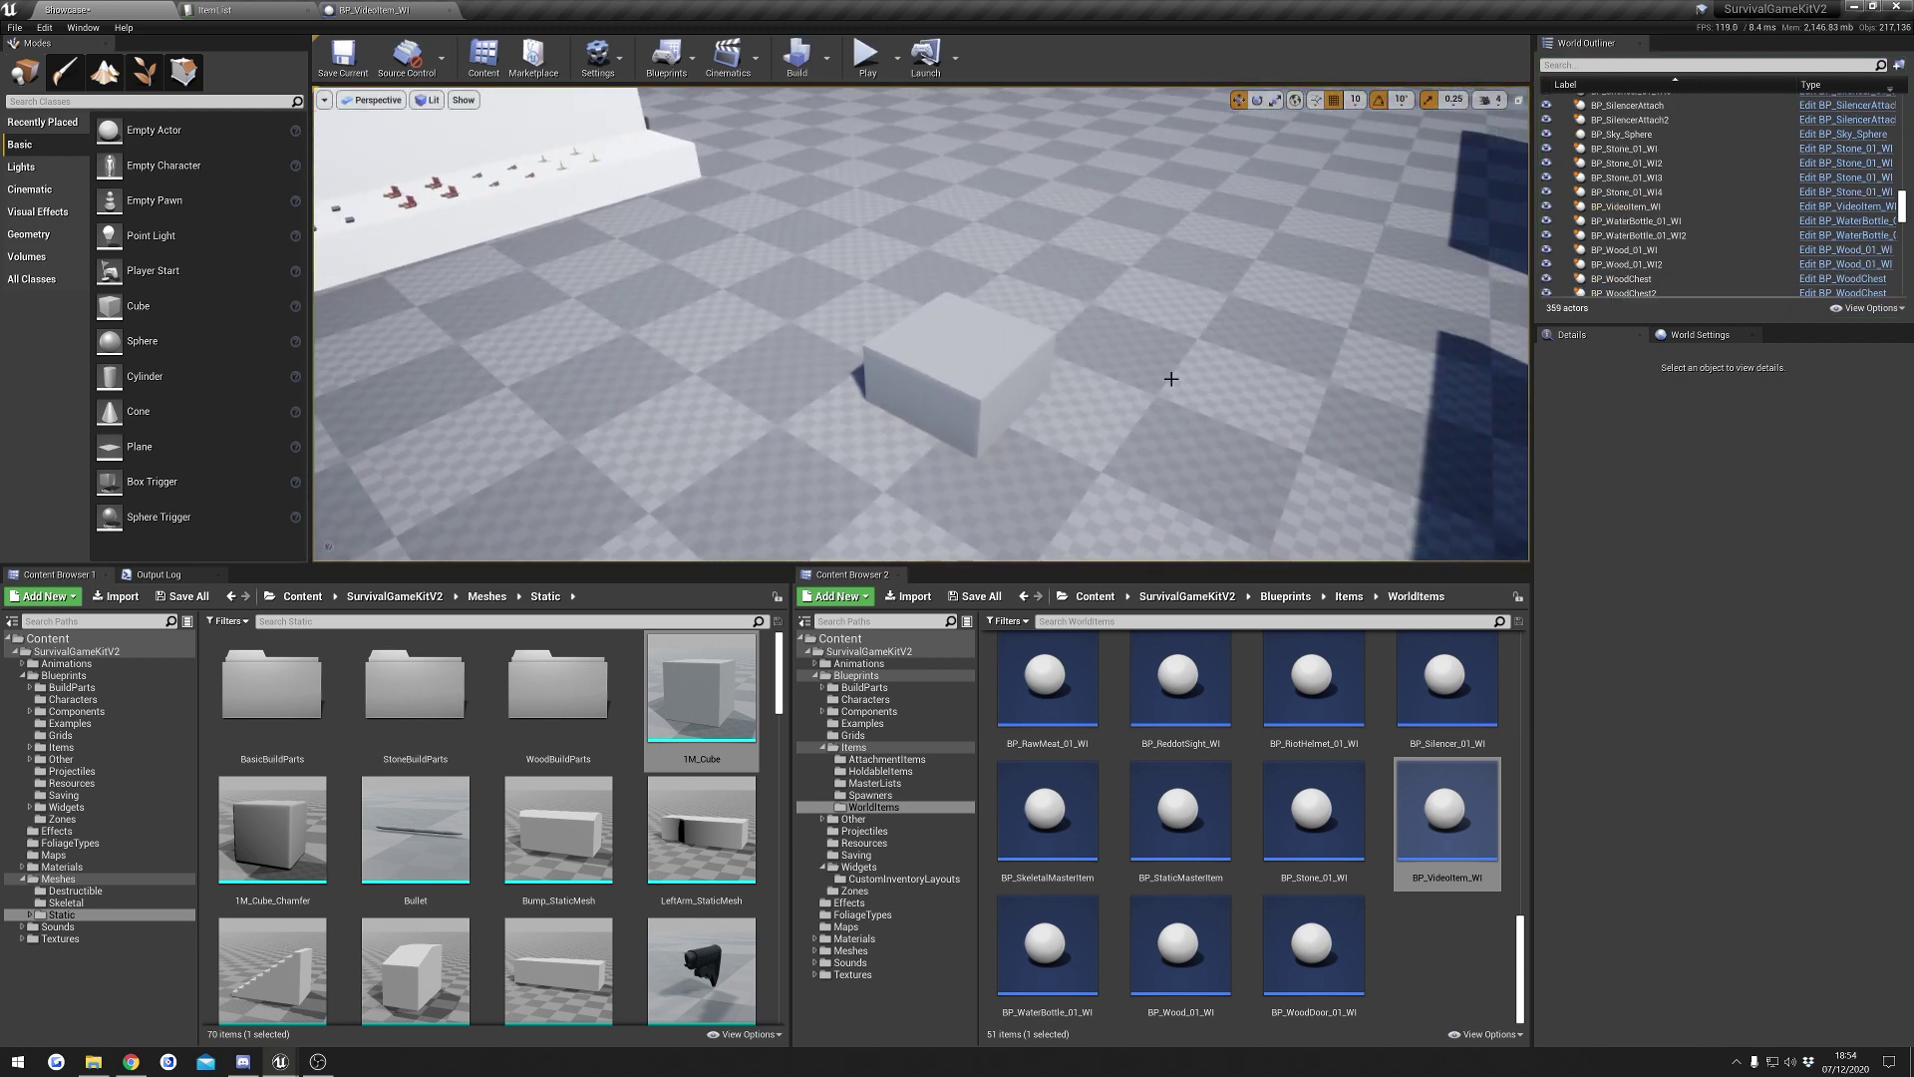